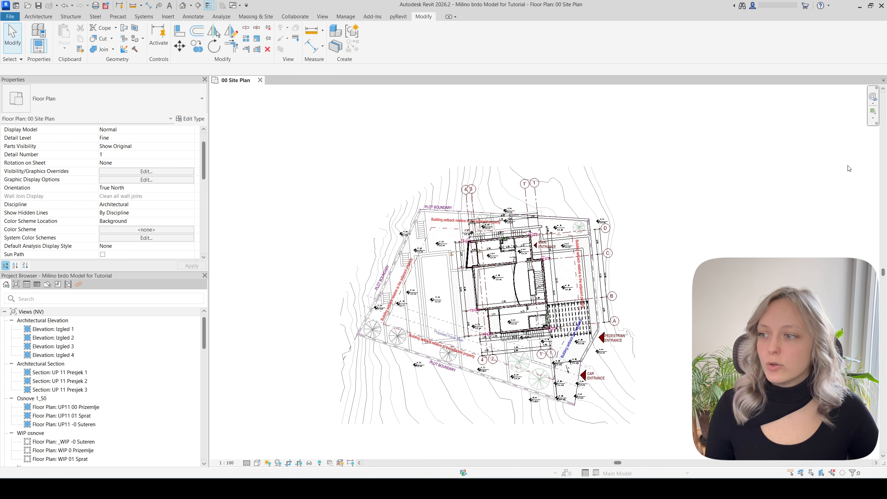
Create a new floor plan view of the 00 Ground Floor level, allowing duplicates of existing views
scroll(750, 281, up, 1)
middle_drag(751, 289, 752, 281)
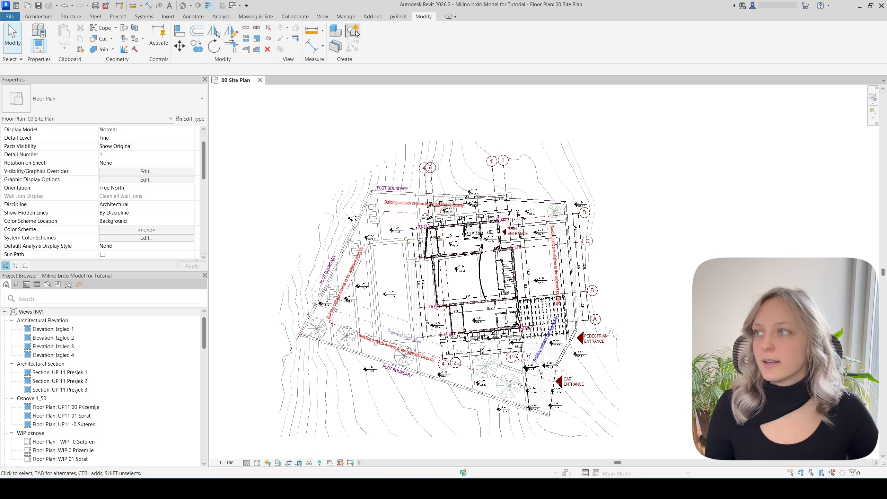
click(329, 22)
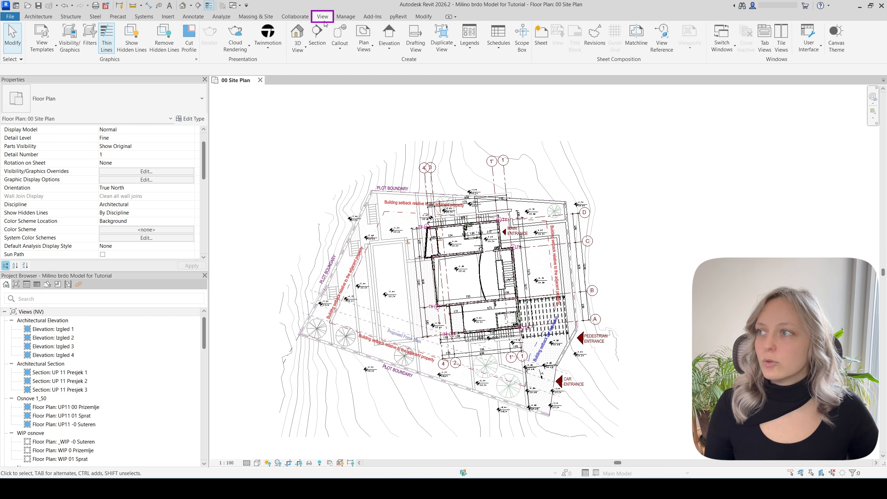
click(366, 51)
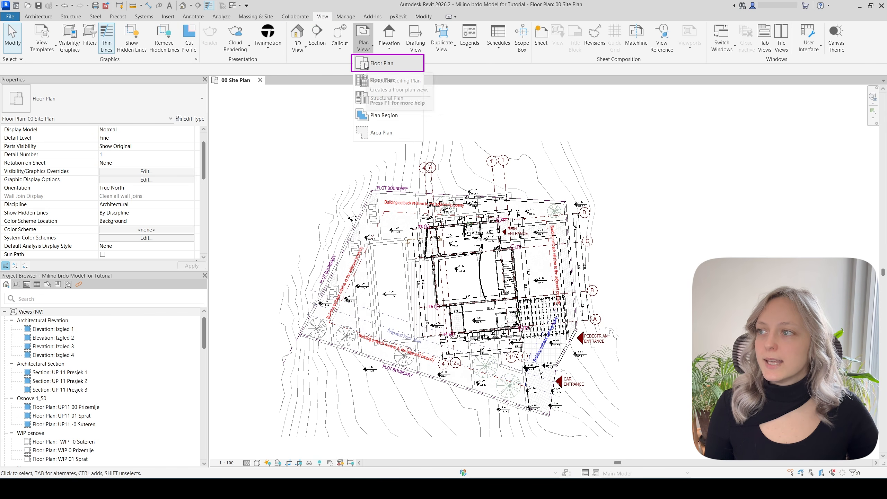
click(366, 66)
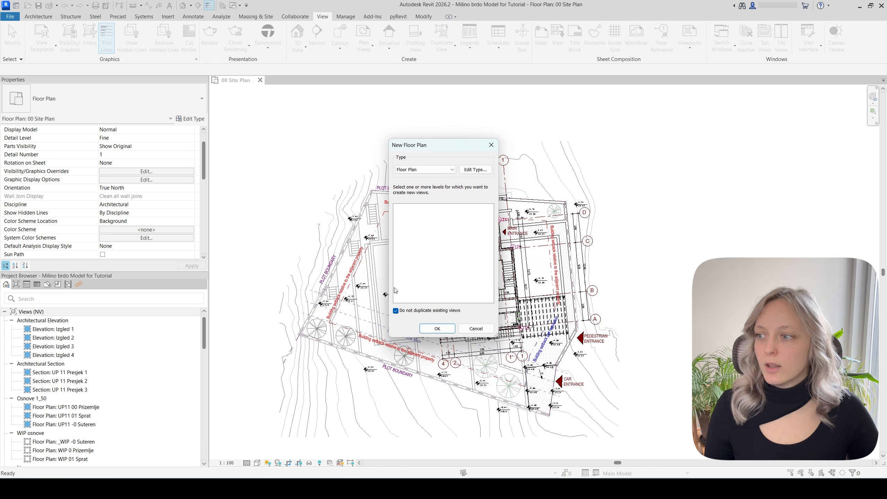
click(396, 311)
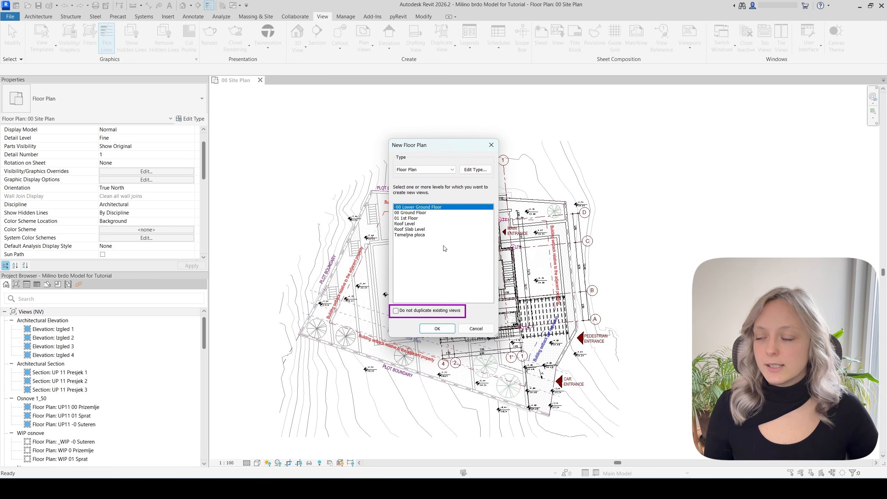
click(410, 213)
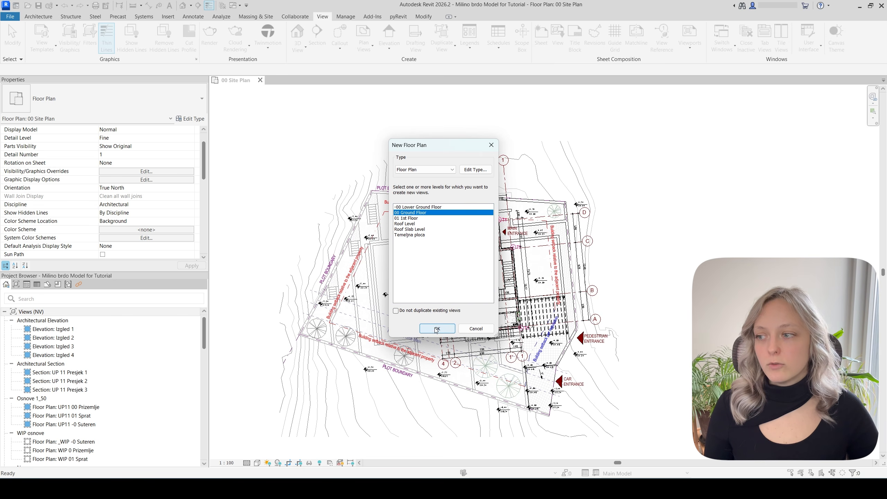
click(436, 330)
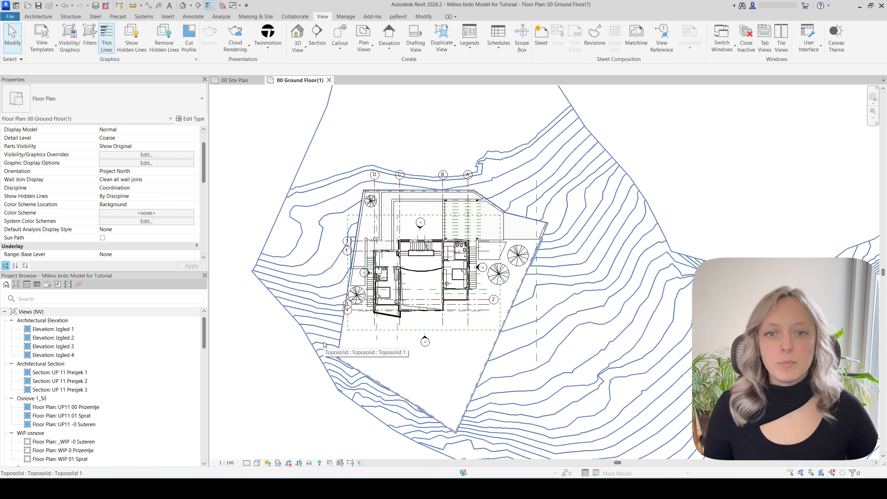
Set the new plan's view range bottom to Level Below (-00 Lower Ground Floor) and its view depth level to Unlimited
scroll(129, 218, down, 4)
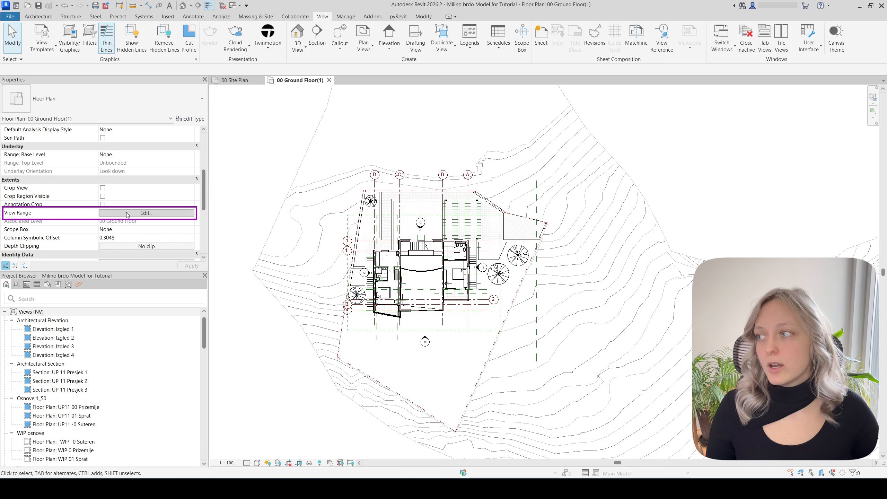
click(127, 214)
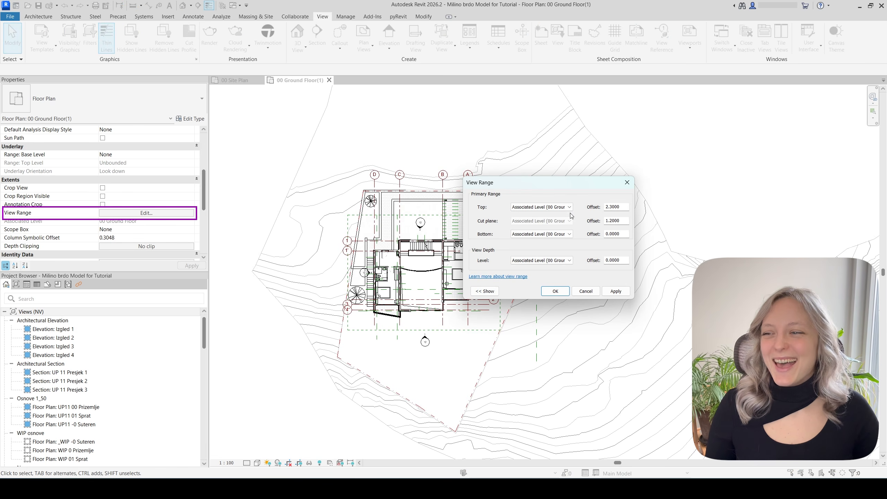
double_click(616, 221)
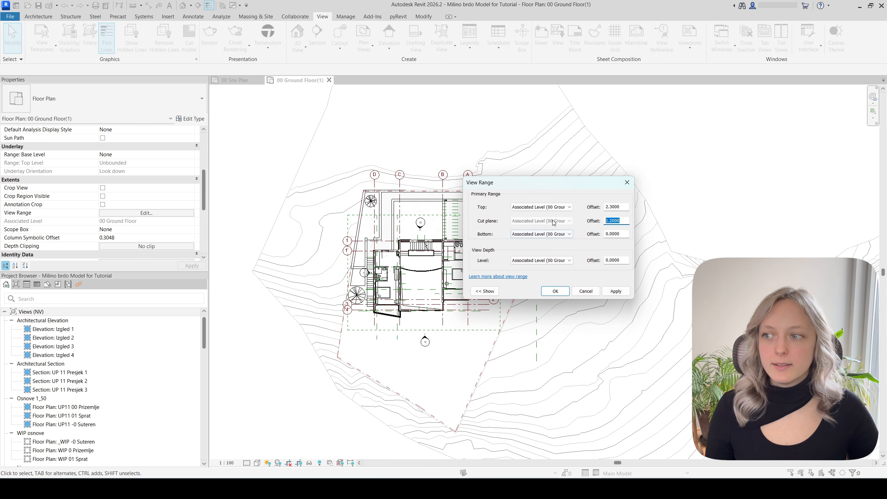
click(529, 234)
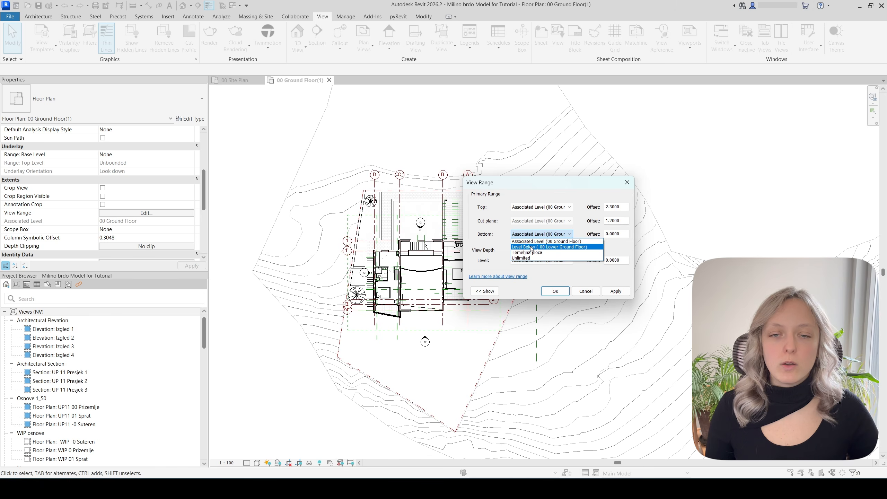
click(531, 247)
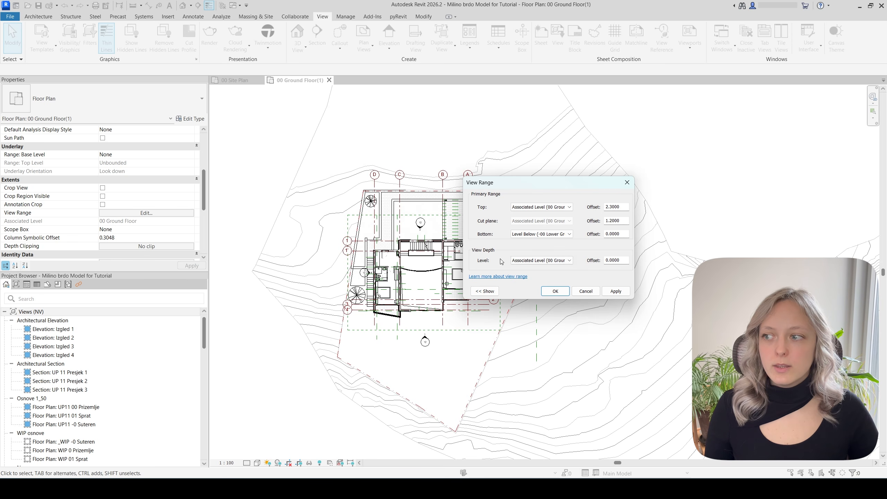
click(538, 260)
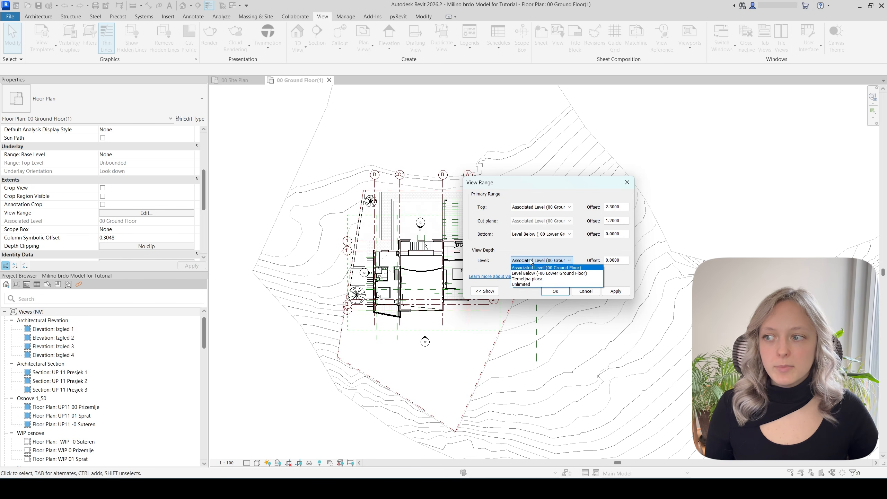
click(519, 285)
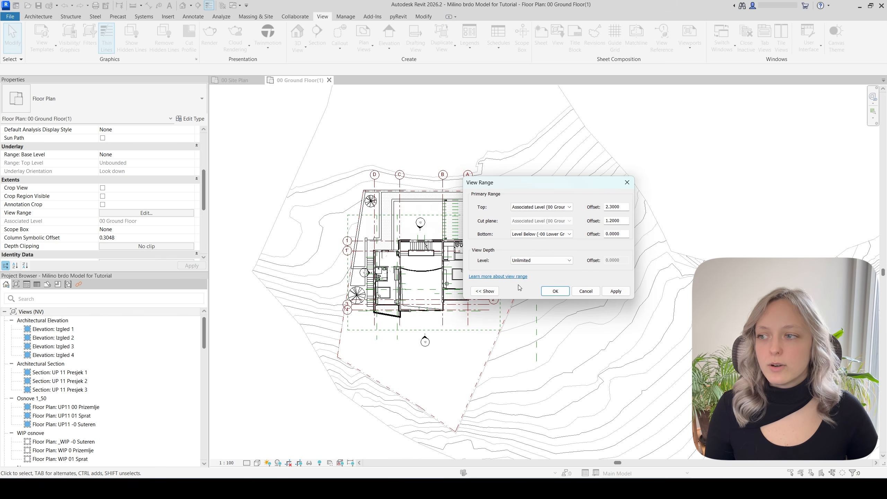
click(526, 260)
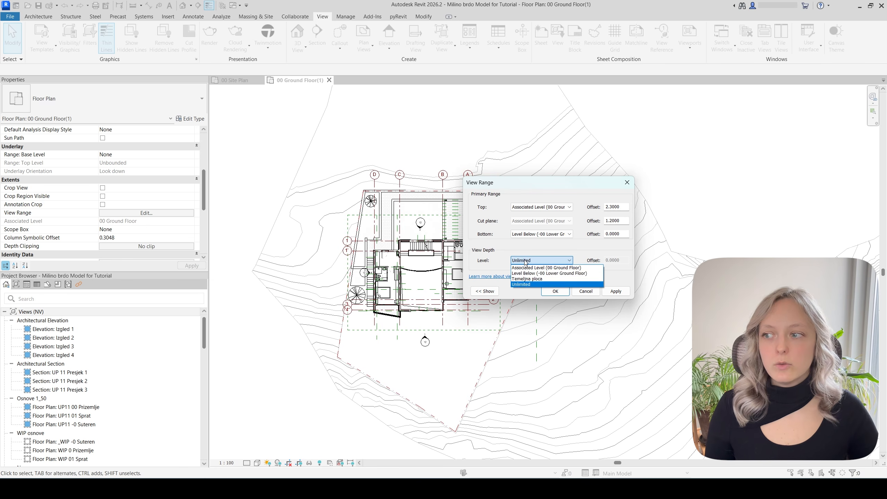
click(529, 284)
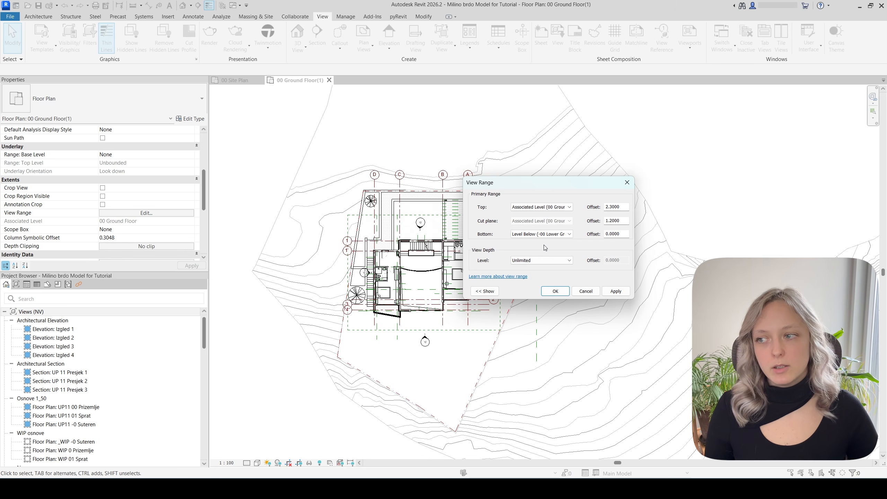
click(555, 292)
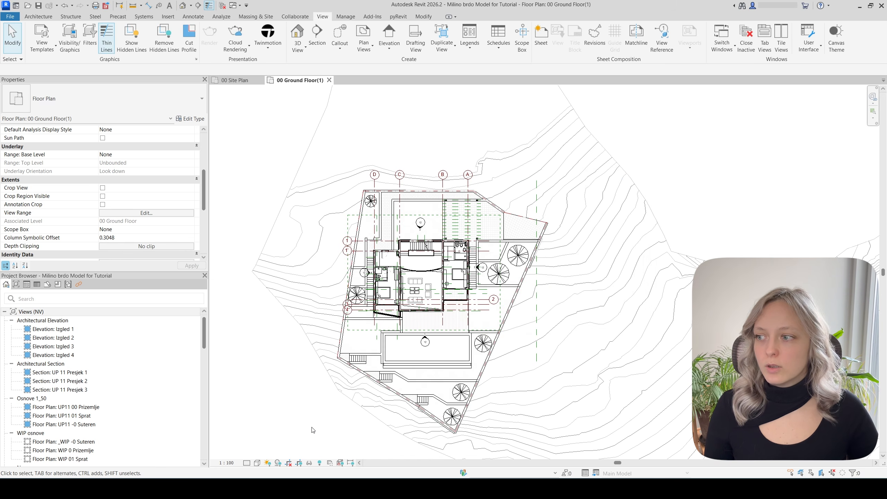
In the new ground floor plan's visibility/graphics overrides, turn off the Furniture model category
middle_drag(312, 441, 351, 406)
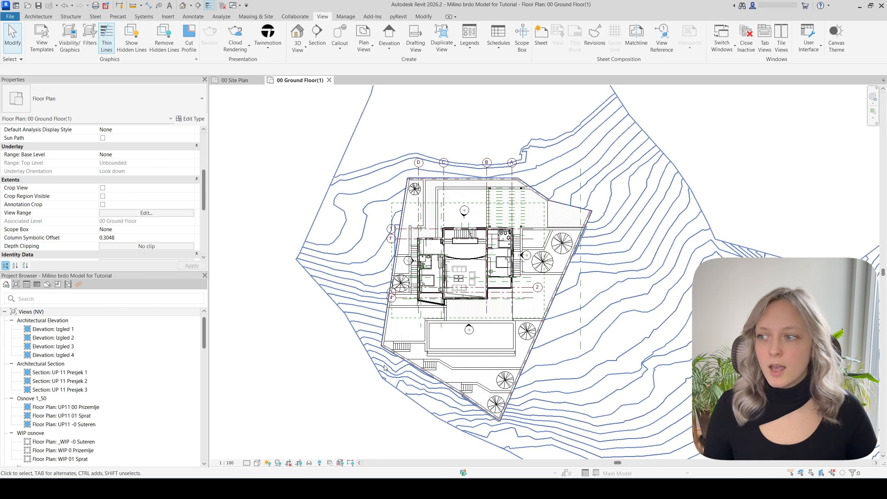
scroll(111, 210, up, 4)
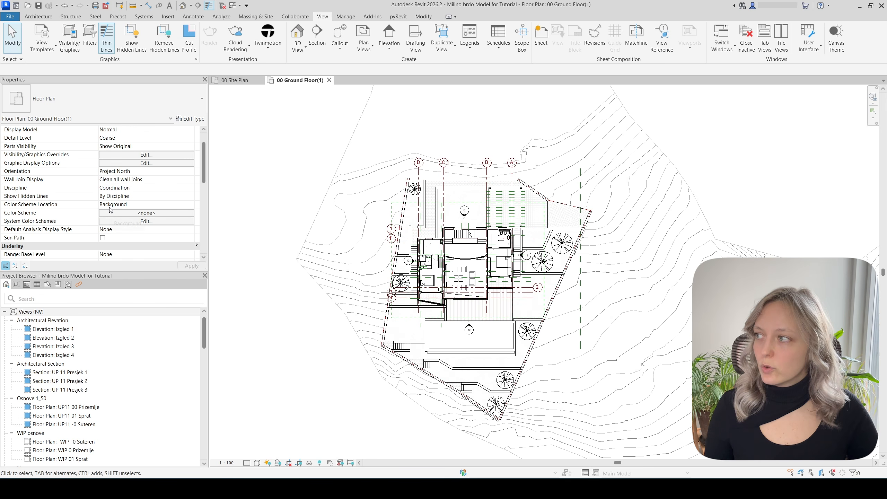
click(114, 156)
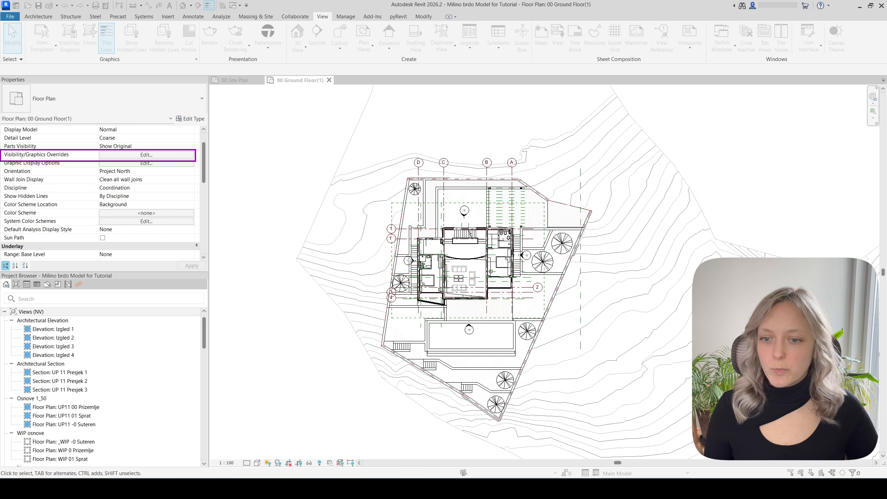
scroll(333, 226, down, 2)
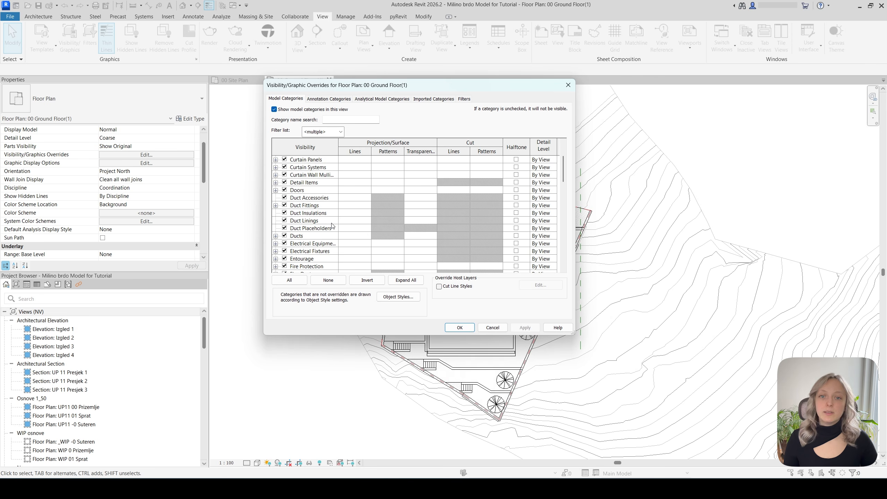
drag(411, 90, 669, 109)
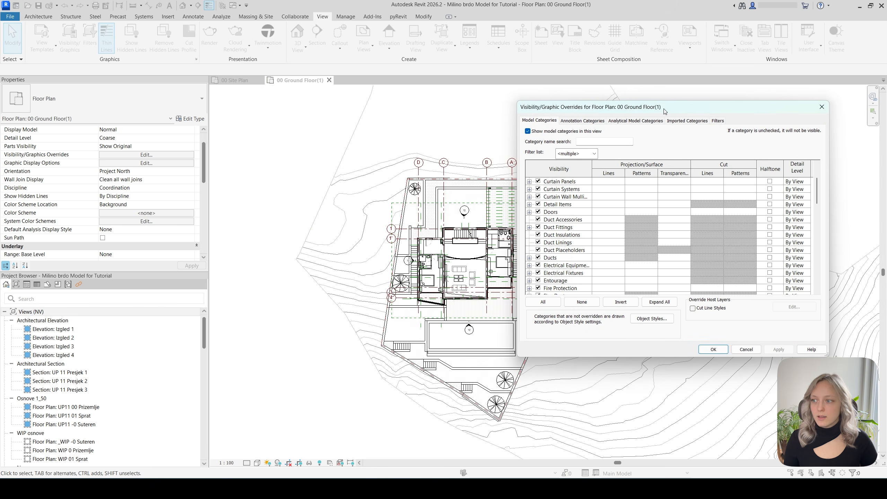
scroll(611, 231, down, 3)
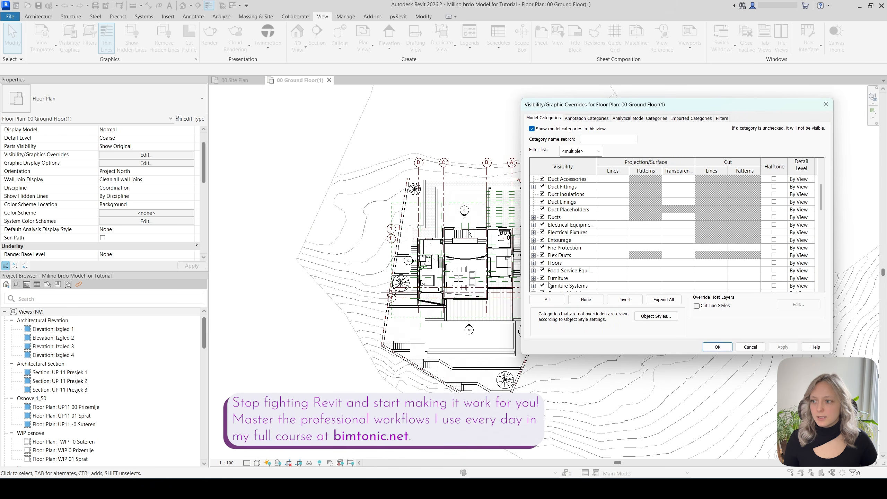
click(542, 278)
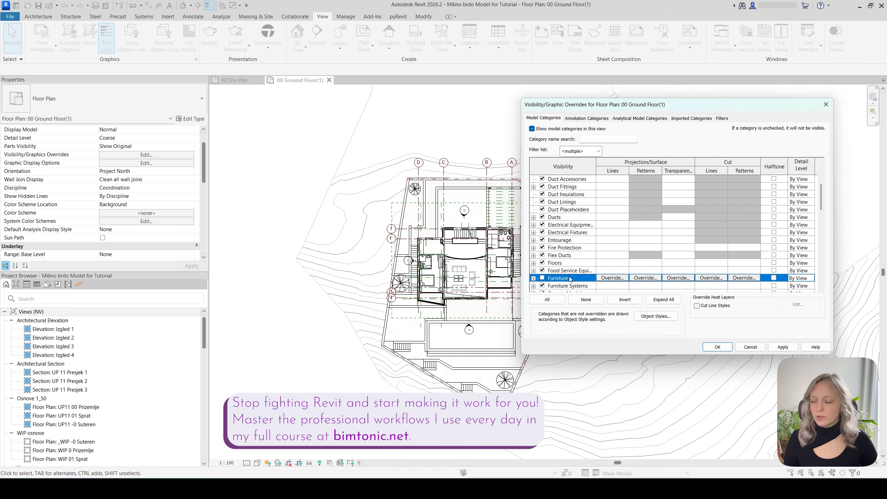
Turn off the Reference Lines and Reference Planes annotation categories and apply the visibility overrides to the view
click(584, 120)
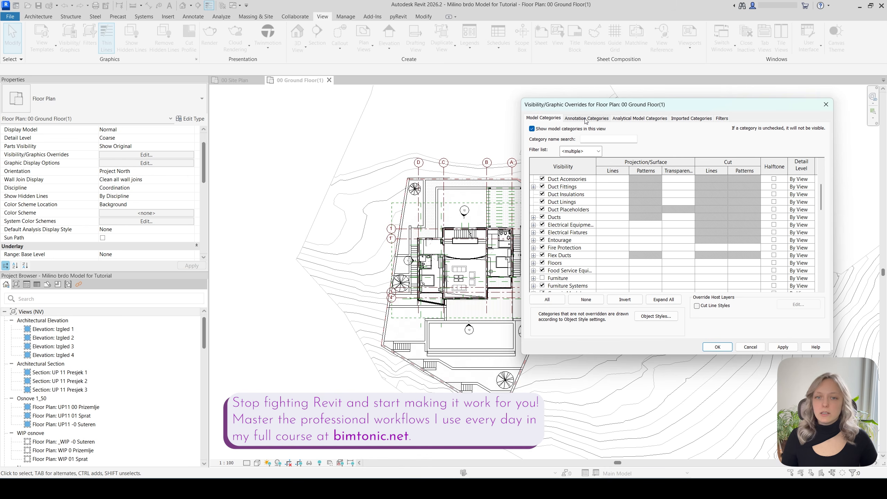
click(586, 119)
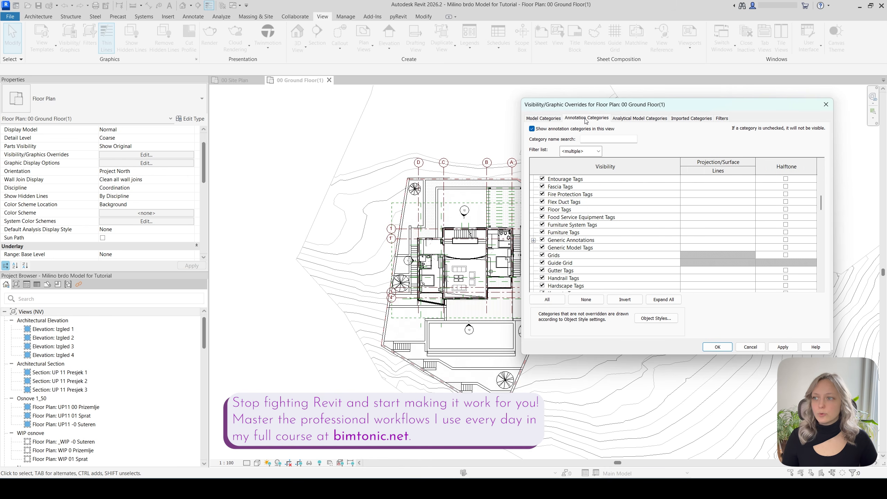
click(591, 241)
text(re)
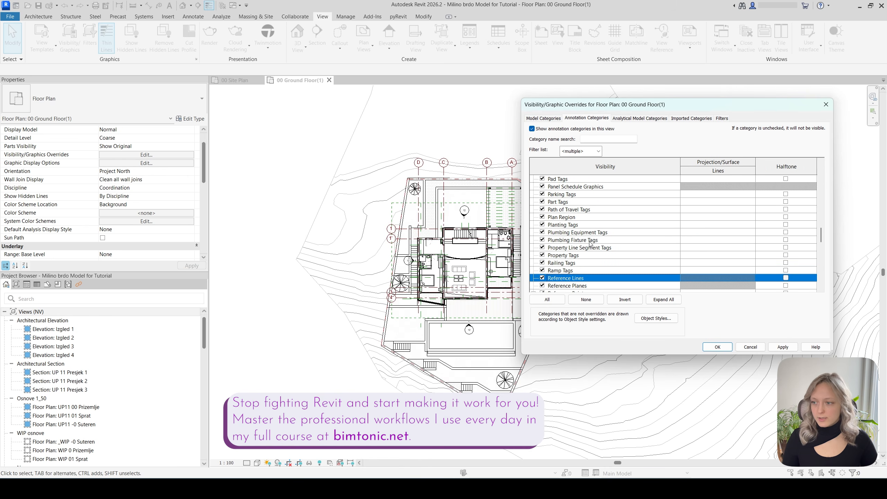
scroll(550, 285, down, 1)
click(542, 263)
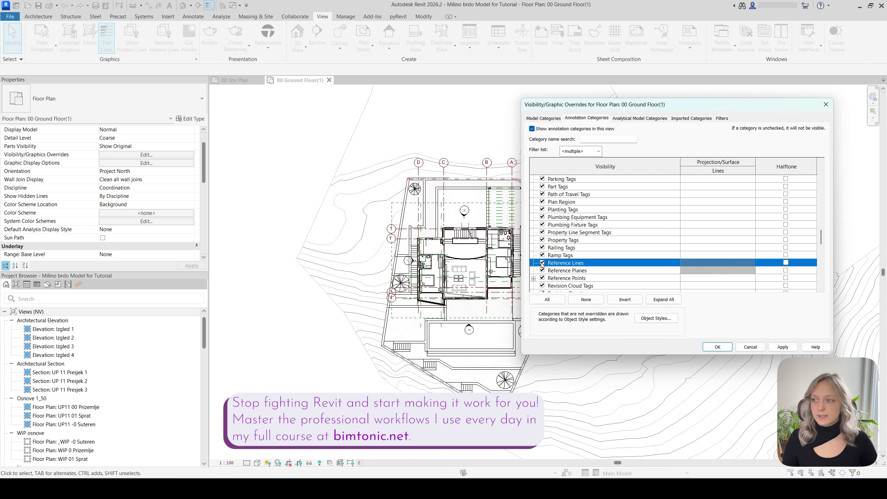
click(543, 270)
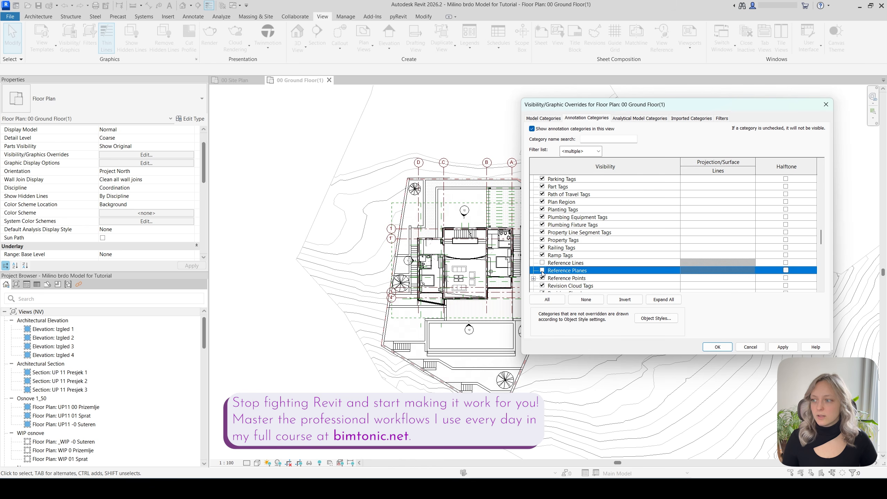
click(718, 347)
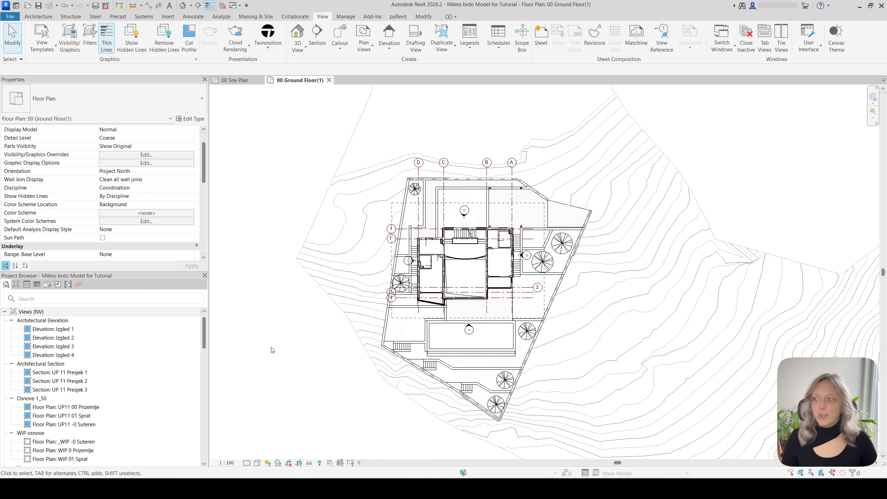
Hide the Elevations annotation category in the new ground floor plan through its visibility/graphics overrides
scroll(644, 332, up, 1)
scroll(633, 316, up, 1)
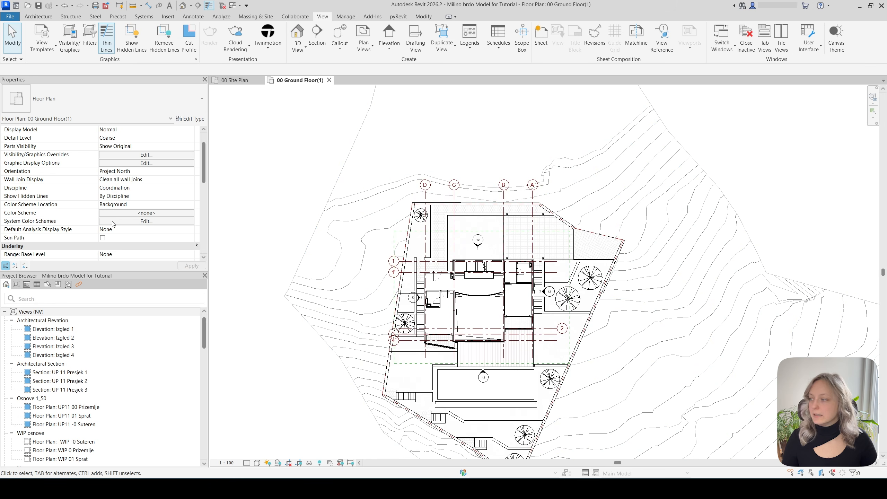
click(122, 155)
click(600, 119)
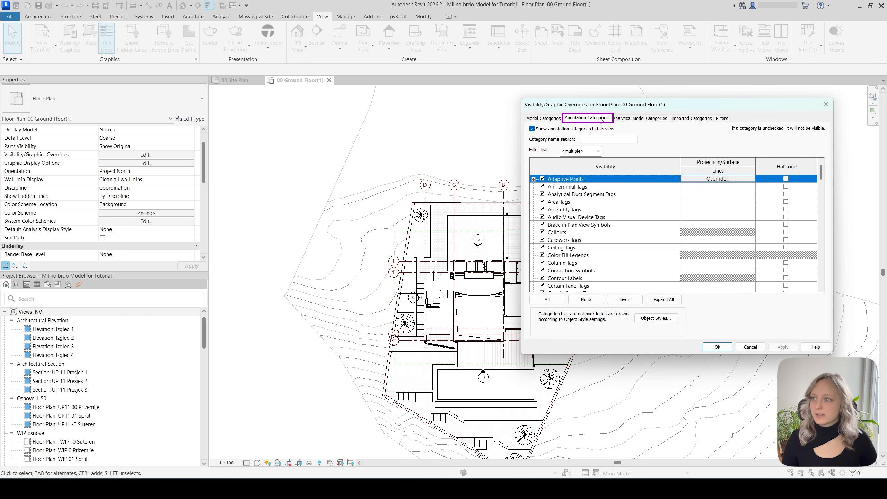
click(581, 233)
key(e)
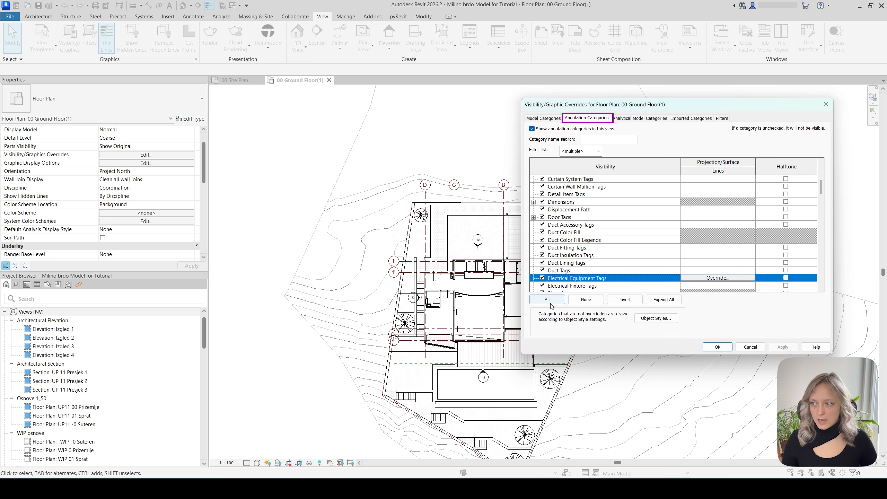
scroll(550, 270, down, 2)
click(543, 263)
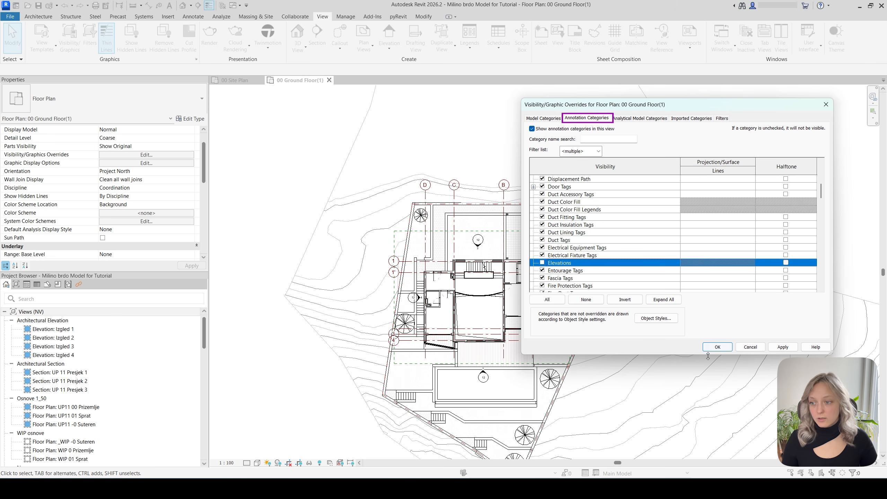
click(713, 346)
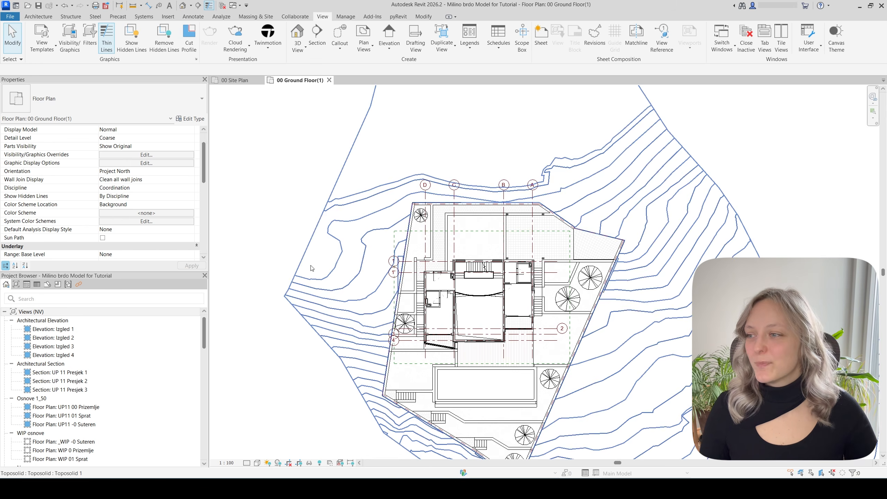
Set the new ground floor plan's orientation to True North
middle_drag(310, 353, 303, 345)
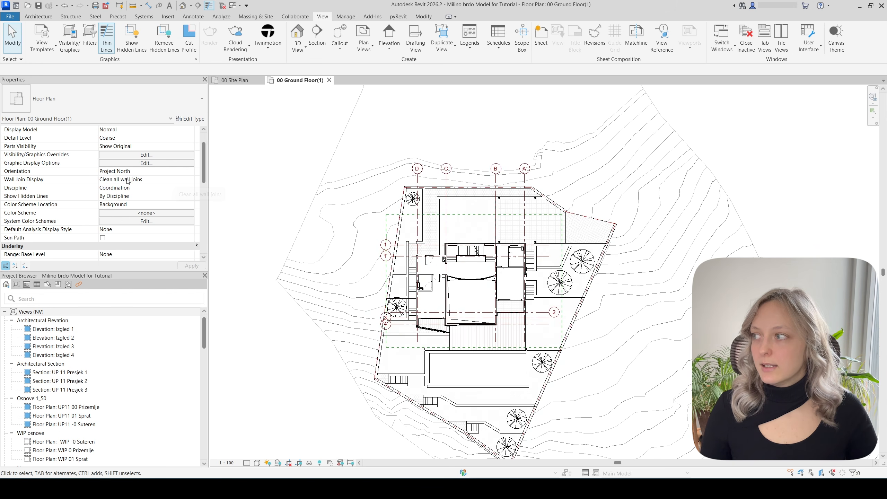
click(137, 172)
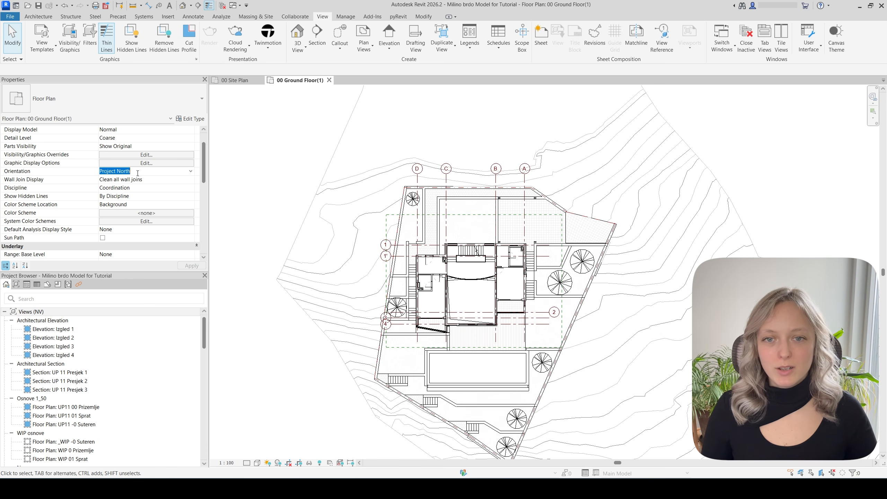
click(191, 172)
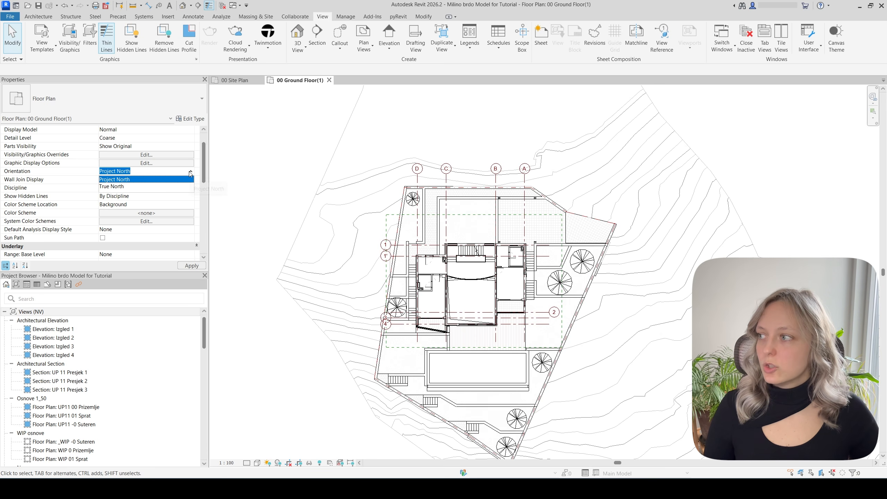
click(116, 186)
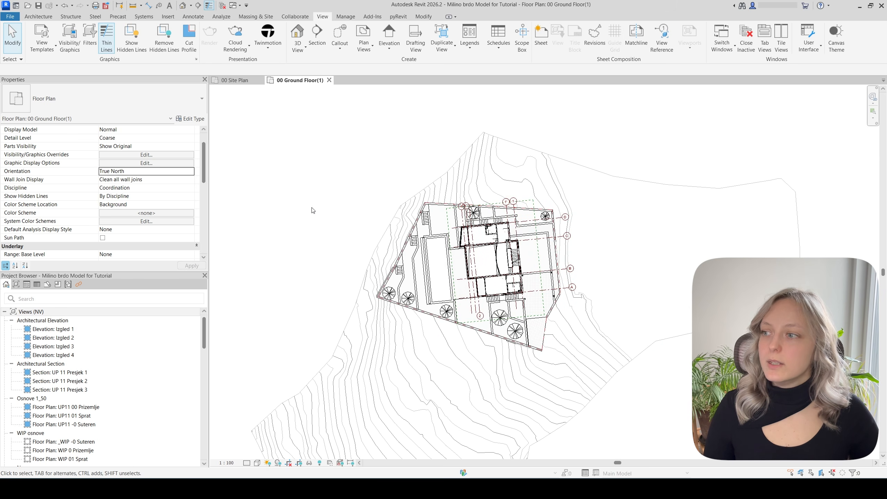
Temporarily isolate the property line to inspect the plot boundary, and reset the temporary isolation
scroll(396, 247, up, 5)
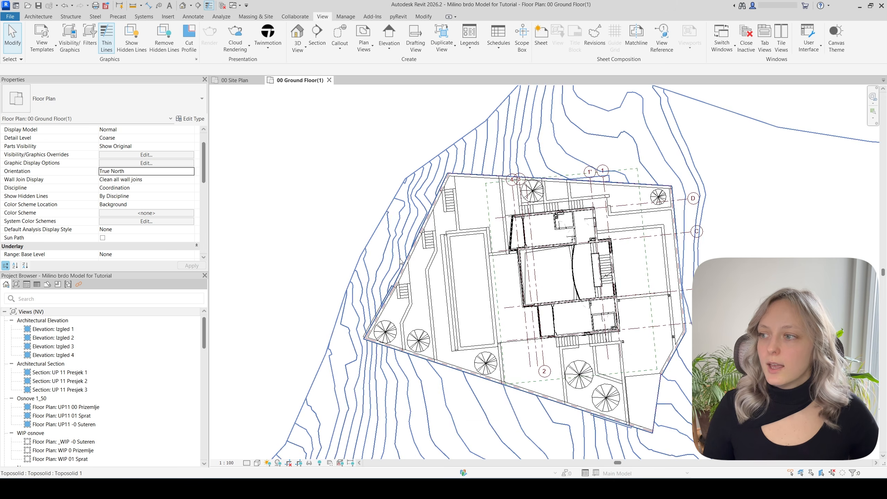
click(409, 274)
scroll(360, 245, down, 3)
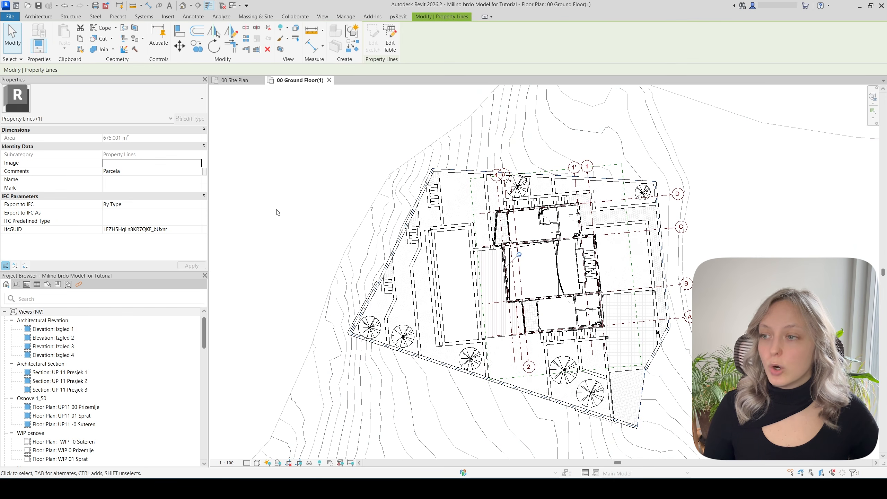
scroll(402, 217, up, 2)
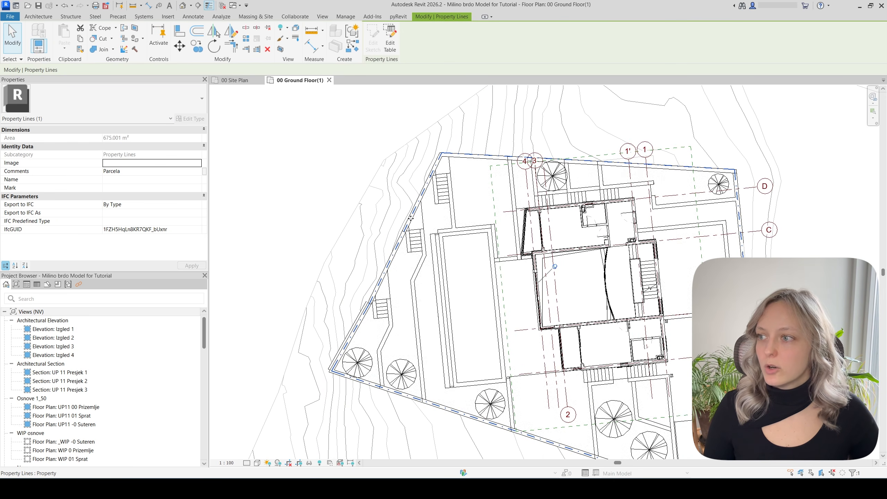
key(i)
click(320, 223)
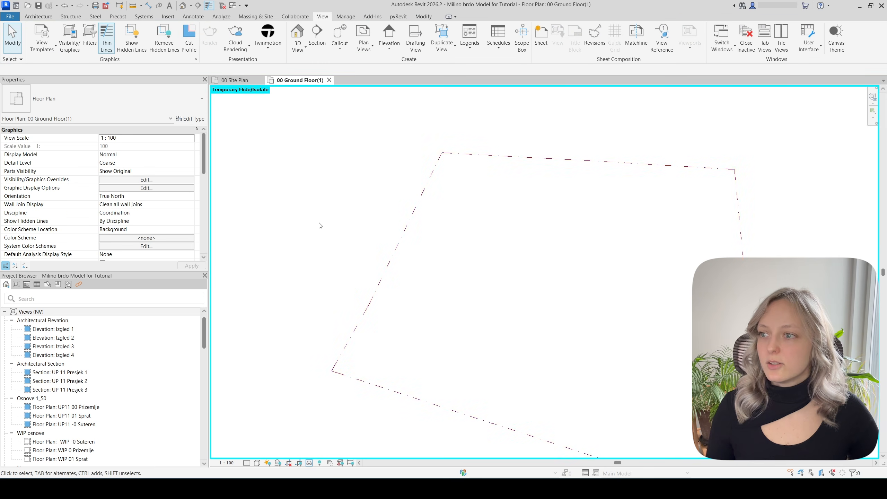
scroll(325, 232, down, 1)
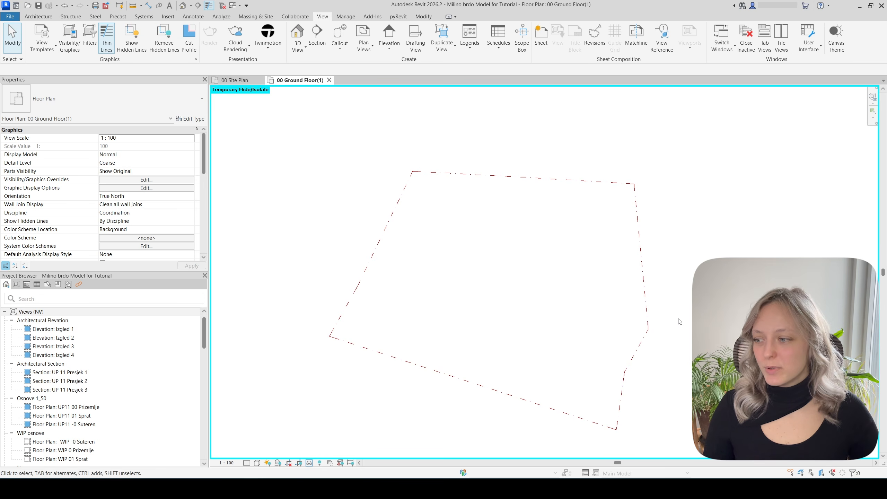
key(h)
key(r)
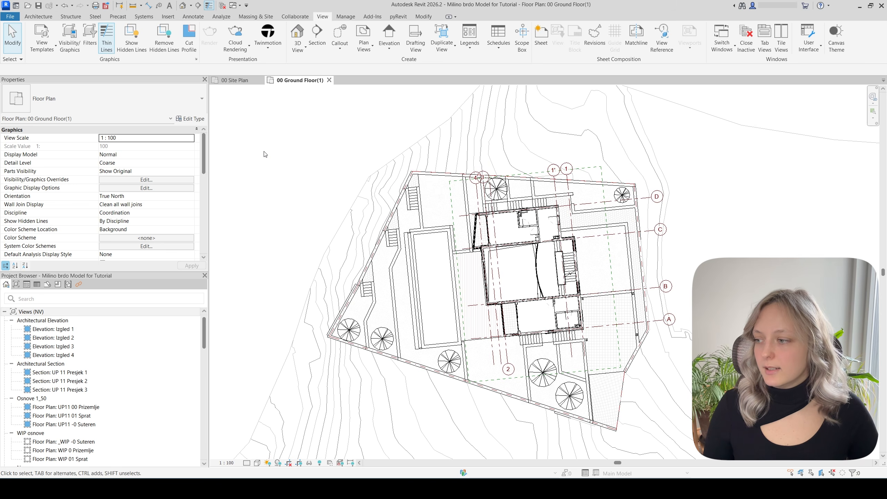
Set the new ground floor plan's view scale to 1:200
click(230, 463)
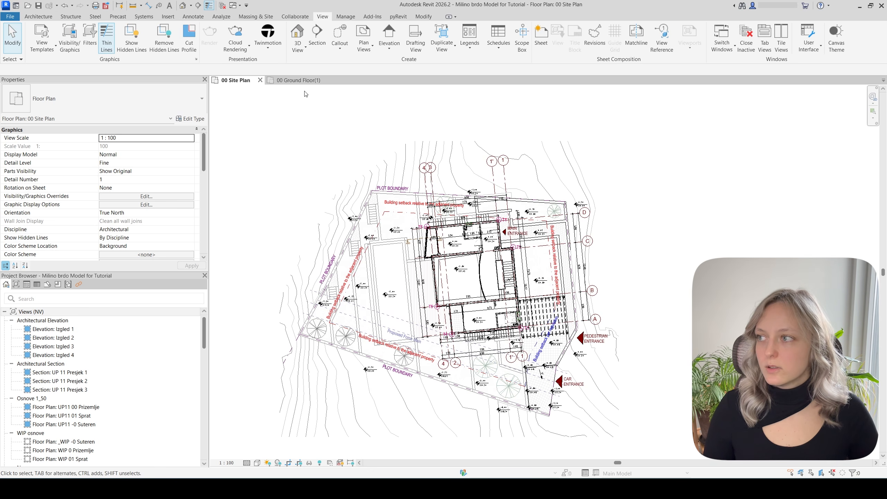
click(303, 82)
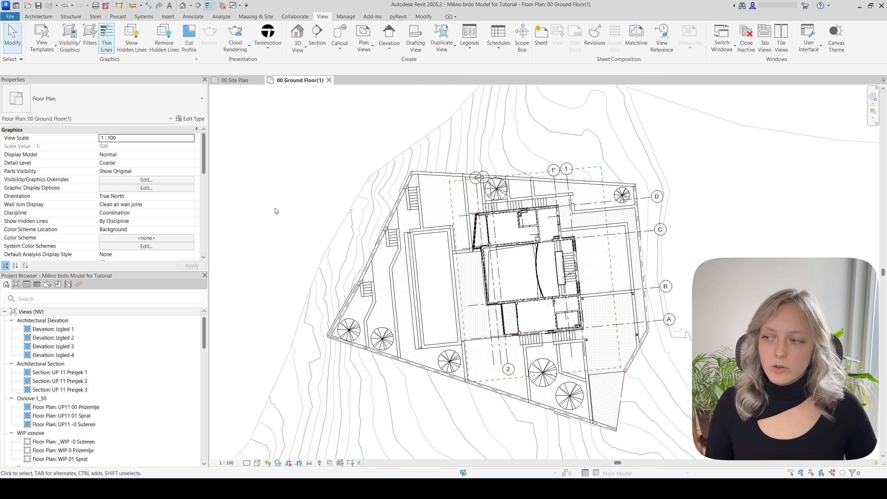
click(227, 463)
click(233, 417)
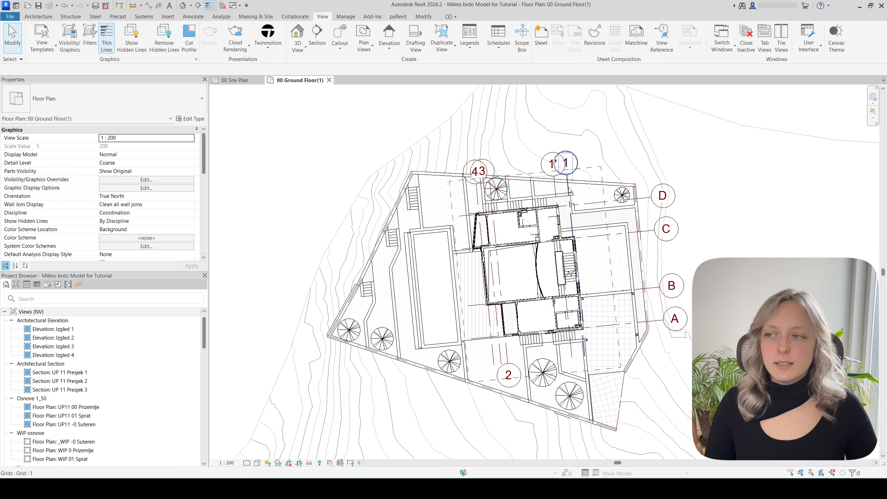
Extend the aligned ends of grids 1 and D outward so the numbered and lettered grid bubbles sit outside the plot boundary
click(570, 192)
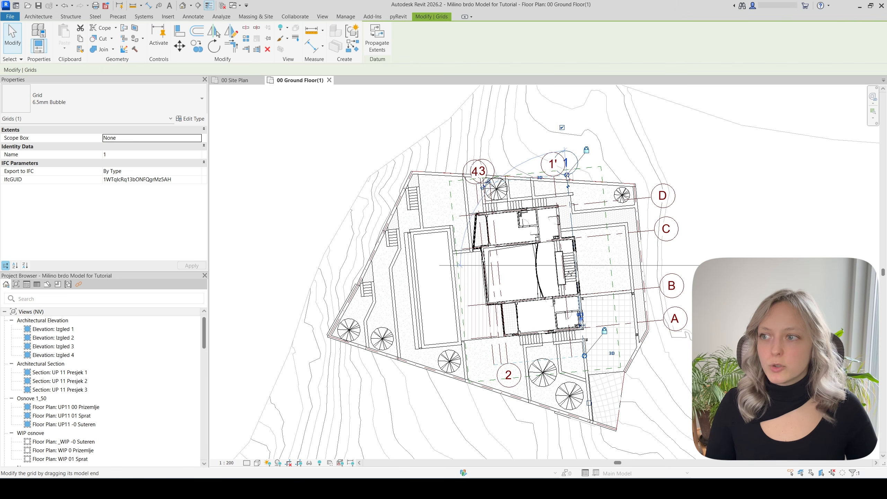
drag(567, 176, 564, 149)
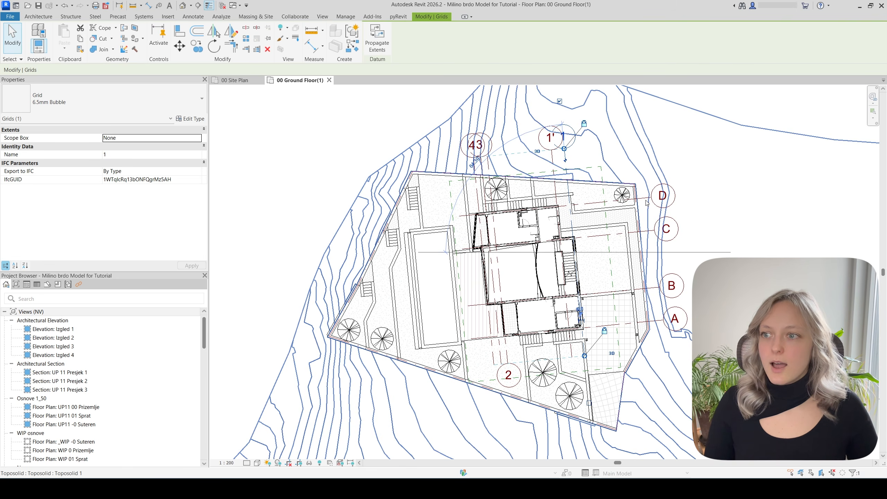
click(659, 202)
drag(659, 203, 672, 195)
key(Escape)
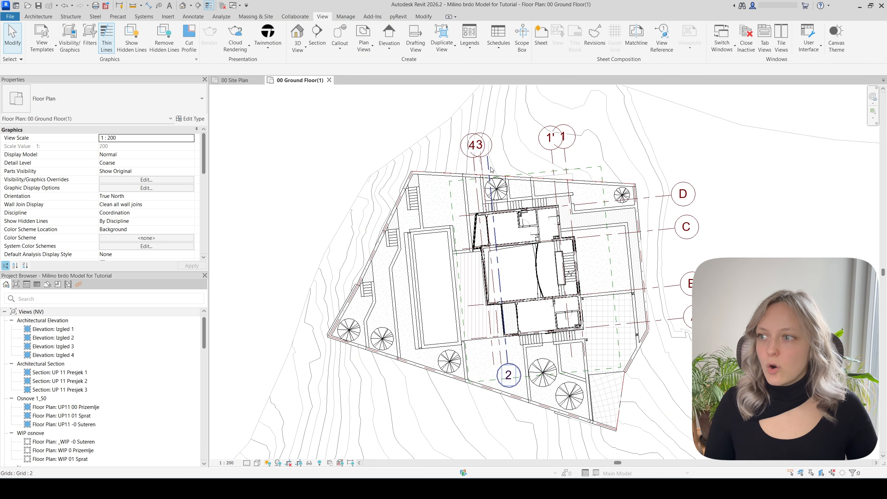
Add an elbow to grid 4 and shift its bubble away from the grid 3 bubble
click(491, 169)
click(476, 172)
middle_drag(477, 172, 490, 206)
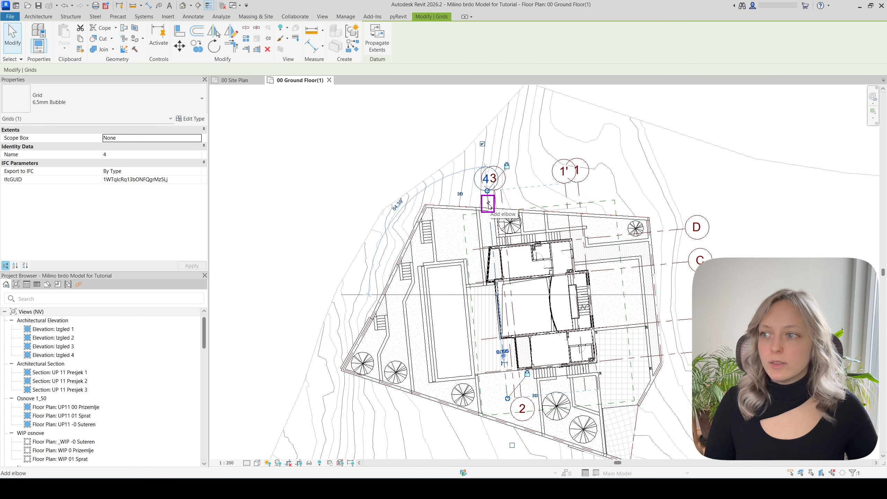
click(489, 204)
drag(500, 204, 470, 190)
scroll(467, 203, up, 2)
scroll(471, 190, up, 2)
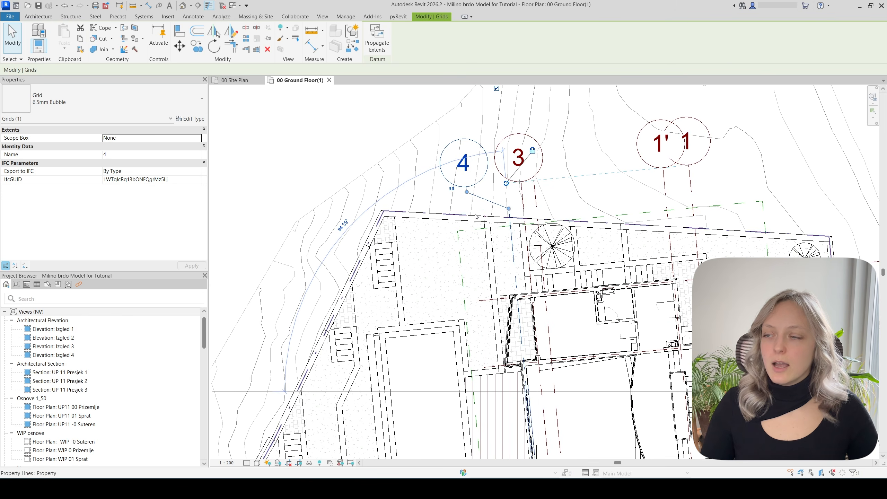
key(Escape)
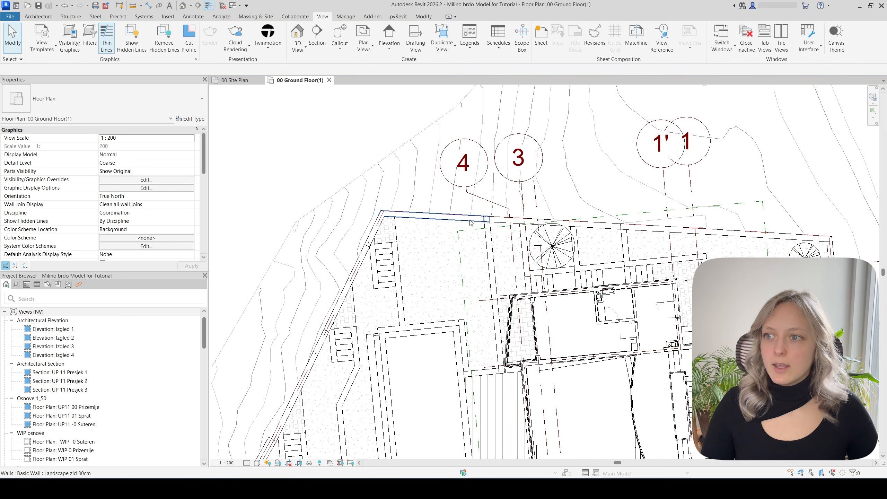
Switch the bubble end of grid 1 from 3D to 2D extents
click(693, 187)
middle_drag(693, 187, 556, 205)
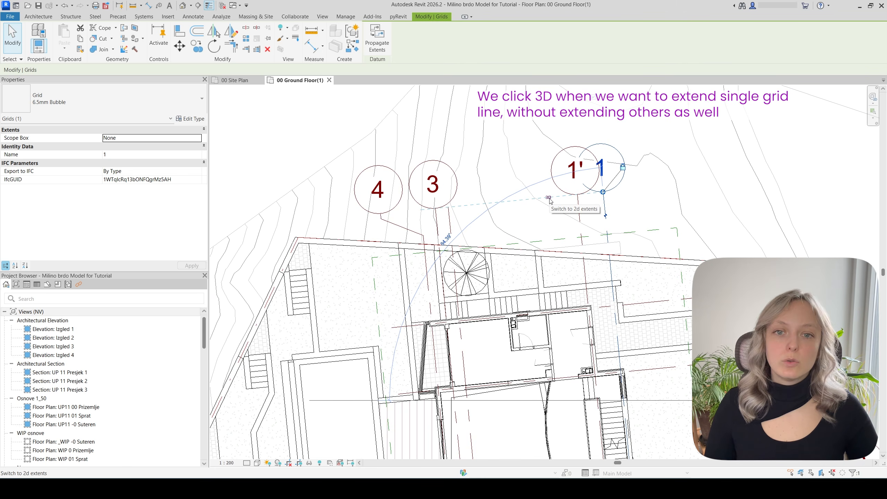
click(548, 198)
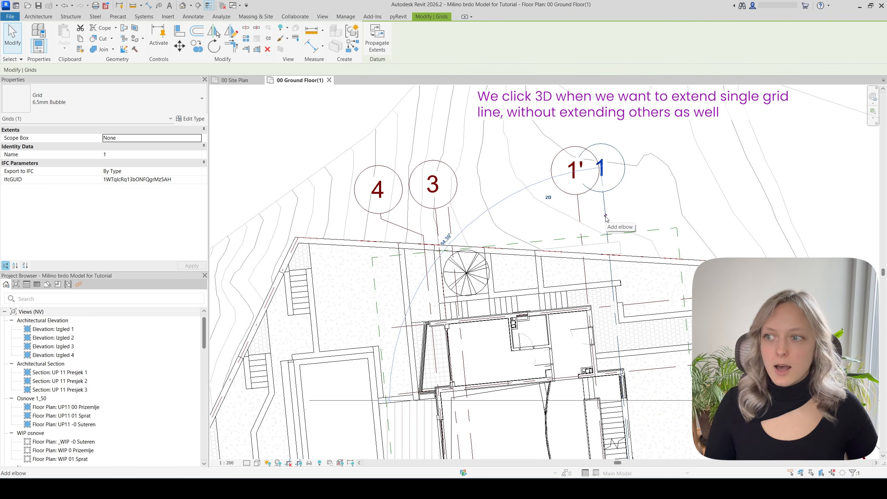
Try extending only grid 1 beyond the grid 1' bubble, and undo the extension
middle_drag(604, 194, 604, 230)
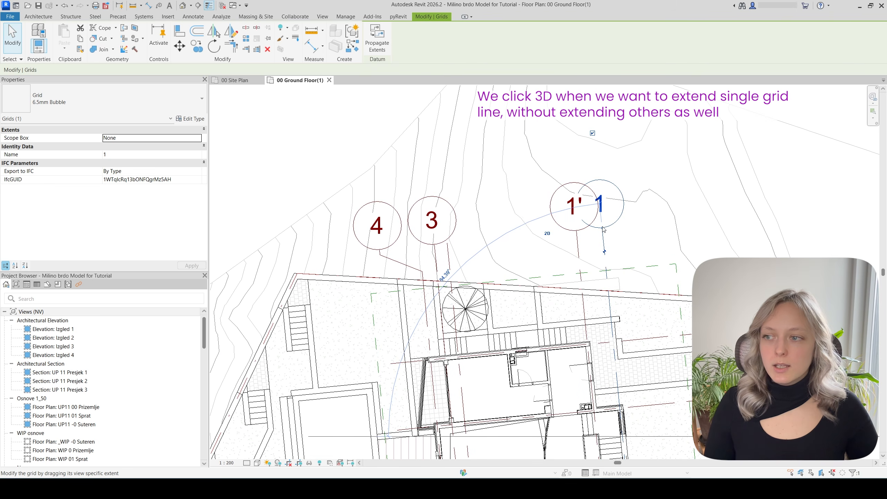
drag(604, 229, 598, 185)
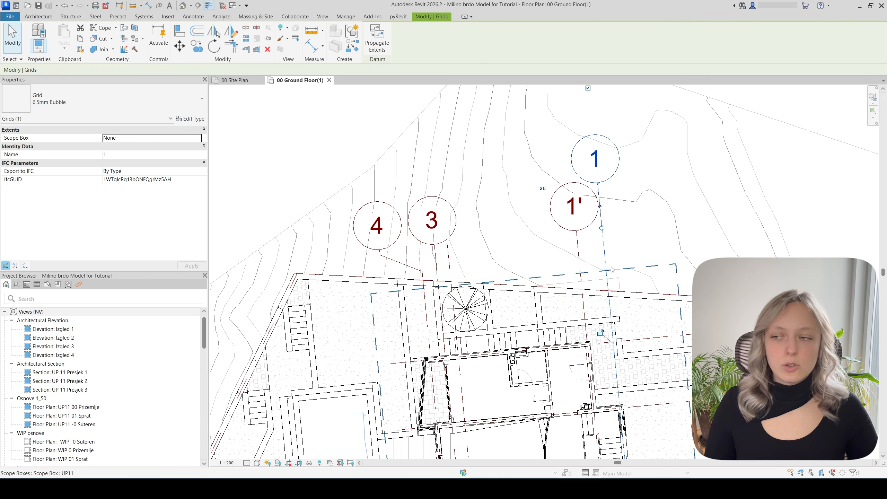
key(ctrl+z)
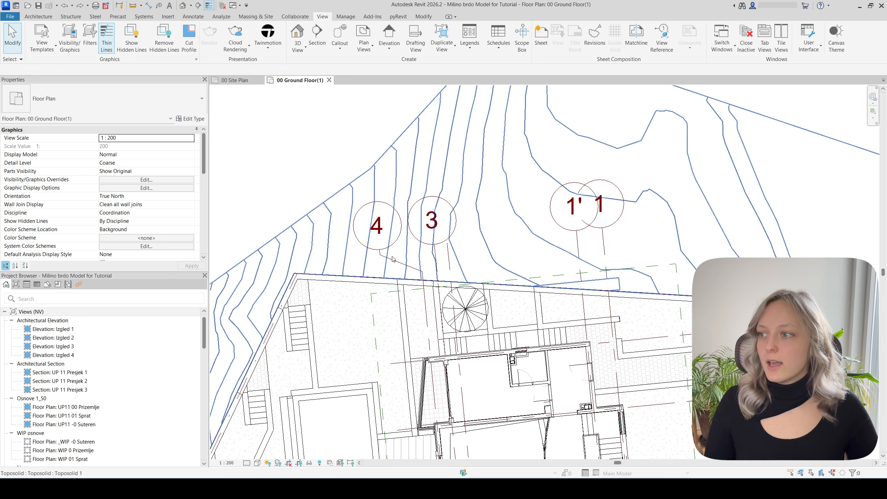
Add an elbow to grid 1 so its bubble stands beside the grid 1' bubble without overlapping
click(392, 258)
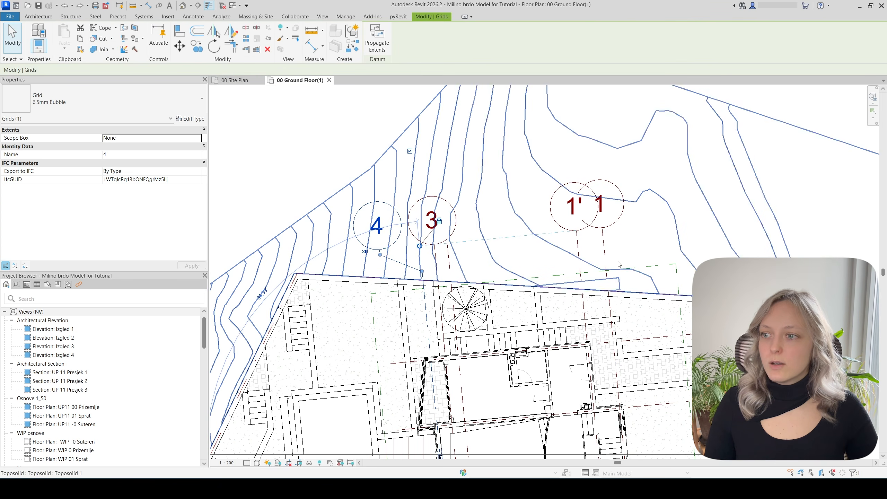
click(605, 256)
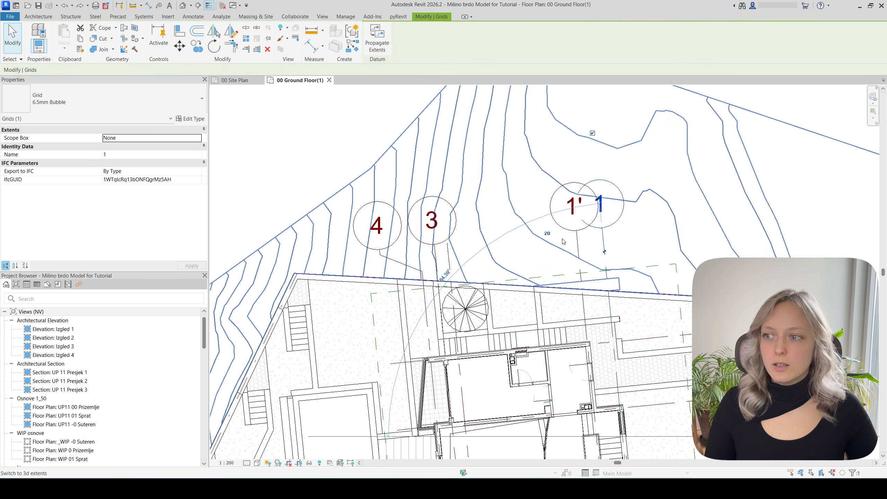
click(605, 254)
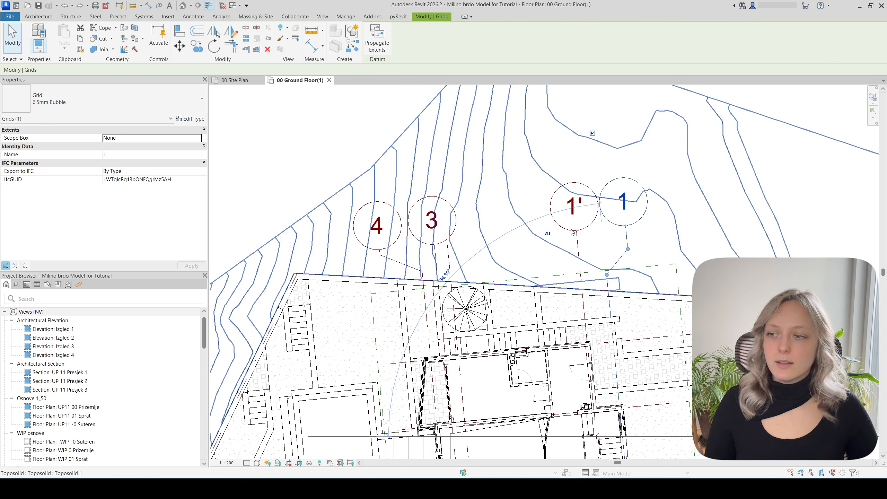
scroll(647, 271, down, 1)
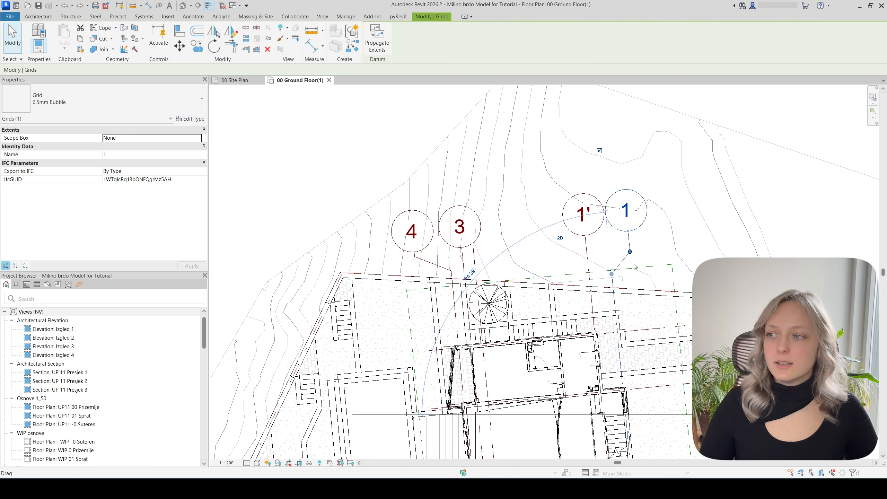
key(Escape)
scroll(594, 315, down, 3)
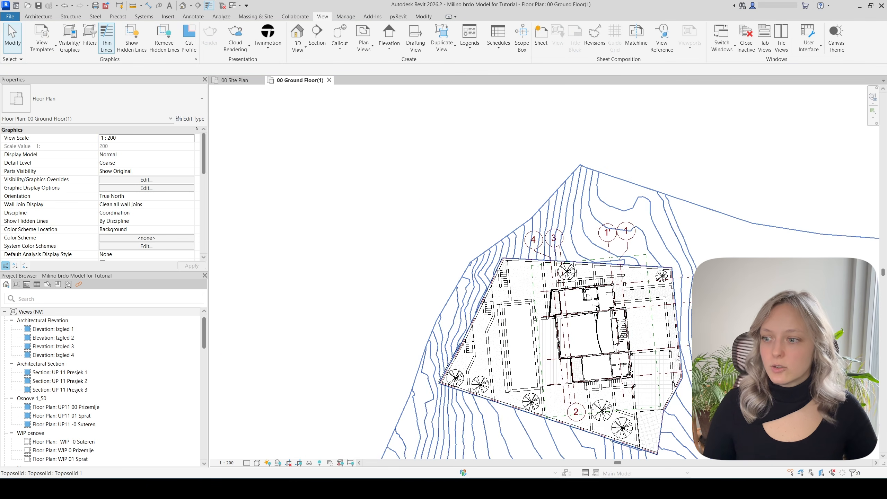
click(582, 391)
key(Escape)
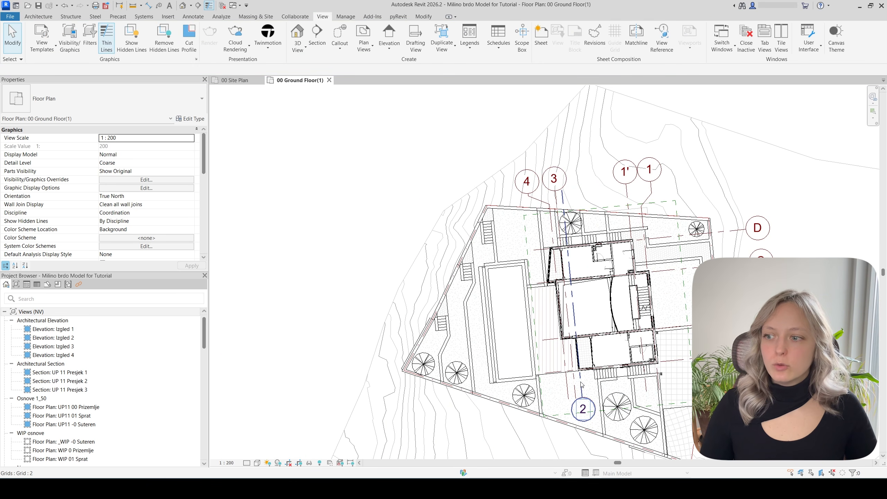
click(582, 399)
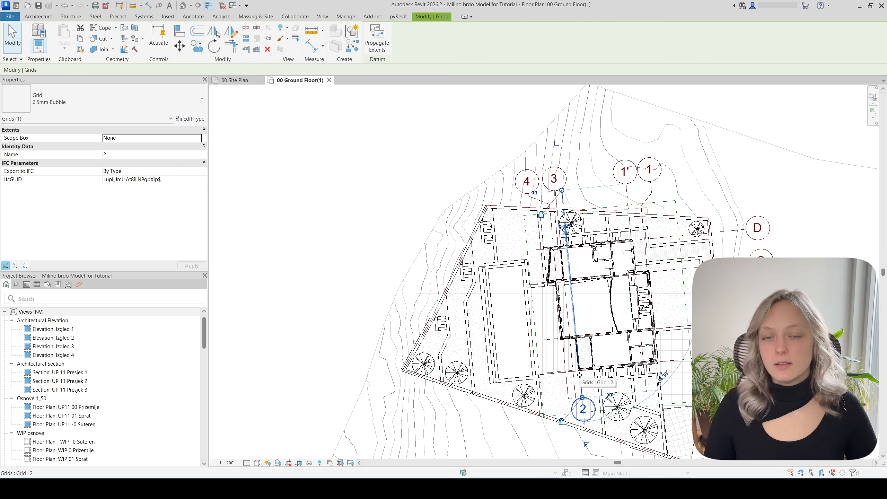
key(Escape)
middle_drag(579, 375, 521, 351)
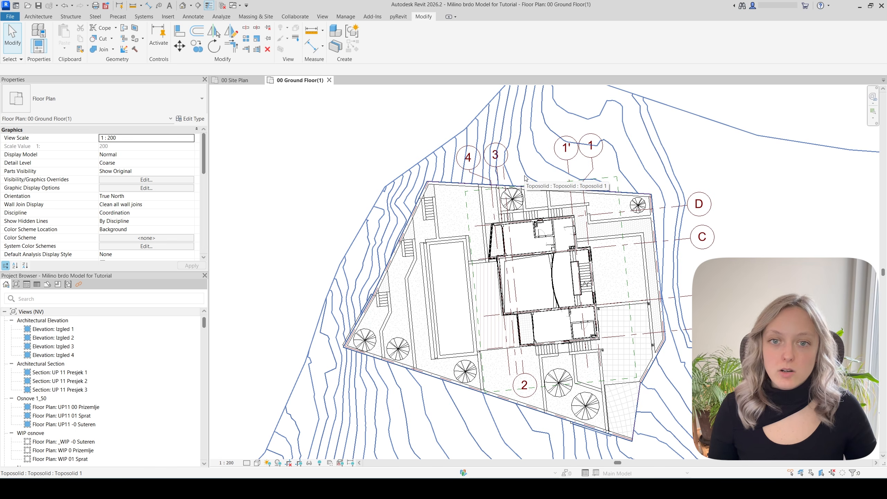
Check in the type properties of grid 1' which symbol family its bubble uses
click(570, 171)
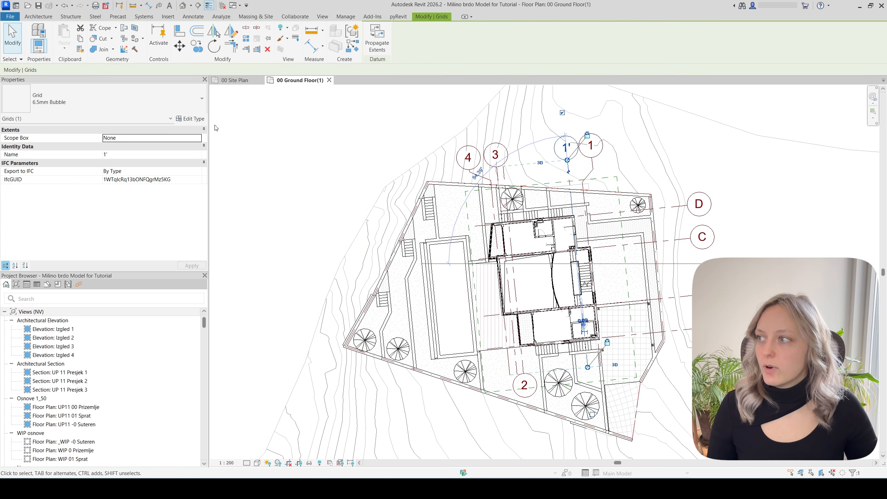
click(192, 119)
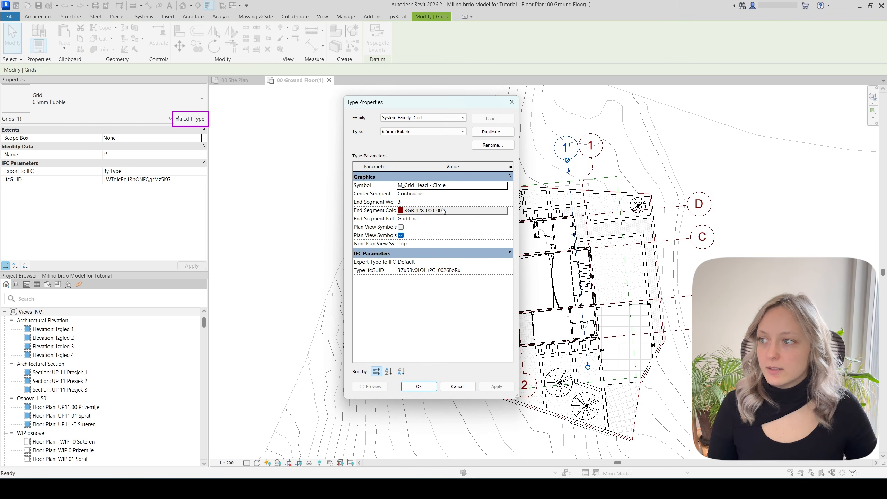
click(461, 186)
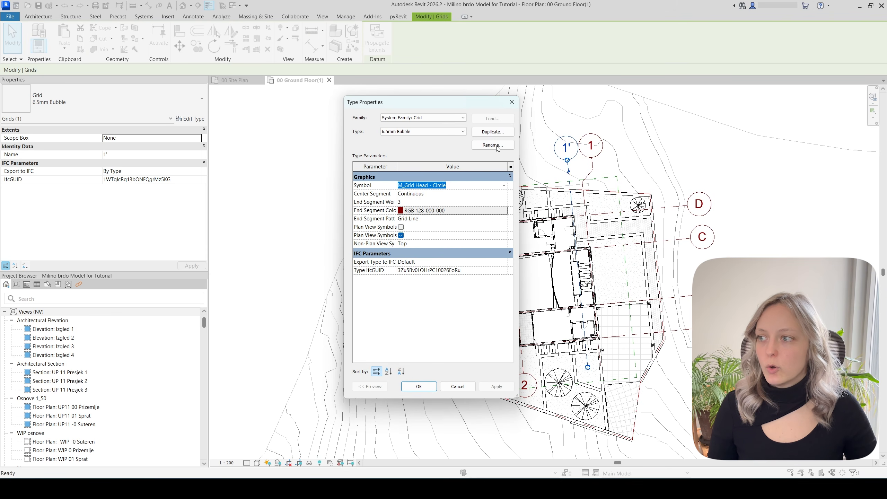
click(510, 103)
Find the M_Grid Head - Circle family among the project's annotation symbol families and expand it to show its type
scroll(148, 422, down, 5)
mouse_move(206, 339)
mouse_down()
mouse_move(201, 404)
mouse_move(206, 378)
mouse_up()
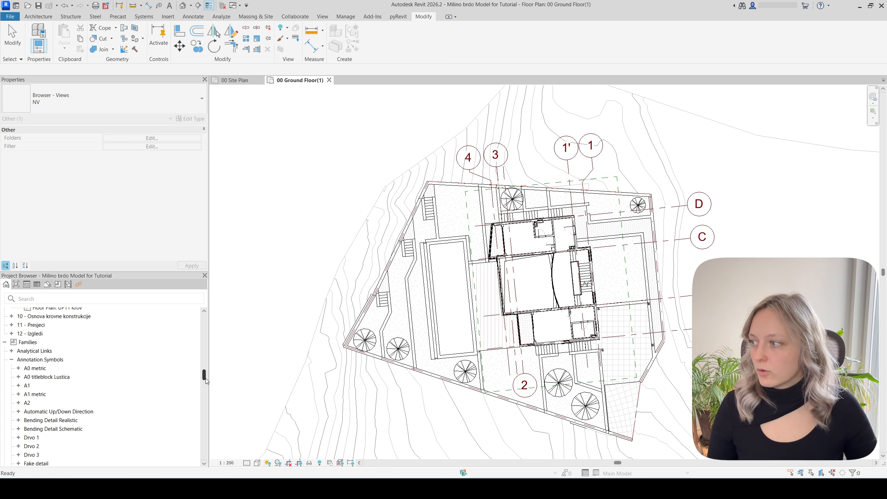
click(34, 343)
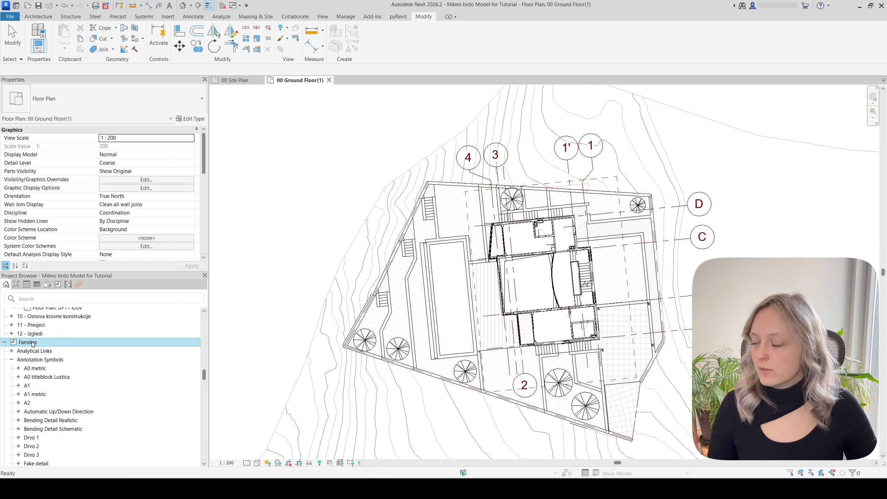
scroll(63, 387, down, 1)
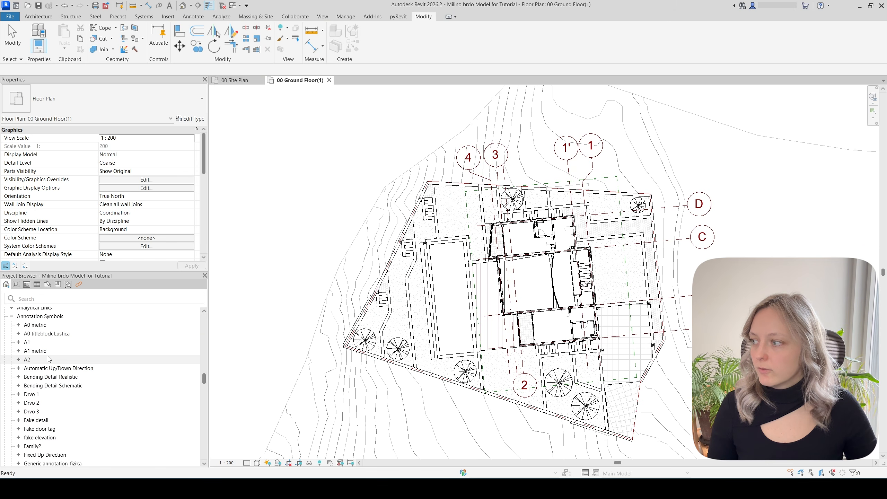
click(39, 318)
scroll(66, 371, down, 4)
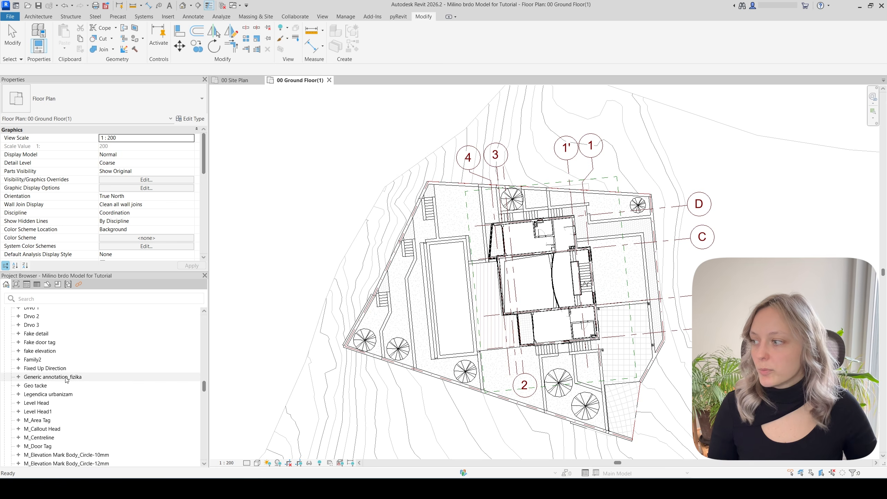
scroll(56, 423, down, 1)
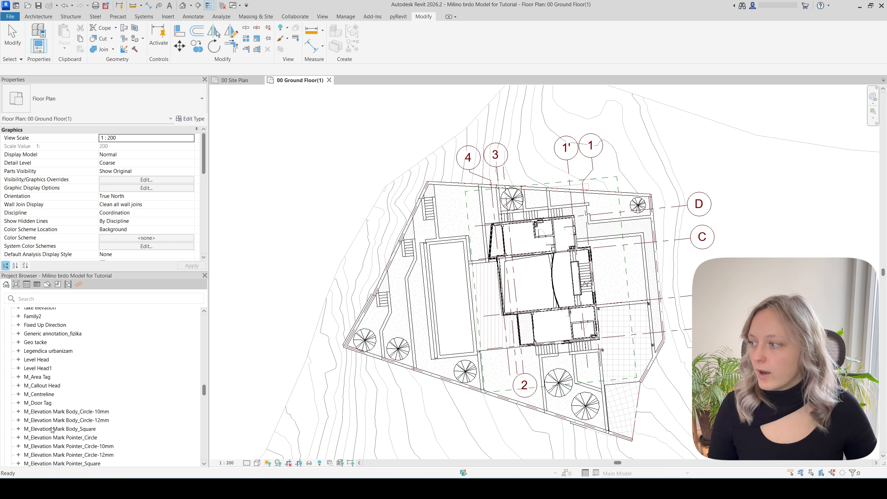
scroll(54, 423, down, 3)
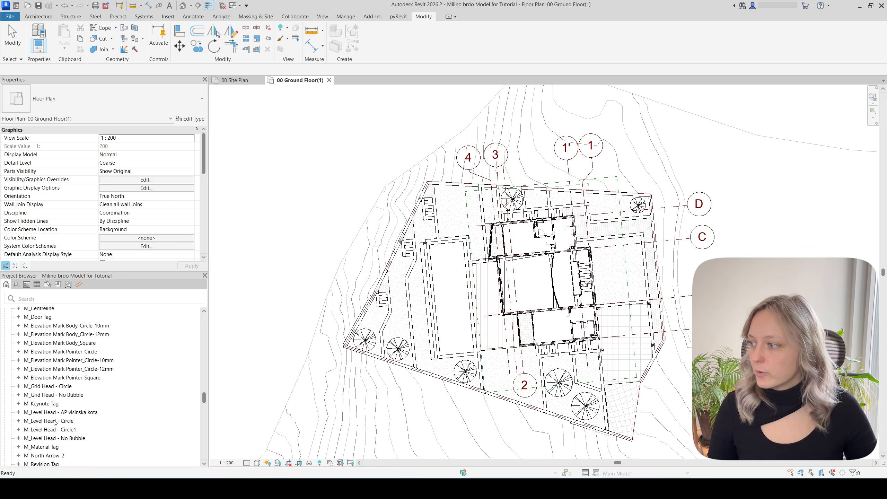
scroll(56, 418, up, 3)
scroll(56, 419, down, 3)
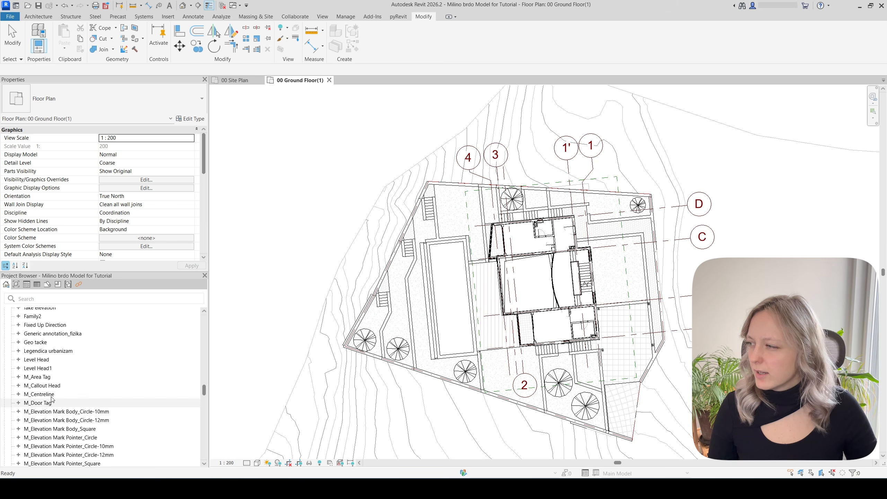
click(21, 386)
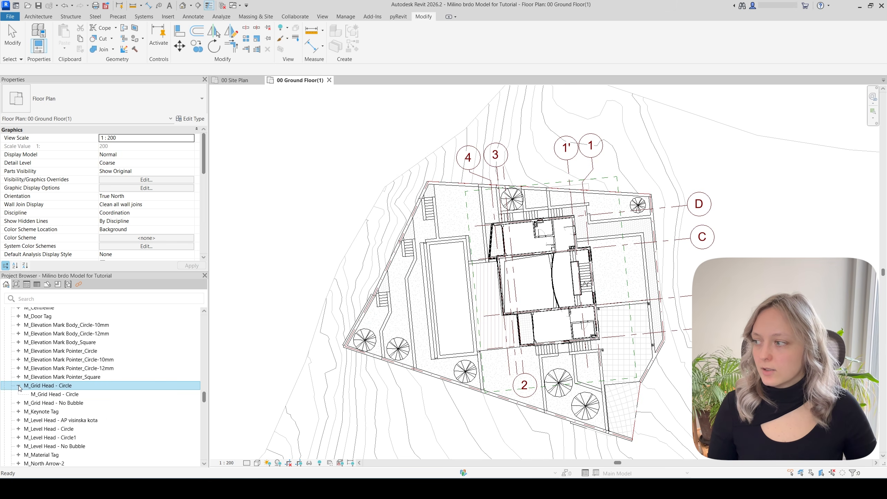
click(18, 386)
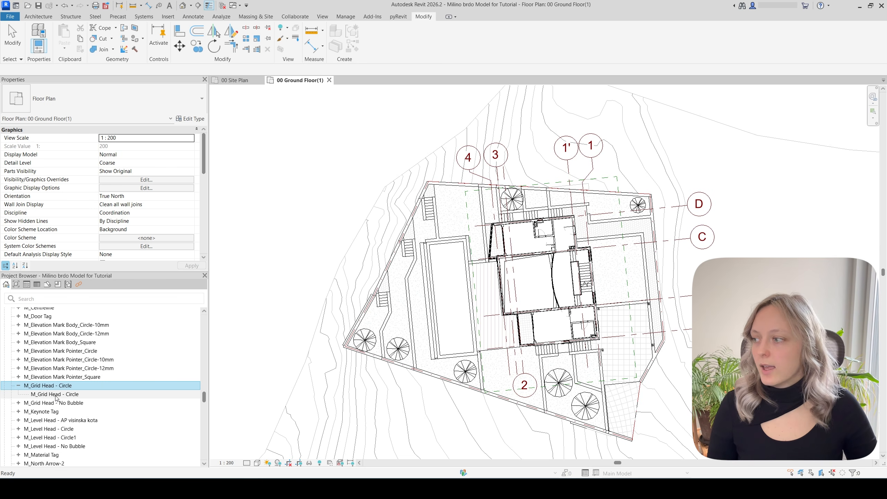
Set the radius of the M_Grid Head - Circle type to 0.0045
double_click(55, 395)
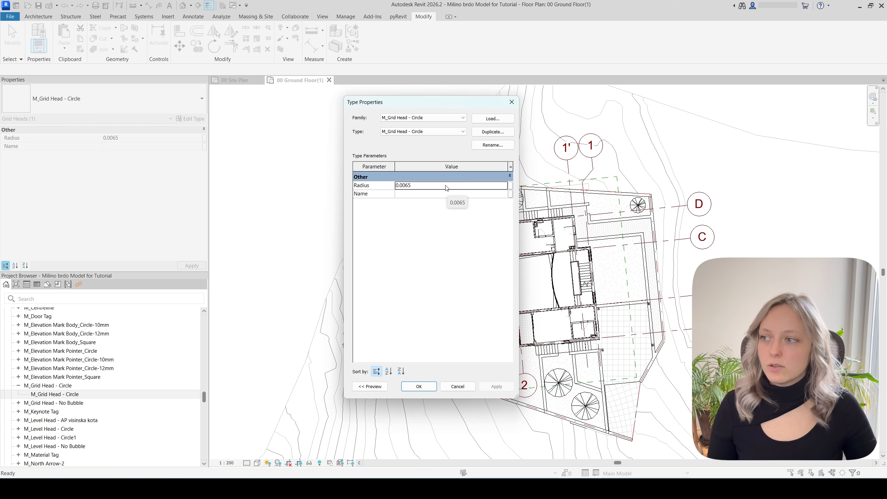
click(446, 187)
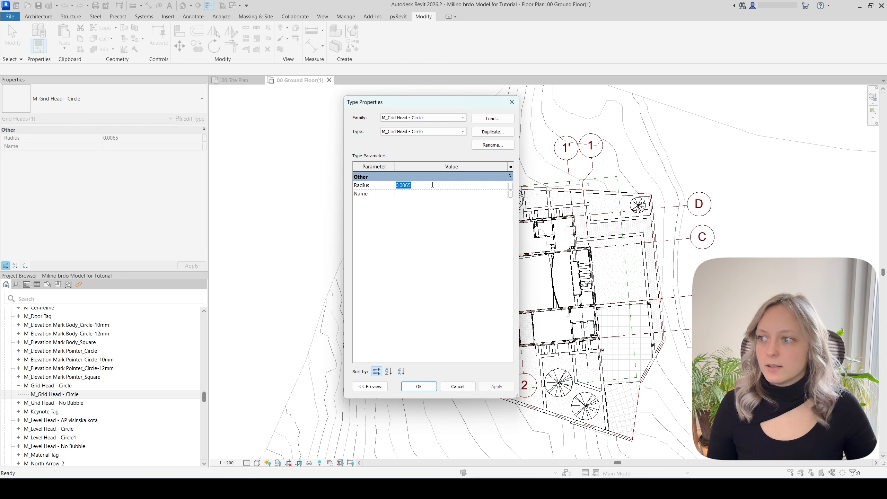
click(420, 186)
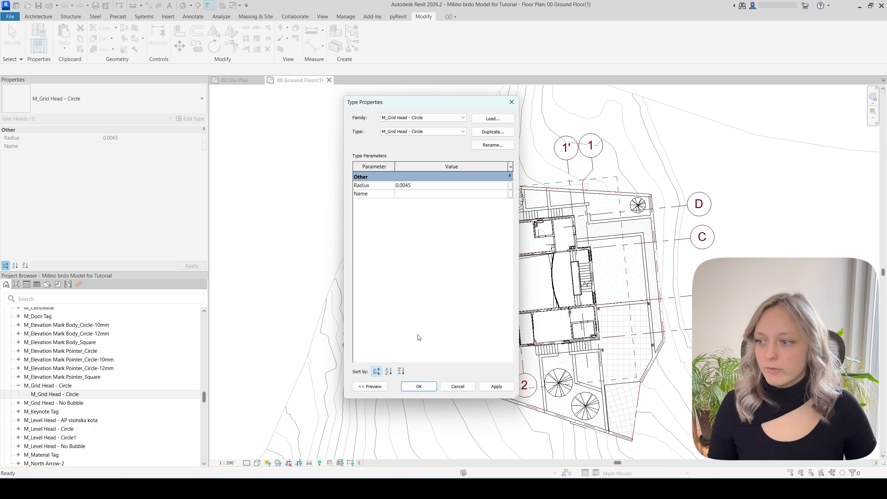
click(416, 386)
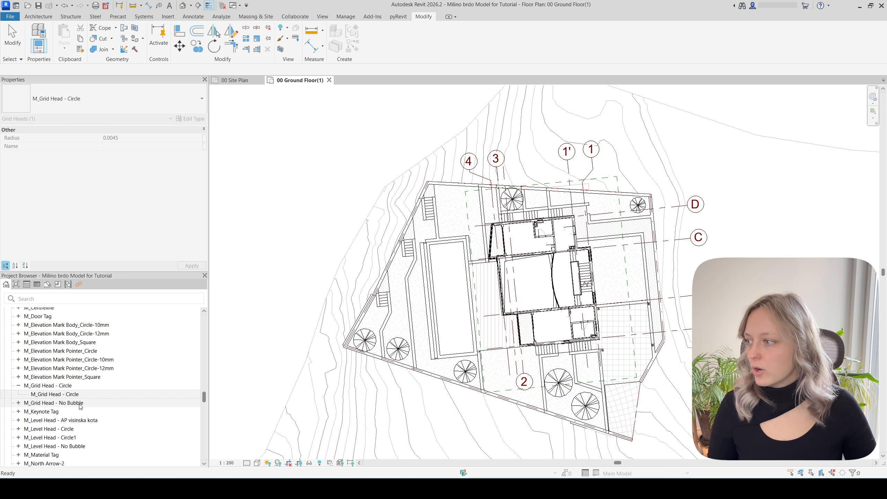
Set the radius of the M_Grid Head - Circle type to 0.0055
click(74, 394)
double_click(74, 394)
click(404, 186)
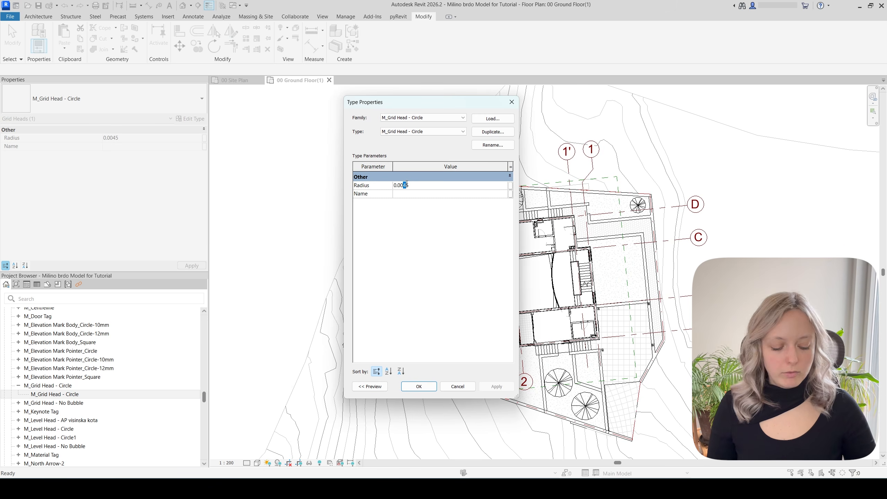
text(5)
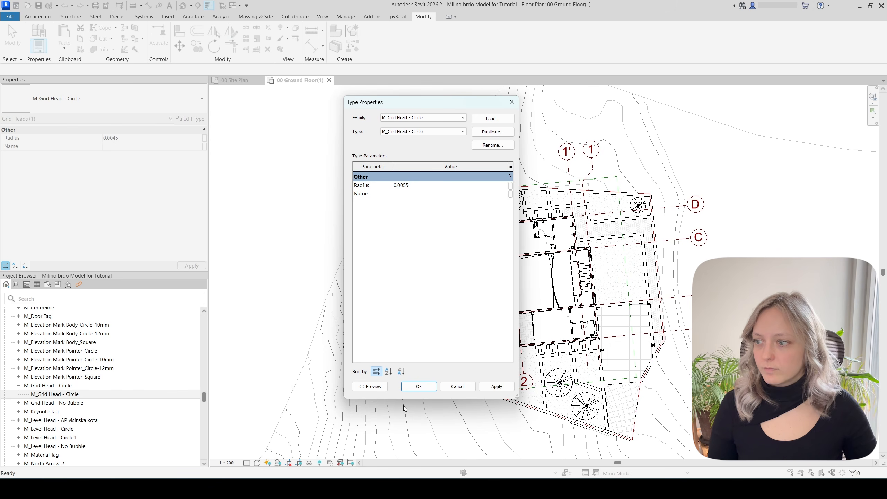
click(419, 386)
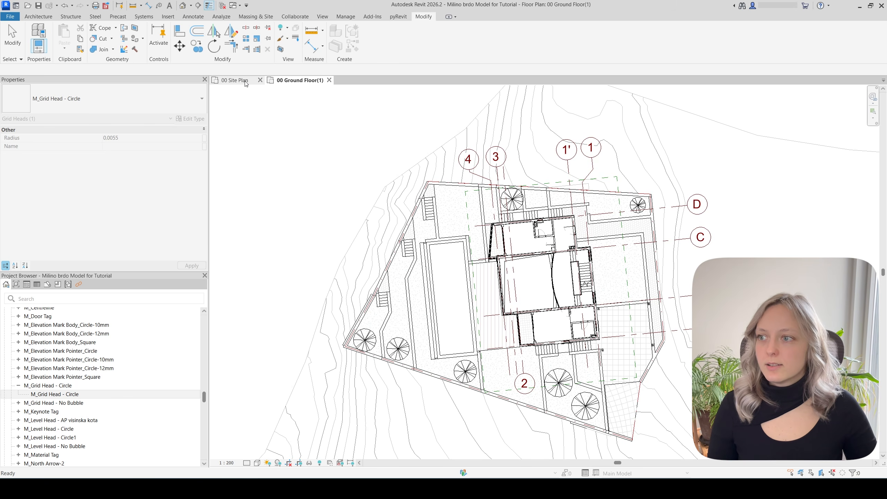
Check how the resized grid bubbles look in the 00 Site Plan view, and return to 00 Ground Floor(1)
click(234, 80)
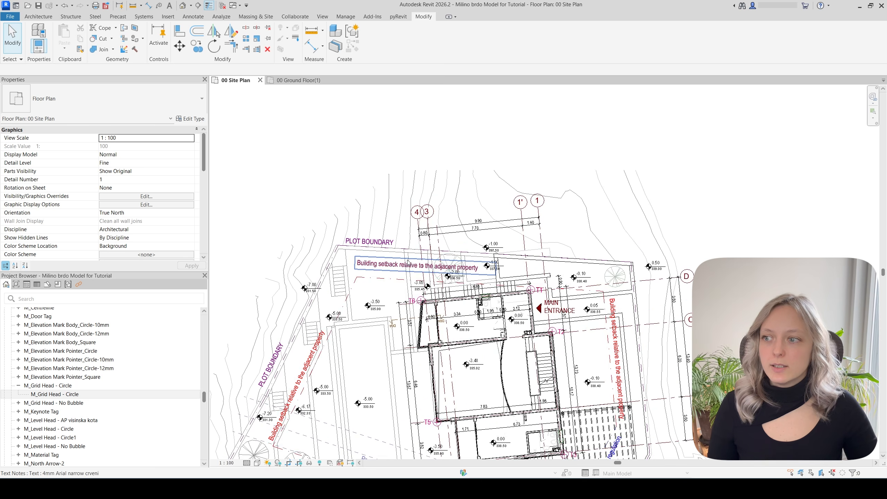
scroll(406, 263, down, 1)
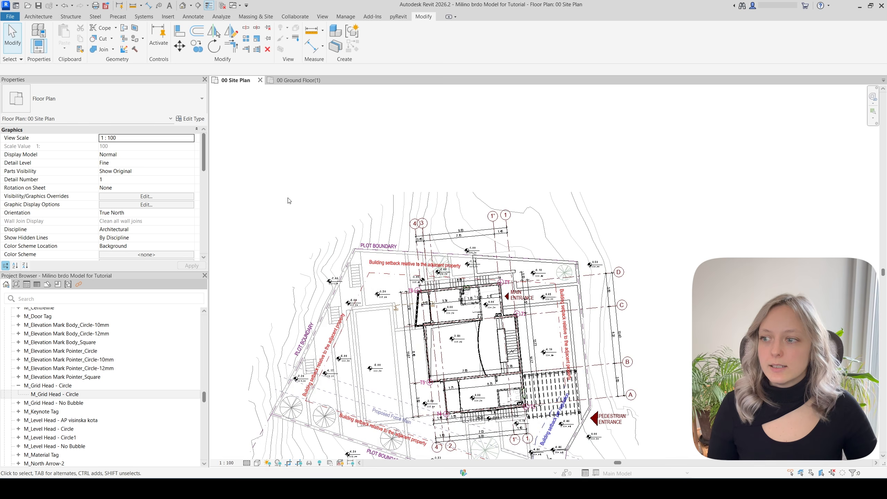
click(311, 80)
Open the UP11 Krovna konstrukcija floor plan, examine its grid bubbles at 1:50 scale, and close it again
scroll(103, 433, down, 5)
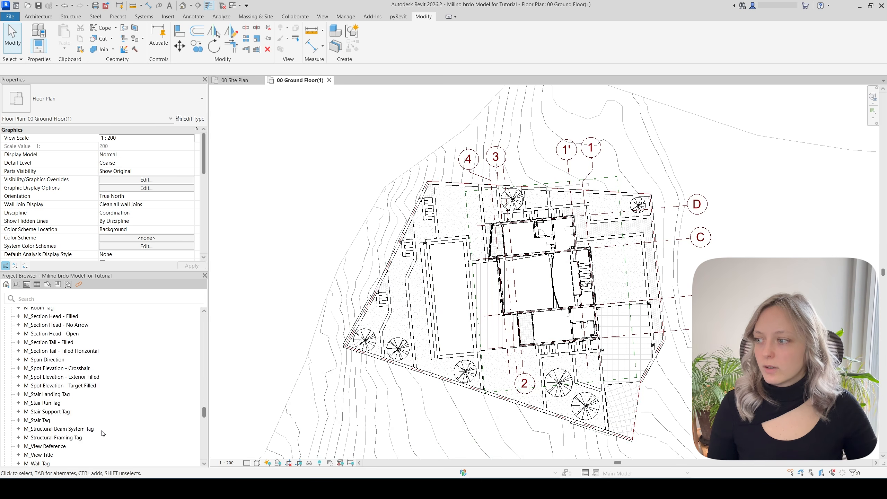
scroll(103, 433, down, 10)
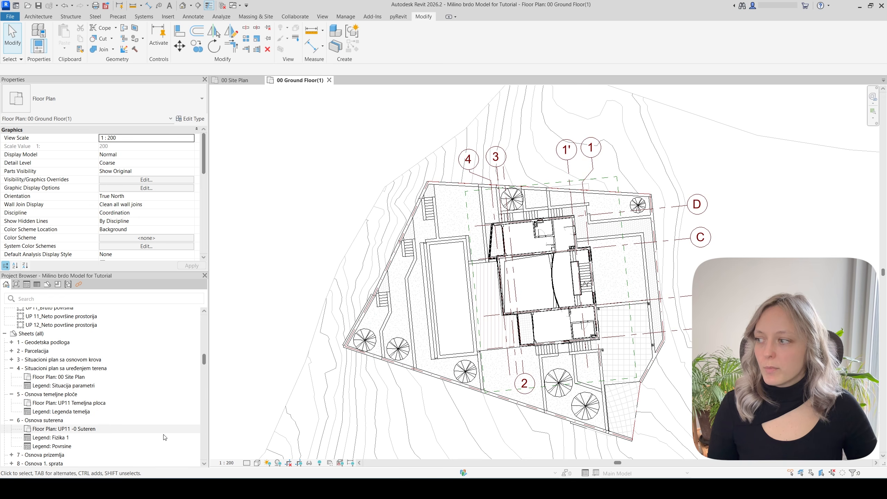
scroll(109, 423, up, 10)
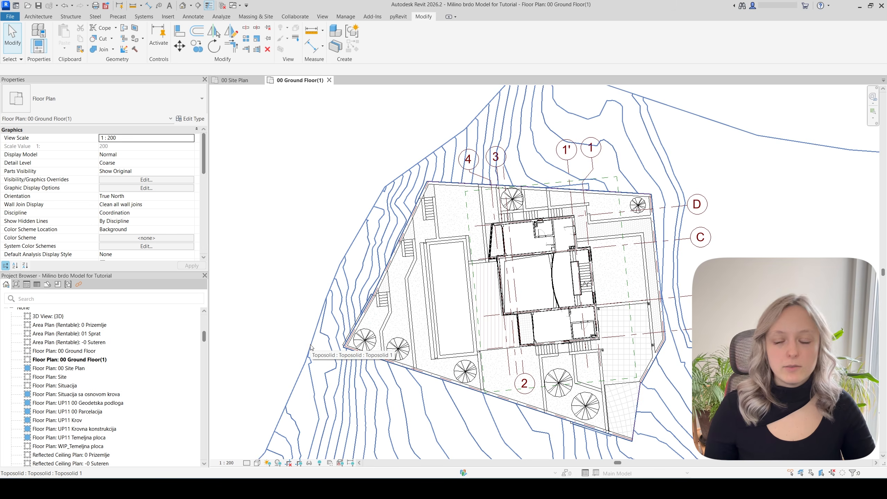
double_click(78, 429)
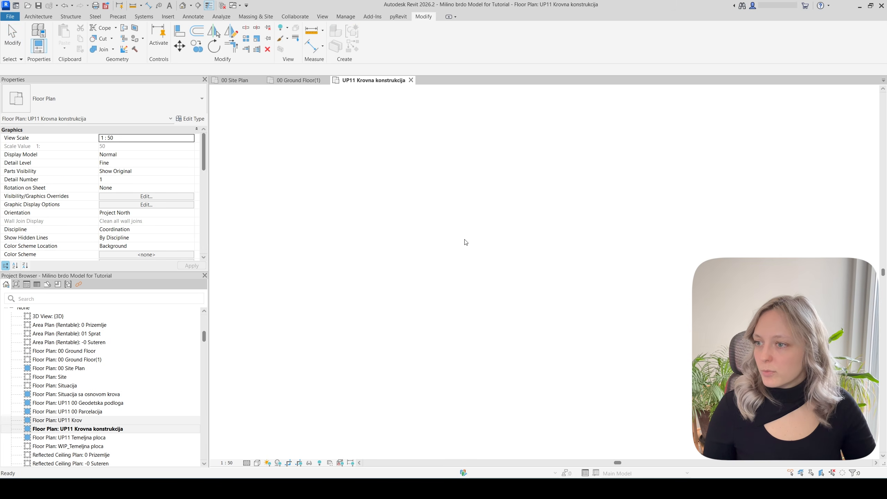
scroll(416, 276, up, 6)
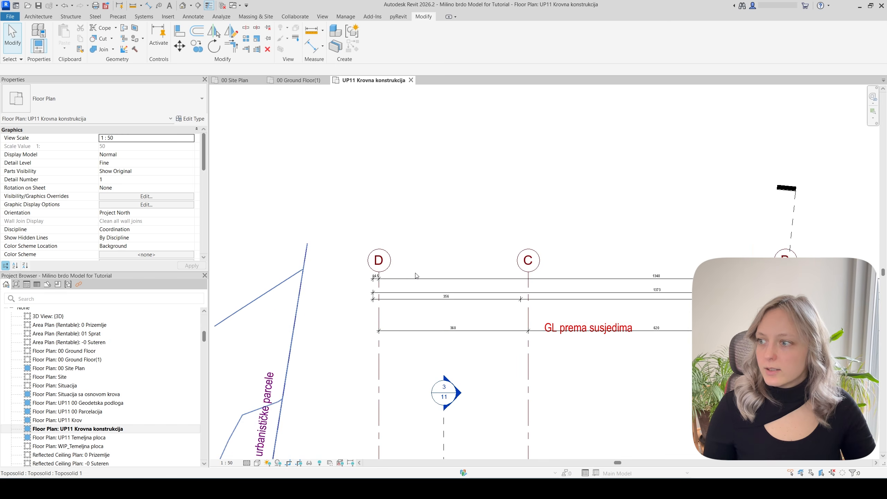
scroll(416, 276, up, 1)
scroll(379, 241, down, 8)
middle_drag(609, 380, 581, 287)
scroll(419, 164, up, 5)
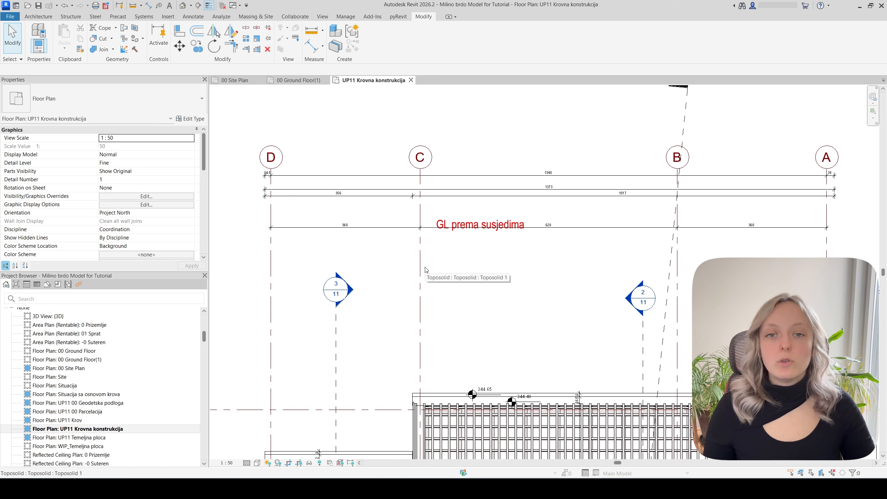
click(410, 81)
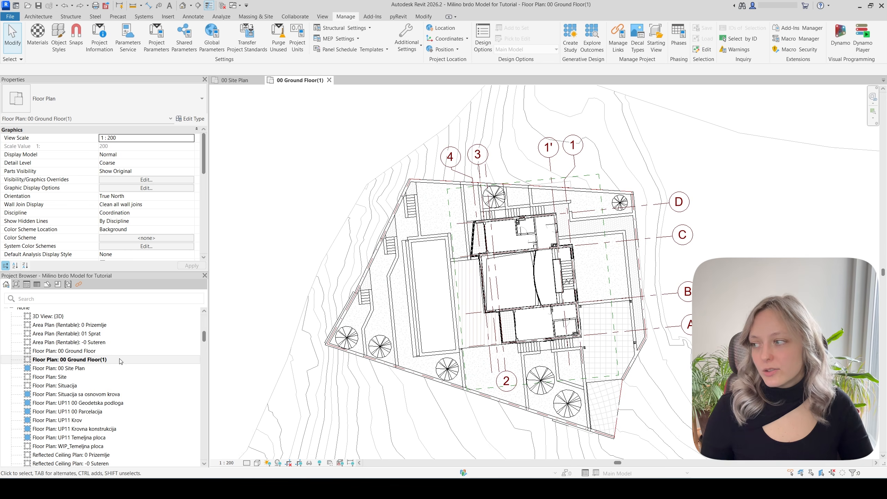
Rename the floor plan view 00 Ground Floor(1) as Site Plan 1_200
right_click(105, 359)
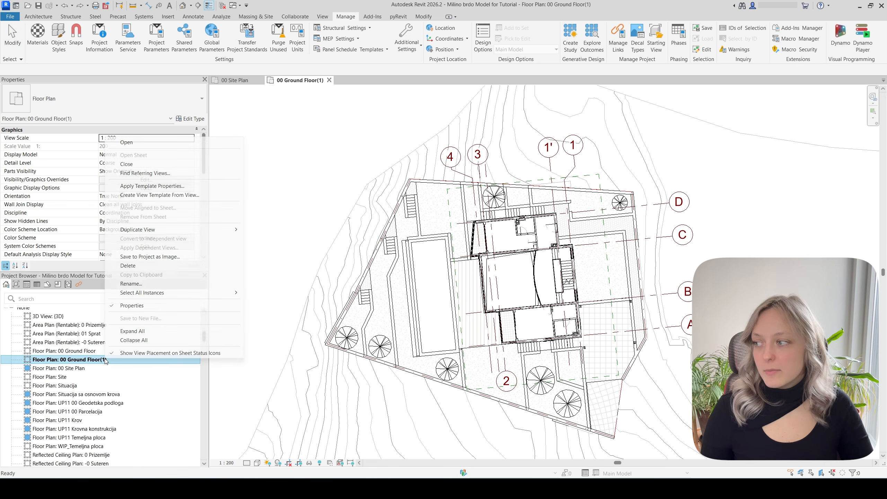
click(139, 285)
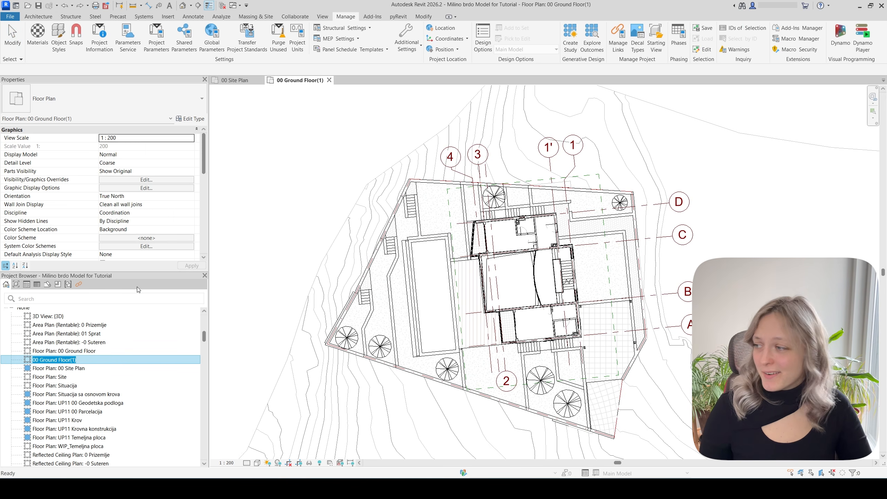
text(Si)
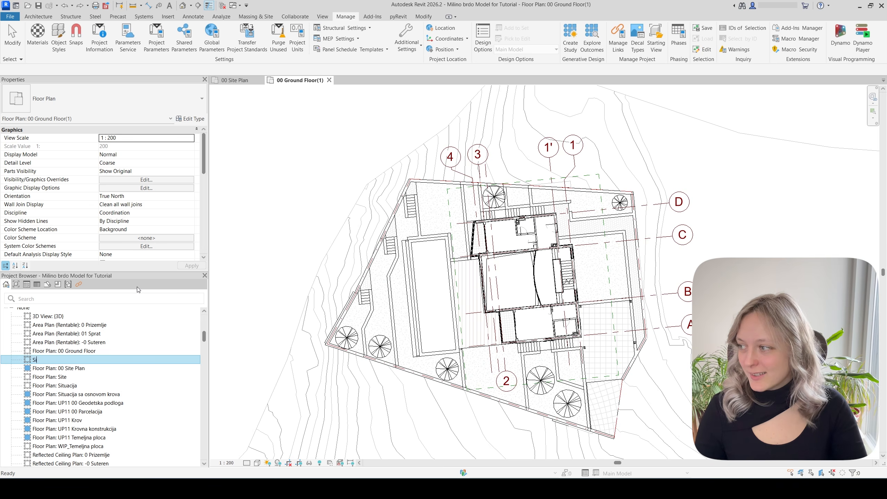
text(te Plan 1_200)
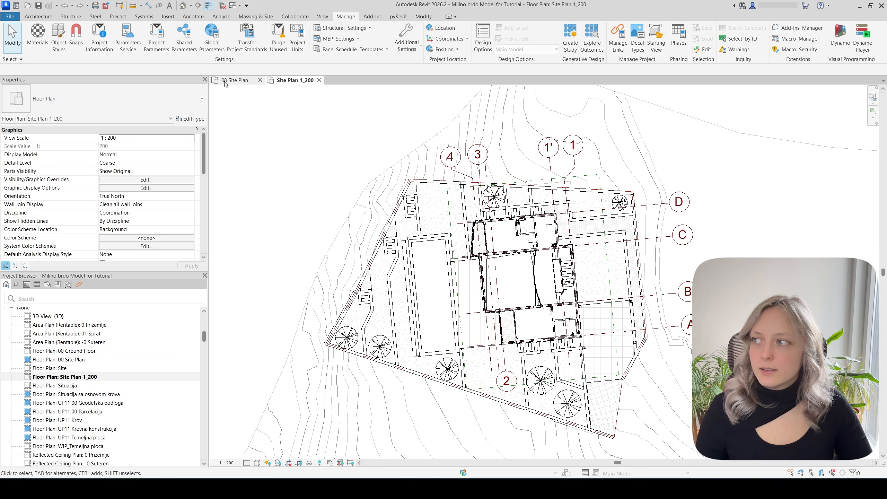
Examine the plot boundary's property line in the 00 Site Plan view and select it
click(236, 82)
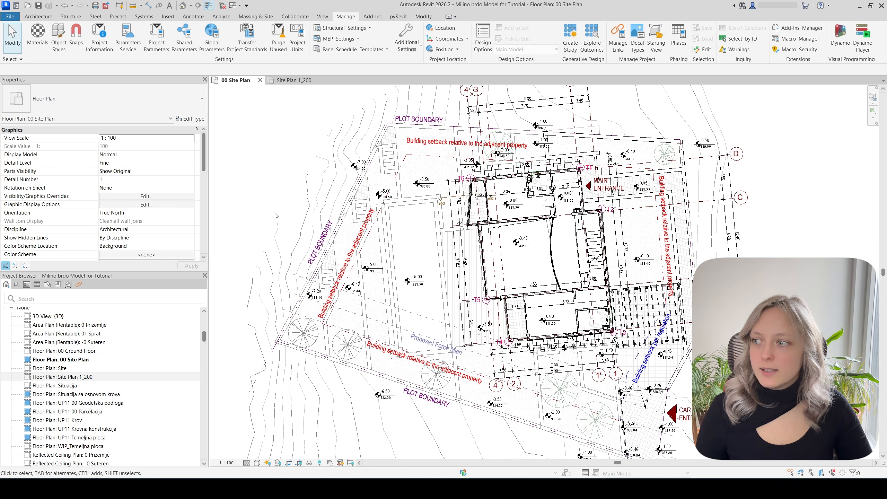
scroll(308, 279, up, 2)
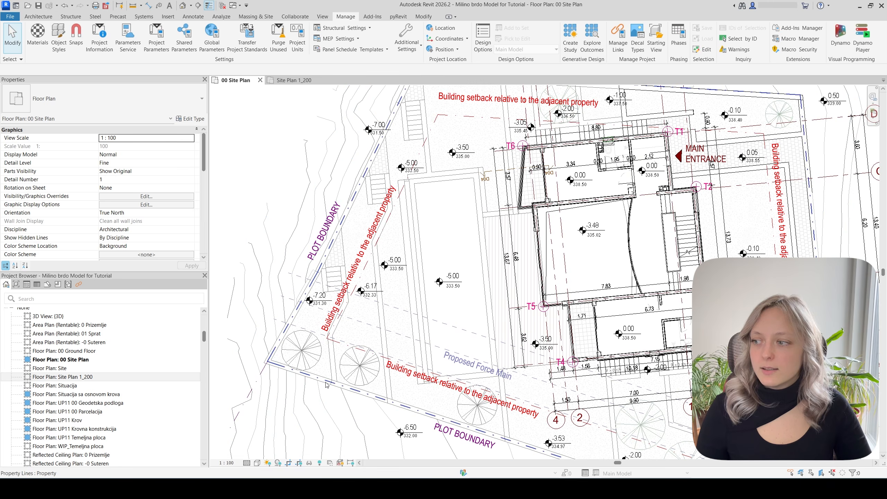
scroll(326, 384, down, 2)
click(356, 388)
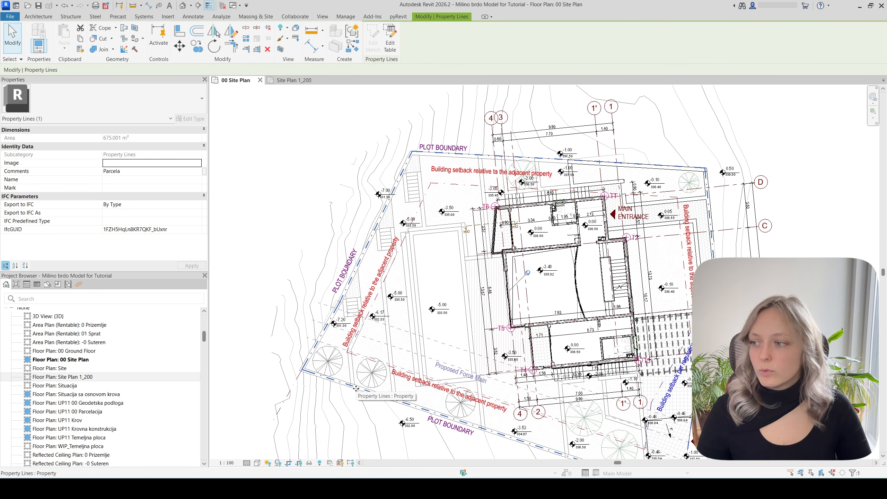
Examine the plot boundary's property line and the building setback detail line in the 00 Site Plan view
click(332, 399)
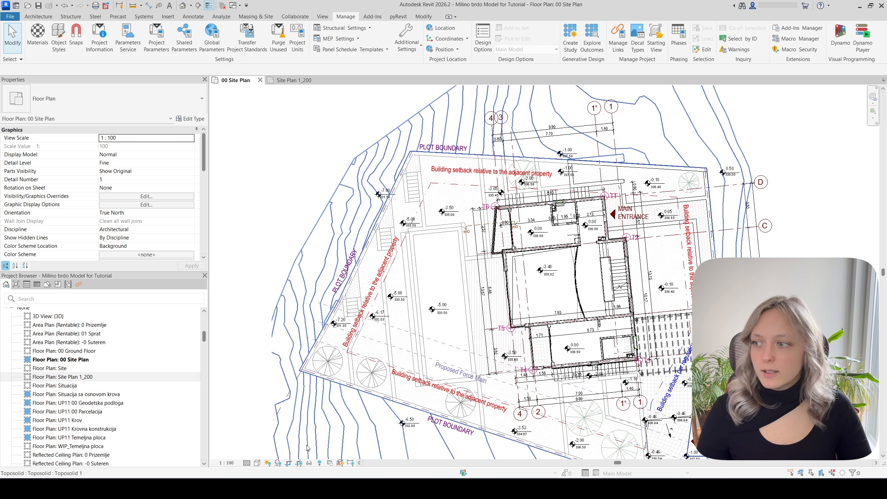
click(340, 382)
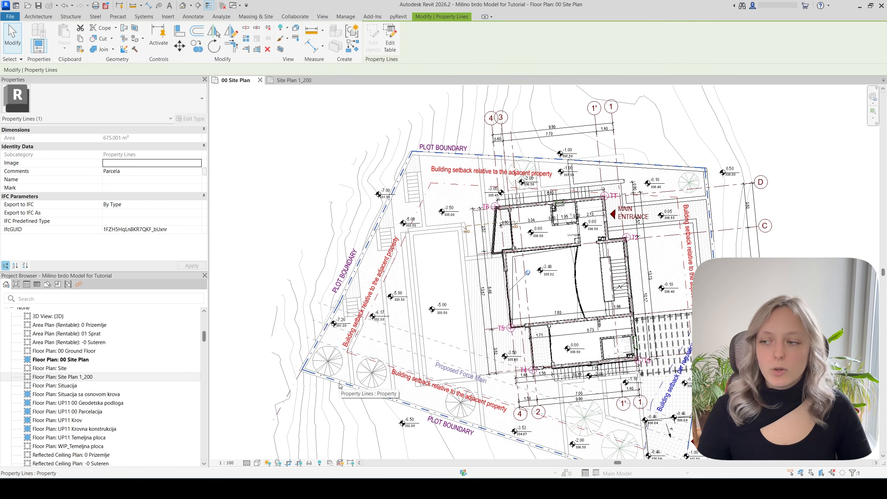
click(349, 378)
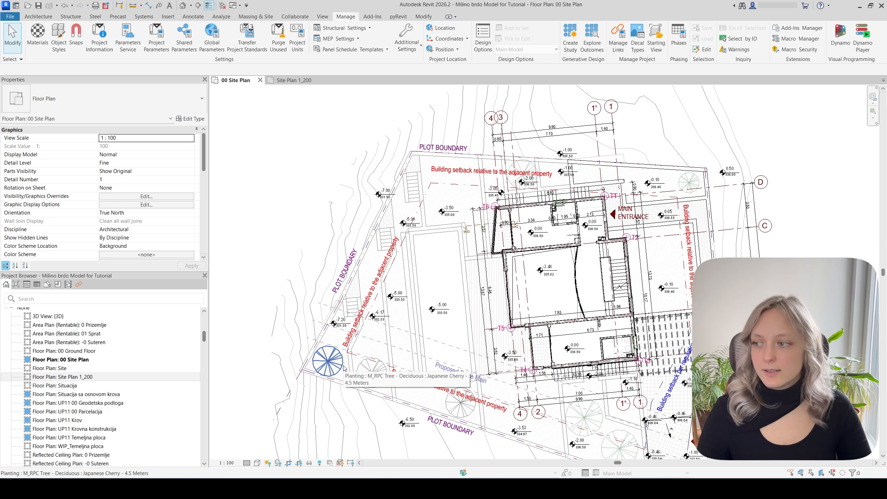
click(378, 365)
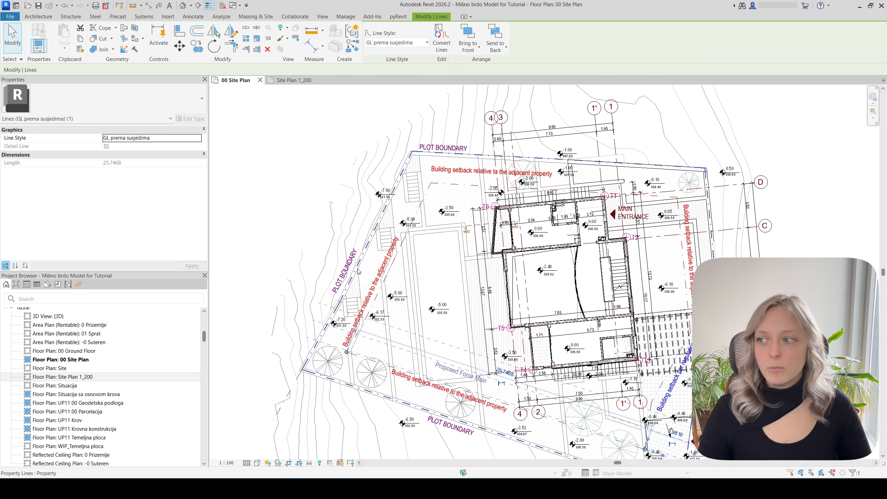
middle_drag(610, 389, 602, 351)
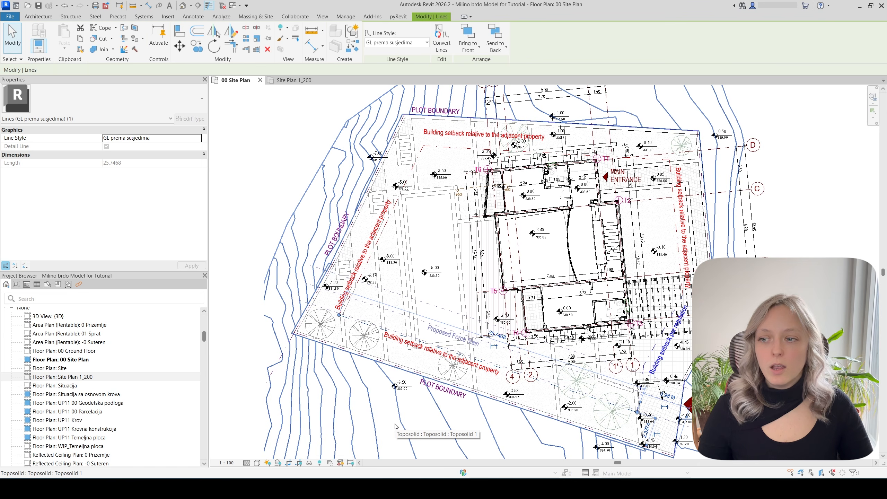
key(Escape)
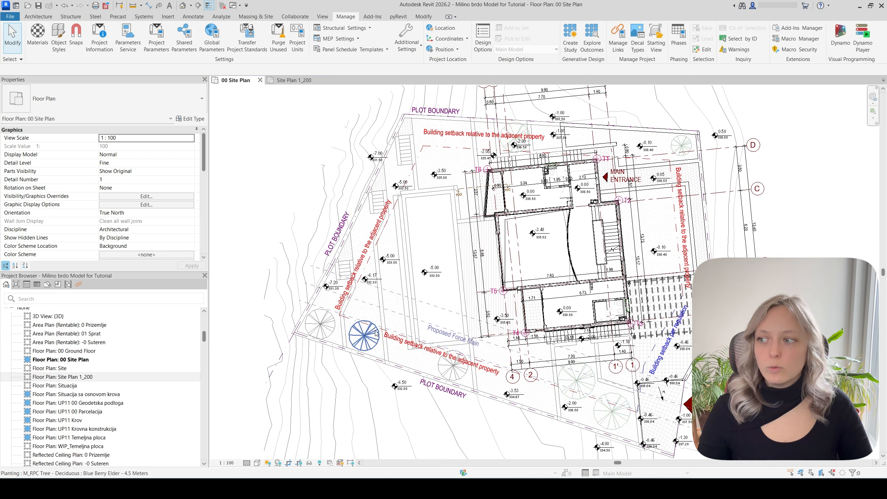
scroll(450, 375, up, 1)
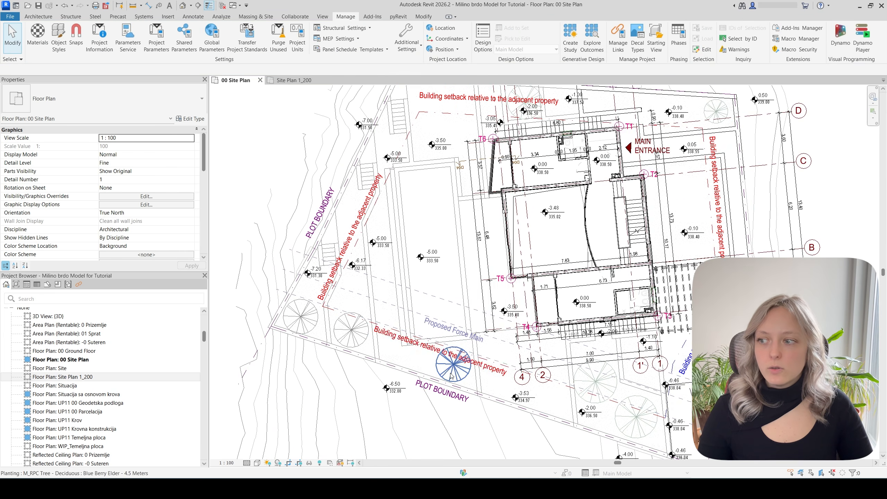
scroll(451, 376, up, 1)
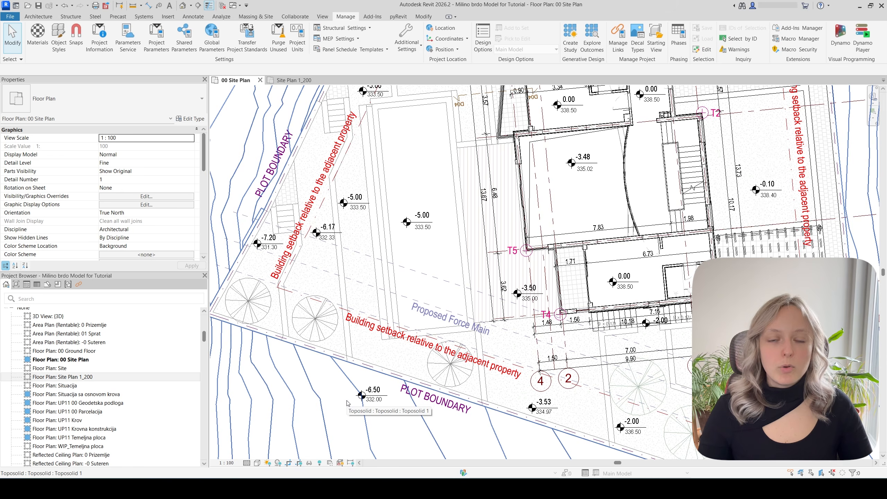
scroll(350, 402, down, 1)
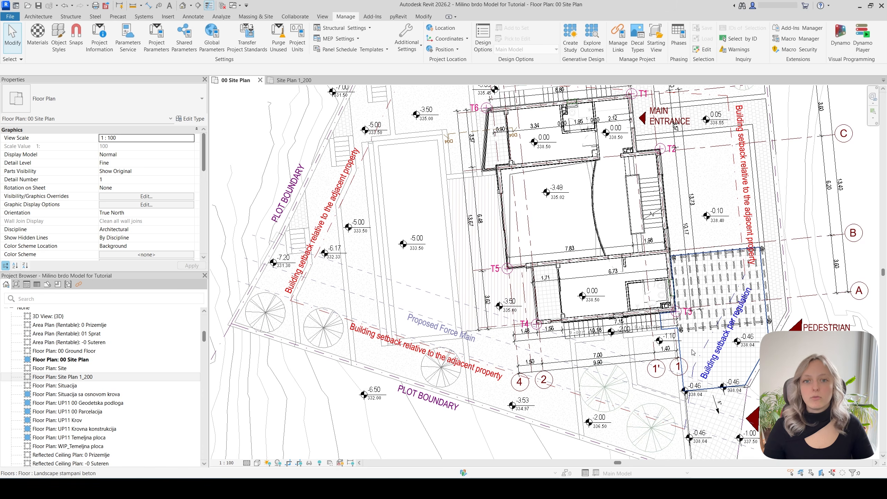
scroll(651, 408, down, 2)
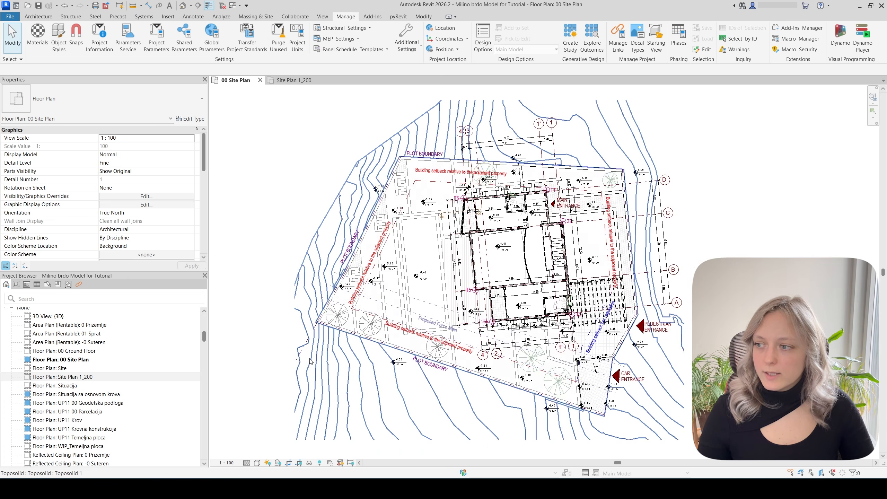
scroll(311, 325, up, 1)
middle_drag(311, 363, 299, 365)
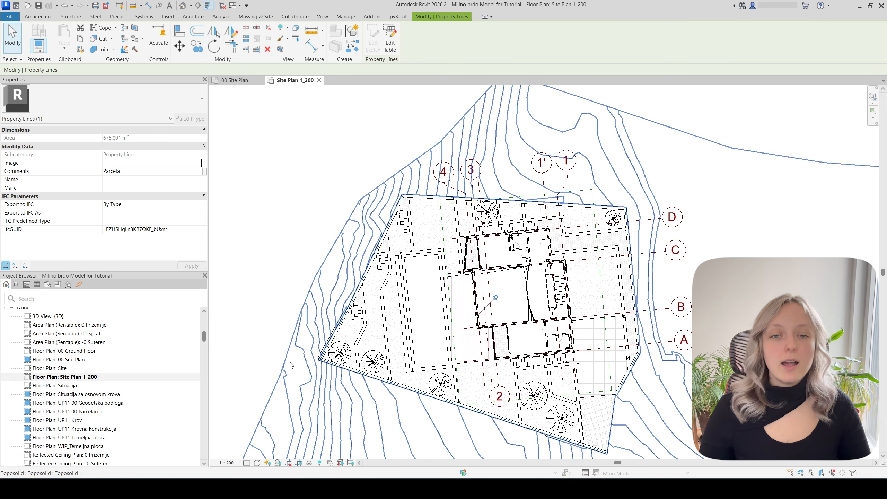
Check the plot boundary's property line in the Site Plan 1_200 view and clear the selection
key(Escape)
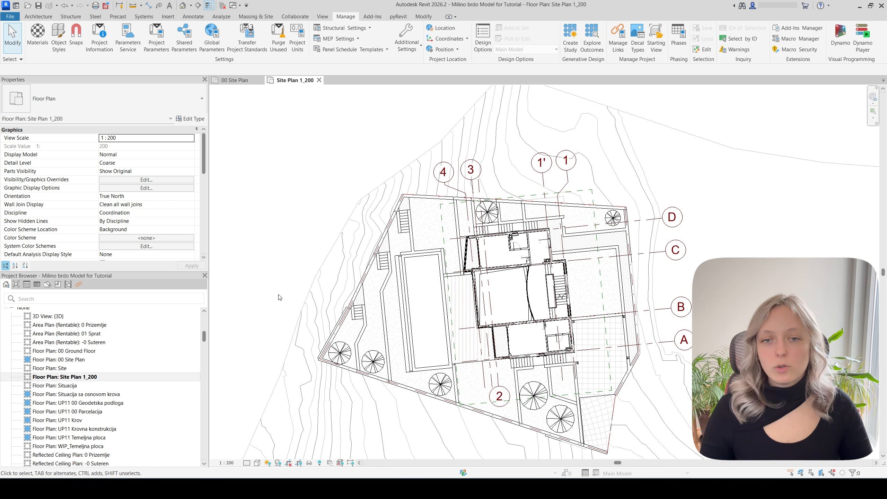
click(342, 324)
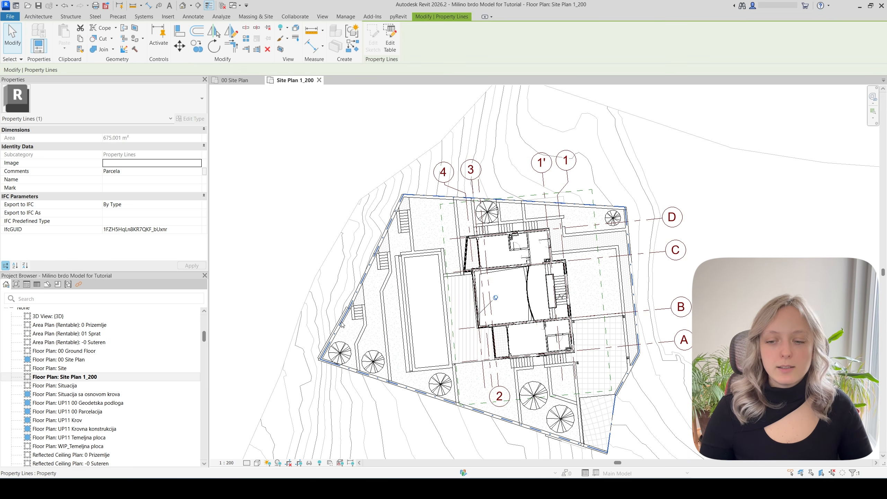
click(355, 158)
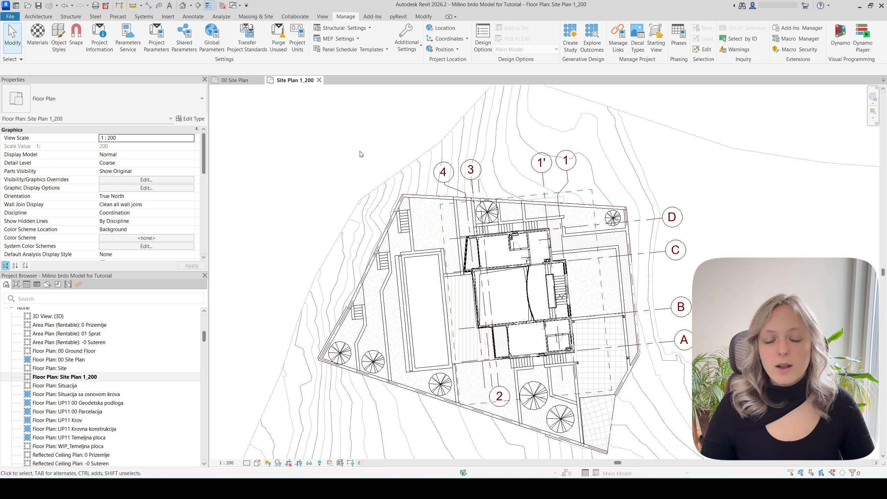
Examine the building setback lines along the plot edges in the 00 Site Plan view
key(ctrl+Tab)
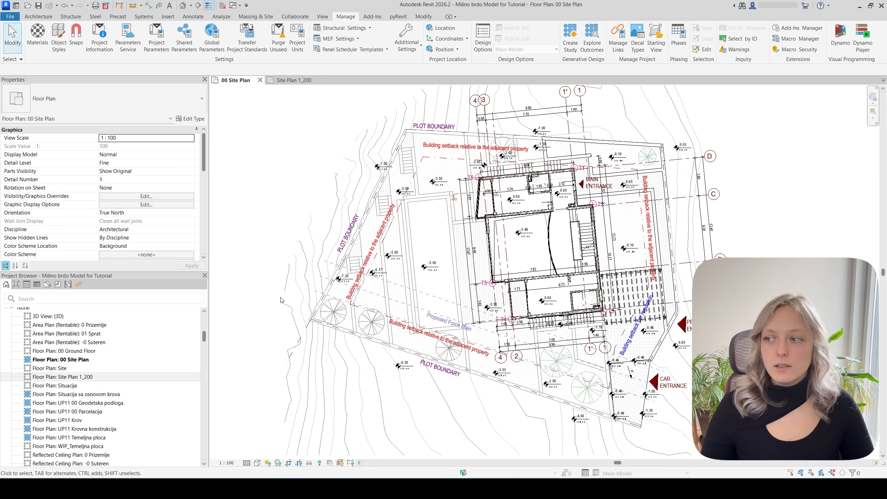
middle_drag(289, 291, 275, 303)
scroll(278, 334, up, 1)
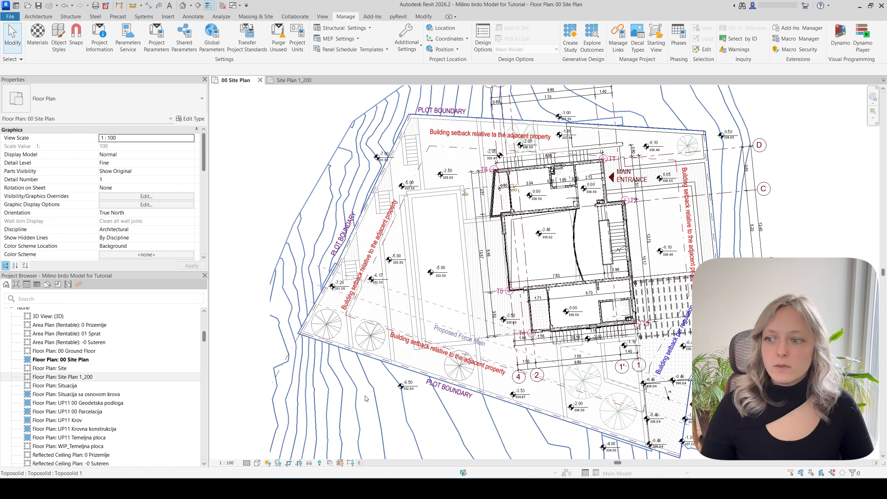
scroll(411, 252, up, 6)
scroll(297, 330, down, 4)
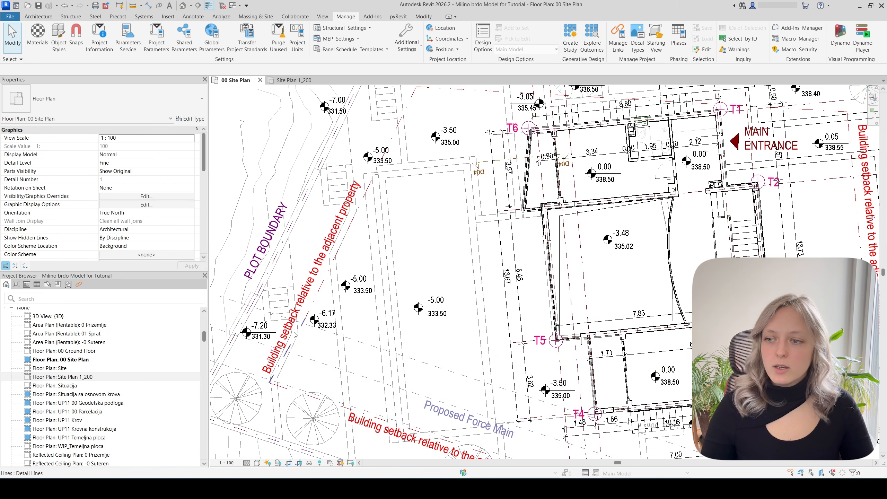
middle_drag(387, 353, 354, 310)
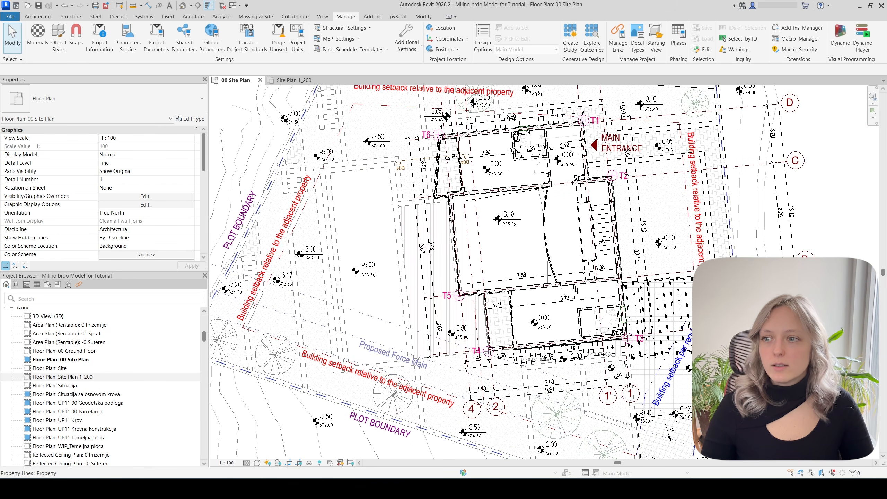
scroll(700, 416, down, 1)
middle_drag(710, 394, 687, 406)
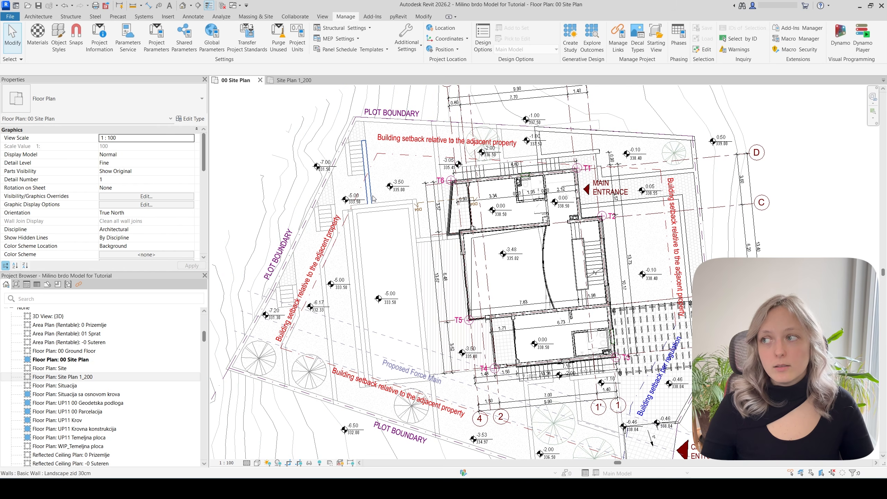
Return to Site Plan 1_200 and review the line styles offered for detail lines without drawing any
click(303, 83)
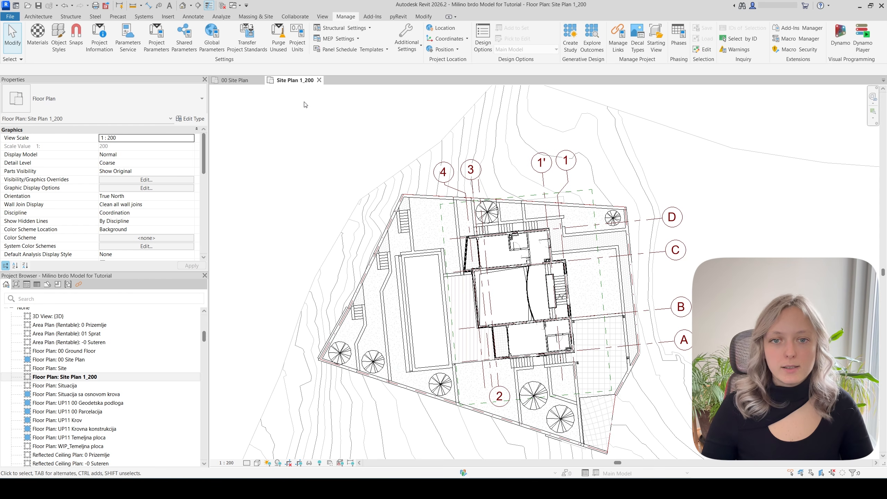
click(194, 17)
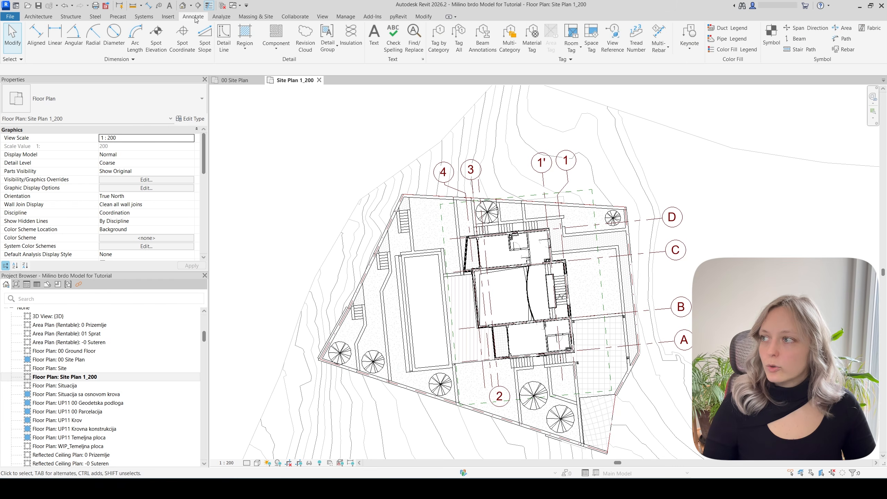
click(225, 52)
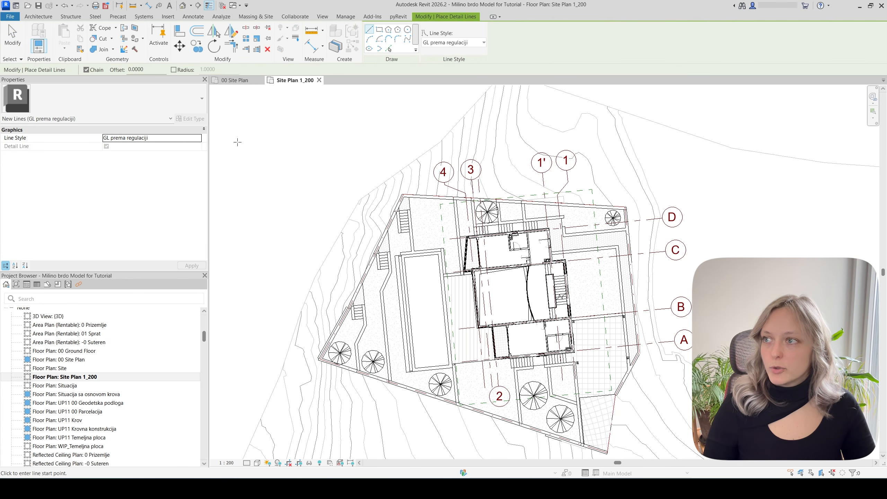
click(446, 43)
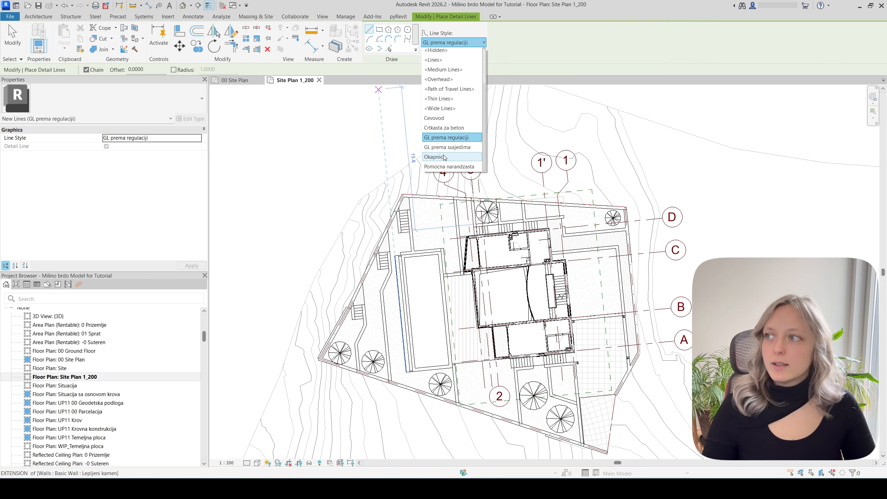
key(Escape)
key(Escape)
key(Escape)
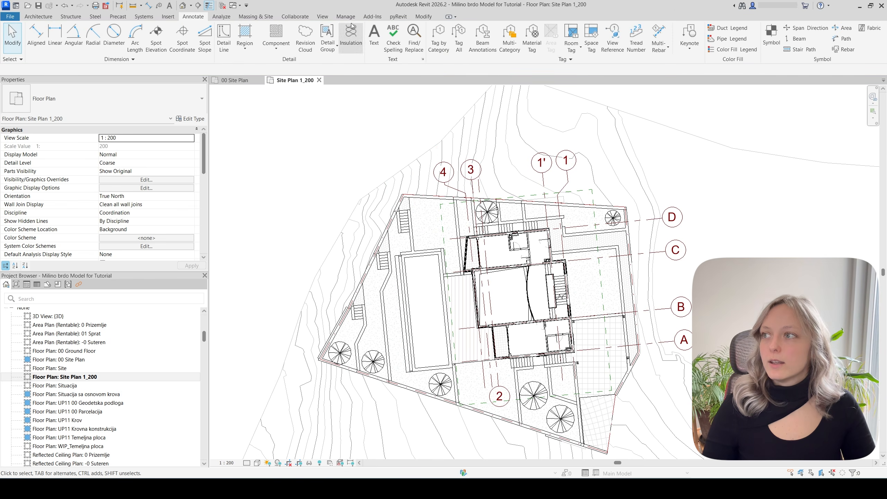
Create a new line style named Setback Line as a subcategory of Lines
click(344, 17)
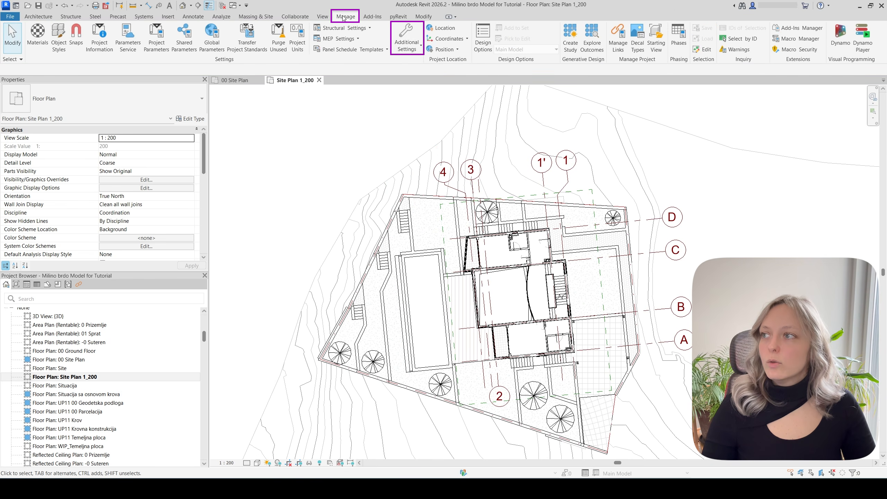
click(409, 50)
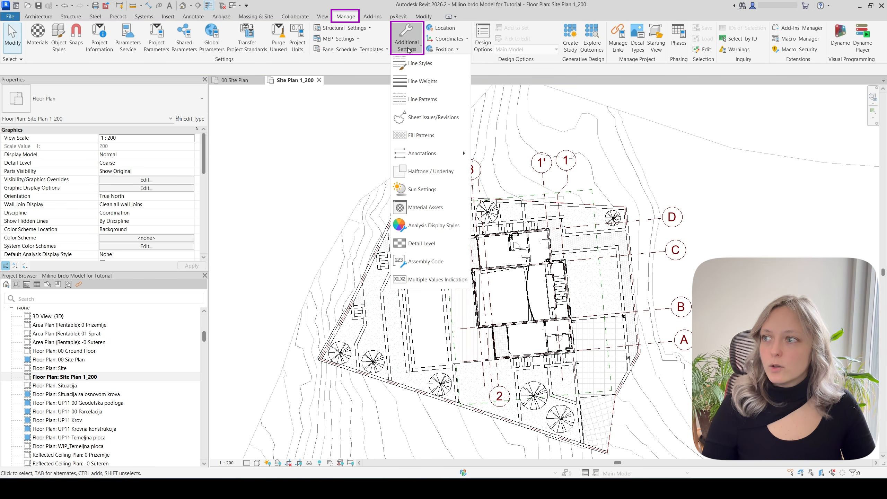
click(423, 63)
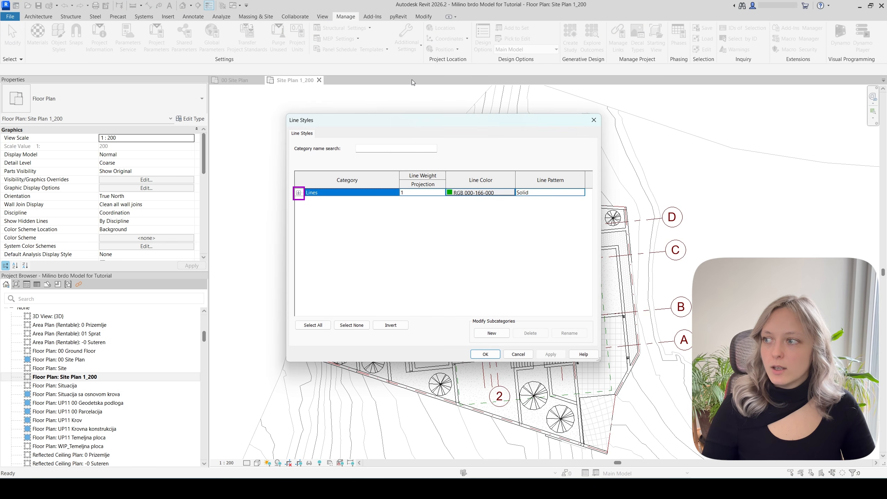
click(298, 193)
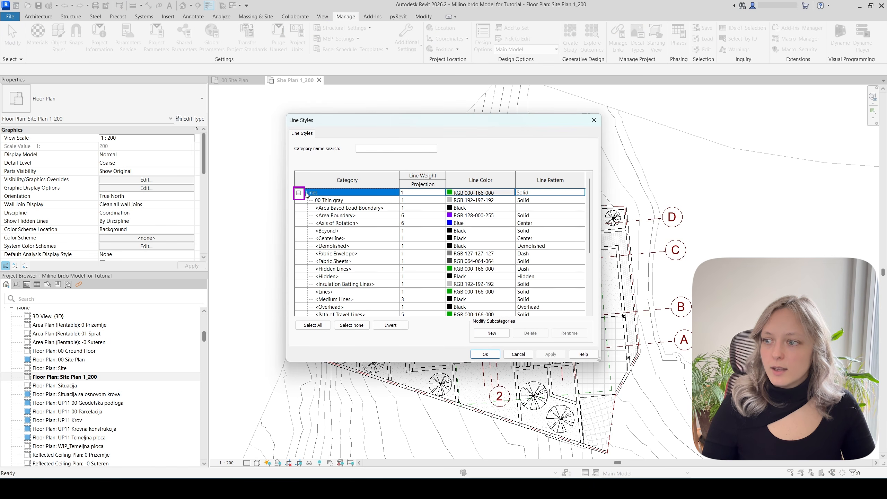
click(492, 334)
click(492, 333)
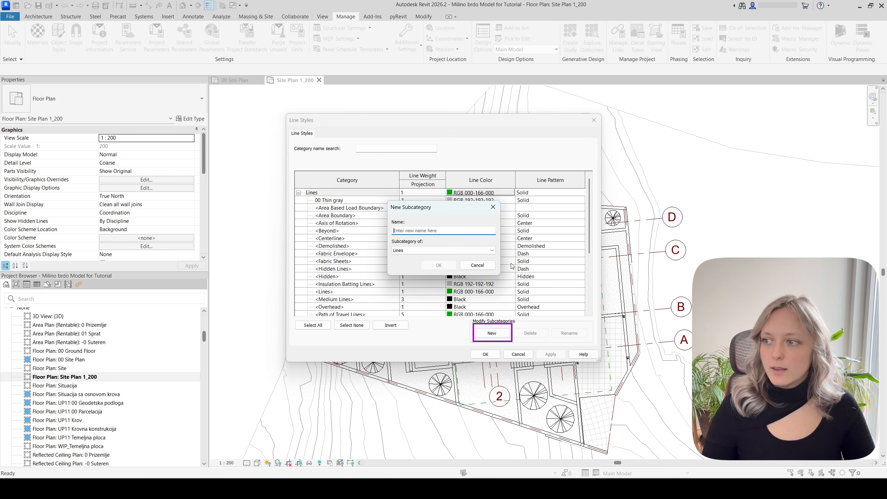
text(Setba)
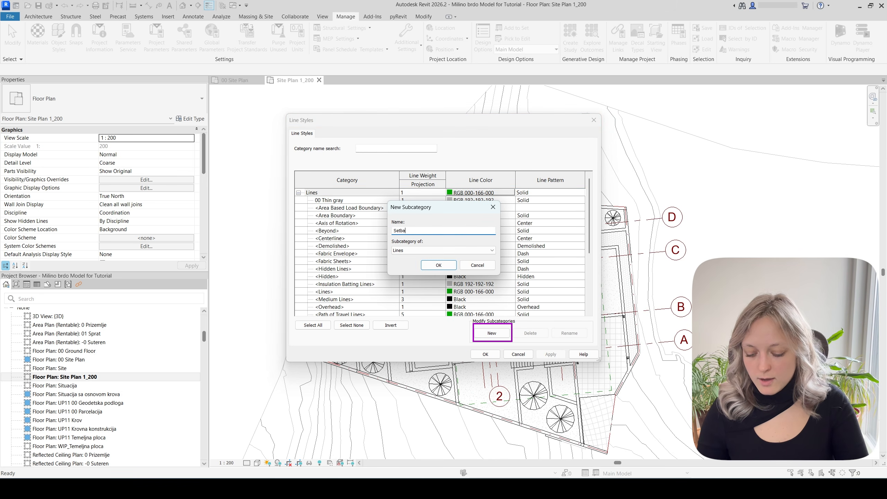
text(ck Line)
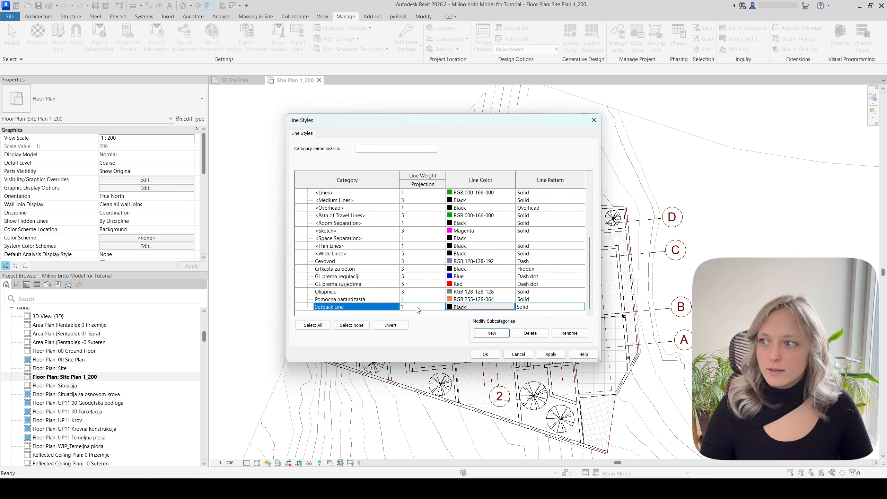
key(Return)
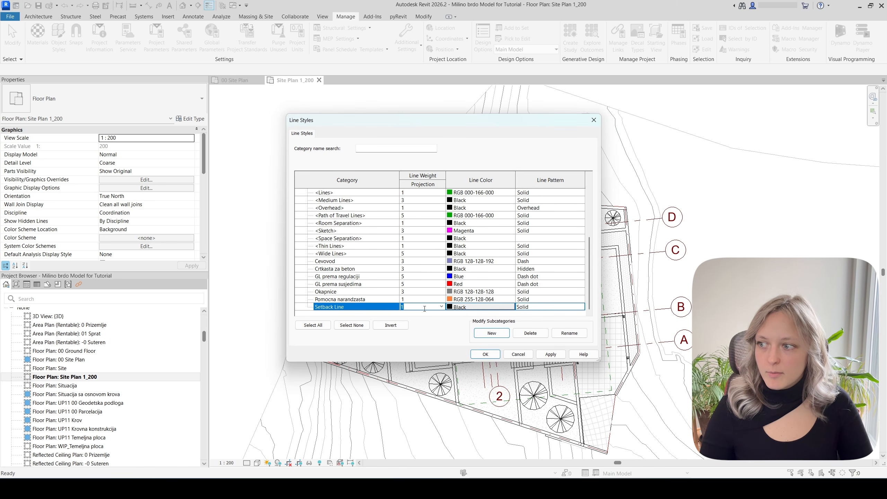
Give the Setback Line style a line weight of 5, blue colour and the Dash dot pattern, and apply the line styles
text(5)
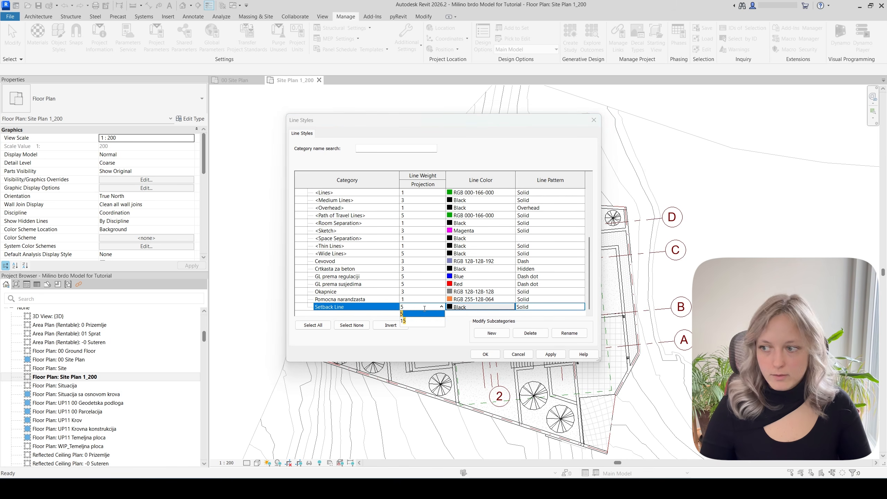
click(467, 308)
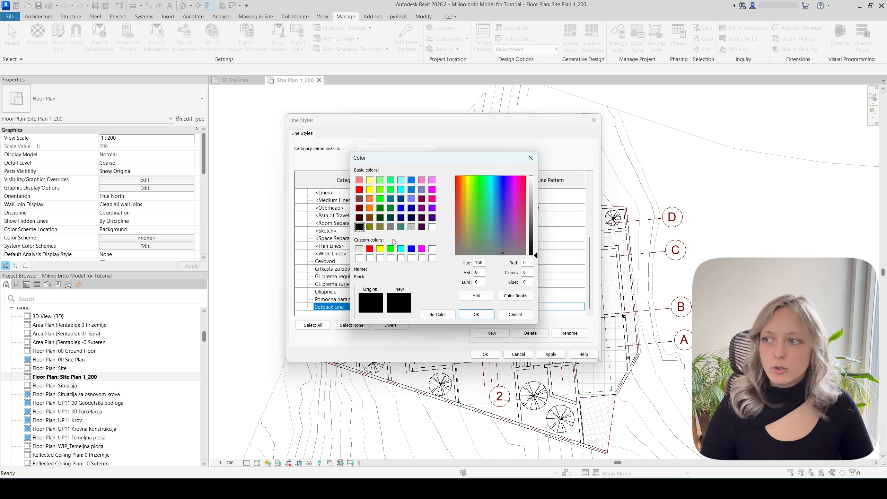
click(401, 208)
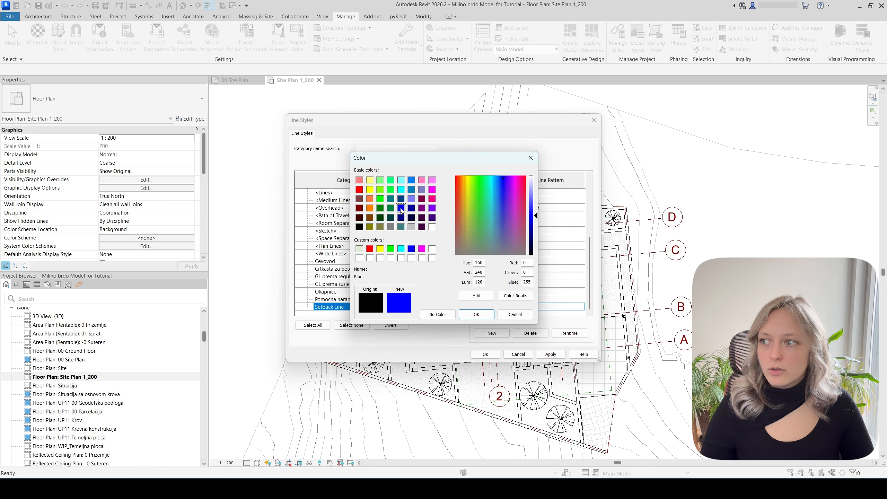
click(476, 314)
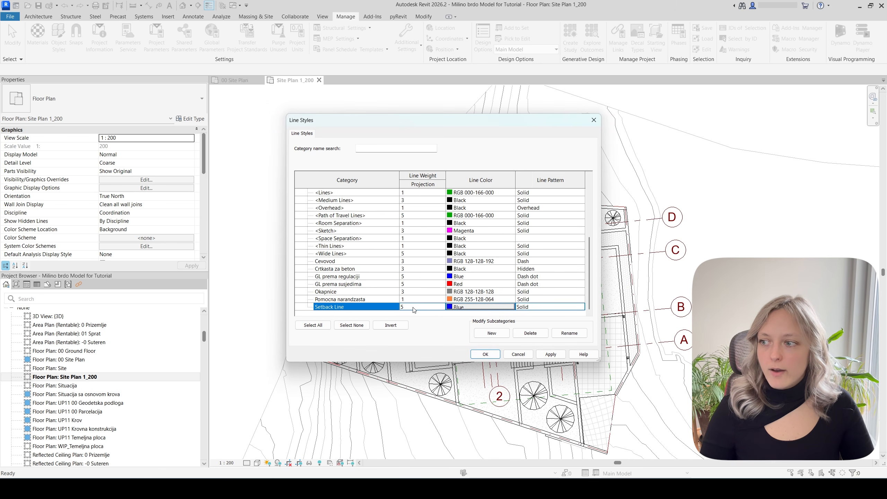
click(537, 307)
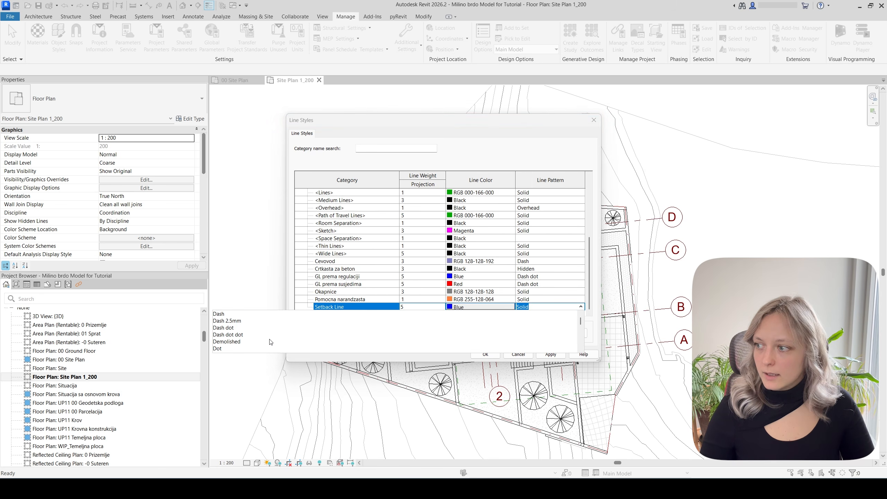
click(228, 327)
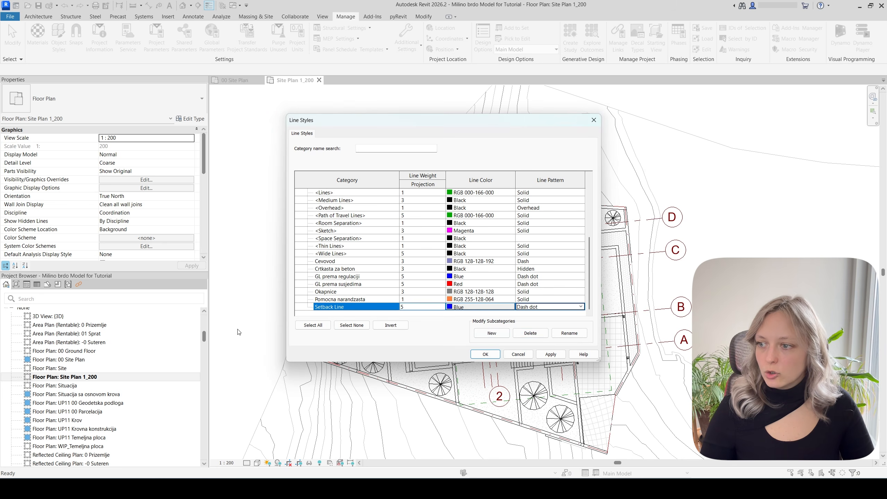
click(499, 355)
scroll(552, 143, up, 4)
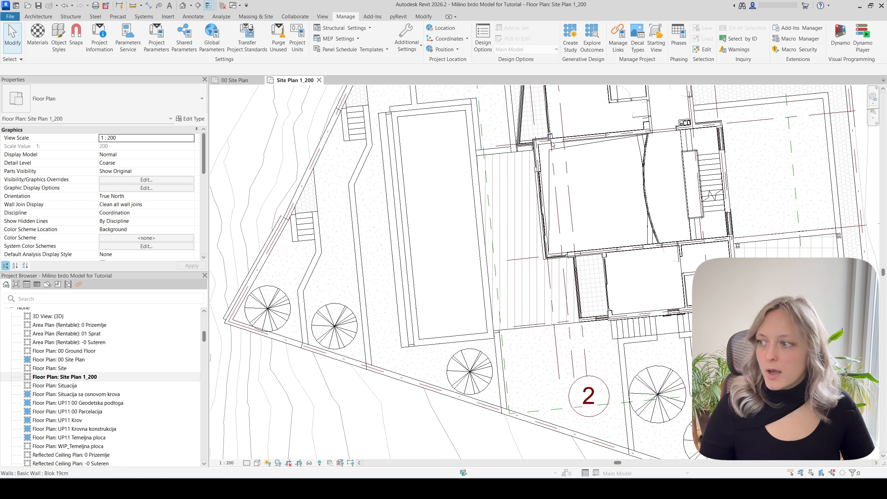
Review the line weight, colour and pattern of the Property Lines subcategory under Site in the model Object Styles
click(57, 48)
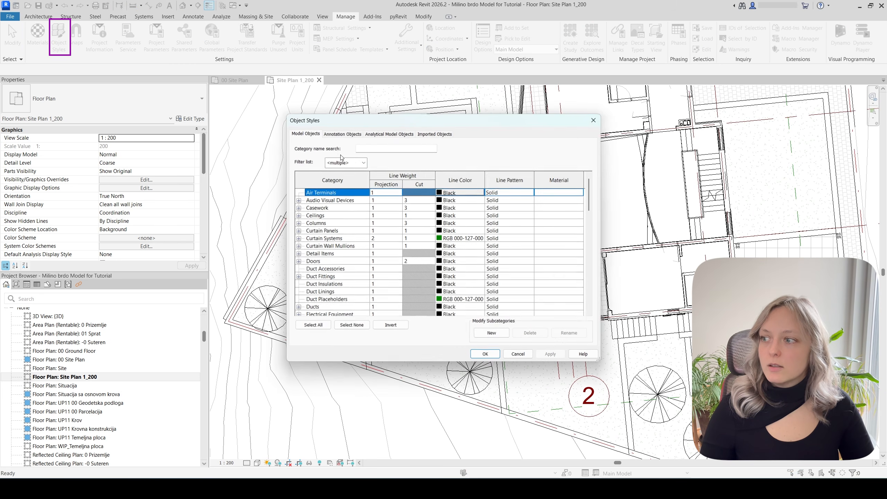
click(344, 236)
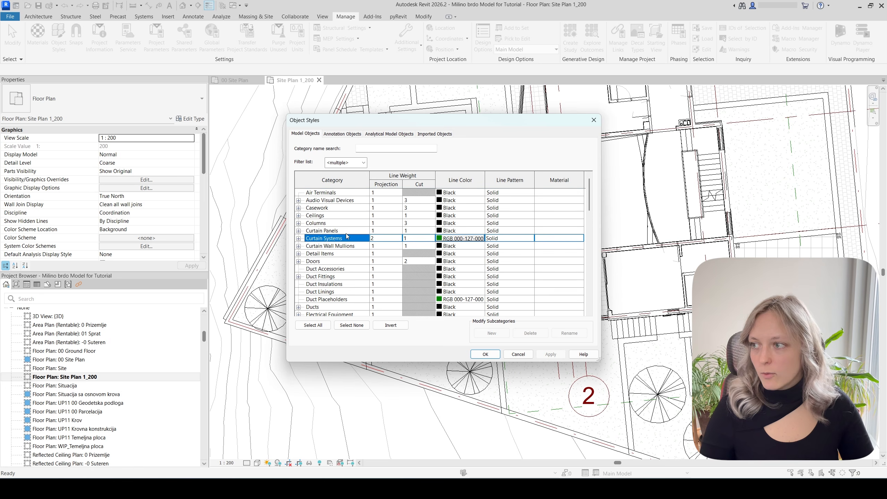
key(s)
key(s)
key(s)
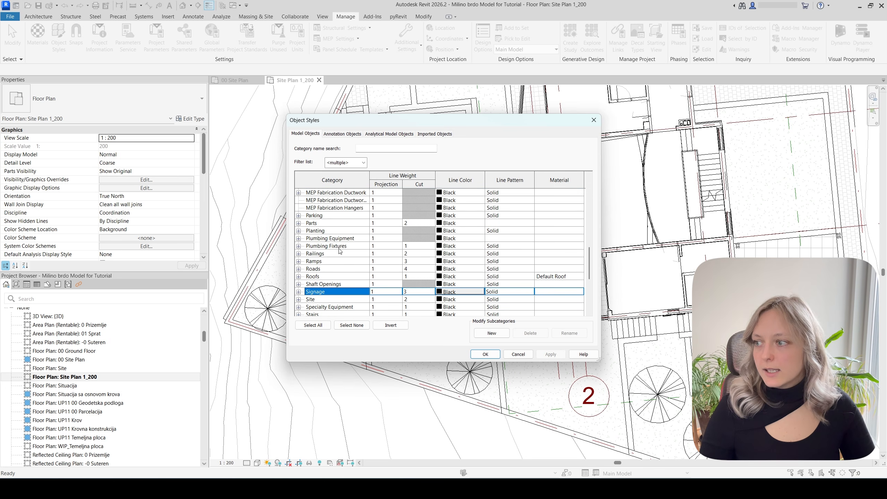
click(299, 300)
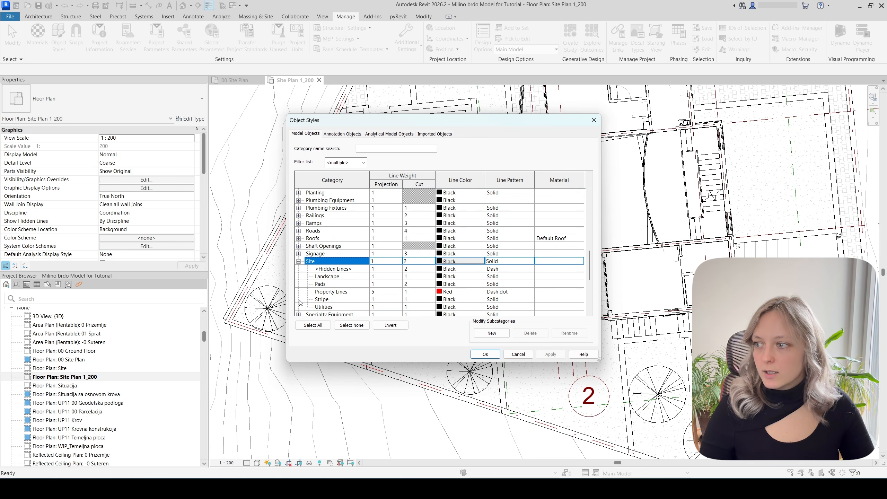
click(330, 294)
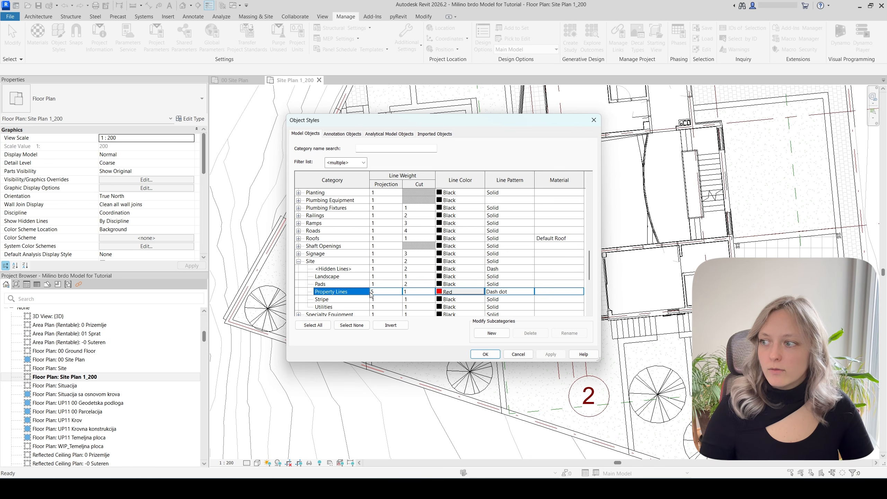
click(384, 293)
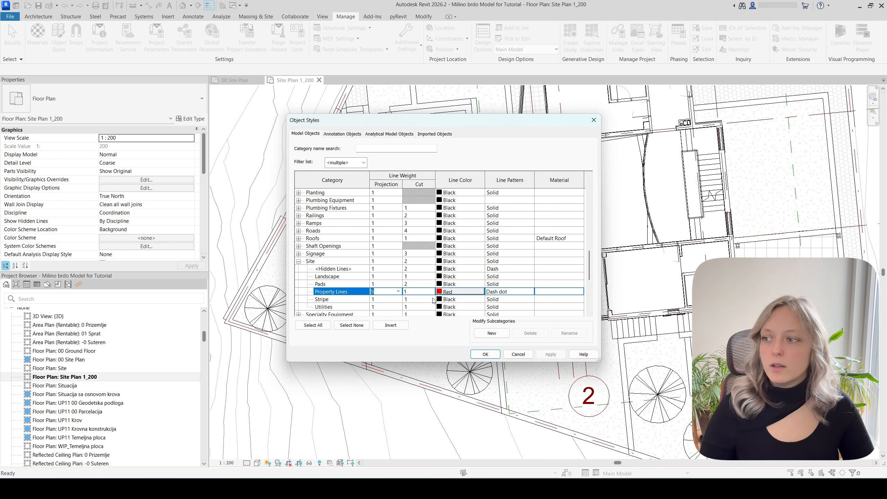
click(455, 296)
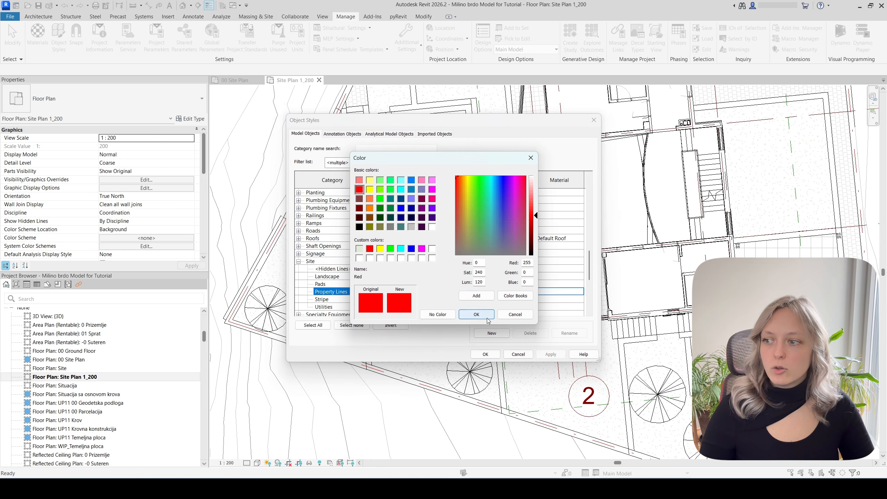
click(485, 316)
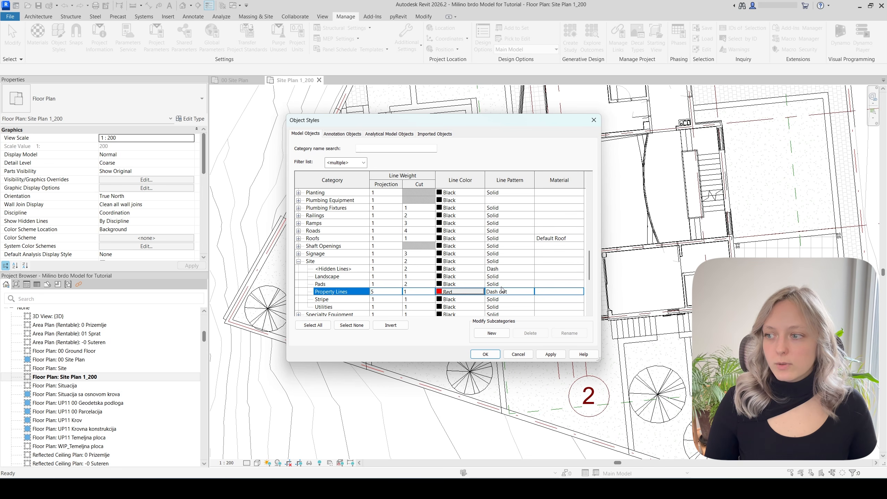
click(486, 355)
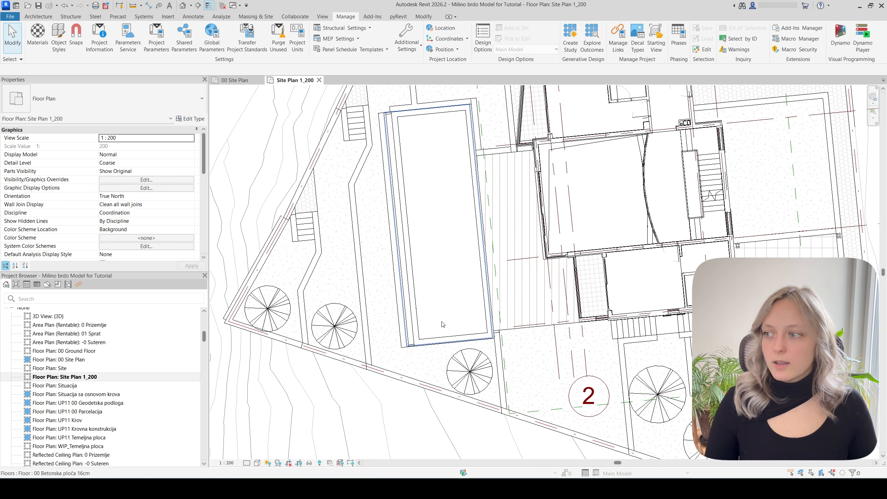
Start detail lines in the Setback Line style using Pick Lines with an offset of 2.5
middle_drag(442, 326, 439, 360)
scroll(439, 360, down, 1)
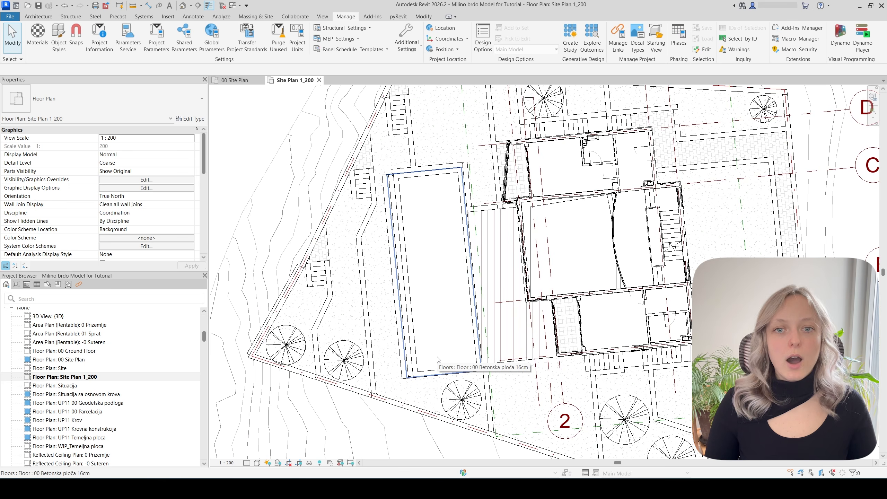
middle_drag(419, 315, 399, 318)
click(193, 16)
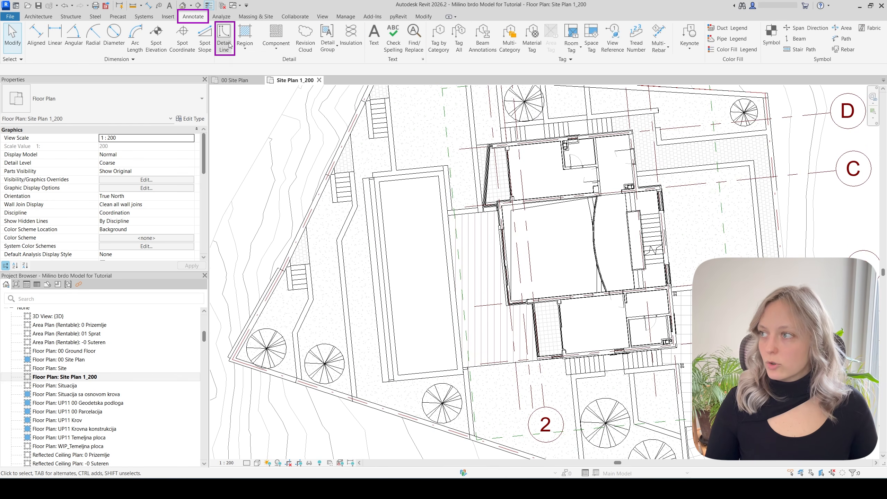
click(229, 44)
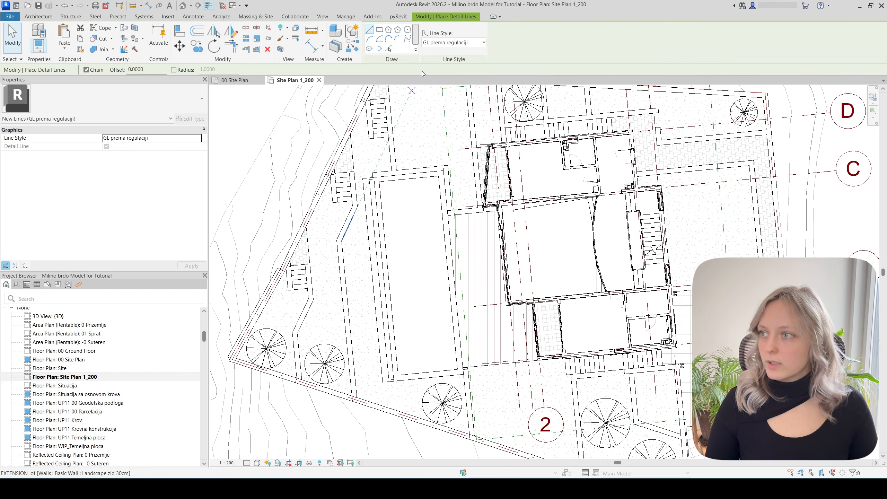
click(458, 43)
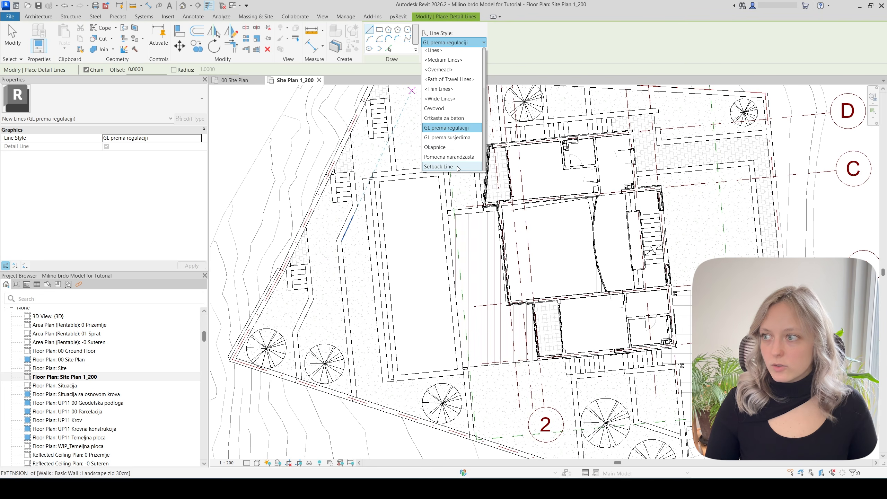
click(458, 167)
scroll(365, 278, down, 2)
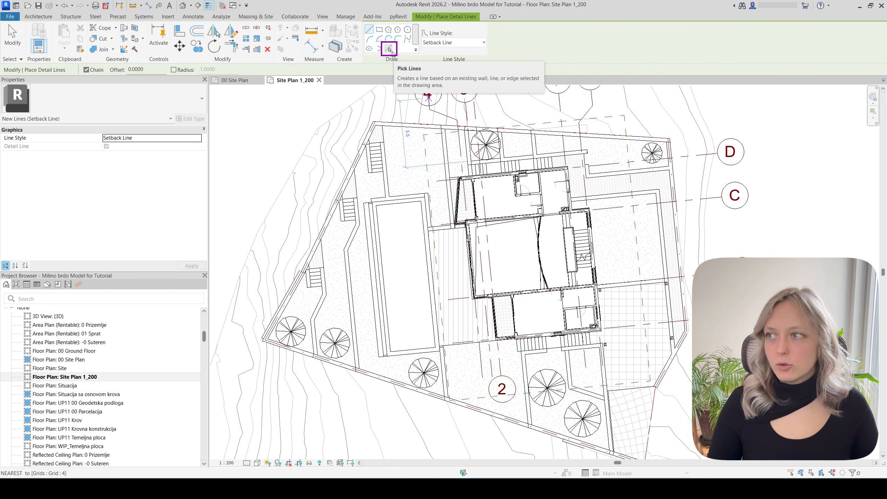
click(390, 49)
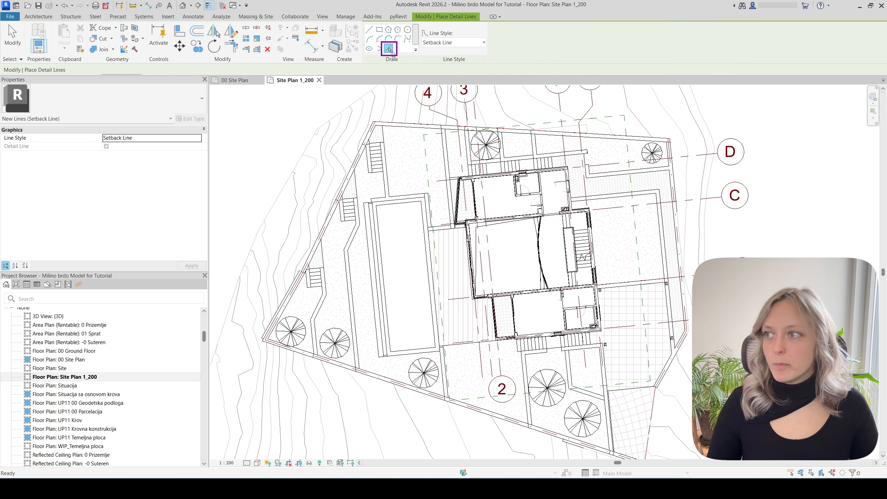
drag(121, 70, 93, 70)
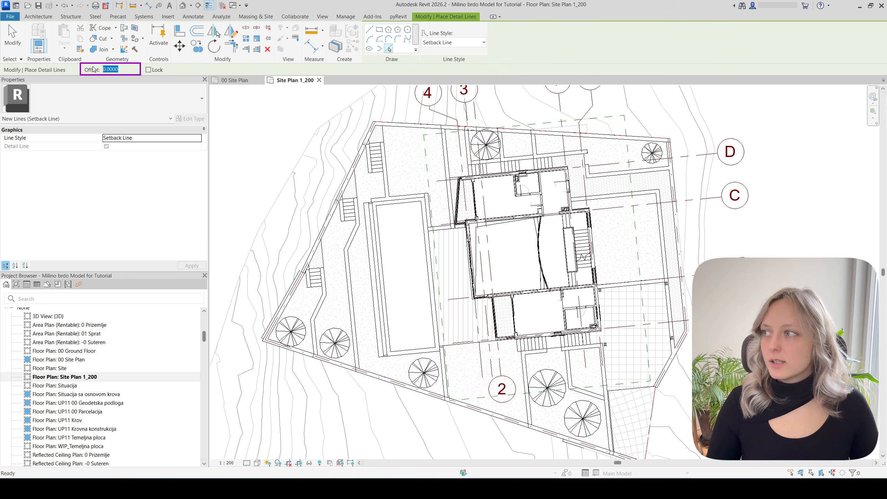
text(2.5)
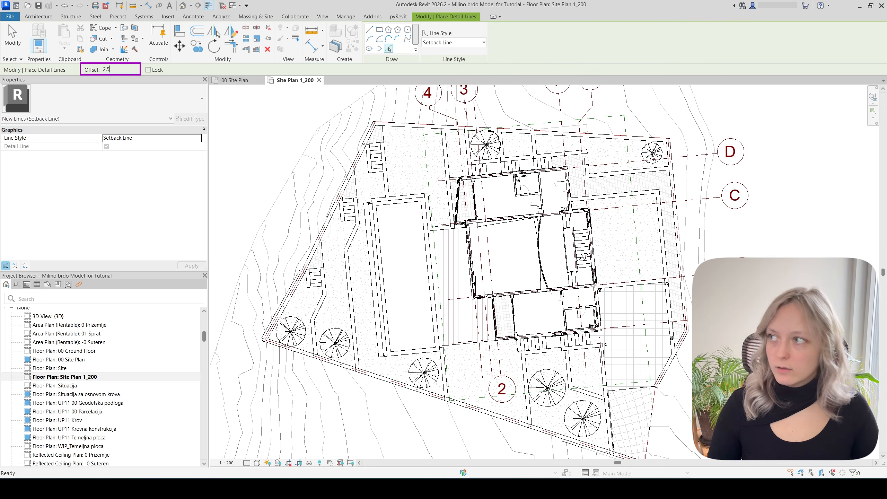
Place setback lines 2.5 inside the plot by picking the property line segments along its western and southern edges
scroll(324, 237, up, 3)
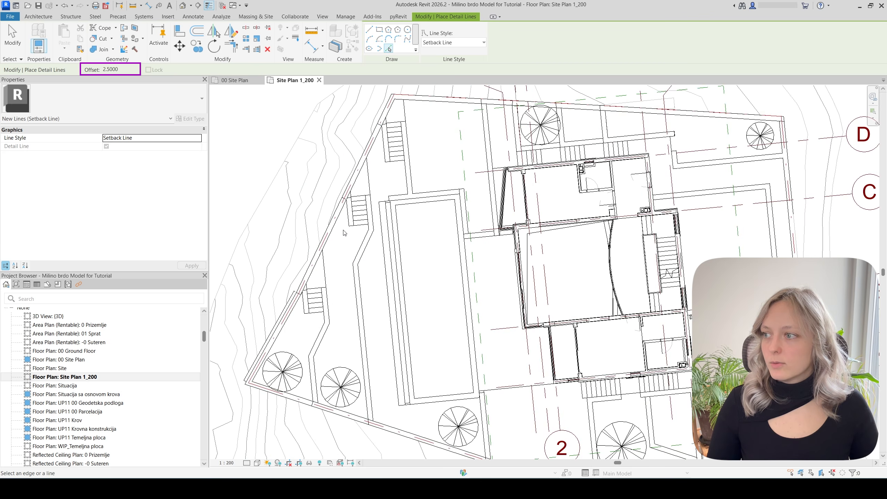
click(324, 235)
scroll(330, 337, up, 1)
middle_drag(329, 336, 347, 282)
click(282, 283)
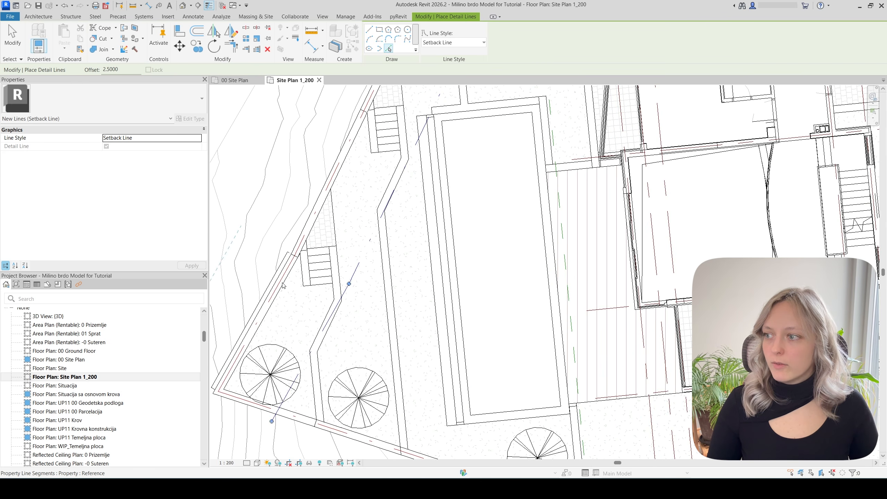
scroll(383, 243, down, 2)
scroll(404, 361, up, 2)
click(412, 390)
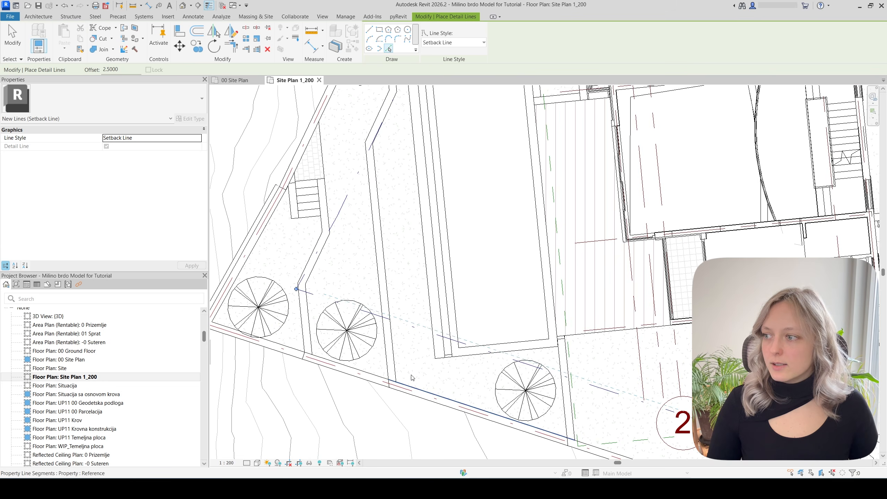
Place the remaining setback lines 2.5 inside the eastern and northern property line segments and finish placing detail lines
scroll(412, 377, down, 2)
scroll(629, 360, up, 2)
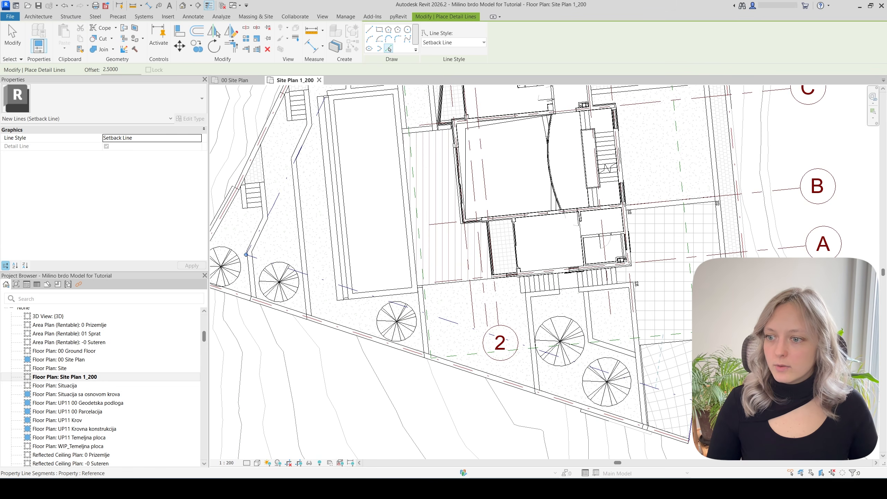
click(695, 393)
click(723, 305)
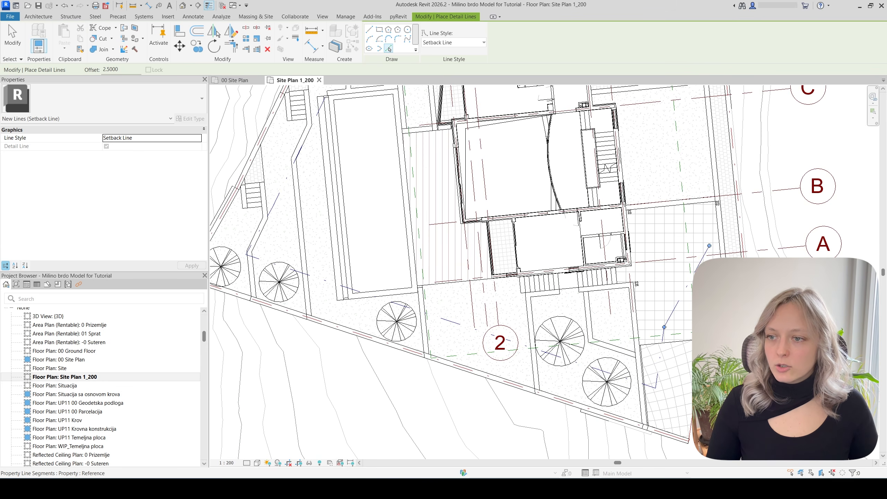
middle_drag(680, 245, 673, 337)
click(730, 292)
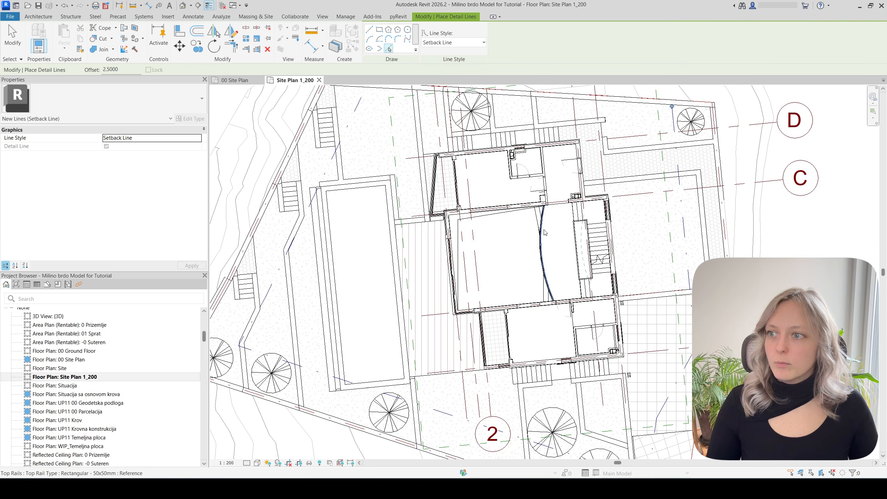
scroll(261, 244, down, 4)
key(Escape)
key(Escape)
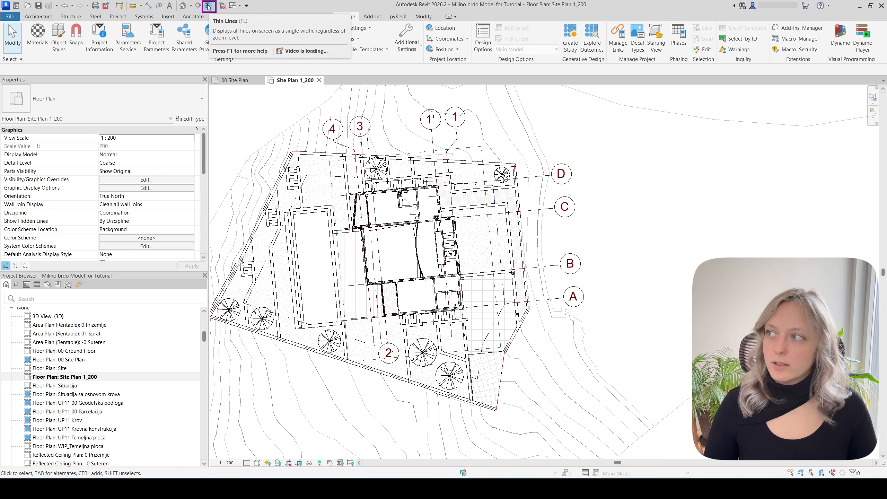
Turn off Thin Lines to display the site plan, property lines and setback lines with their real line weights
click(209, 6)
scroll(240, 194, up, 1)
middle_drag(230, 206, 251, 201)
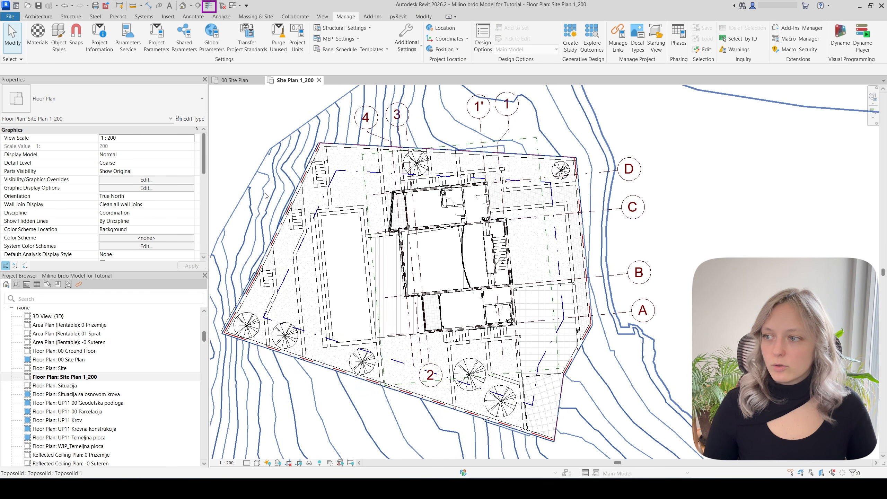
scroll(252, 206, down, 1)
middle_drag(256, 286, 283, 293)
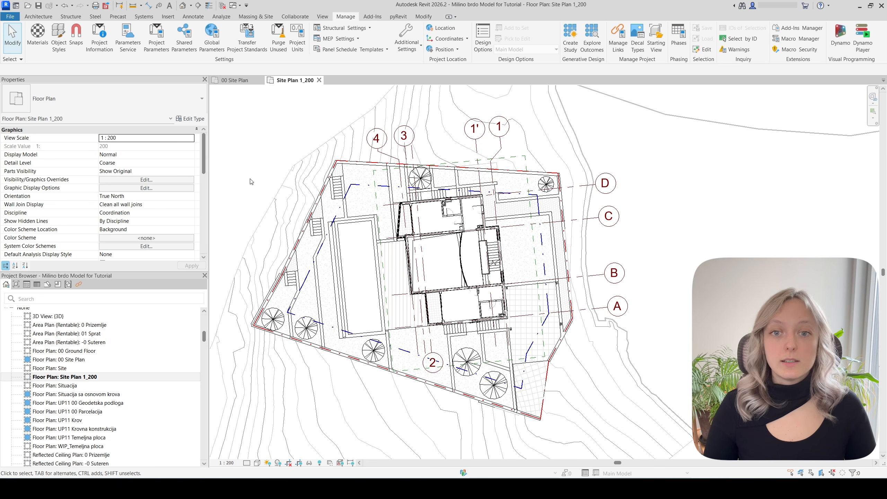
Open the site plan's Visibility/Graphics Overrides and expand the Lines model category to show its line subcategories
click(120, 180)
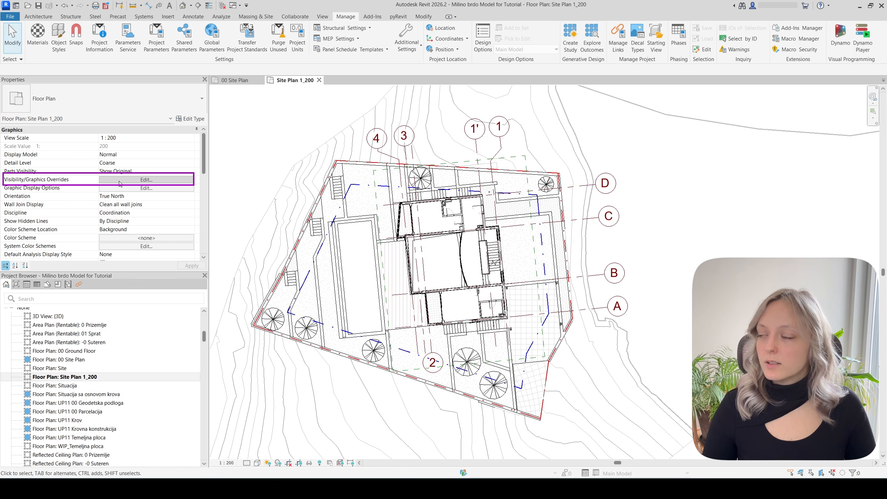
click(568, 217)
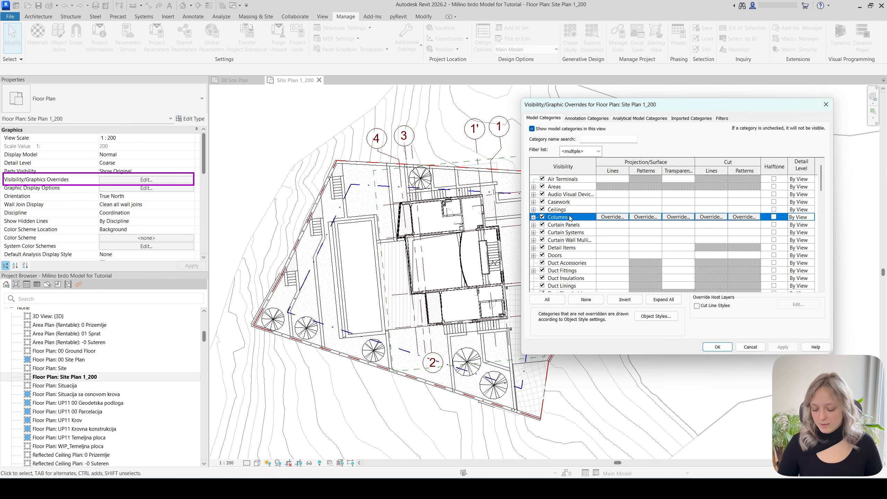
scroll(570, 218, down, 6)
click(558, 271)
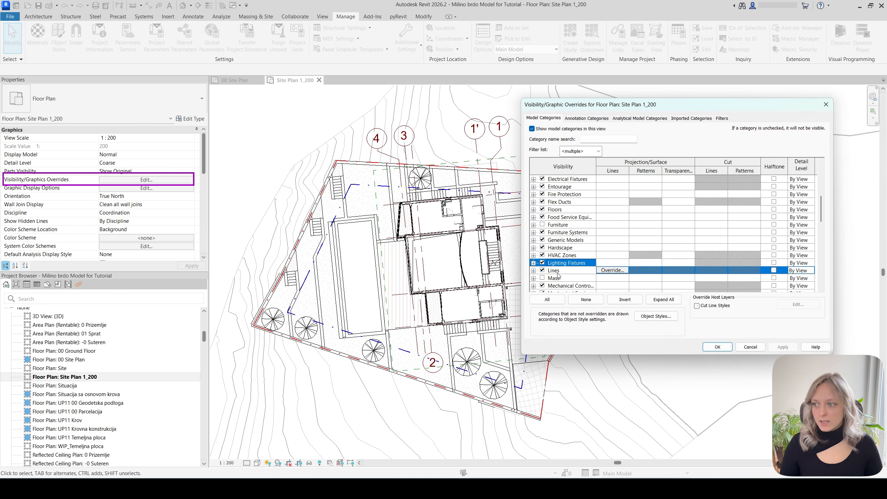
click(533, 271)
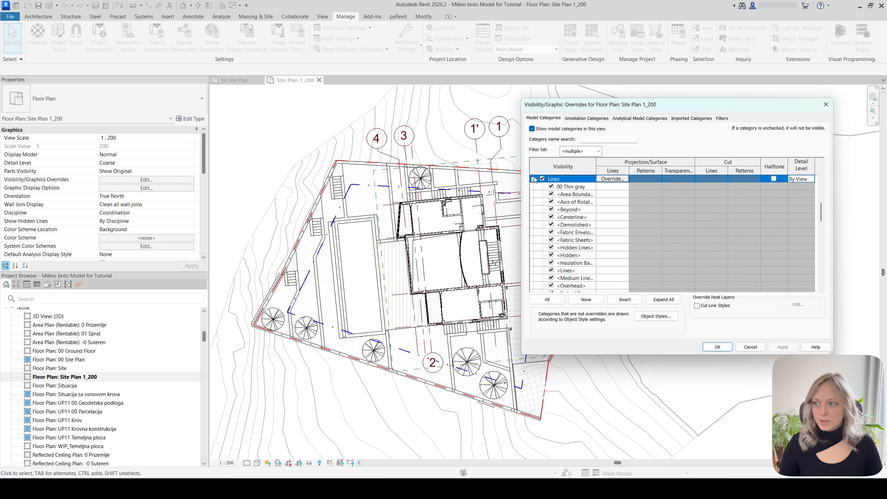
scroll(540, 273, down, 1)
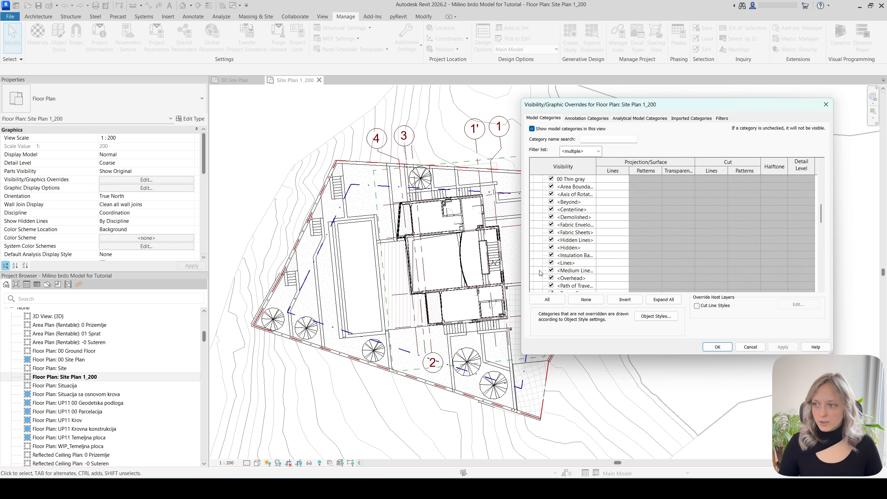
Override the projection lines of the <Beyond> subcategory with line weight 1 and gray color RGB 151-151-151, and apply the view overrides
click(579, 202)
scroll(575, 253, up, 2)
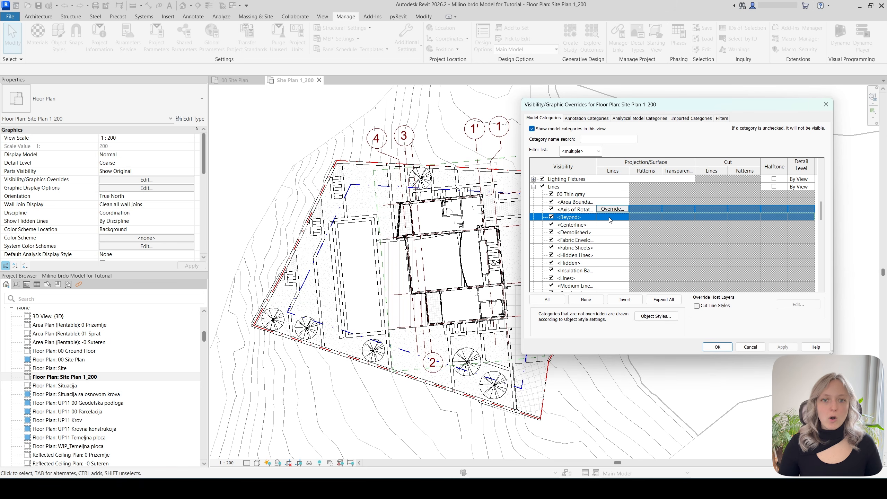
click(610, 217)
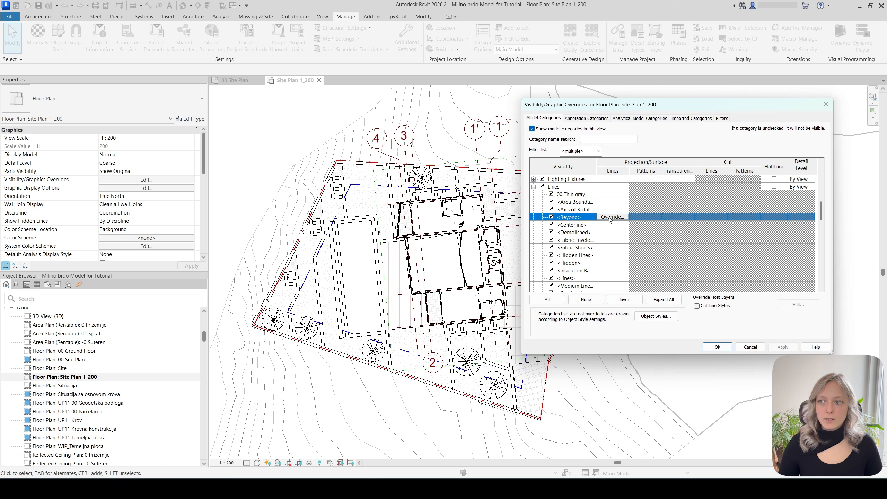
click(611, 218)
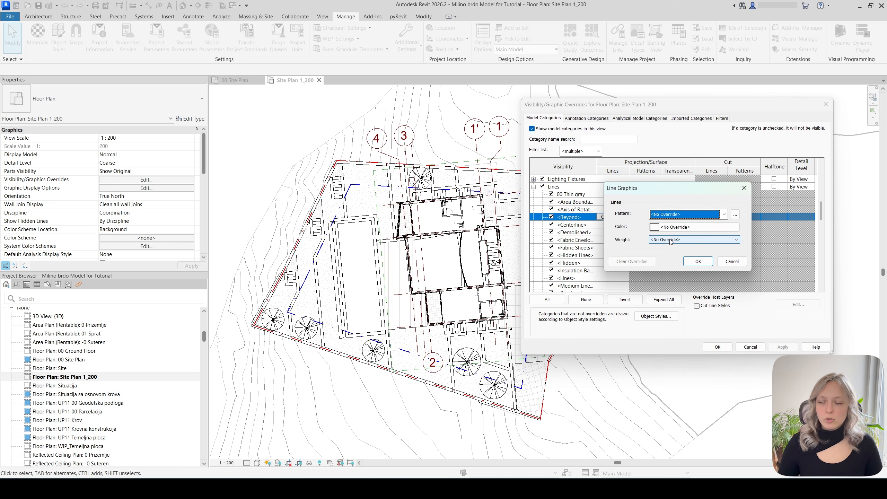
click(670, 240)
click(661, 254)
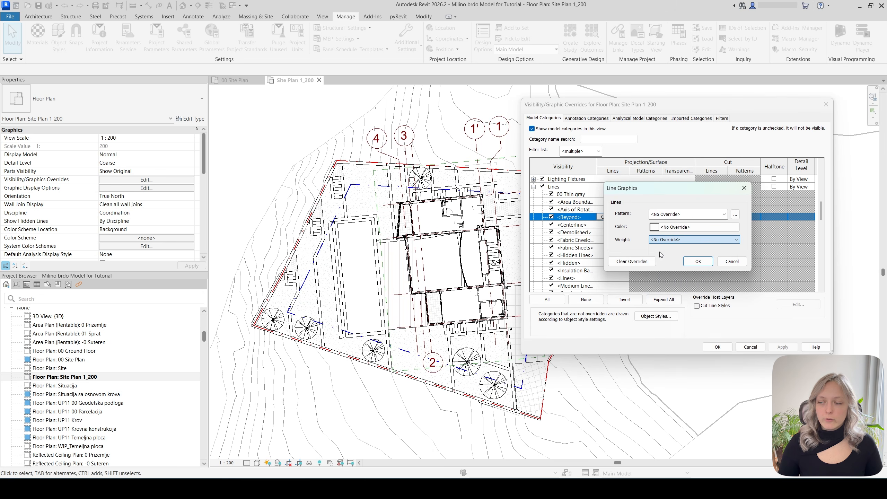
click(663, 226)
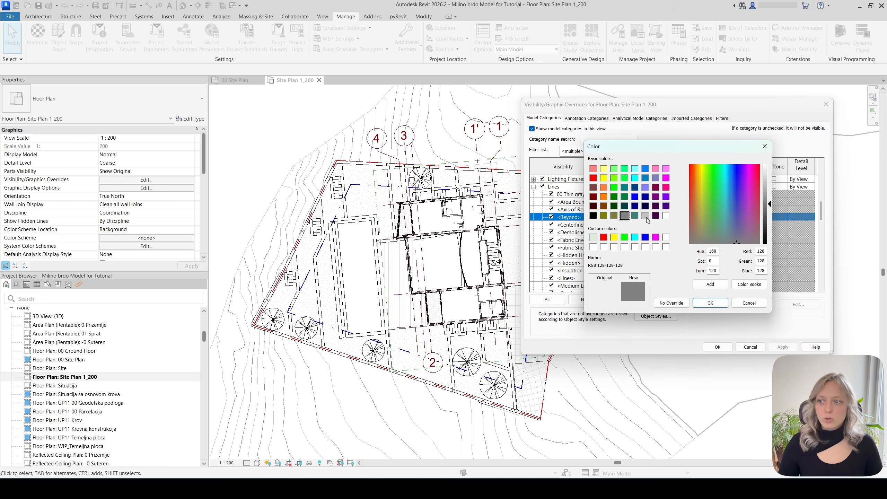
drag(769, 202, 768, 197)
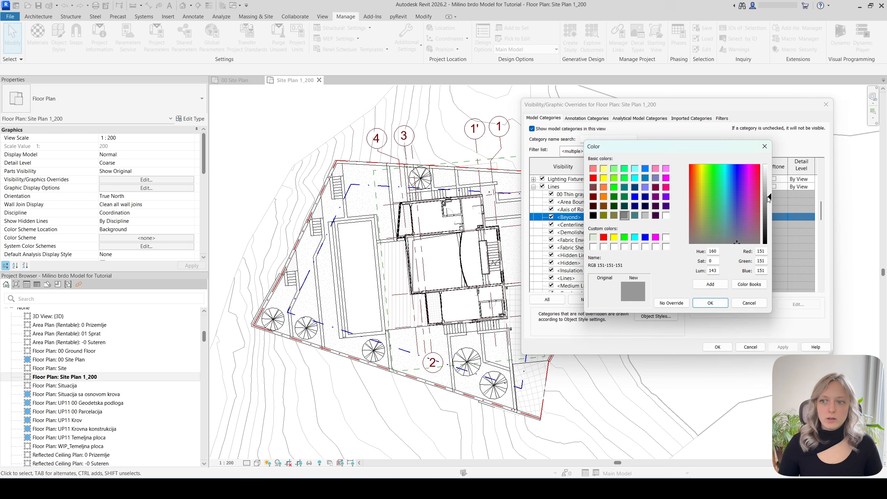
click(710, 303)
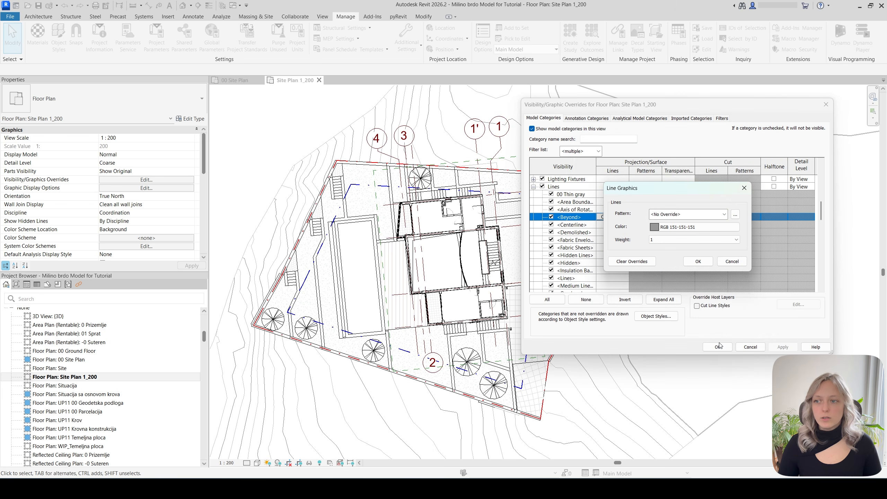
click(698, 262)
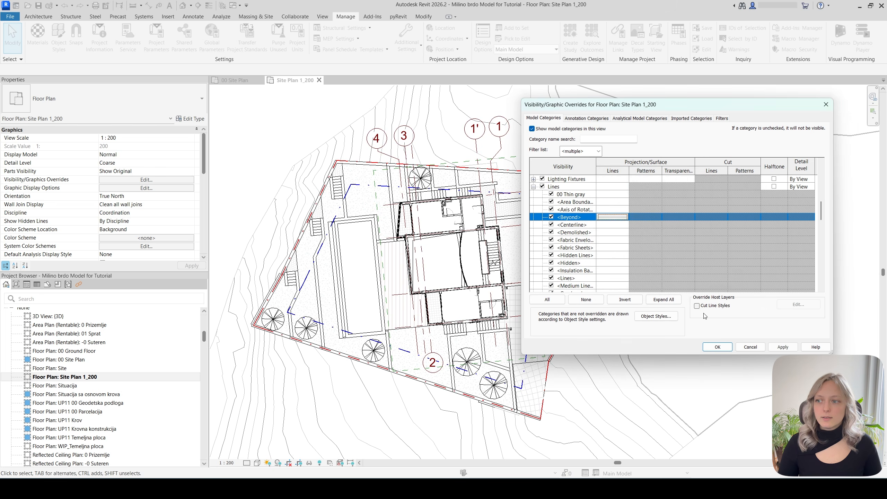
click(717, 347)
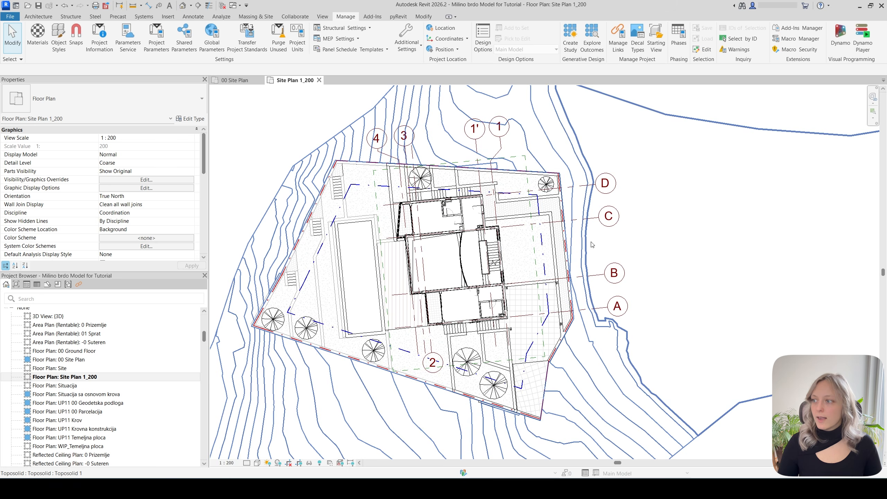
Open the site plan's View Range, choose Level Below for the primary range's bottom and select its offset for editing
scroll(229, 325, up, 1)
middle_drag(228, 325, 265, 336)
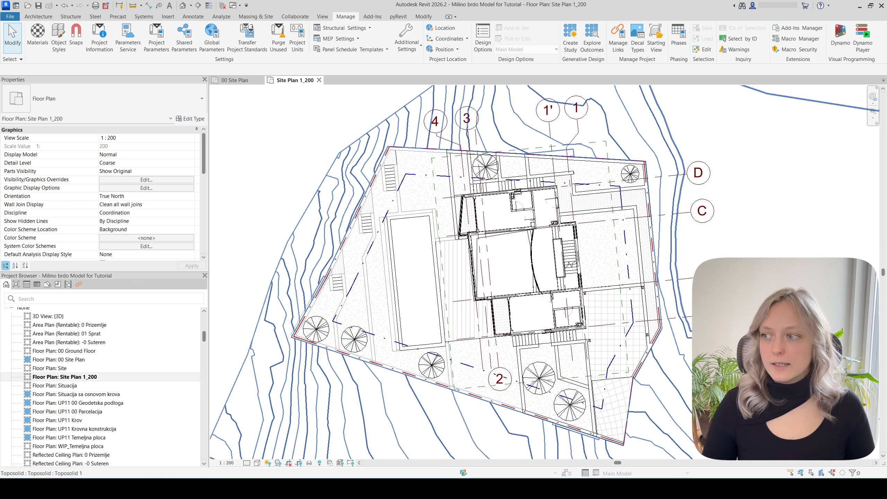
scroll(120, 212, down, 5)
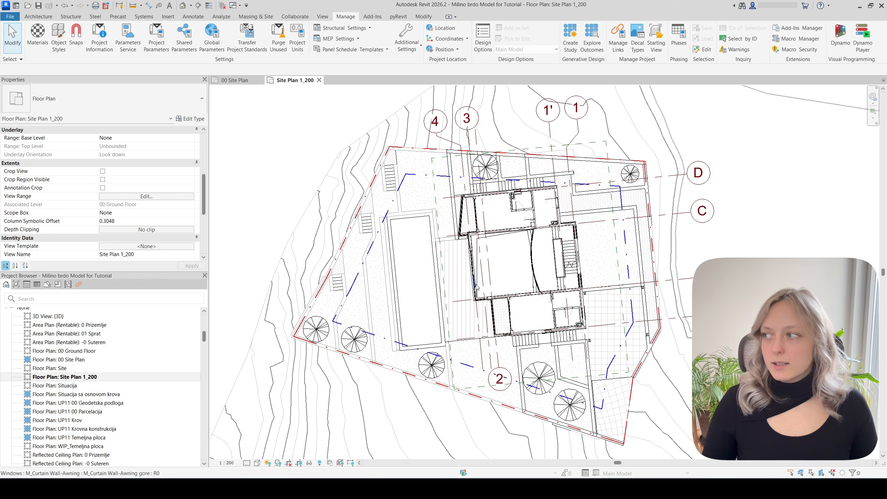
click(129, 198)
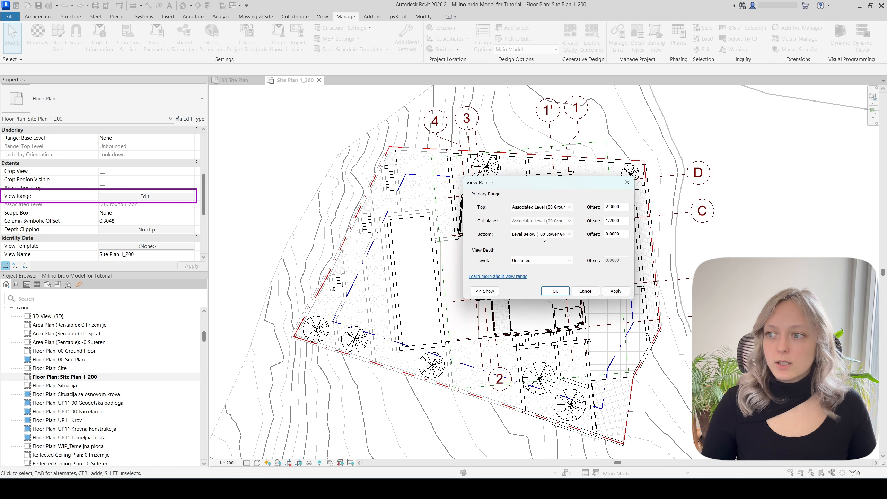
click(547, 237)
click(548, 245)
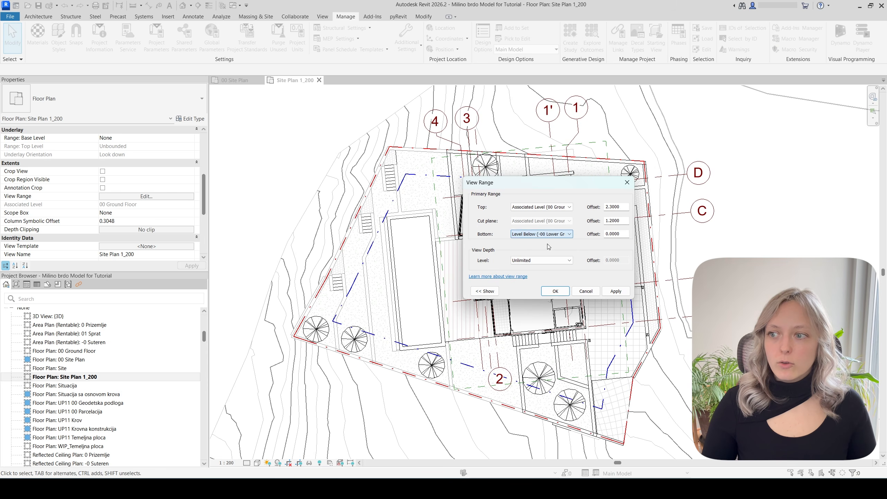
drag(628, 233, 562, 232)
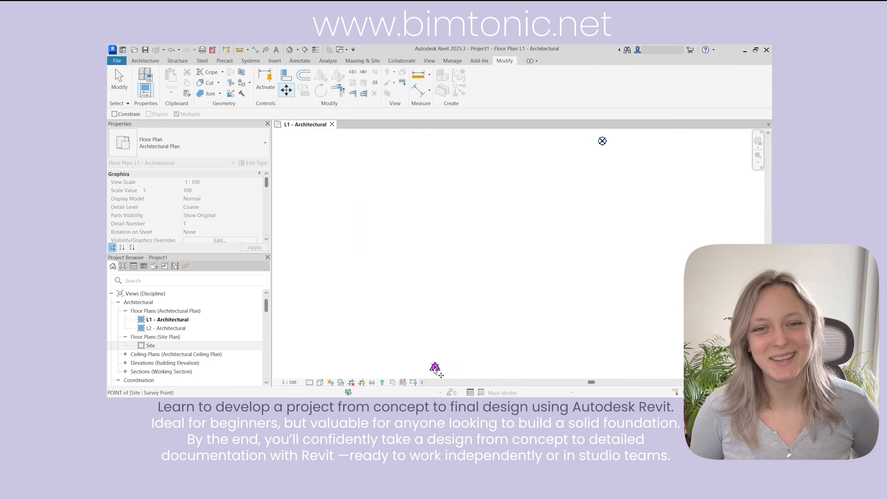
click(434, 370)
mouse_move(601, 194)
middle_down()
mouse_move(578, 224)
mouse_move(576, 245)
middle_up()
scroll(578, 250, up, 3)
click(580, 249)
scroll(363, 305, up, 4)
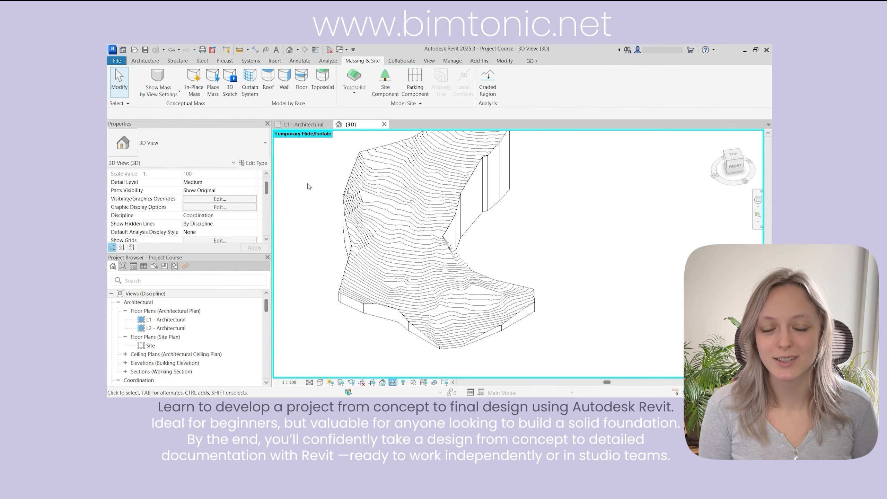
scroll(309, 241, down, 1)
mouse_move(317, 270)
shift+middle_down()
mouse_move(340, 301)
mouse_move(328, 267)
shift+middle_up()
shift+middle_drag(532, 251, 513, 252)
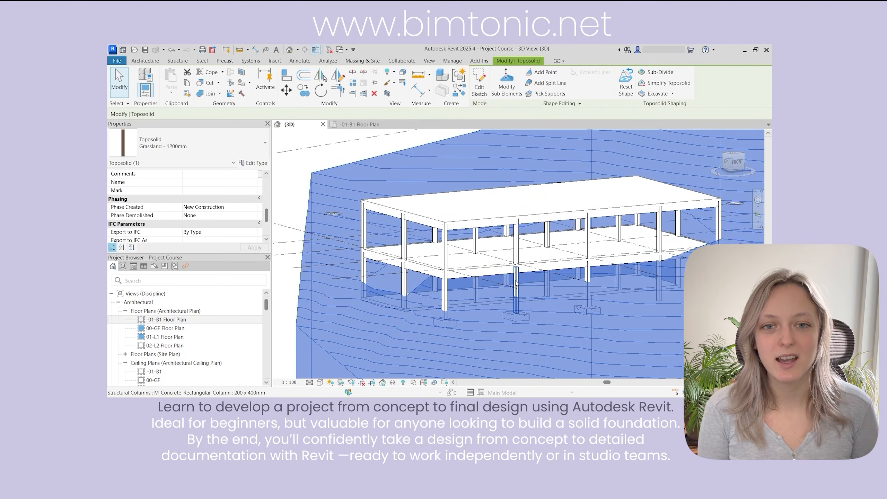
click(517, 290)
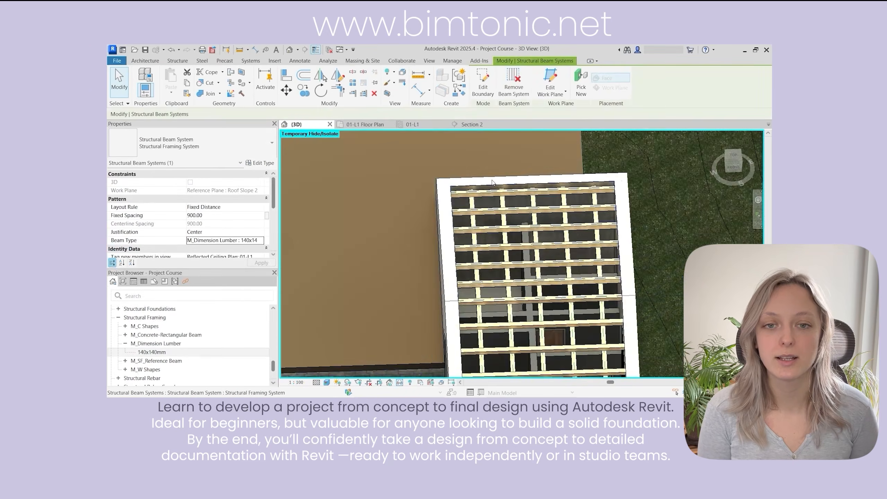
shift+middle_drag(460, 309, 492, 319)
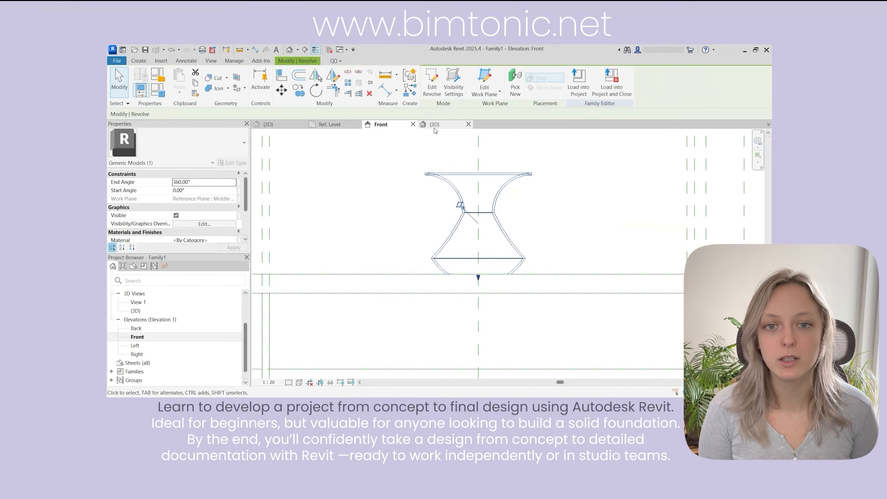
click(435, 124)
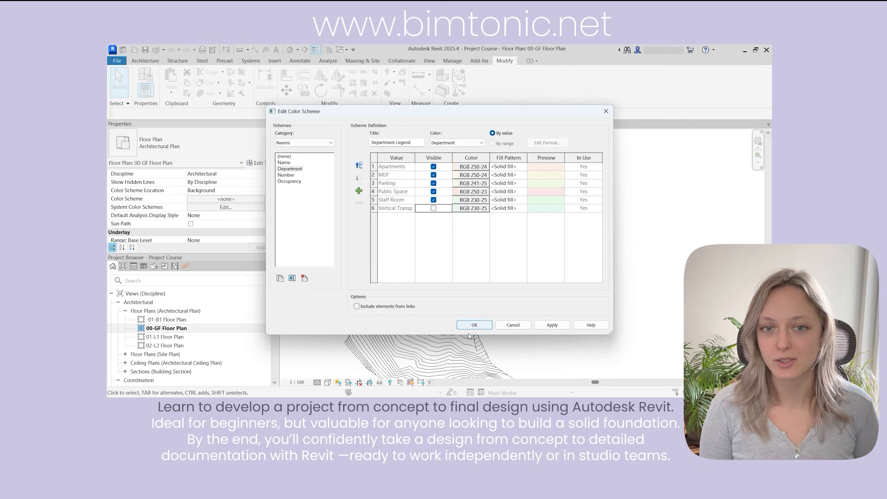
click(474, 324)
scroll(355, 260, up, 3)
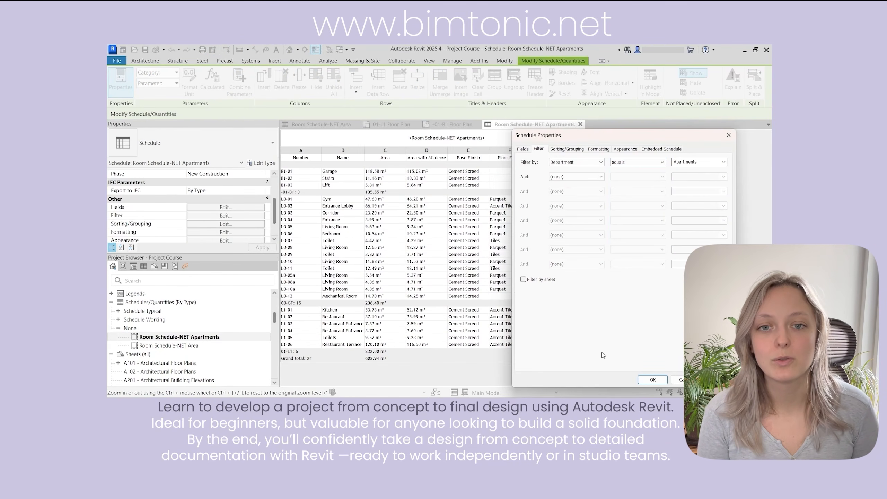
click(653, 380)
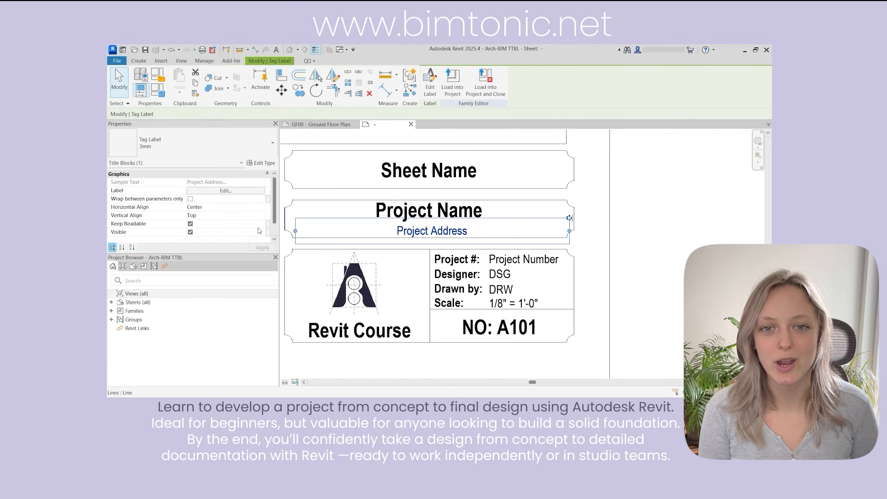
click(452, 88)
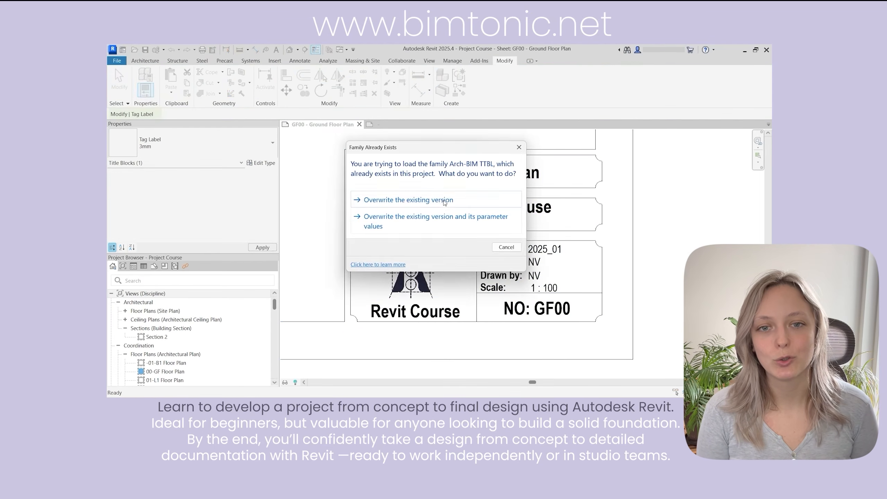
click(321, 202)
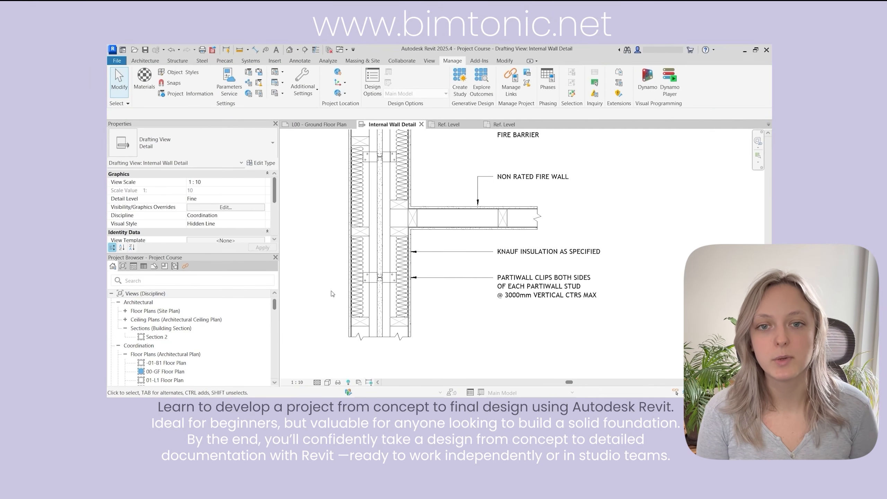
scroll(329, 282, up, 3)
middle_drag(329, 265, 329, 279)
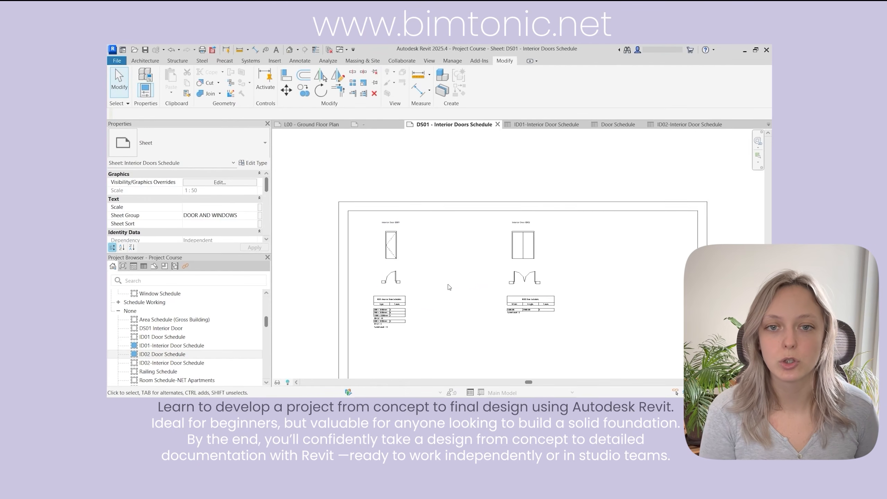
scroll(405, 249, up, 3)
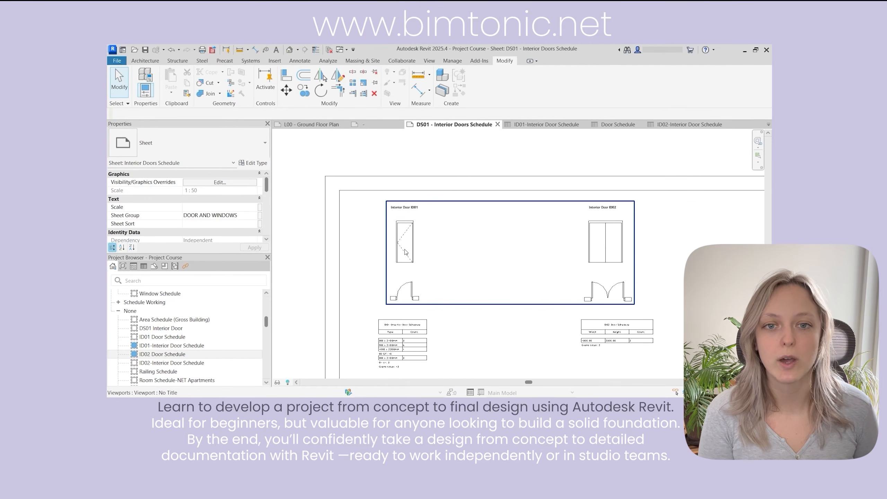
double_click(403, 251)
scroll(405, 258, up, 3)
key(d)
key(i)
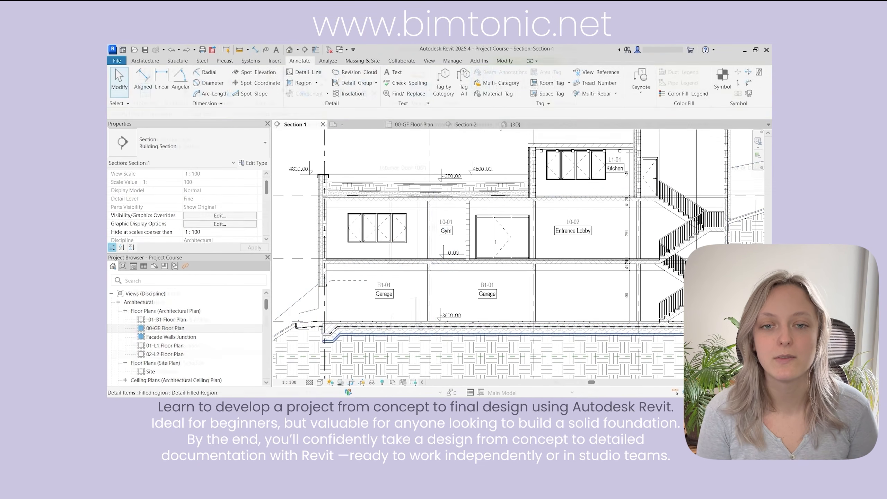
scroll(614, 346, up, 5)
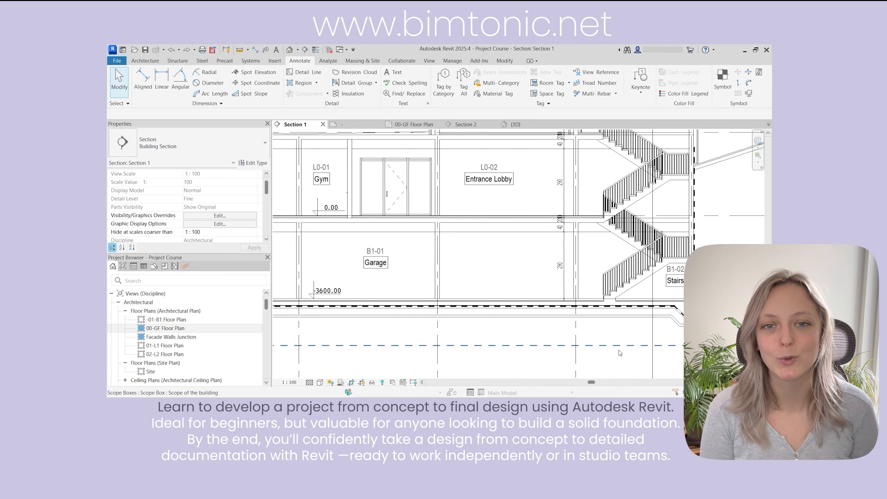
scroll(614, 346, down, 1)
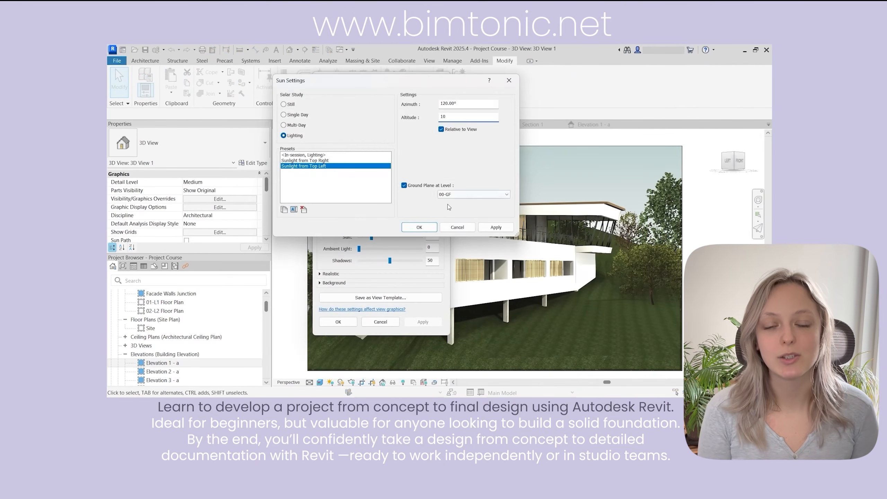
click(419, 227)
click(338, 321)
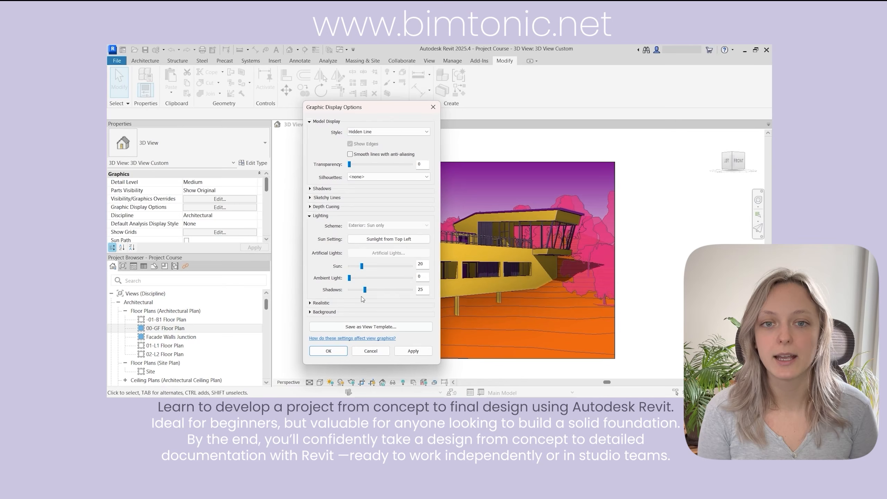
click(328, 352)
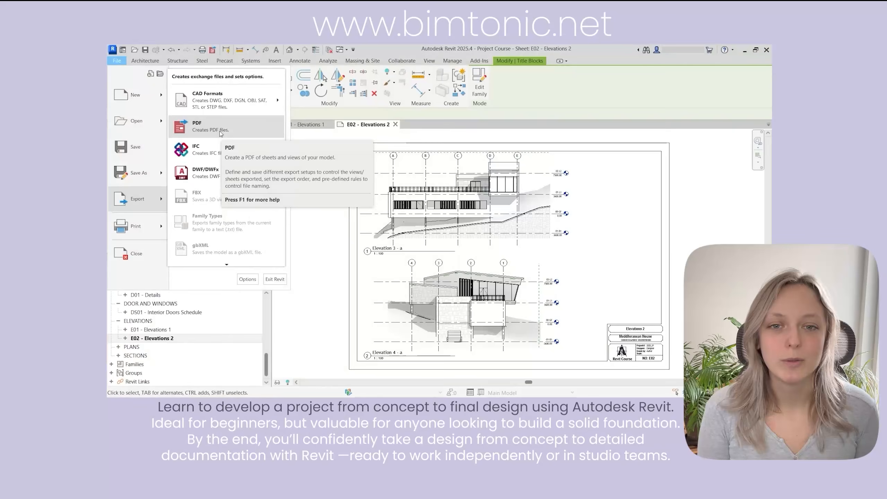
click(189, 149)
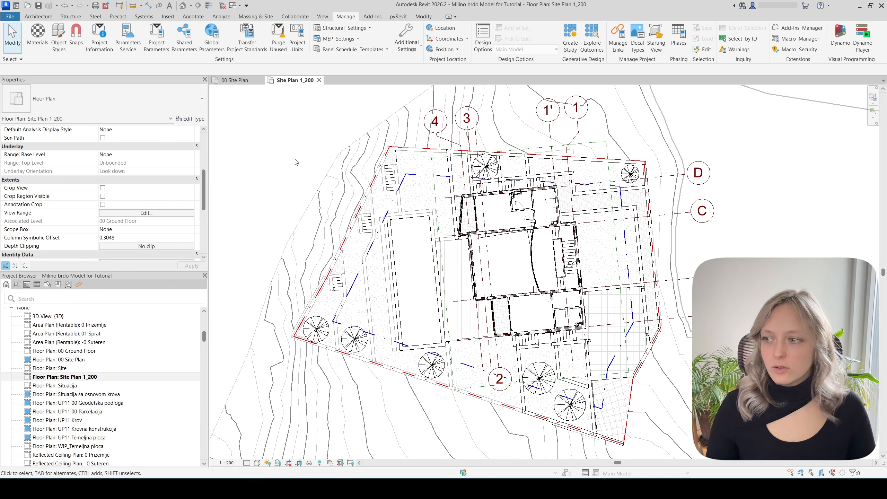
Open the graphics settings of the 12 Drvene daske material used in the structure layer of the Landscape_Drveni pod deck floor
click(456, 287)
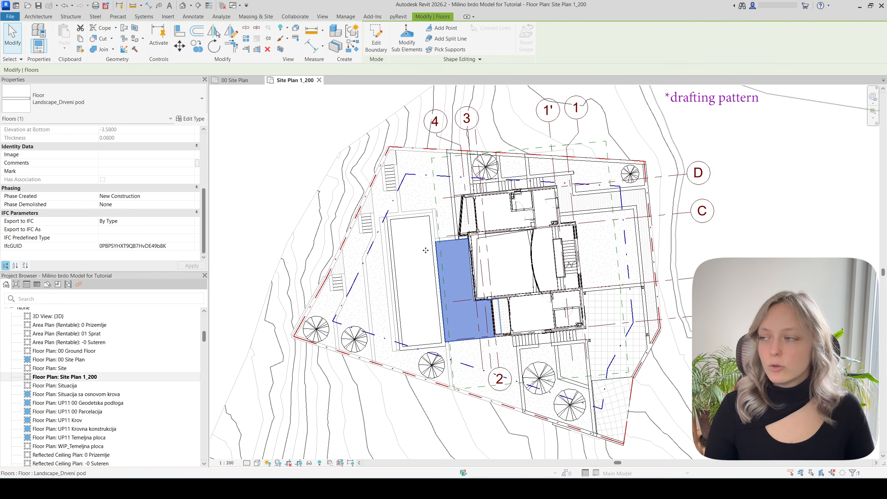
click(188, 119)
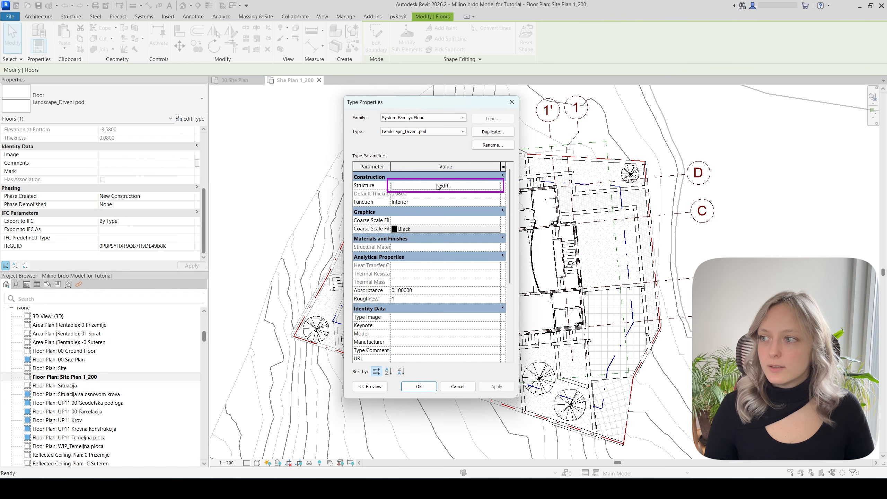
click(437, 186)
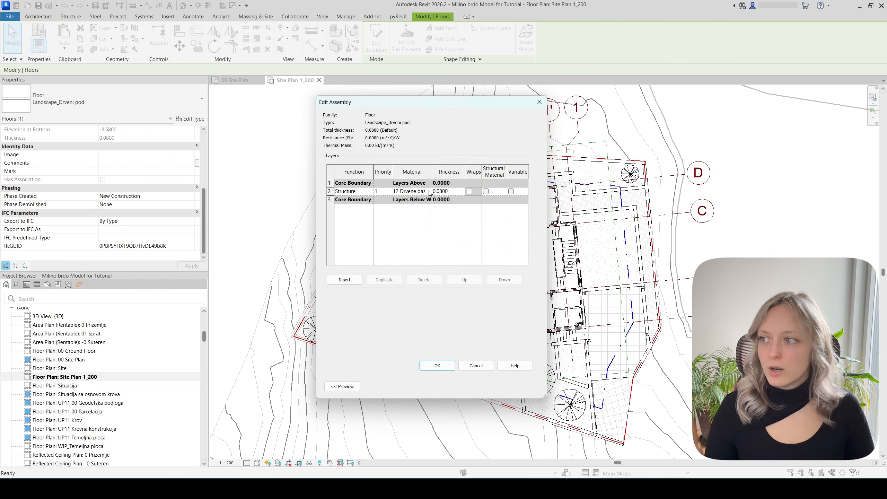
click(428, 192)
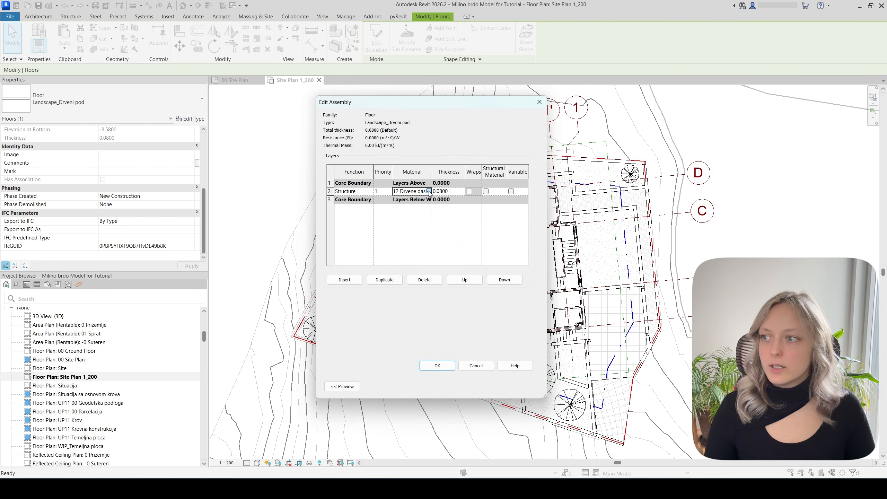
click(428, 192)
click(466, 131)
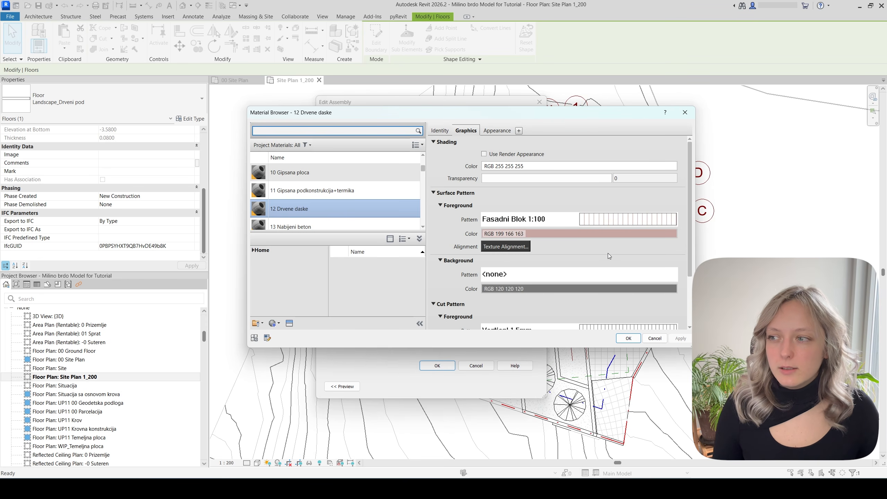
Duplicate the Brick Soldier Course model pattern as a new surface pattern named Decking for the material's surface foreground
click(615, 226)
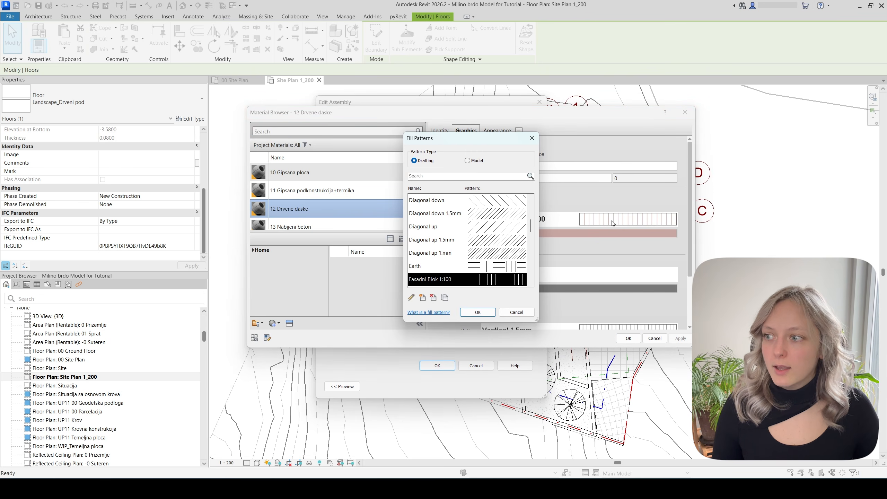
click(468, 161)
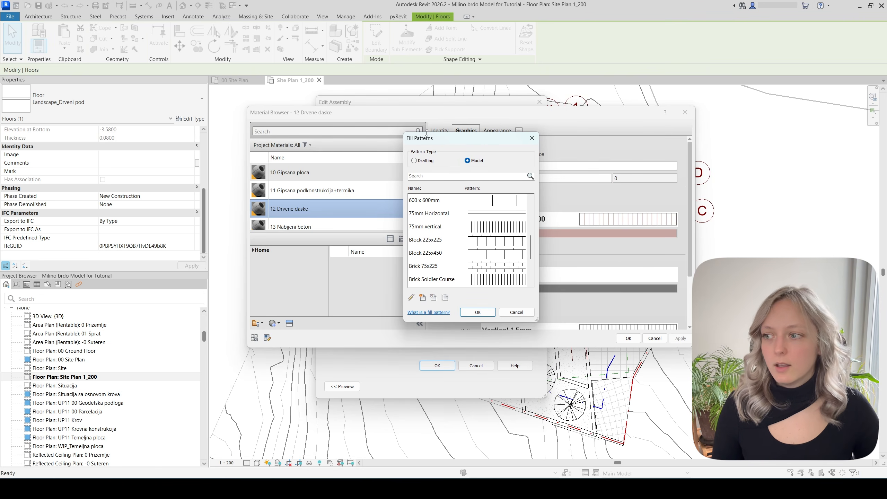
scroll(457, 252, down, 2)
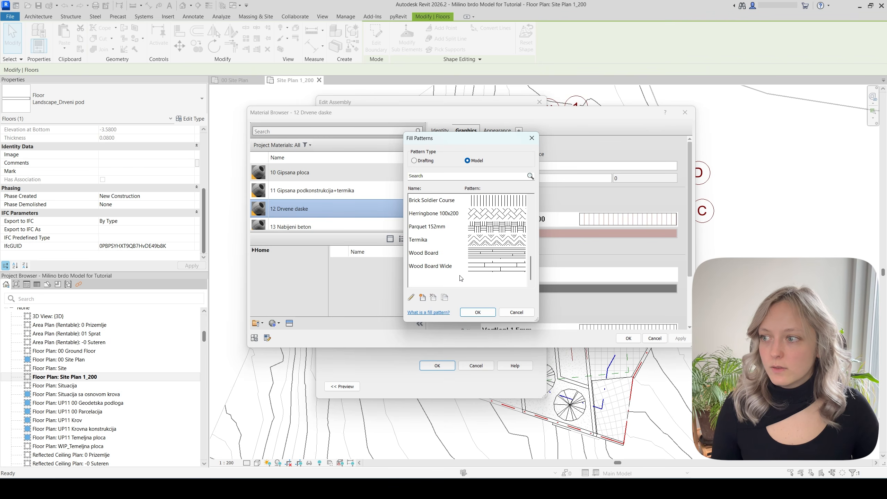
scroll(460, 278, up, 1)
click(445, 241)
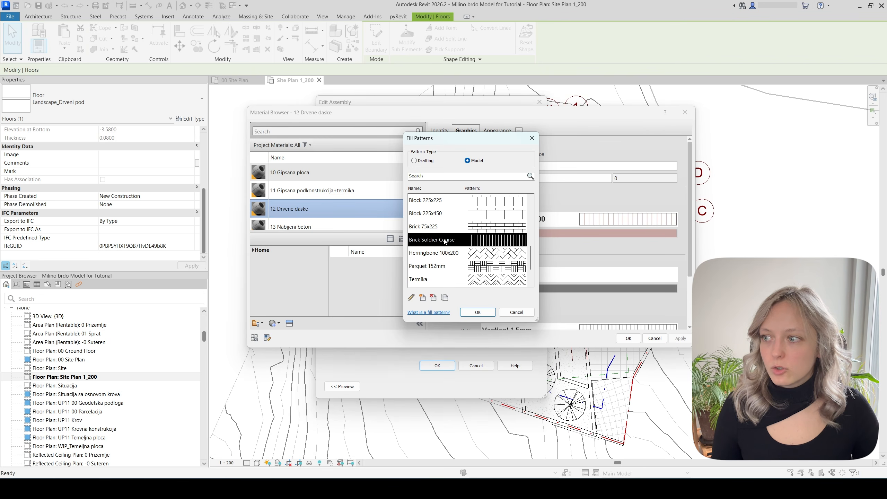
click(444, 298)
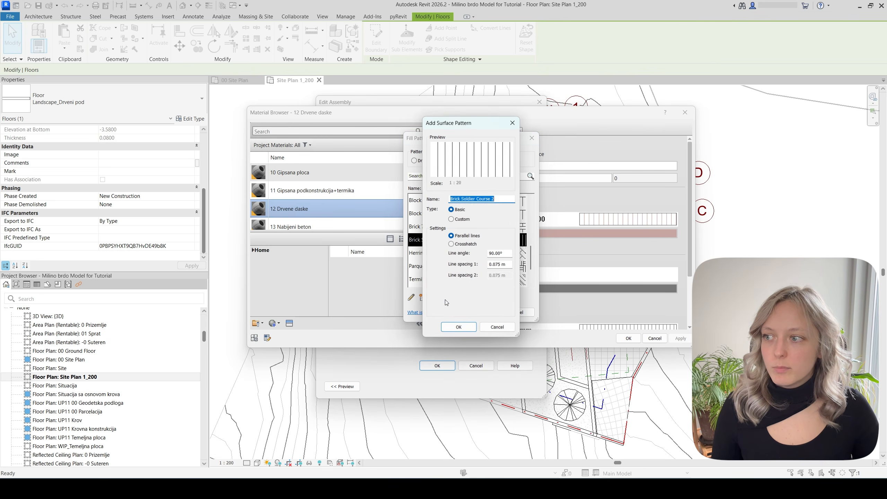
text(De)
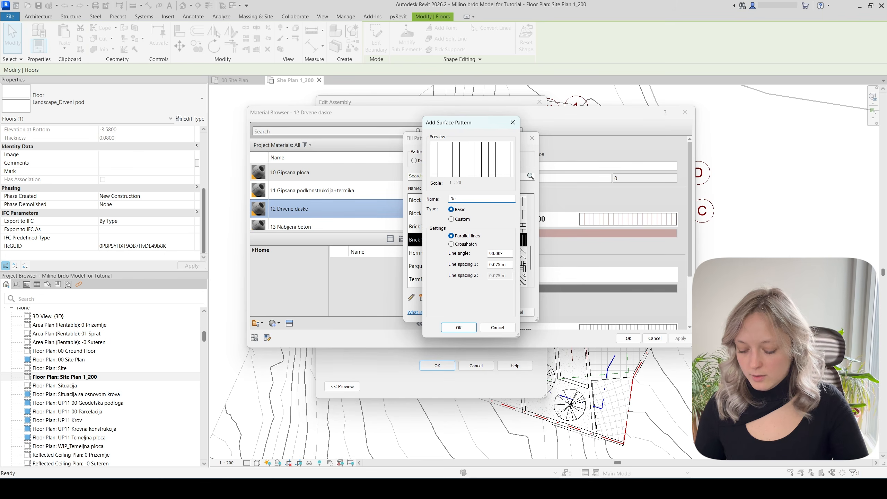
text(cking)
drag(511, 264, 499, 264)
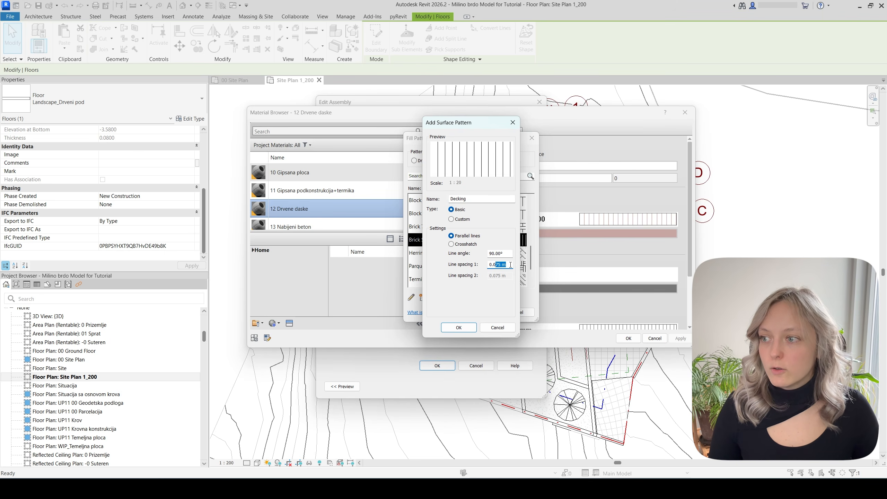
drag(511, 264, 485, 260)
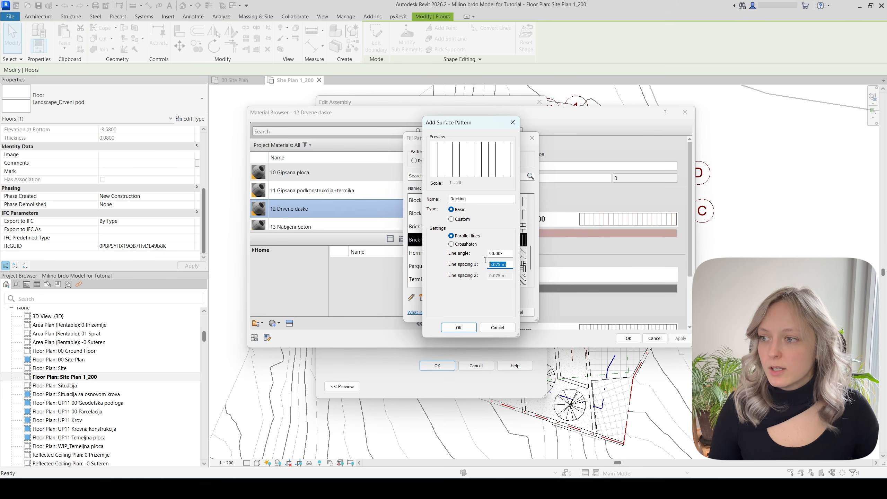
click(457, 329)
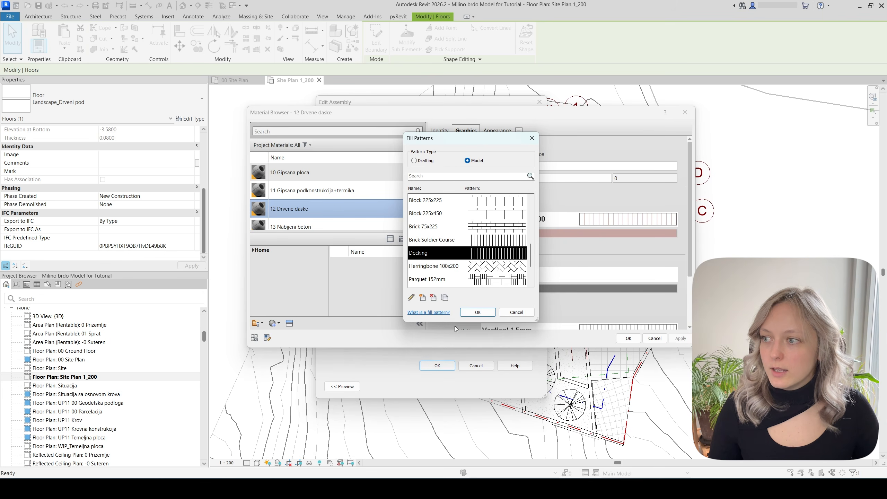
Assign the Decking pattern to the 12 Drvene daske surface foreground, apply it to the deck floor type and deselect the floor
click(466, 313)
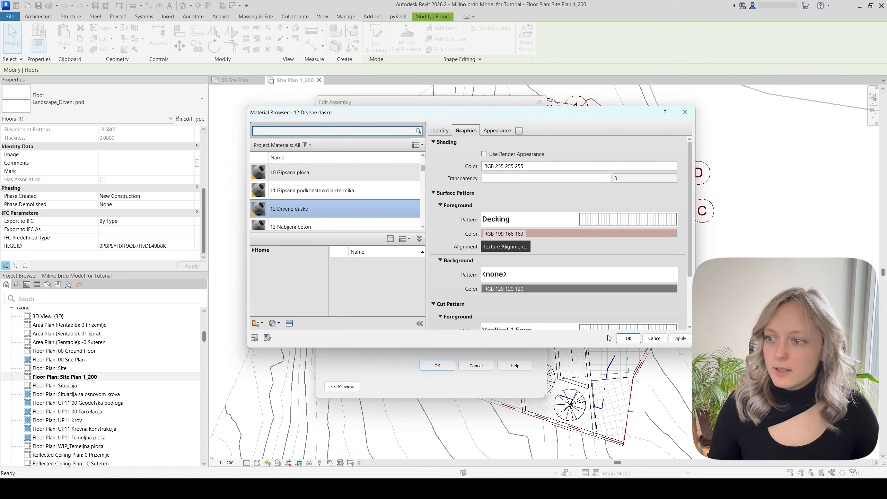
click(626, 339)
click(436, 366)
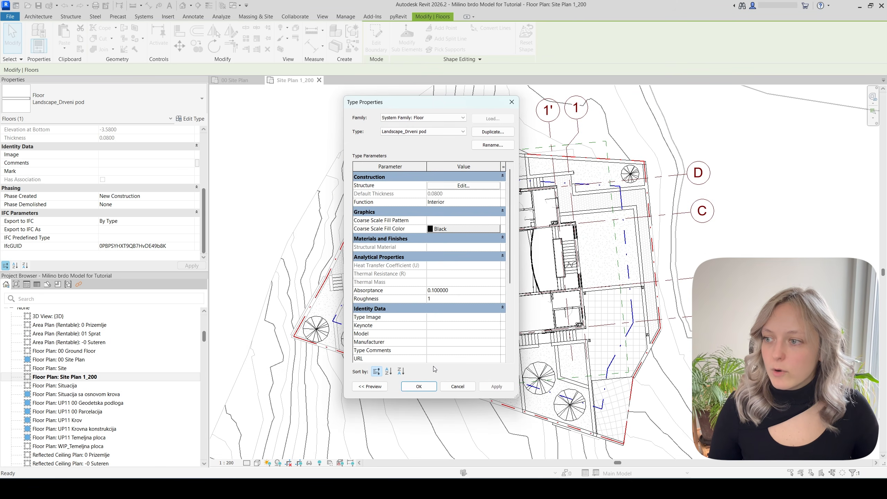
click(419, 386)
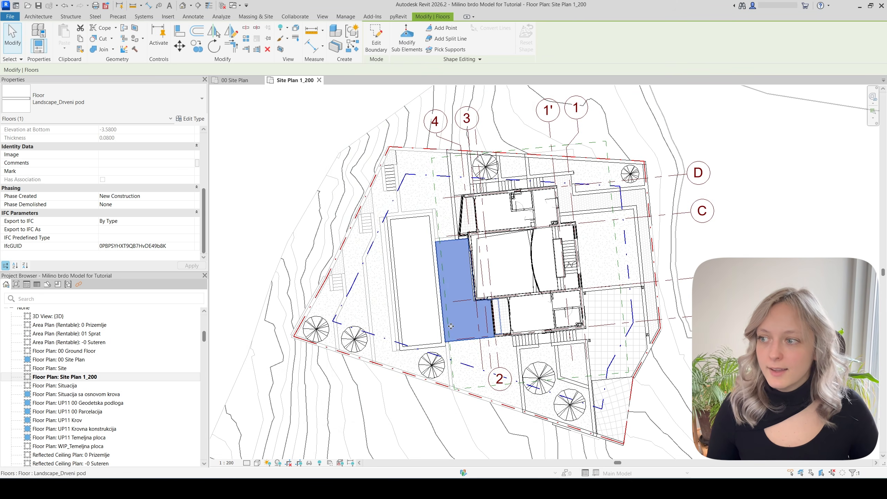
key(Escape)
Inspect the deck floor's hatch in the site plan and reopen its 12 Drvene daske material from the type's structure layer
scroll(459, 330, up, 6)
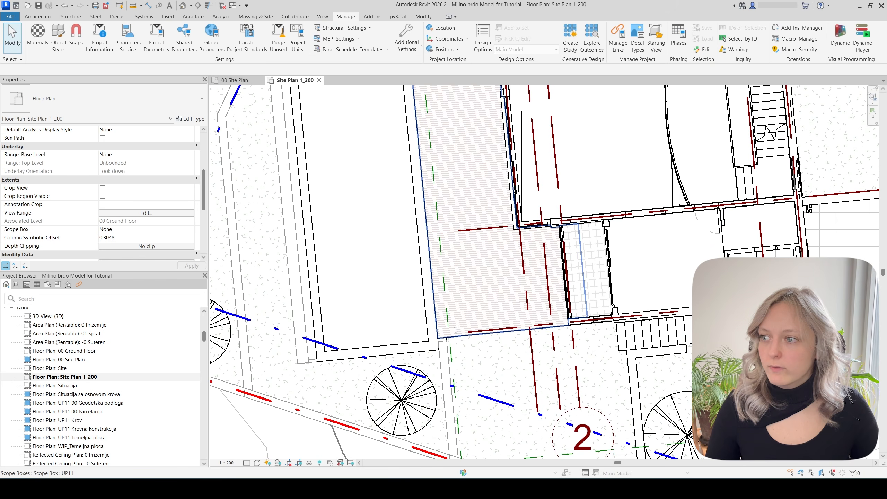
scroll(449, 395, down, 5)
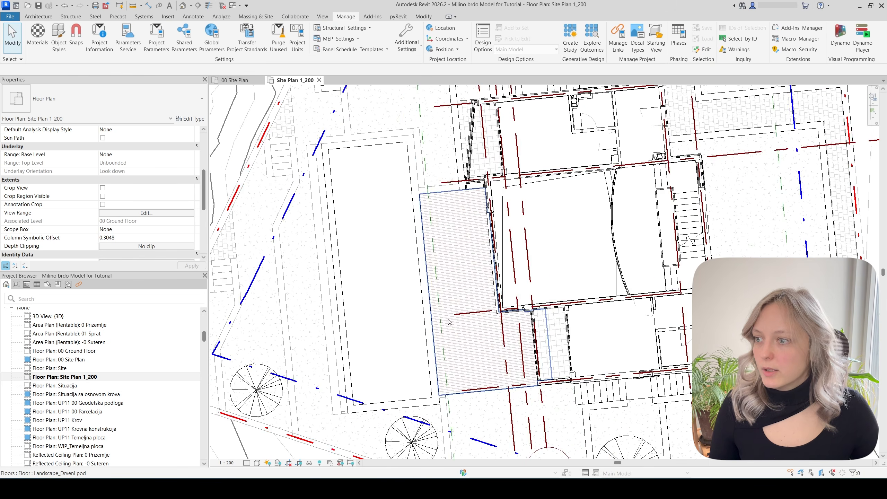
scroll(448, 315, up, 4)
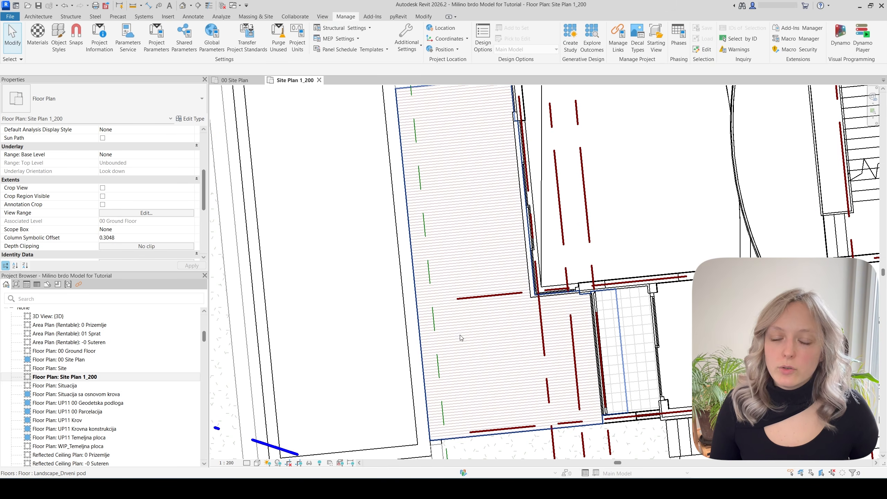
scroll(483, 347, down, 2)
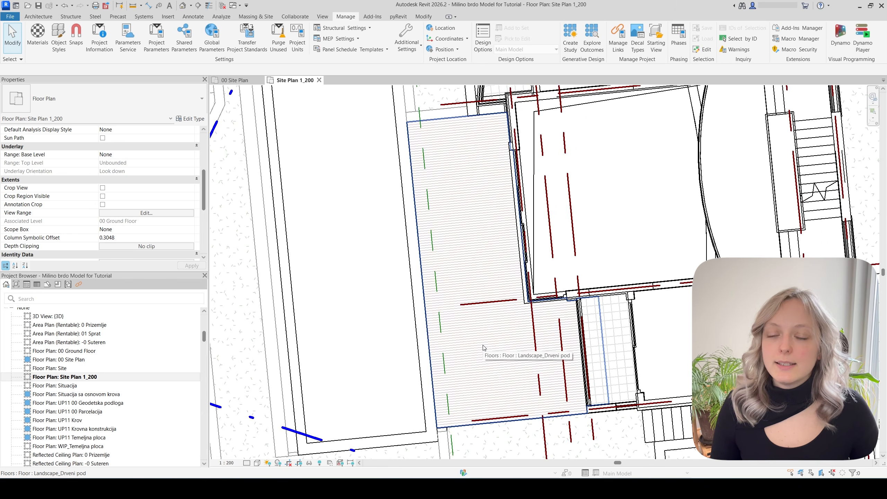
scroll(484, 347, down, 1)
click(485, 349)
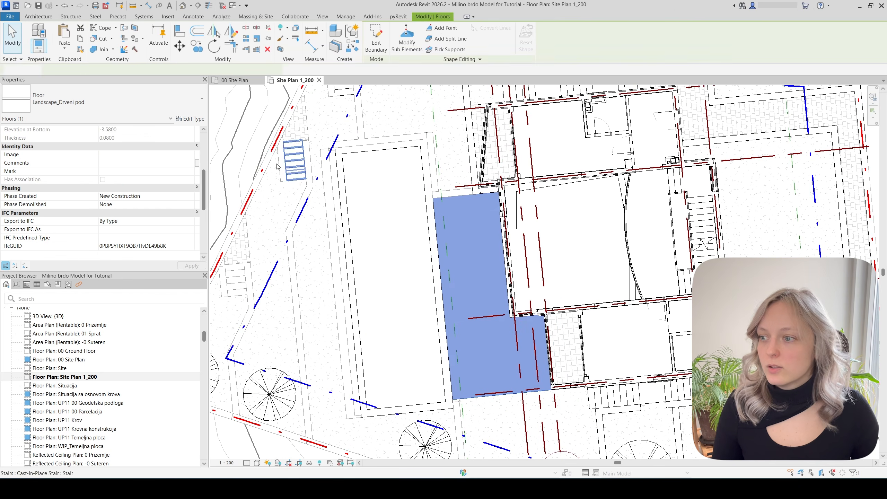
click(193, 118)
click(491, 184)
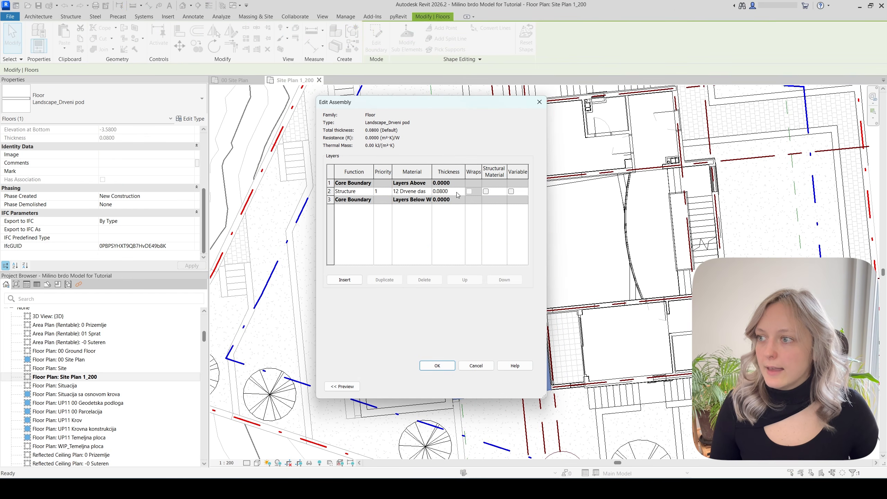
click(429, 192)
click(429, 192)
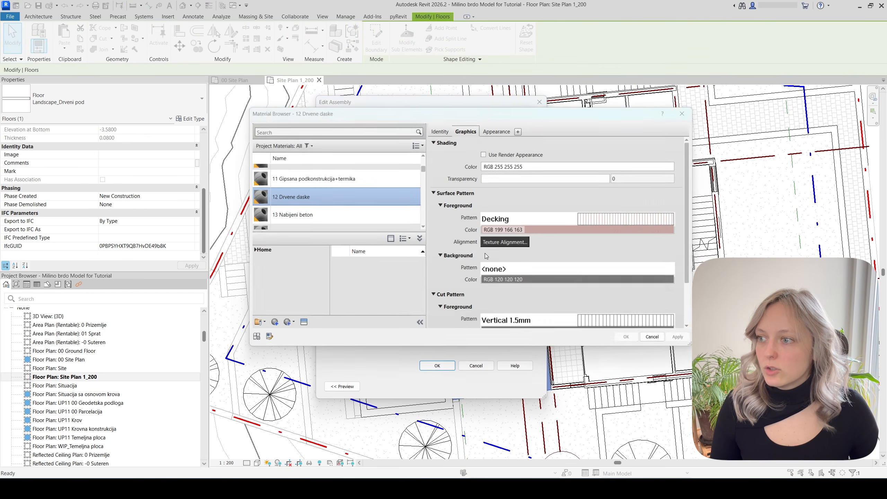
Edit the Decking model pattern and set its line spacing 1 to 0.15 m
click(595, 221)
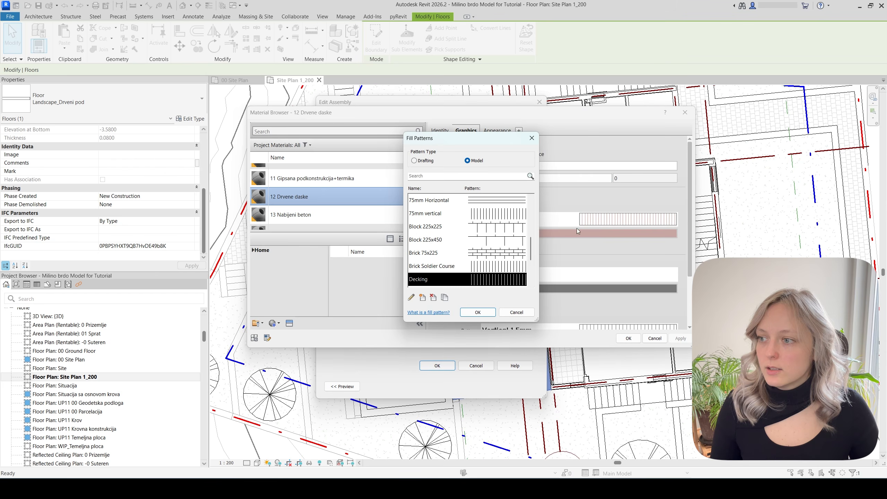
click(411, 297)
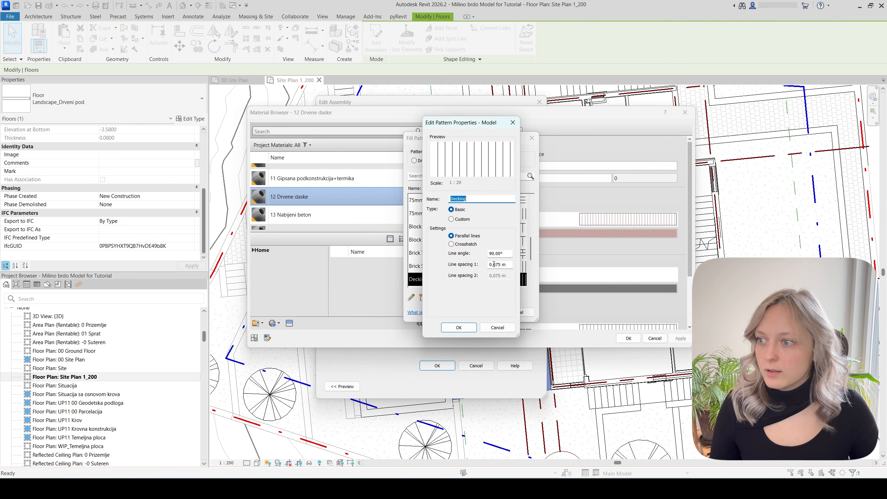
drag(494, 265, 502, 264)
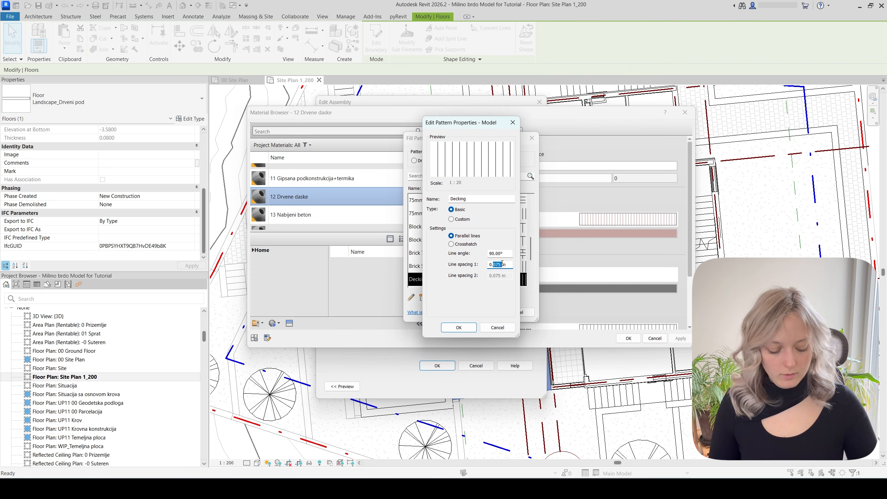
text(1)
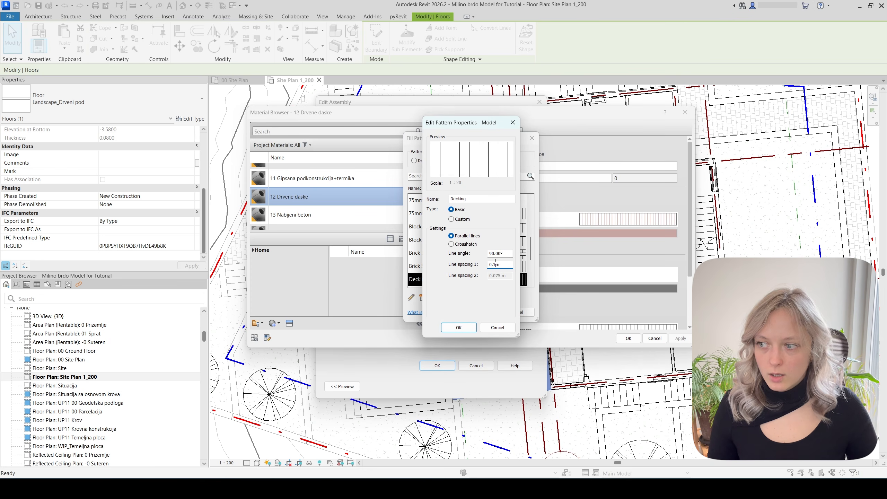
text(5)
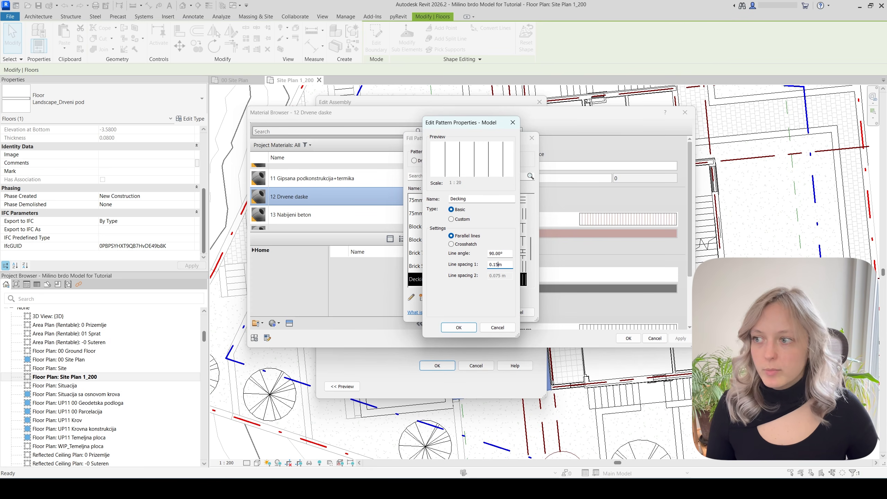
click(458, 328)
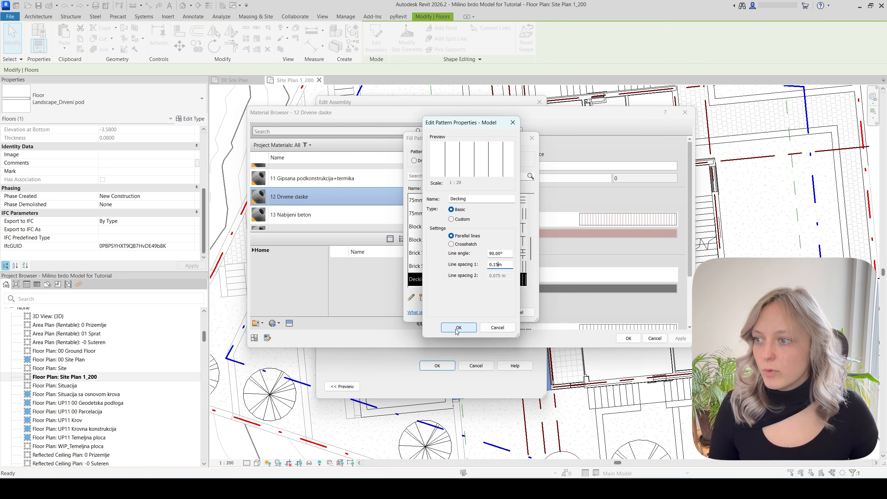
click(457, 329)
Apply the edited Decking pattern through the material and deck floor type, deselect the floor and dismiss the save reminder without saving
click(478, 315)
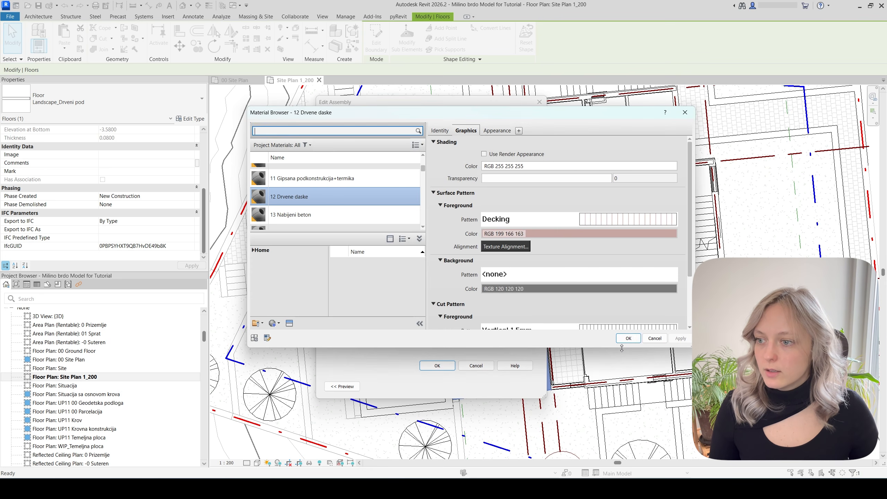
click(622, 341)
click(437, 365)
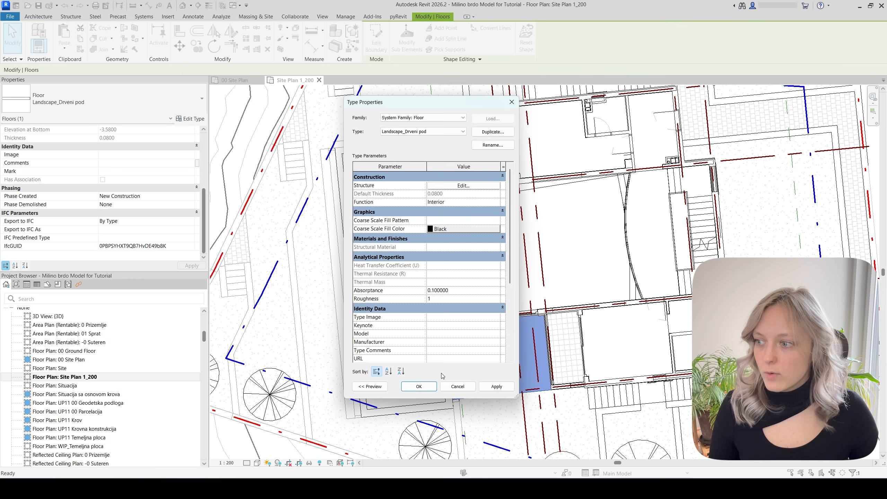
click(419, 386)
key(Escape)
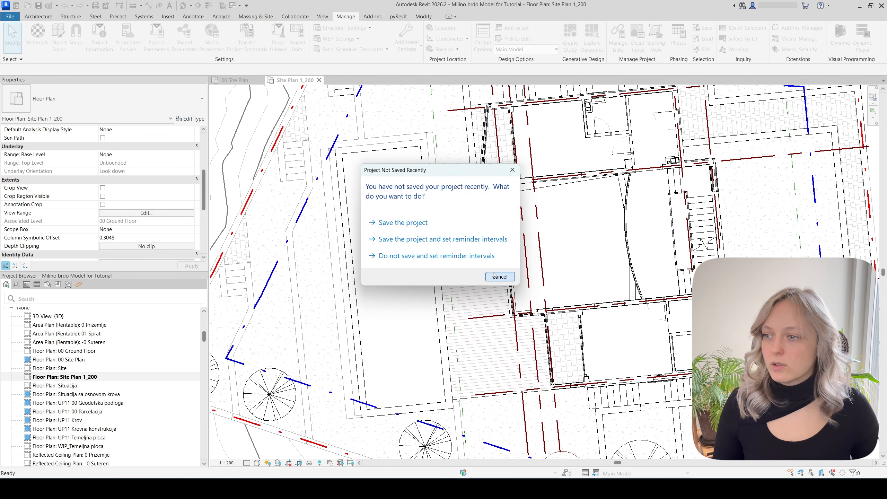
click(497, 279)
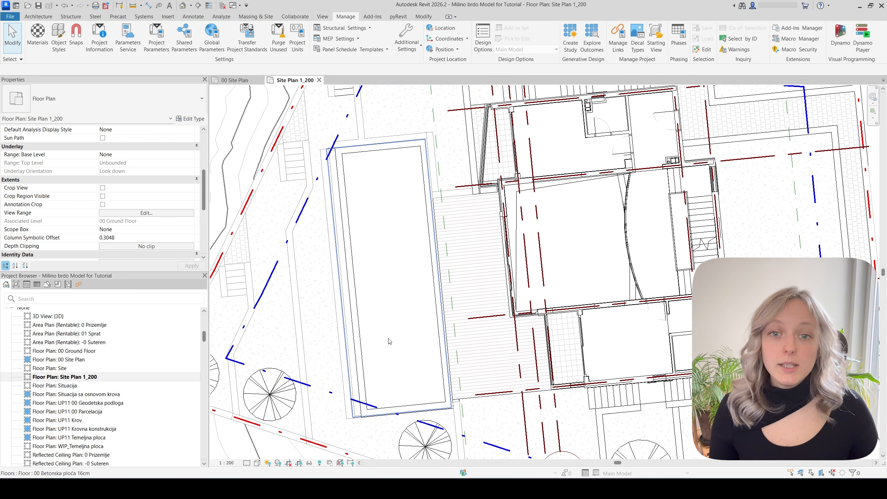
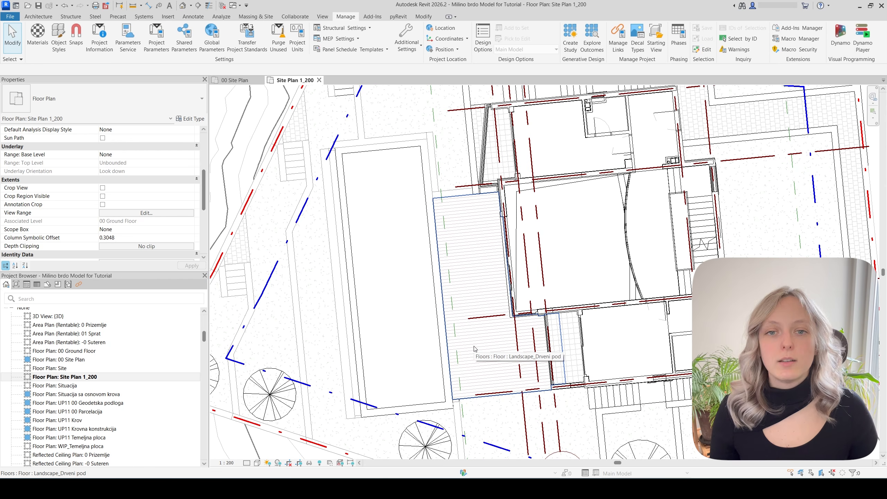
scroll(98, 226, up, 4)
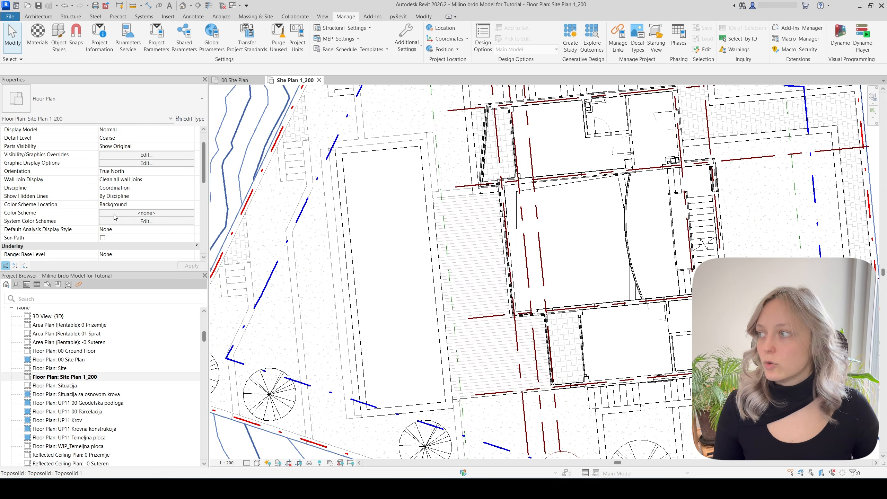
click(156, 172)
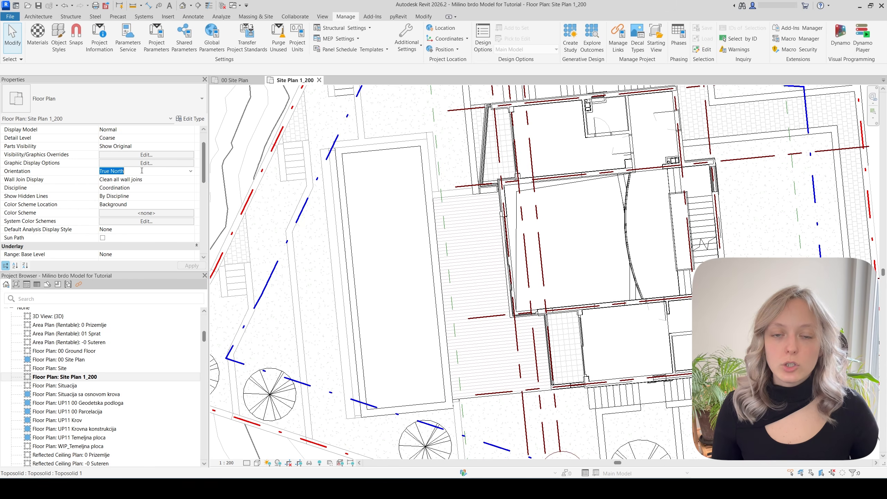
Start a text note and duplicate its 1.5mm Arial type as 2.4mm Arial Narrow Red
scroll(479, 245, down, 3)
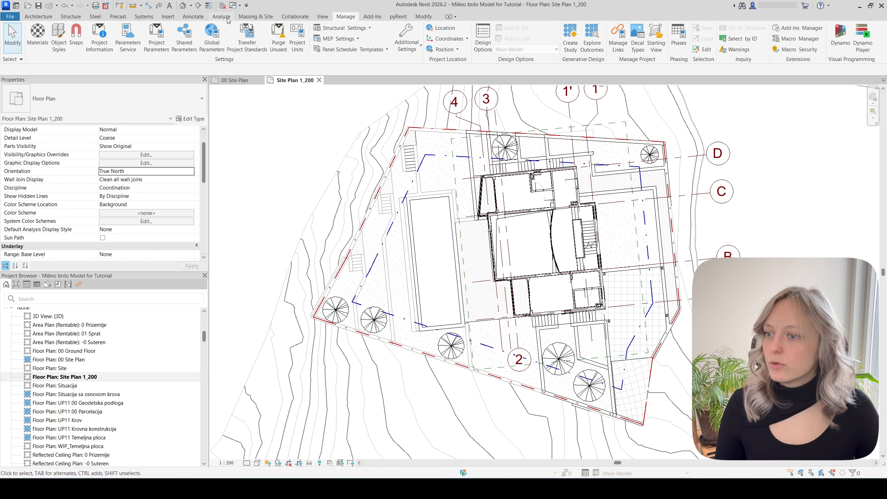
click(197, 19)
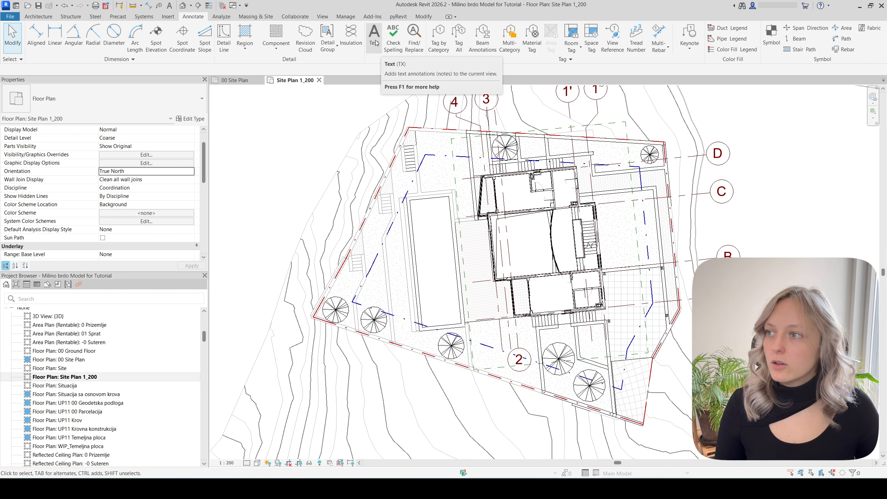
click(381, 51)
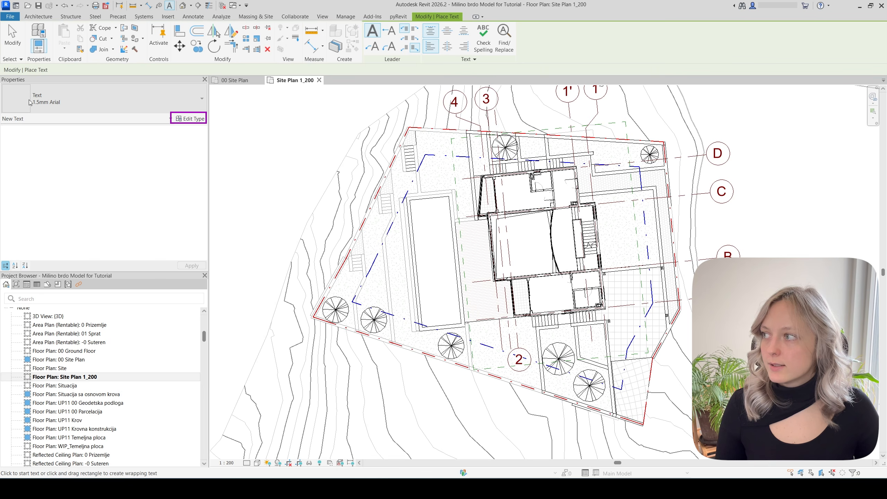
click(161, 101)
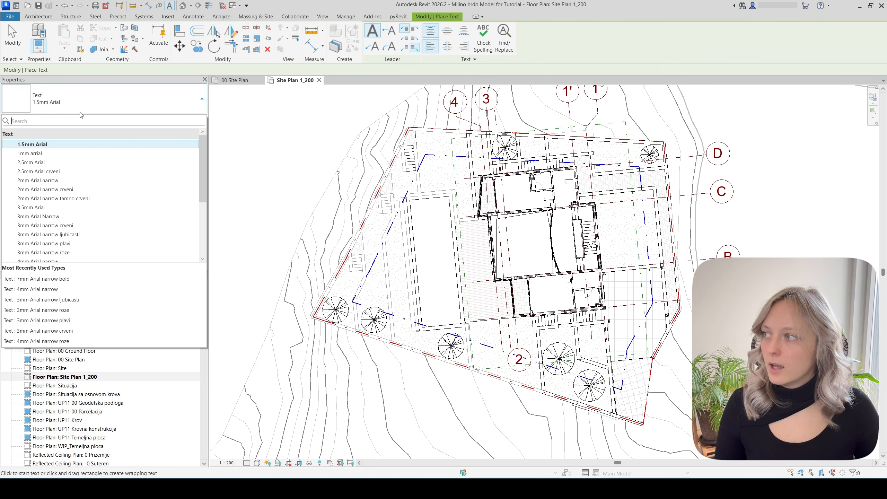
click(109, 106)
click(189, 119)
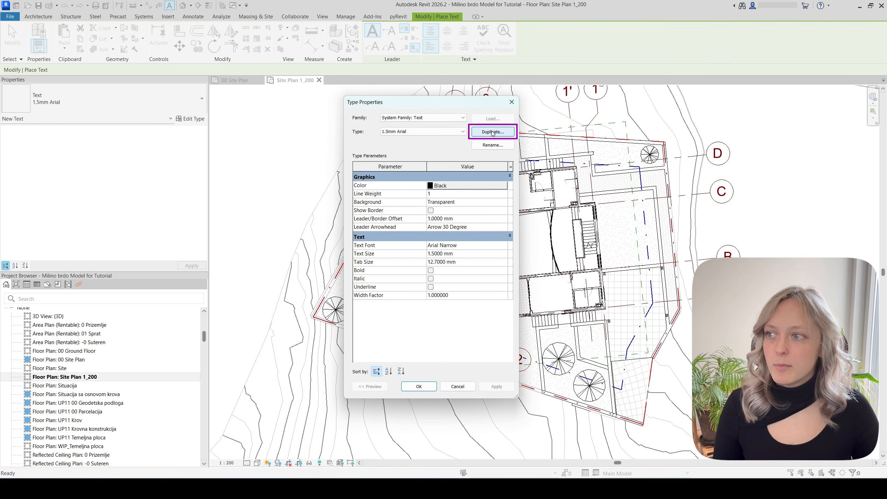
click(492, 132)
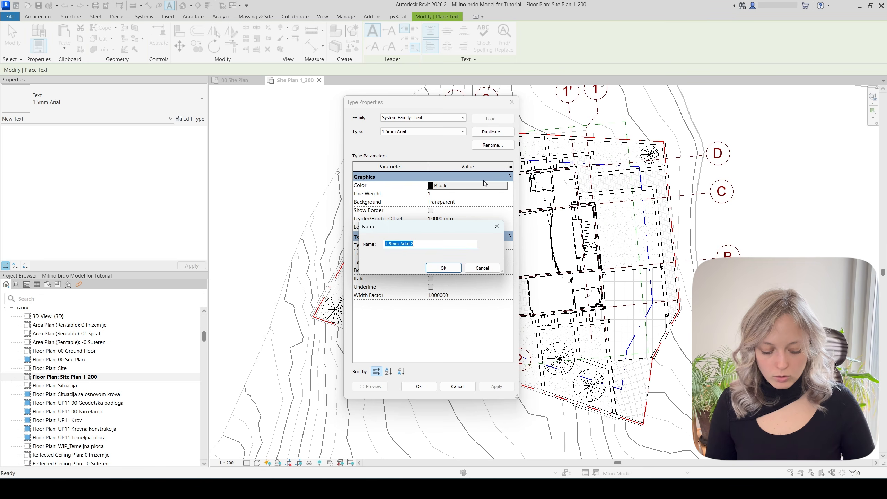
text(2)
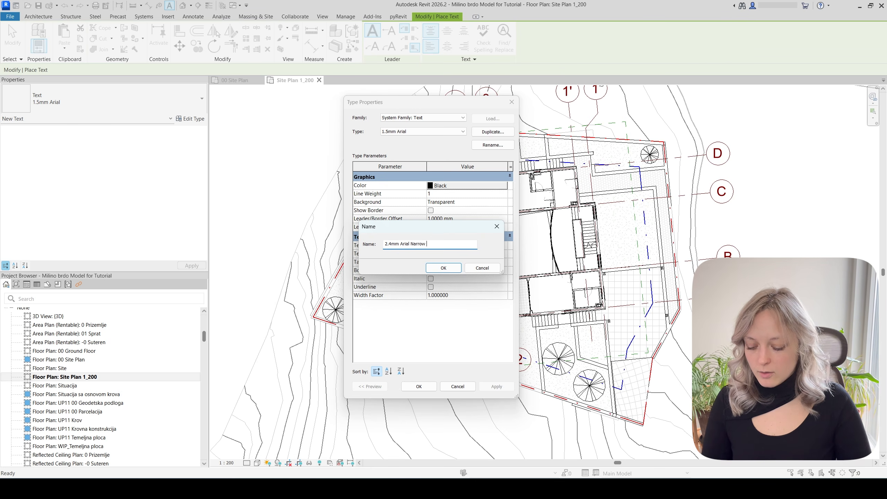
click(449, 271)
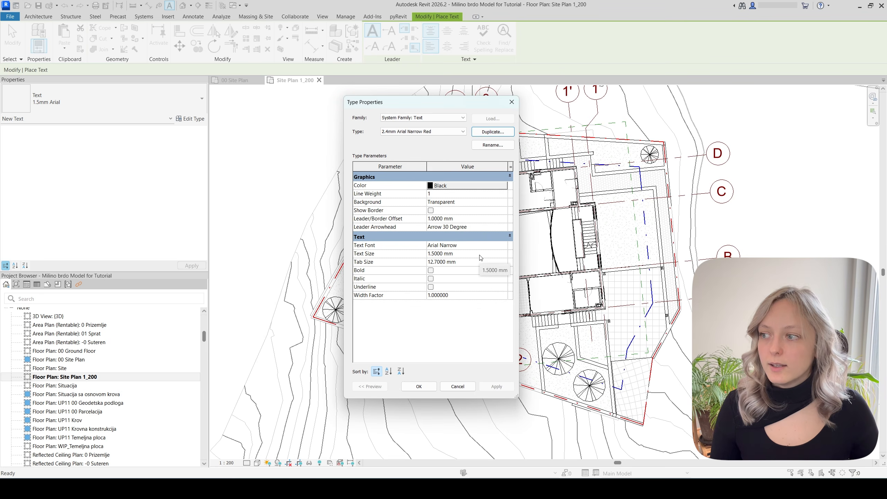
Set the new text type's size to 2.4 mm and its color to red, and apply the type
click(479, 254)
text(2.4)
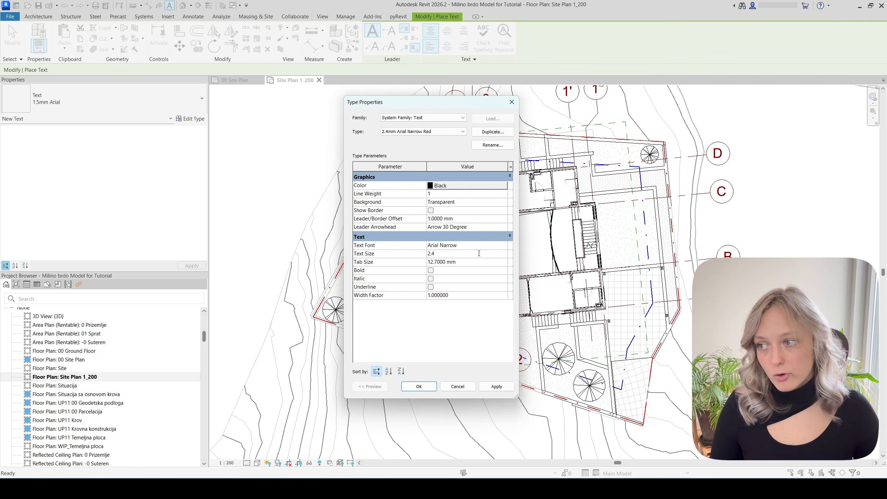
click(496, 247)
click(479, 190)
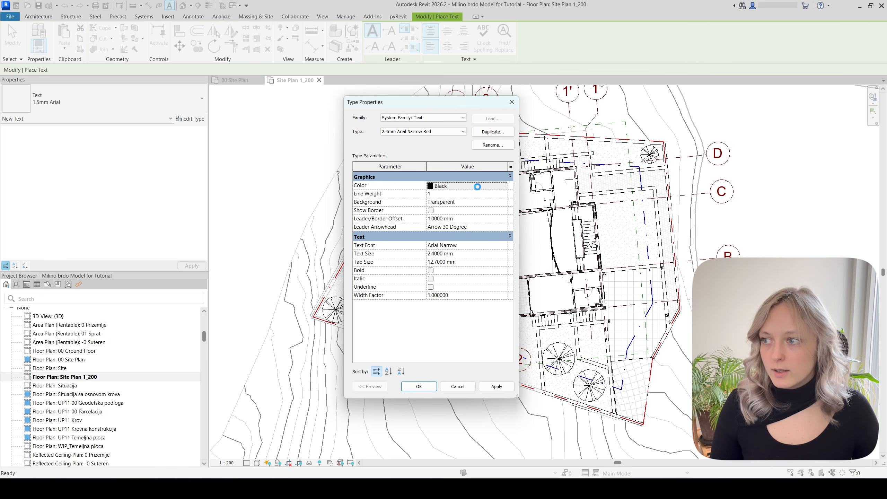
click(357, 257)
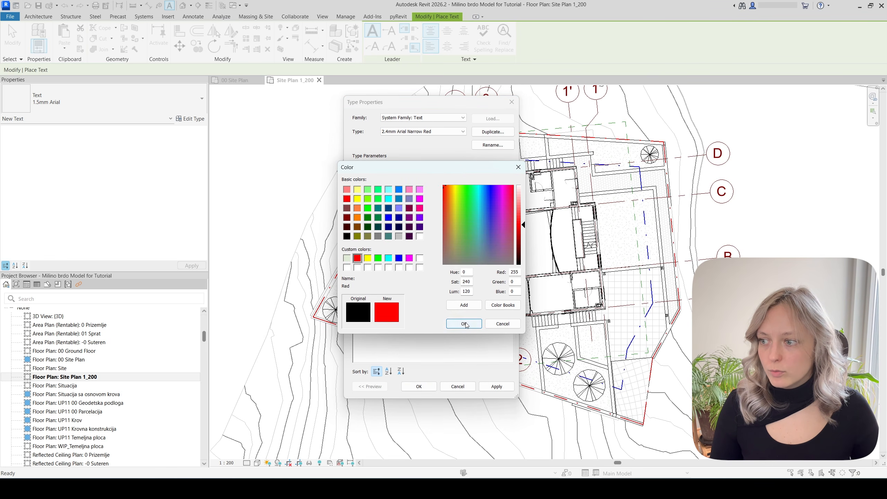
click(464, 324)
click(419, 386)
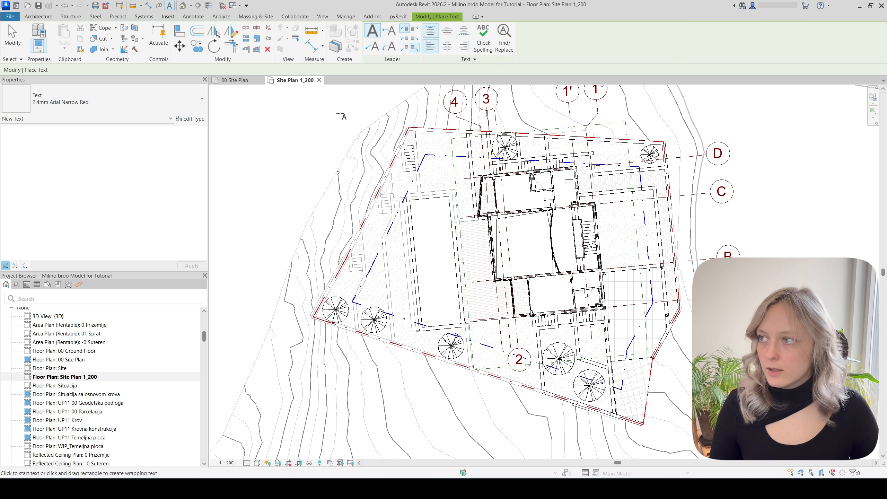
Place a text note reading PLOT LINE just outside the southern plot boundary
drag(411, 367, 526, 440)
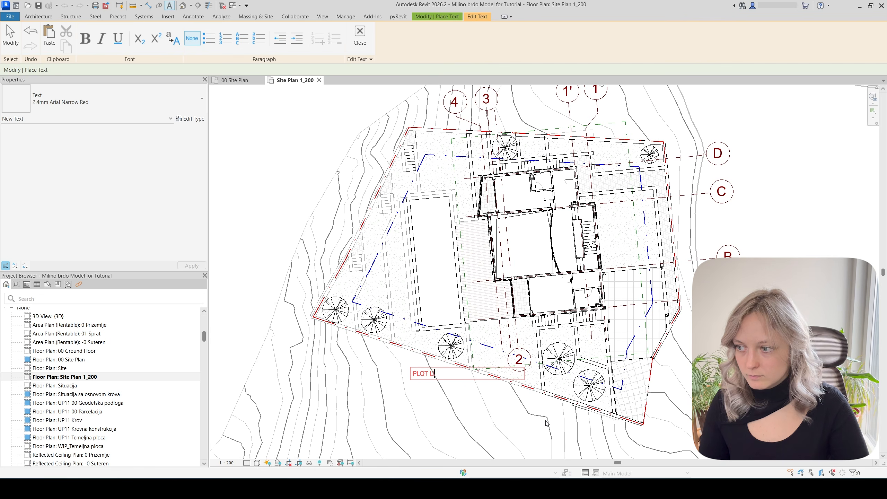
click(277, 184)
scroll(432, 378, up, 4)
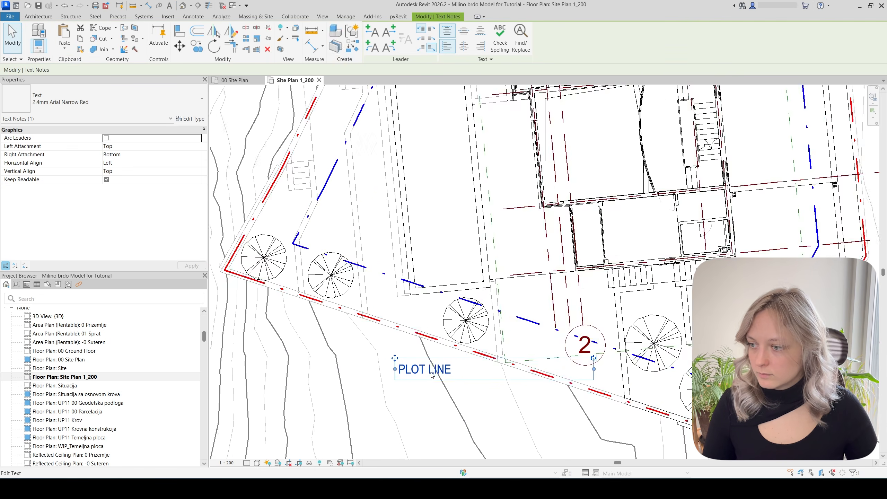
Rotate the PLOT LINE note about 15° clockwise to follow the southern boundary and move it closer to that line
click(215, 46)
click(496, 371)
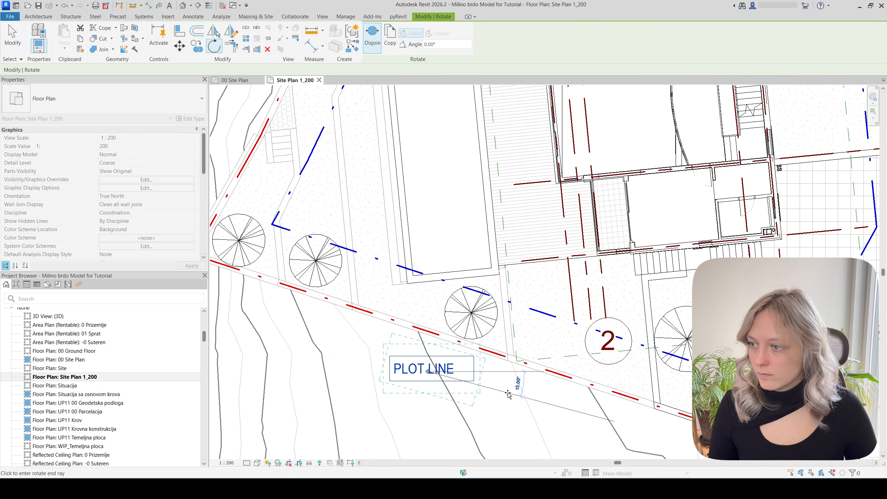
click(508, 393)
ctrl+drag(401, 348, 449, 348)
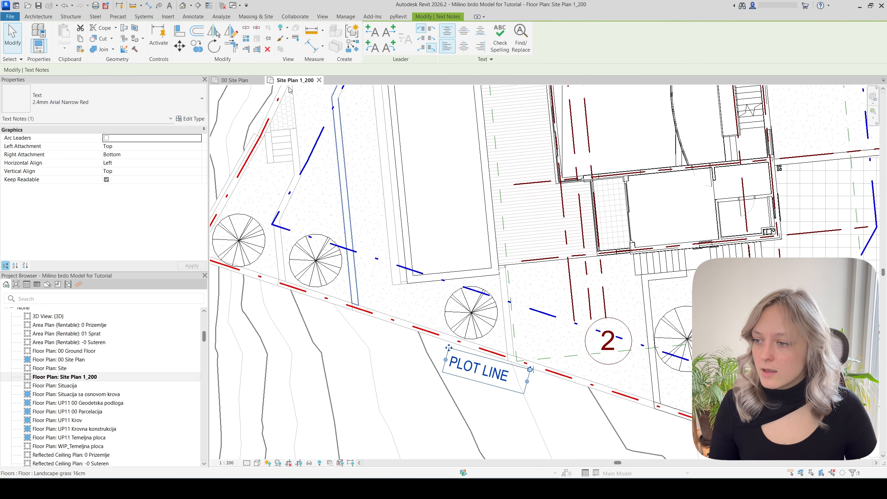
click(214, 46)
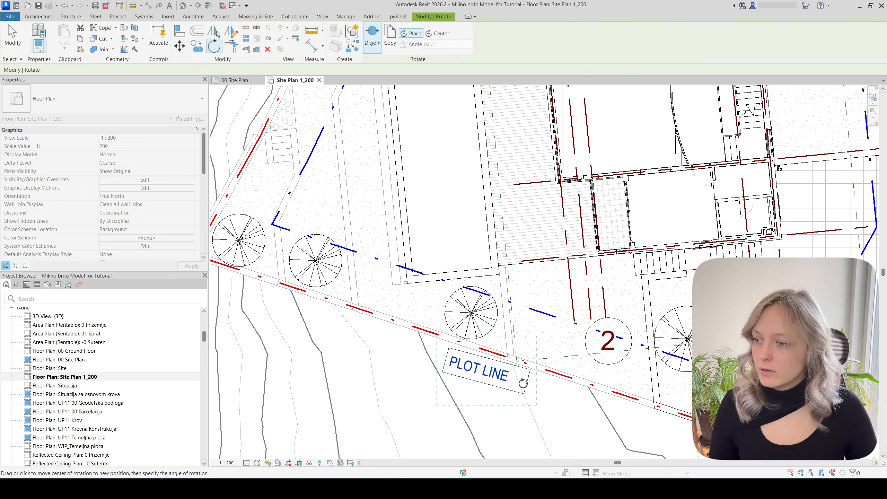
key(Escape)
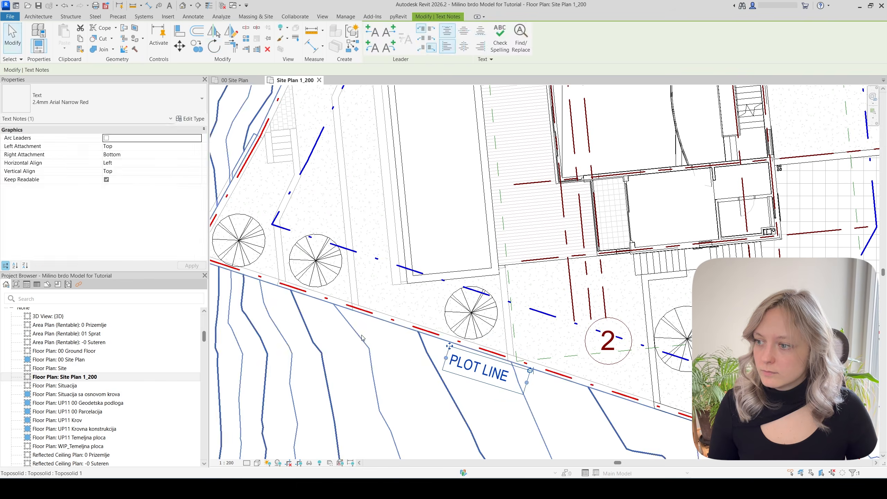
scroll(450, 424, down, 3)
key(Escape)
Copy the PLOT LINE note from the southern boundary to the western plot boundary
click(449, 424)
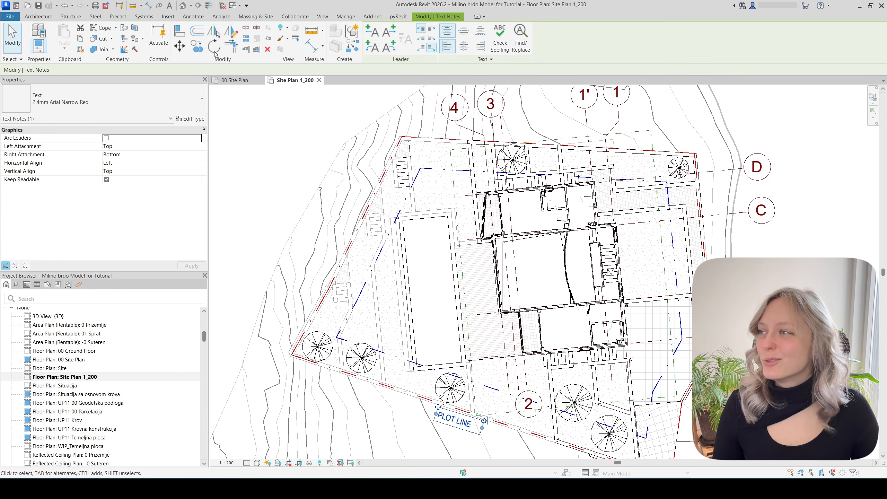
click(196, 46)
click(452, 419)
scroll(335, 223, up, 2)
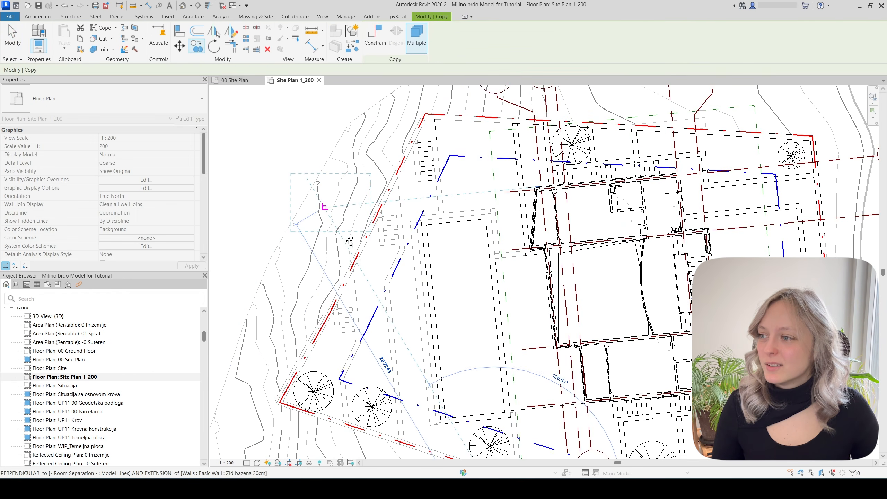
scroll(349, 241, up, 2)
click(377, 235)
key(Escape)
key(Escape)
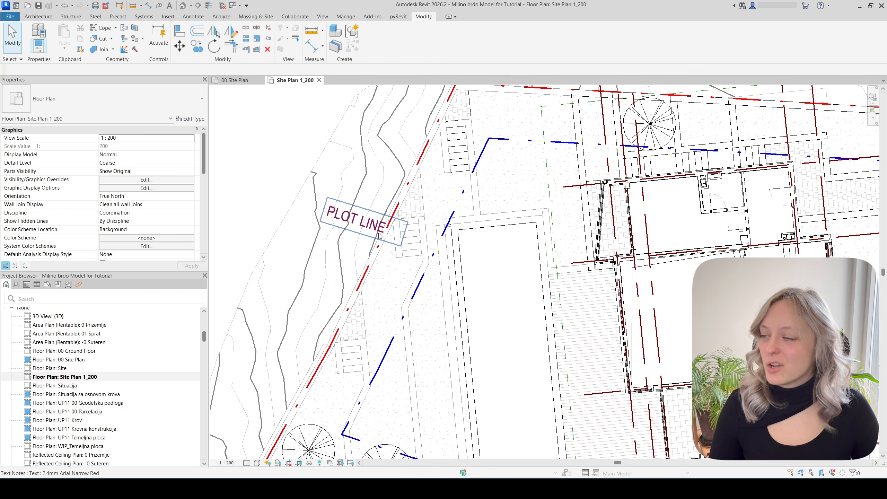
Rotate the copied PLOT LINE note so that it runs parallel to the western plot boundary
click(379, 236)
key(r)
key(o)
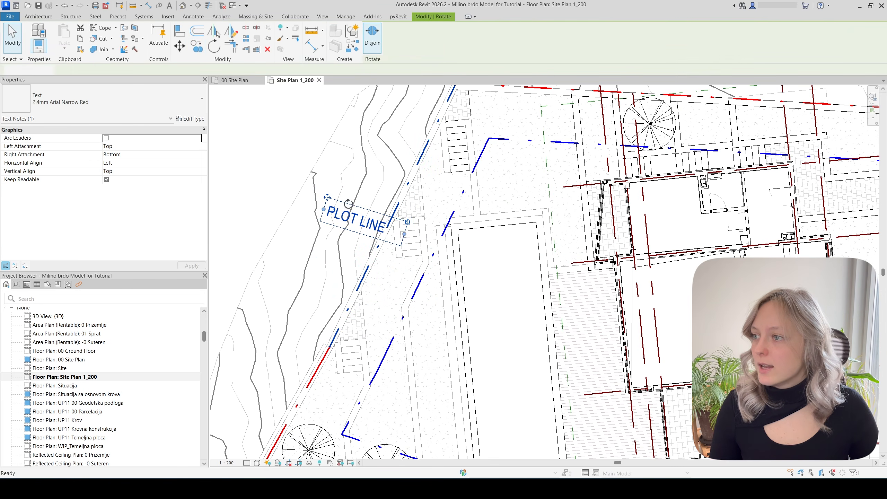
click(269, 193)
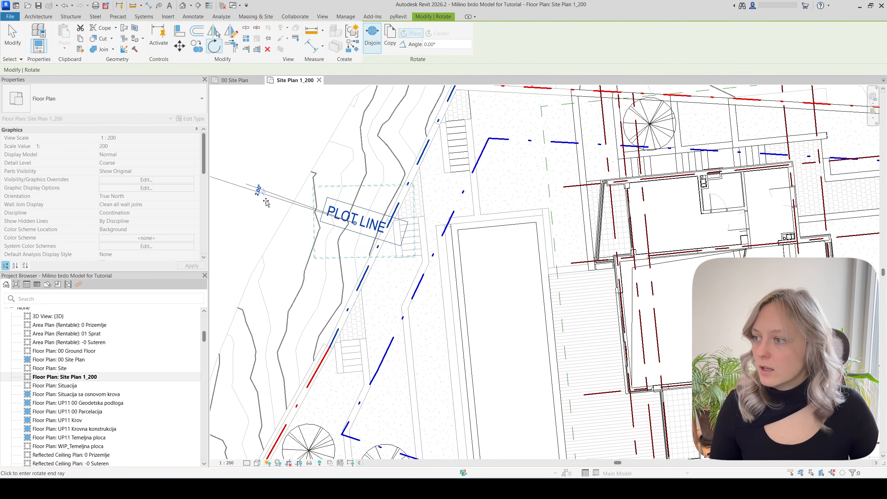
scroll(323, 154, down, 3)
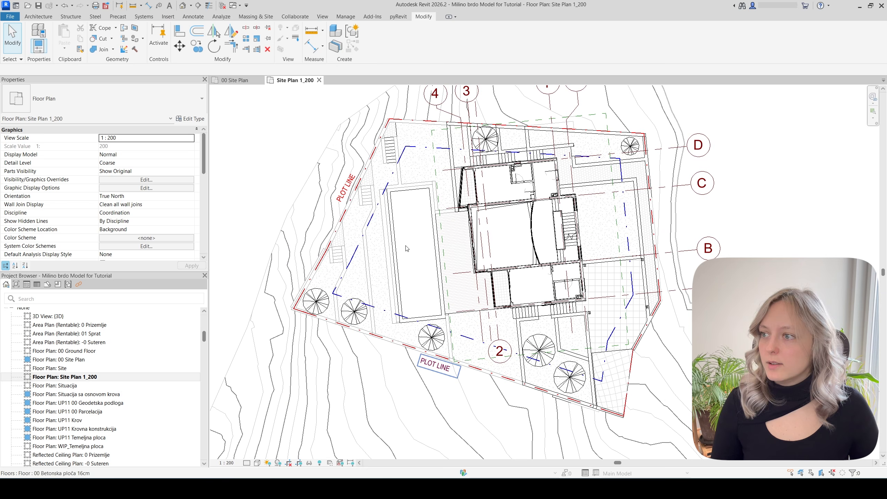
Copy the southern PLOT LINE note to just above the northern plot boundary
click(436, 365)
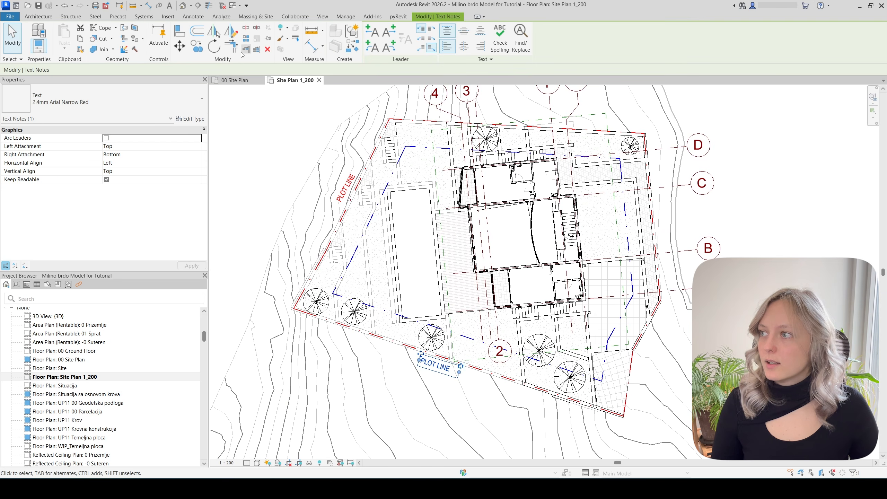
click(196, 45)
click(434, 362)
middle_drag(455, 252, 434, 348)
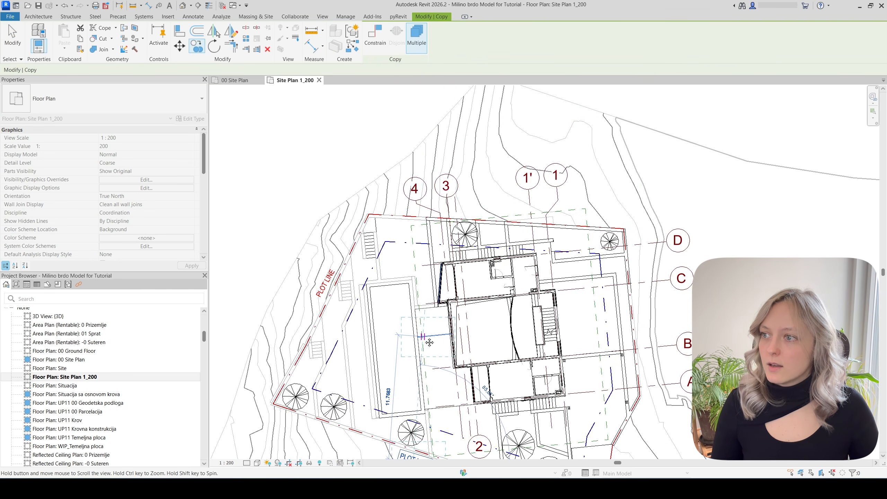
scroll(476, 255, up, 2)
scroll(475, 203, up, 2)
click(478, 173)
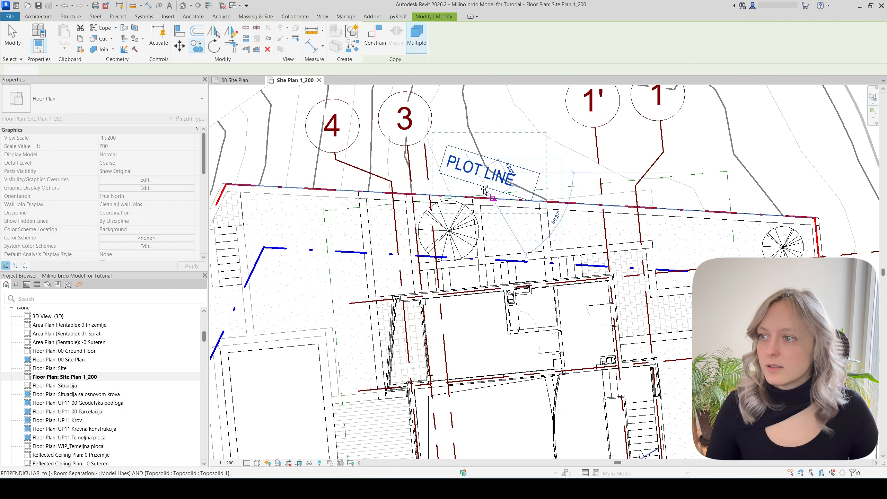
Rotate the northern PLOT LINE note so that it runs parallel to the northern boundary, and deselect it
key(r)
key(o)
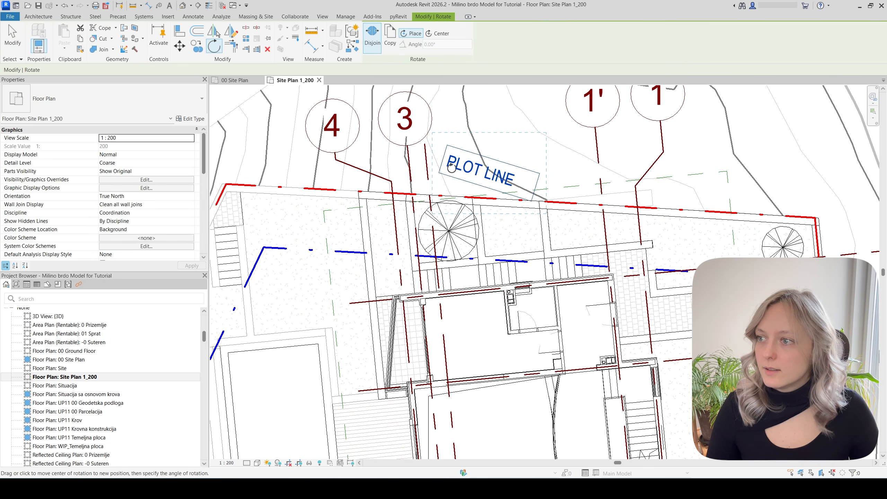
click(373, 144)
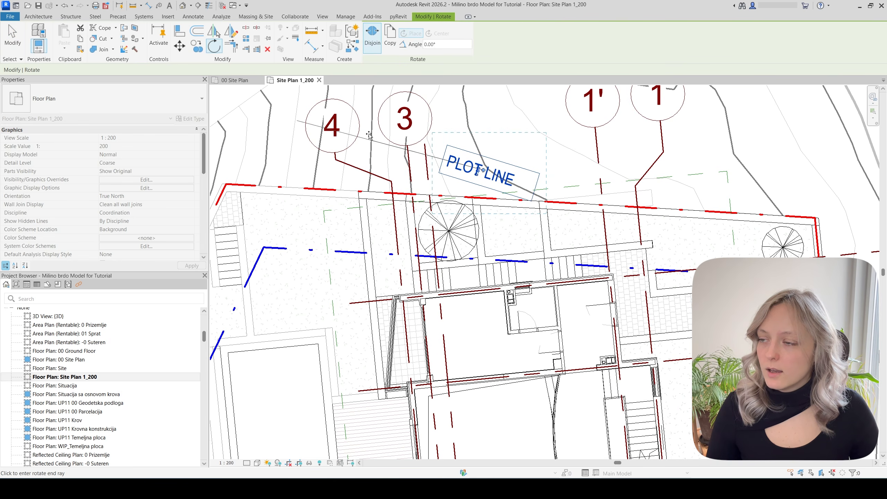
click(450, 169)
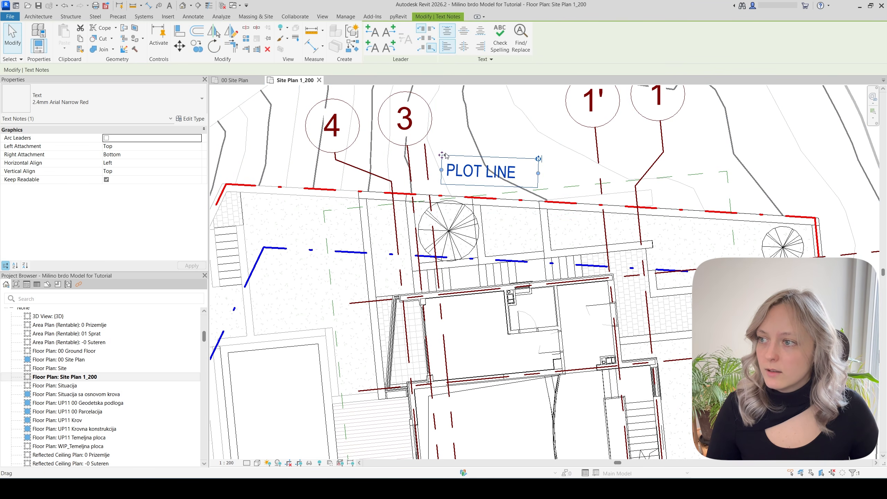
key(Escape)
Copy the southern PLOT LINE note to just above the southern setback line
scroll(584, 150, down, 5)
scroll(505, 394, up, 2)
click(482, 366)
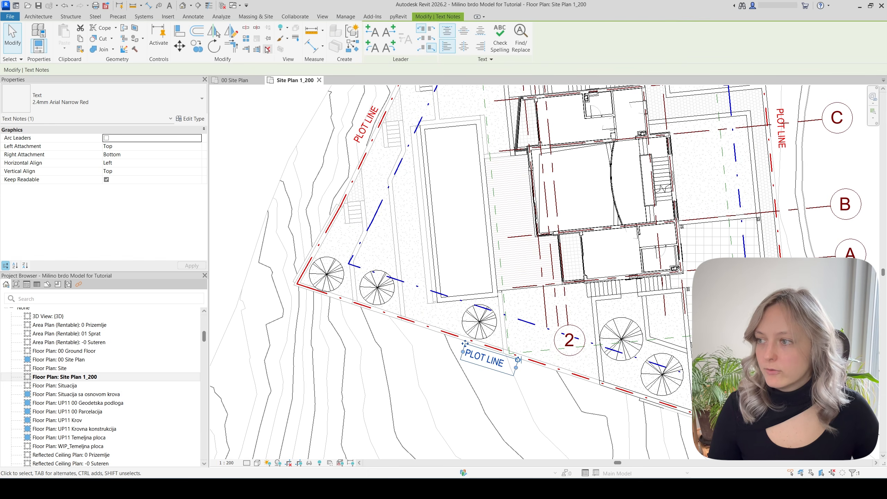
key(c)
key(o)
click(499, 367)
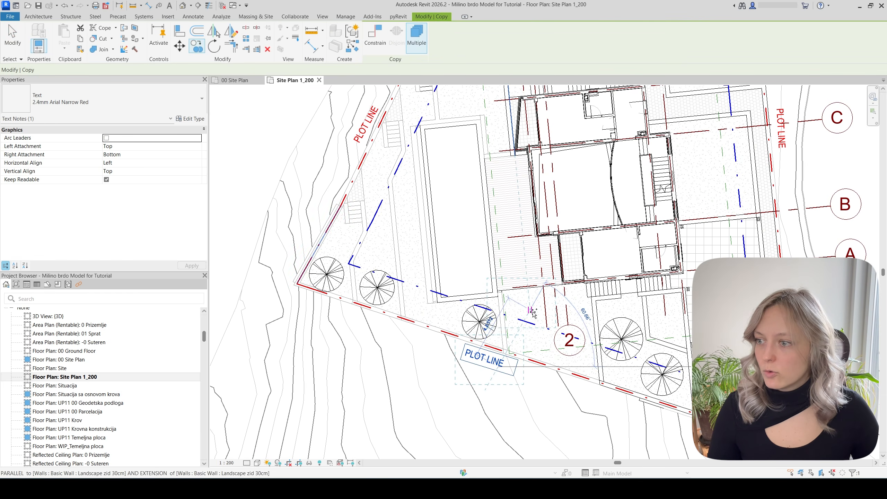
click(531, 310)
key(Escape)
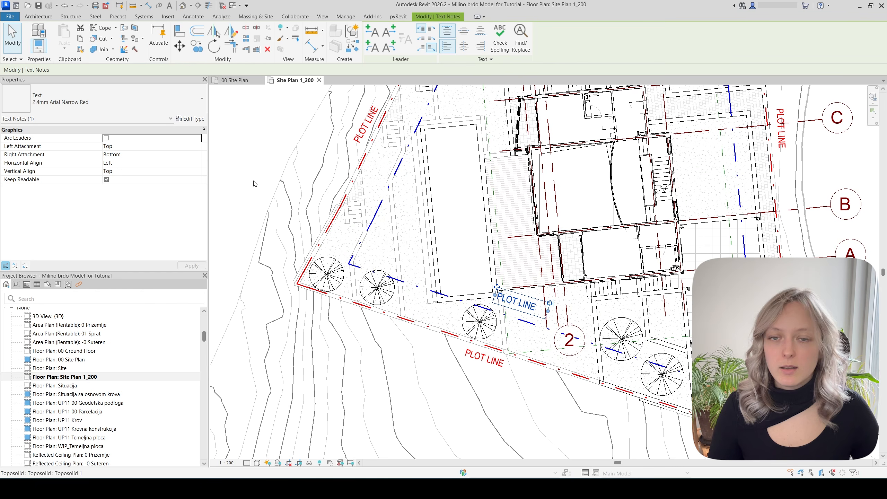
Duplicate the copied note's text type under the name 2.4mm Arial Narrow Blue
click(192, 119)
click(493, 132)
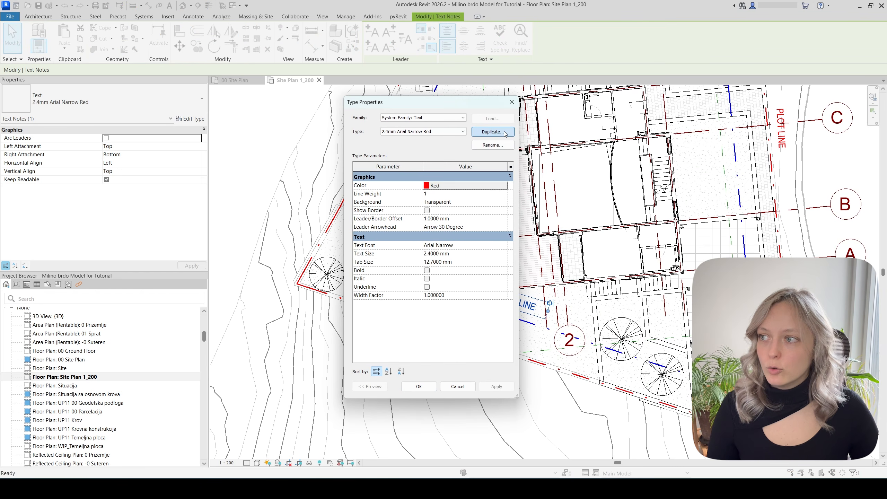
drag(439, 244, 430, 243)
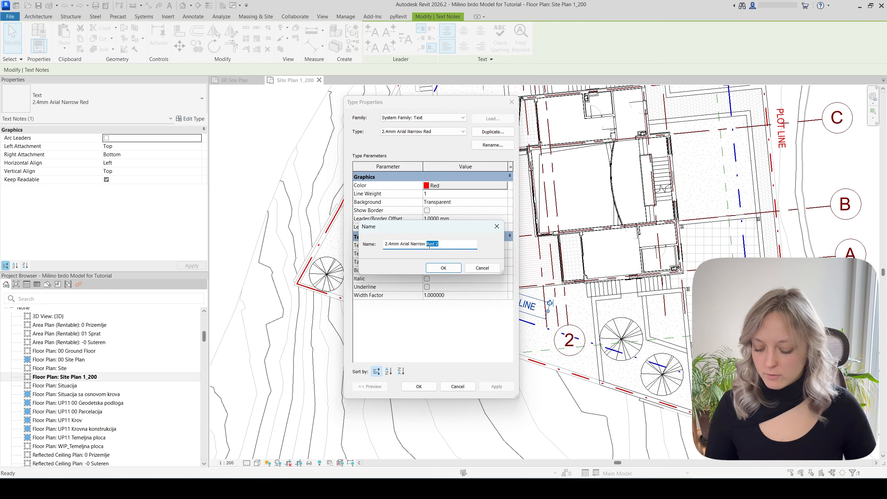
text(Vlu)
text(e)
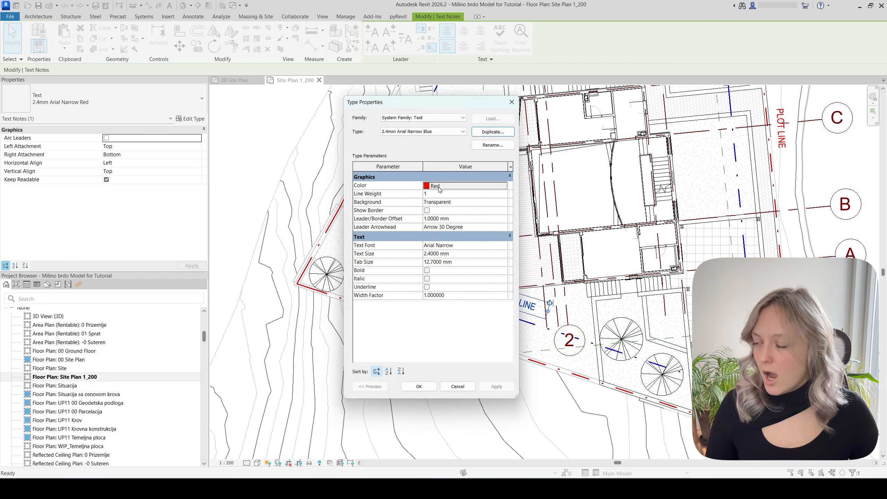
Set the new text type's color to Blue and apply it to the copied note
click(437, 186)
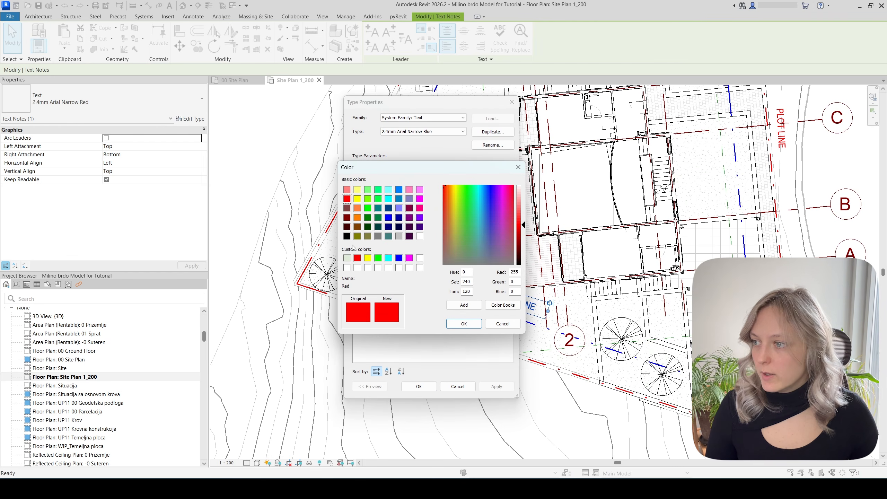
click(398, 258)
click(463, 324)
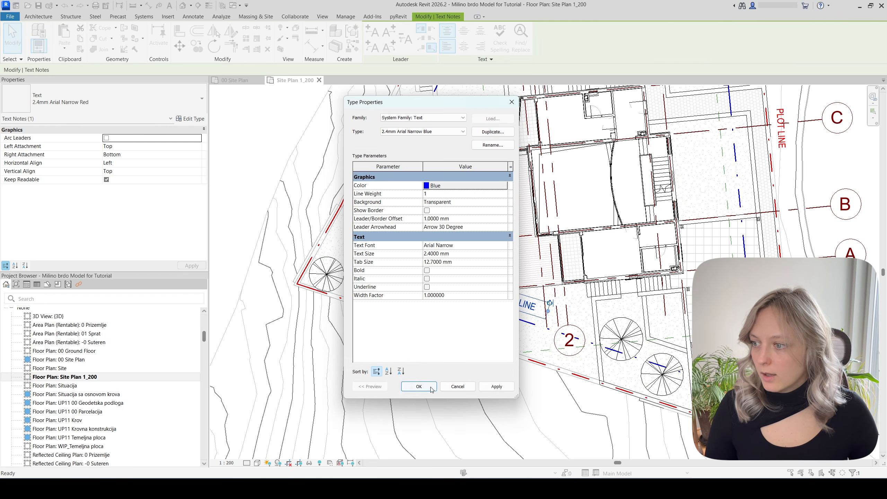
click(419, 386)
key(Escape)
Change the blue note's text to SETBACK LINE and fit it on one line along the southern setback line
double_click(537, 308)
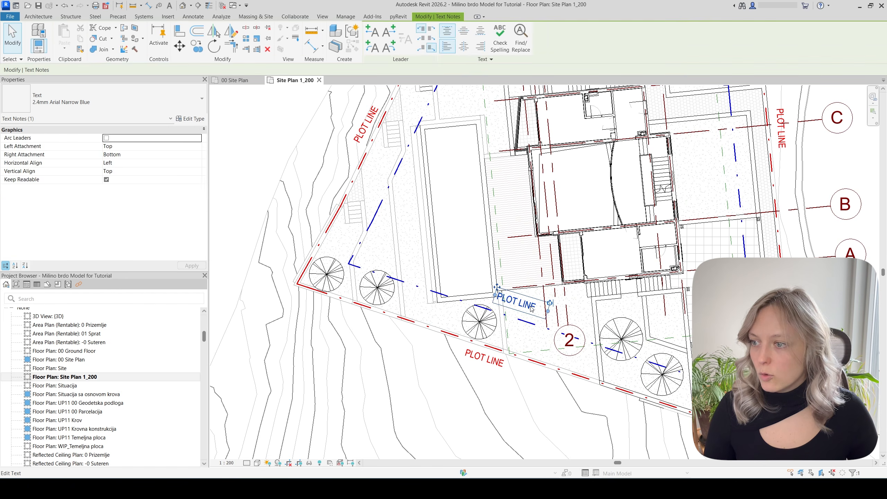
drag(519, 304, 452, 281)
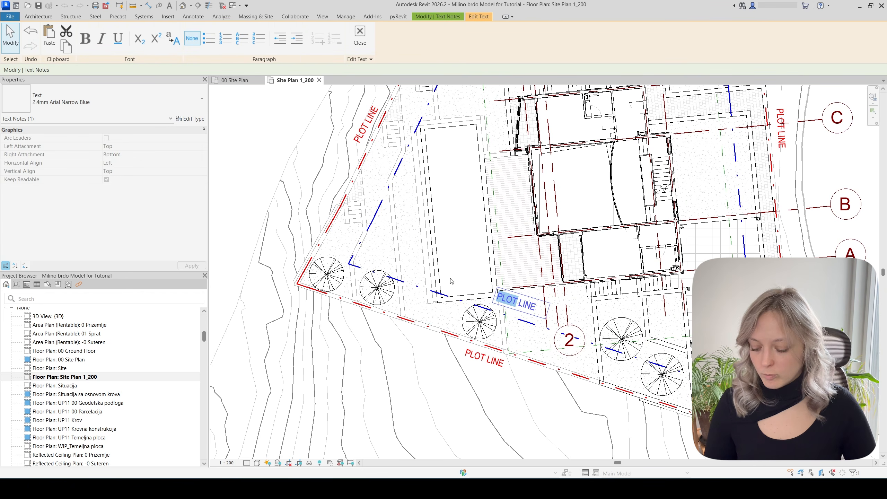
text(SETBA)
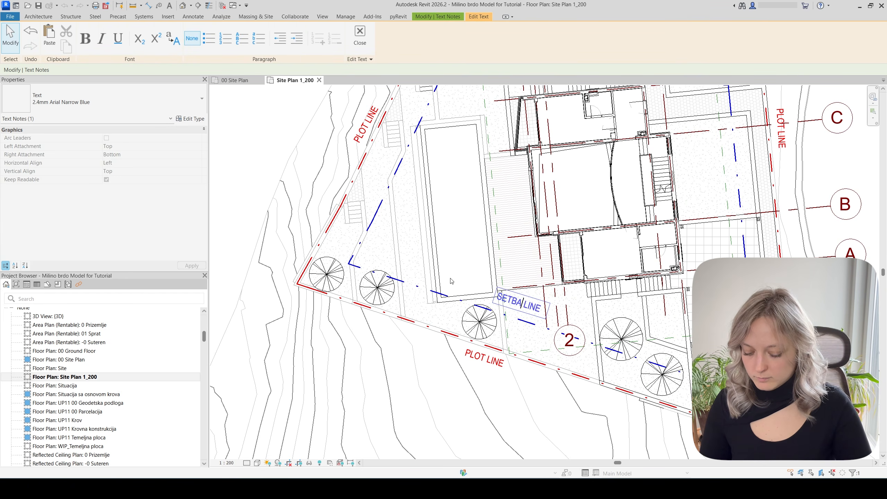
text(CK)
click(448, 267)
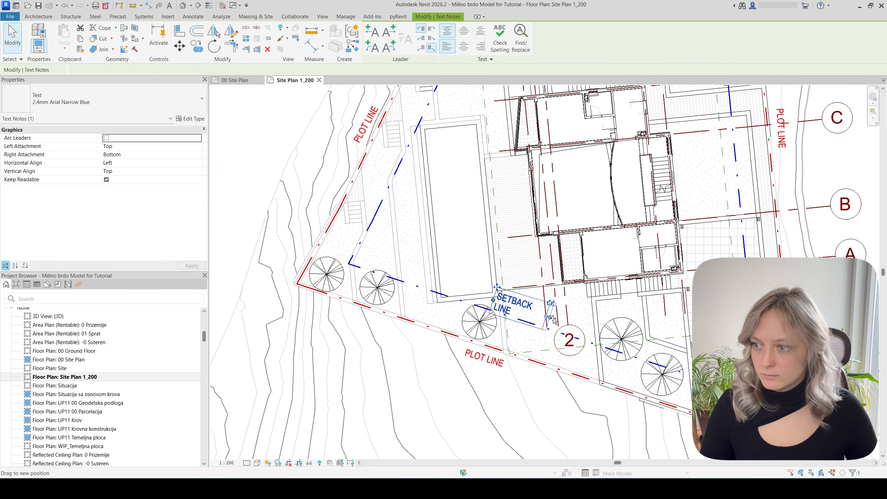
drag(535, 308, 544, 318)
Copy the SETBACK LINE note from the southern to the western setback line
click(196, 46)
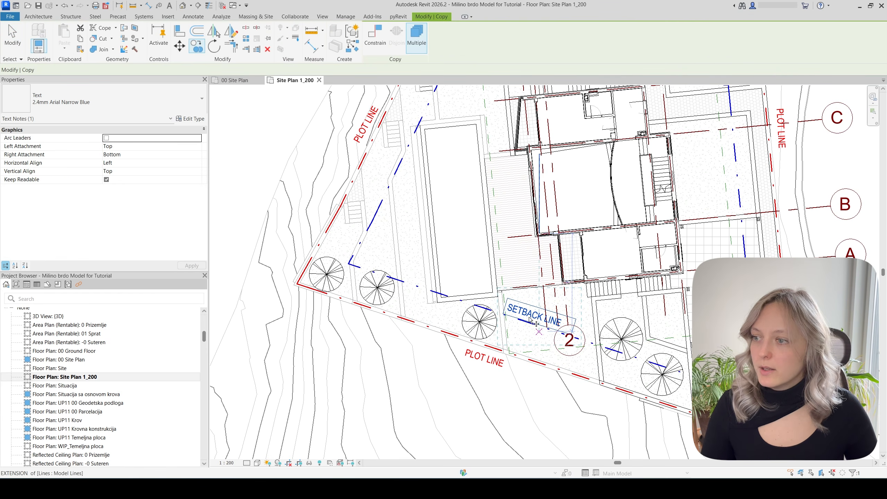
click(527, 302)
middle_drag(460, 144, 513, 349)
click(458, 387)
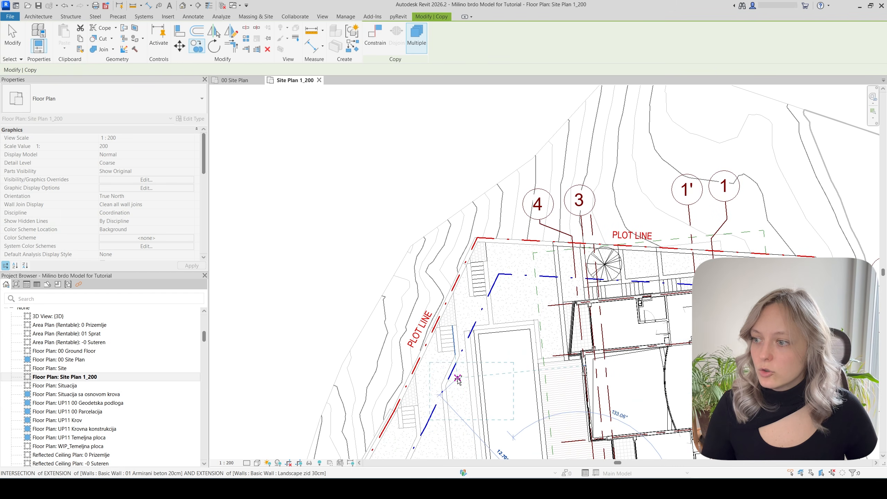
key(Escape)
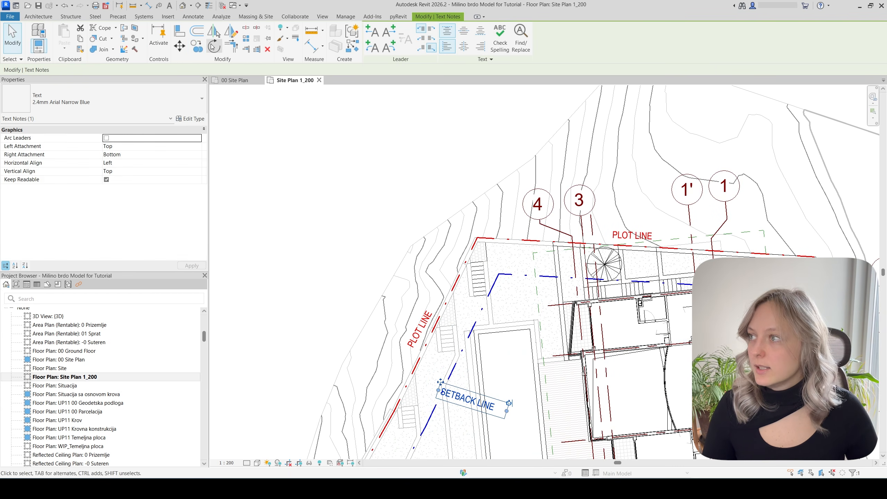
Rotate the copied SETBACK LINE note parallel to the western setback line and deselect it
click(214, 46)
middle_drag(471, 404, 439, 304)
key(Escape)
key(Escape)
scroll(359, 293, down, 4)
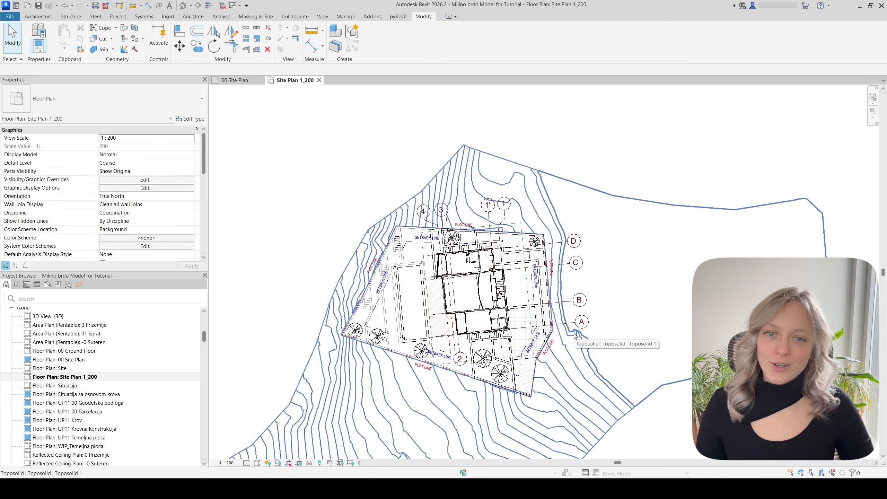
Switch to the 00 Site Plan view and examine the entrance markers around the house and plot edge
click(242, 80)
scroll(343, 162, down, 3)
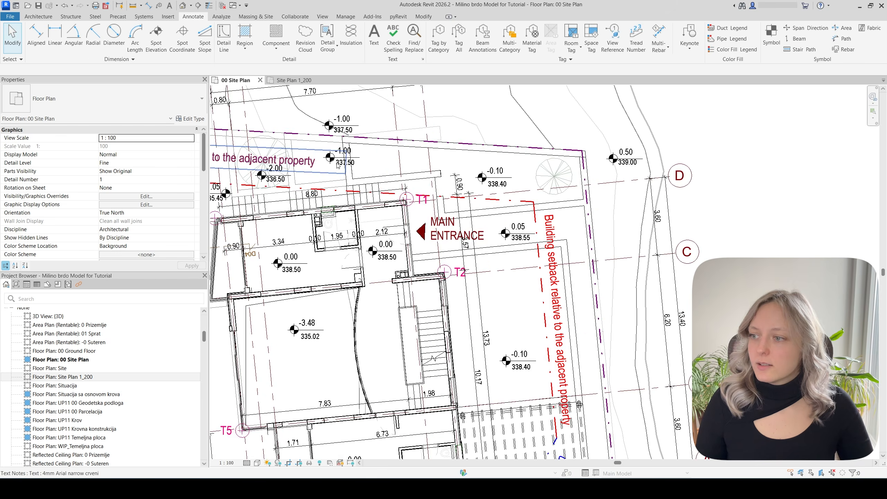
middle_drag(284, 297, 281, 279)
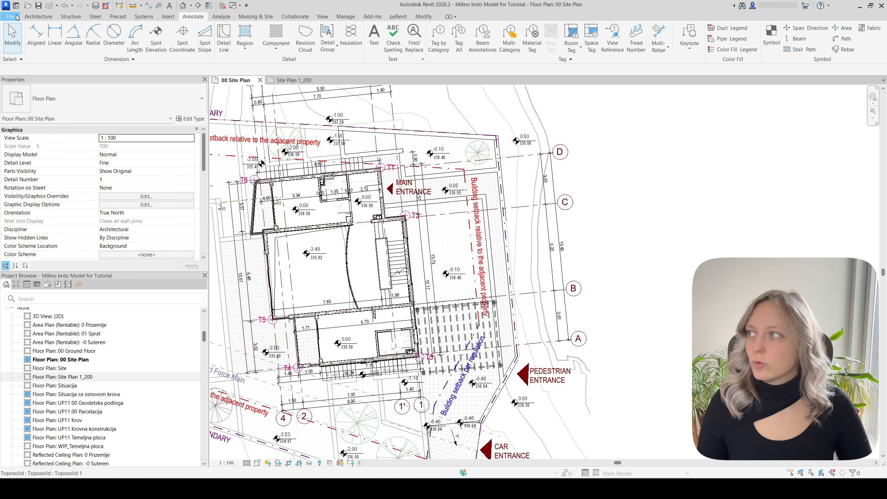
Create a new family from the Metric Generic Annotation template in the English Annotations folder
click(10, 16)
mouse_move(58, 53)
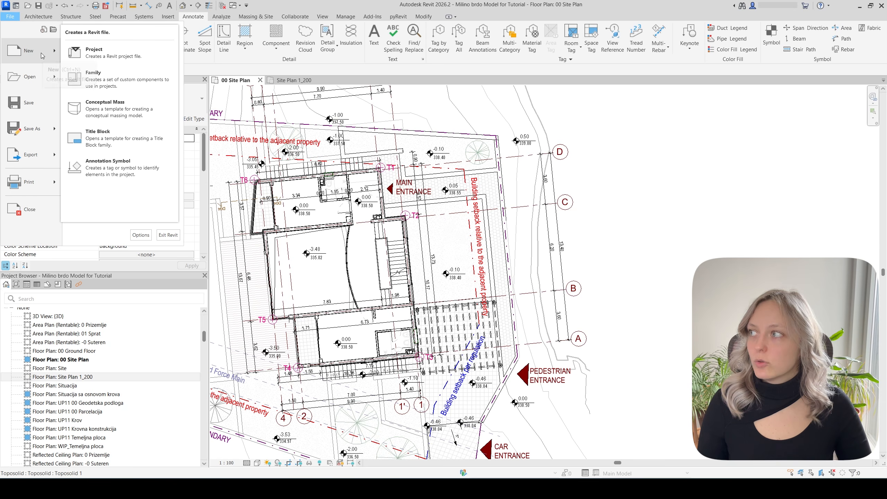
click(122, 81)
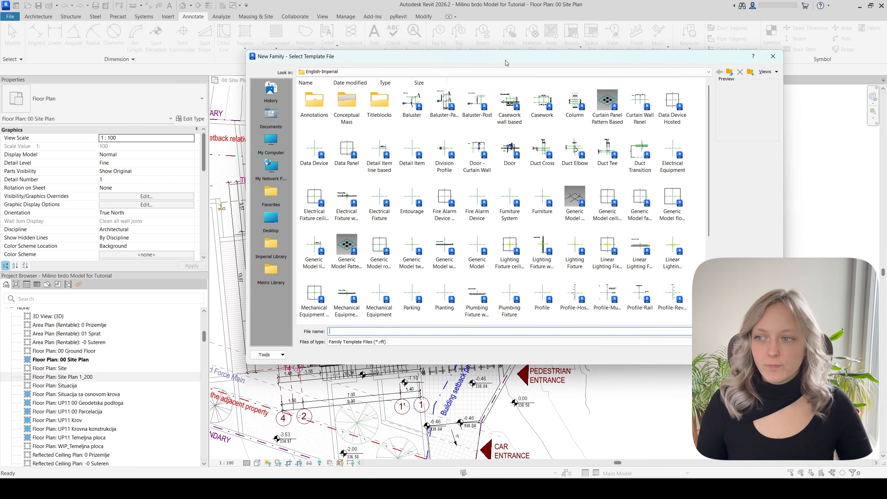
click(709, 68)
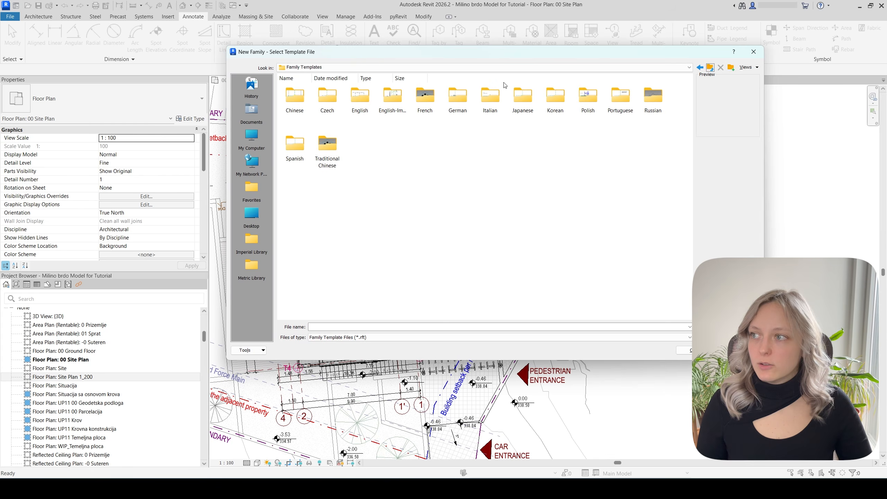
double_click(359, 96)
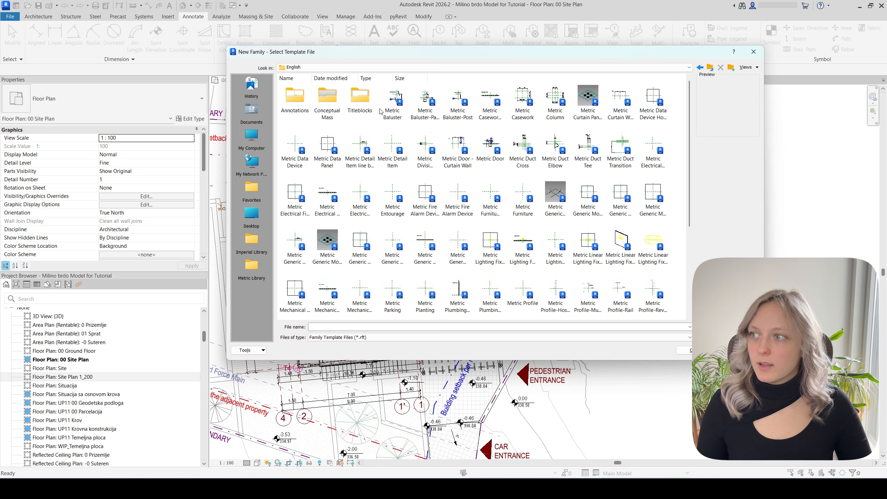
double_click(296, 108)
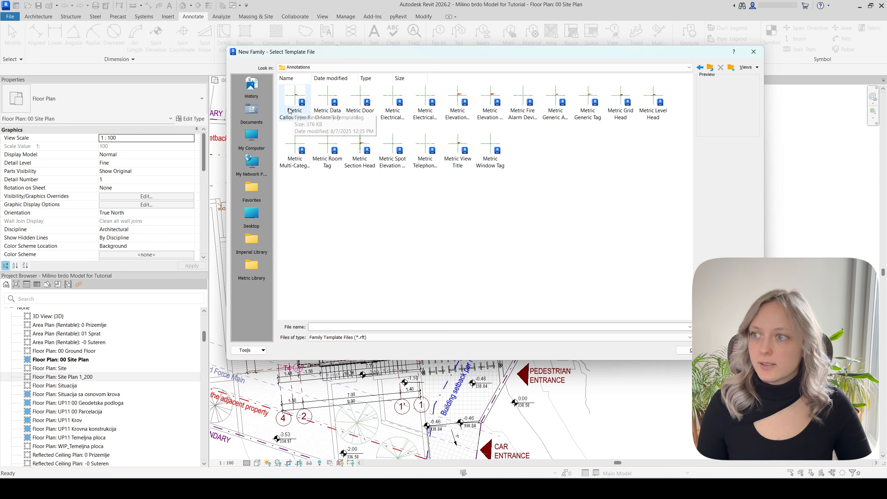
click(558, 107)
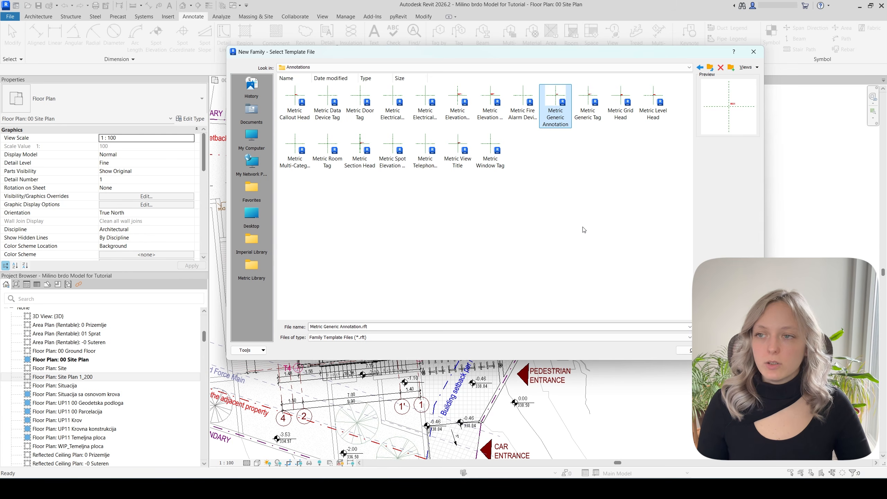
click(696, 350)
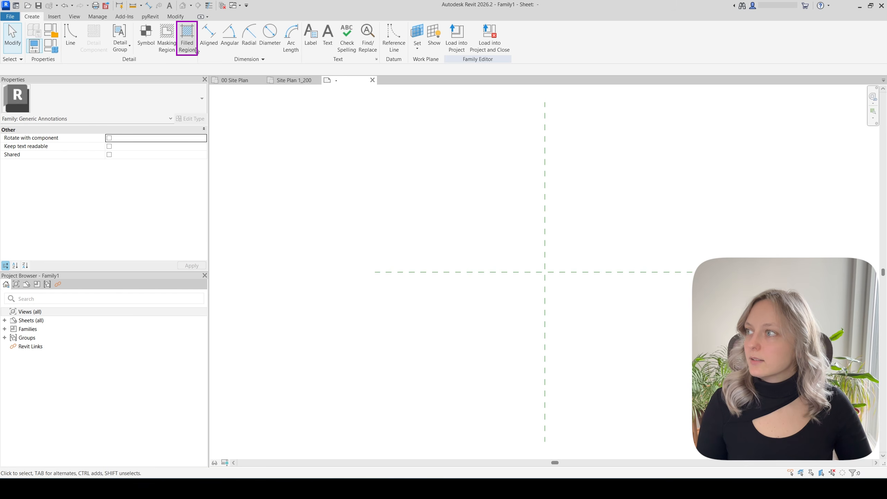
Start a filled region with a base about 55 mm long on the horizontal reference plane and a right-hand slope up to the vertical one
click(187, 38)
scroll(594, 262, up, 4)
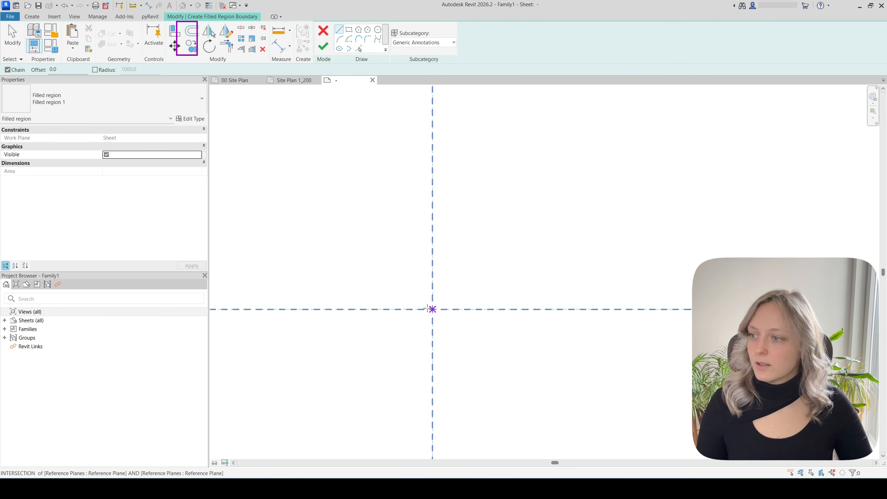
click(411, 309)
click(411, 284)
click(458, 284)
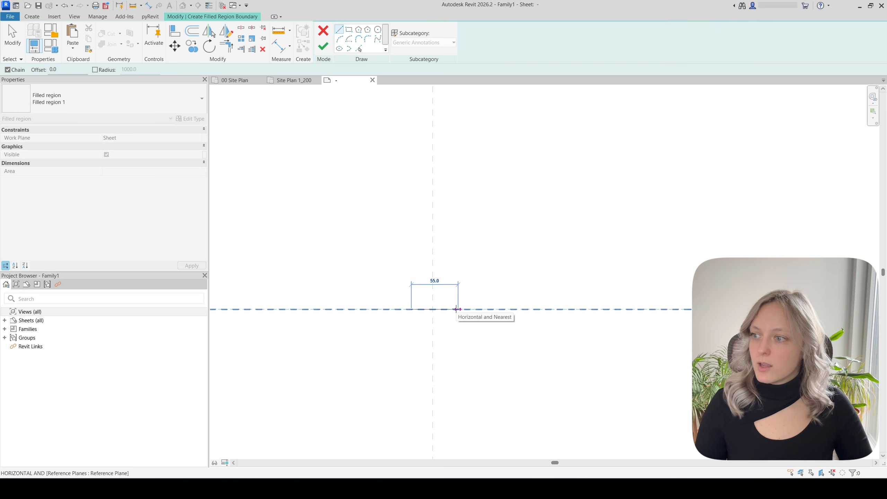
click(456, 309)
click(432, 284)
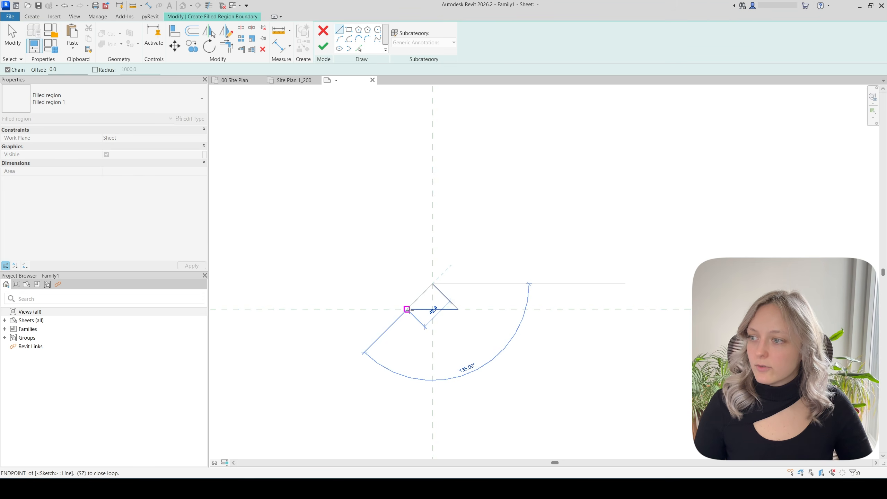
Mirror the sloped line about the vertical reference plane, extend the base to close the triangle, and finish the filled region
click(209, 31)
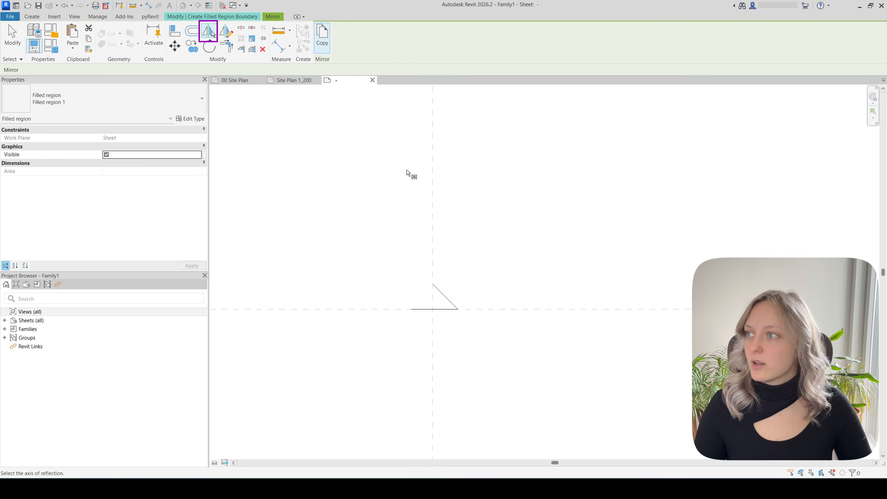
click(433, 245)
scroll(430, 324, up, 2)
click(429, 325)
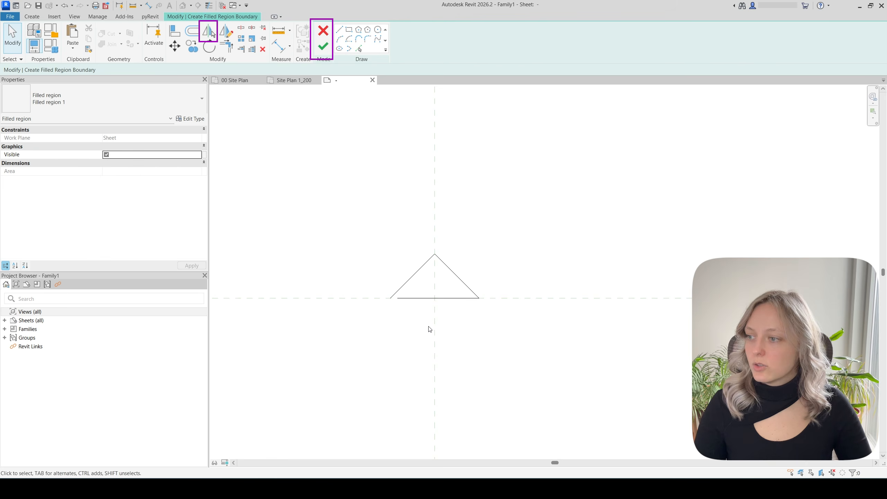
key(t)
key(l)
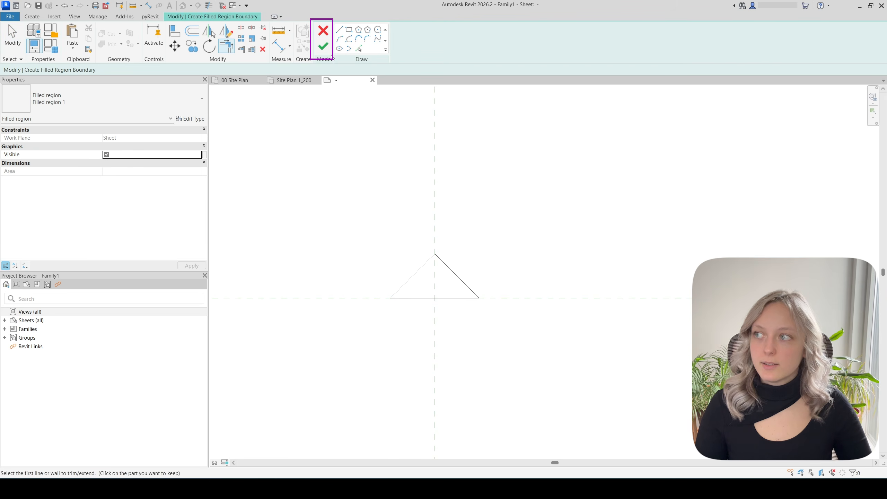
click(323, 46)
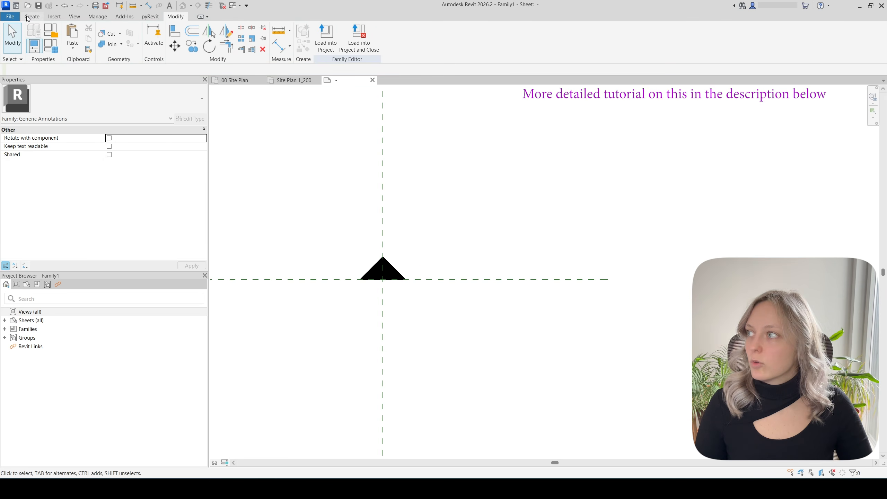
Start a label just below the triangle on the vertical reference plane and create an instance family parameter named Text with data type Text
click(33, 16)
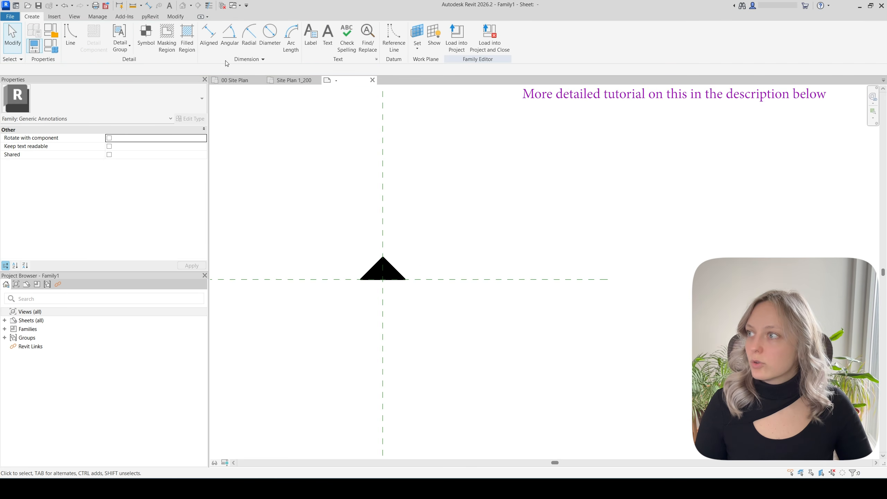
click(311, 45)
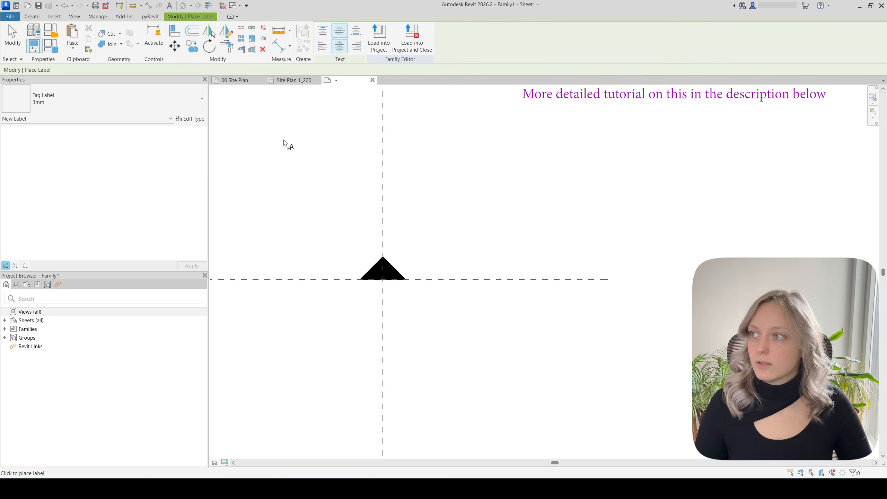
click(384, 298)
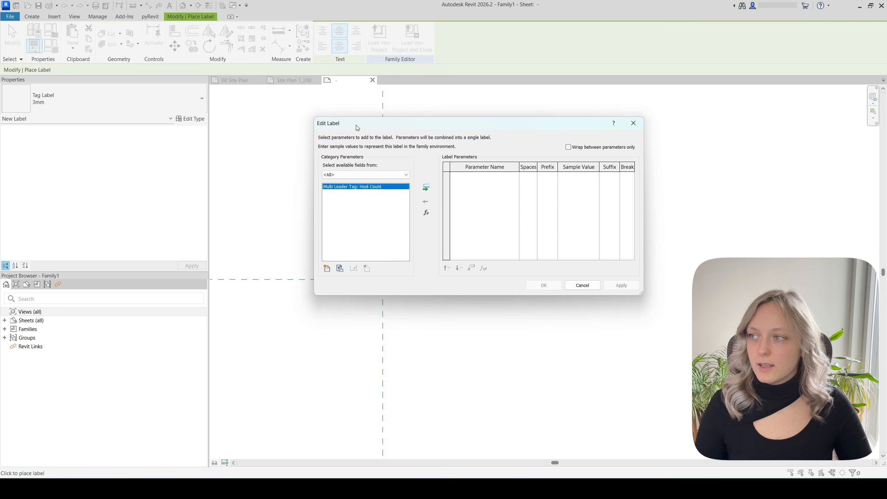
mouse_move(357, 128)
mouse_down()
mouse_move(309, 147)
mouse_move(304, 158)
mouse_up()
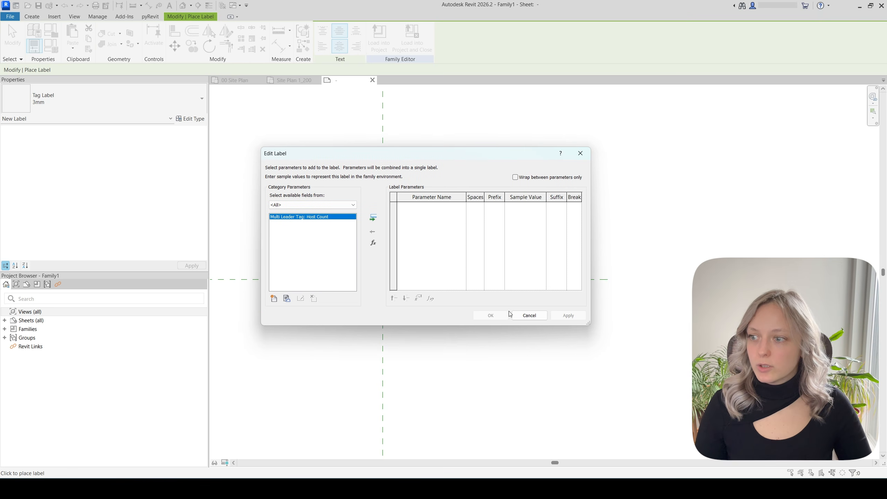
click(274, 299)
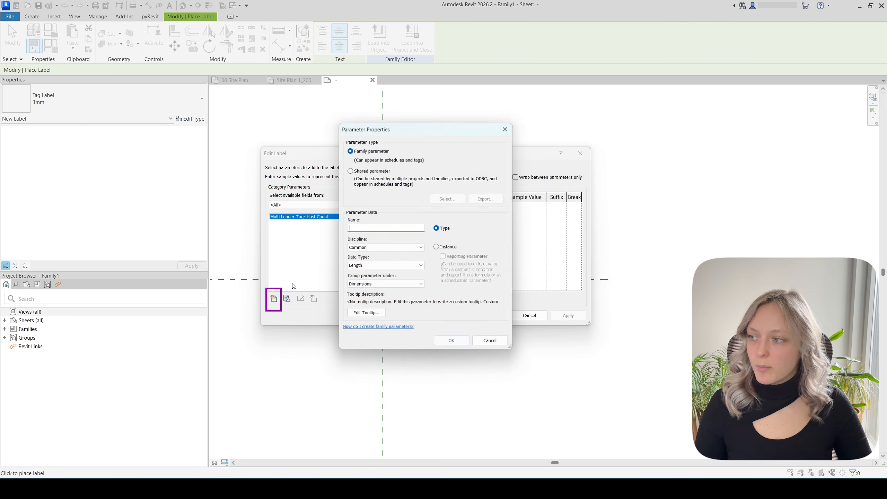
text(Text)
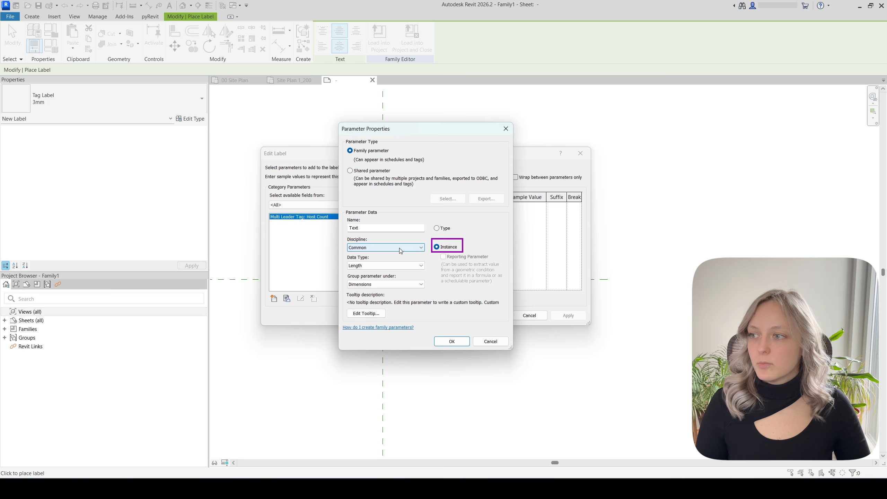
click(391, 267)
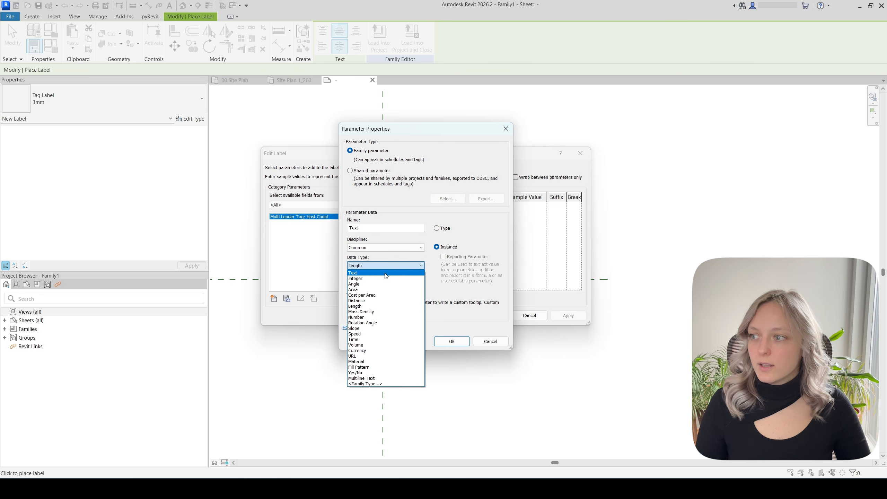
click(386, 273)
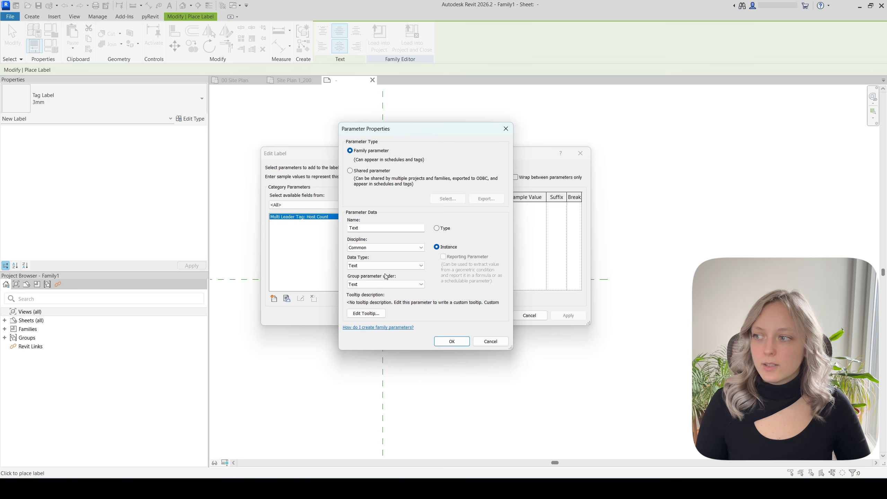
click(449, 342)
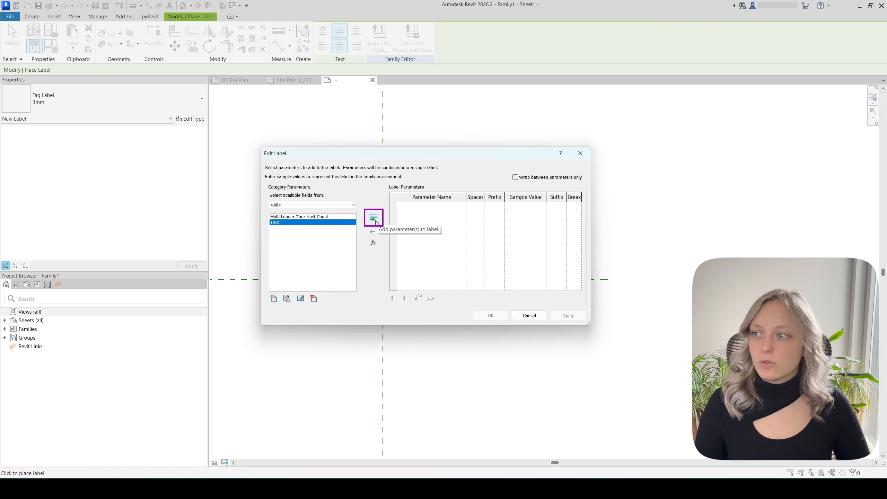
Add the Text parameter to the label and finish placing it
click(373, 217)
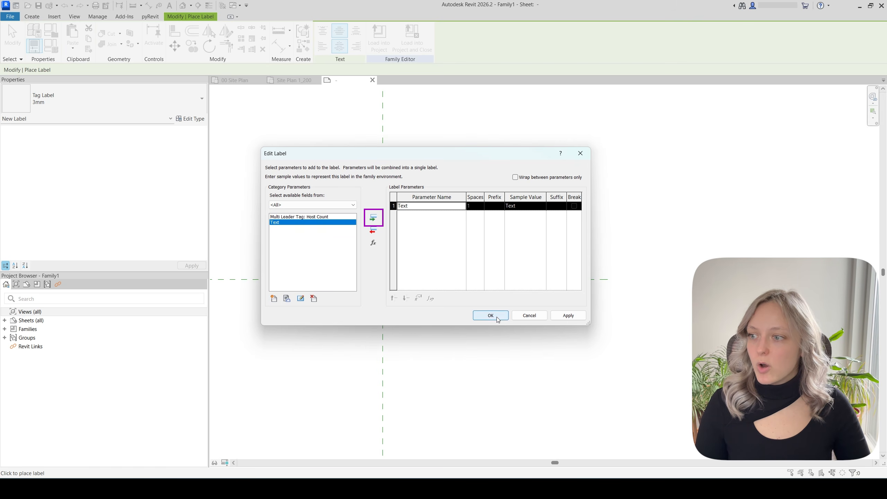
click(491, 316)
scroll(388, 304, up, 3)
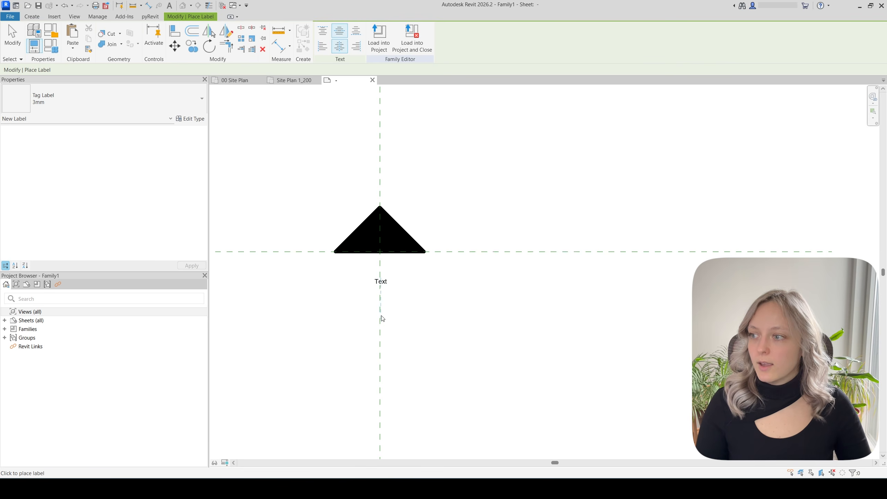
key(Escape)
Rename the placed label's type to 2.5
scroll(378, 282, up, 2)
click(378, 282)
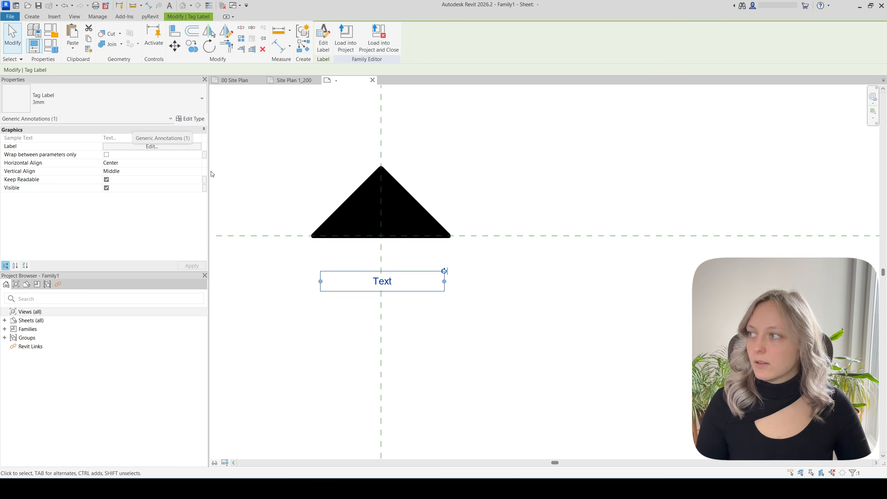
click(189, 119)
click(498, 145)
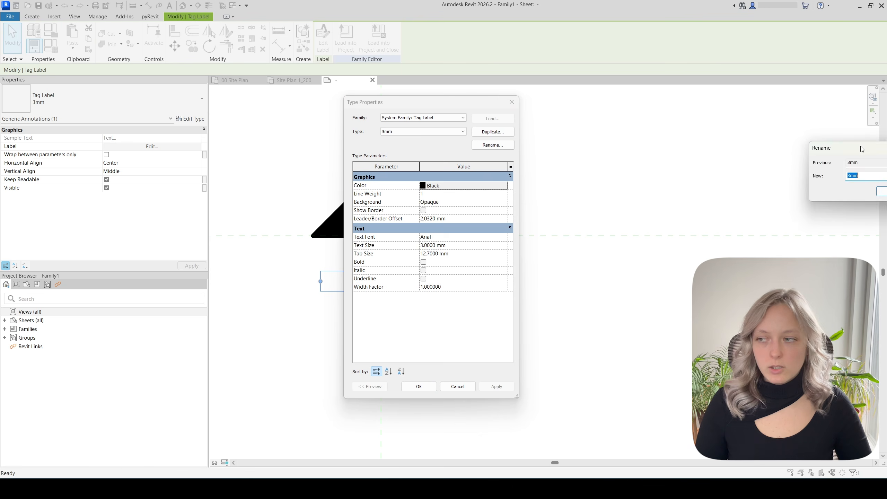
drag(838, 146, 438, 196)
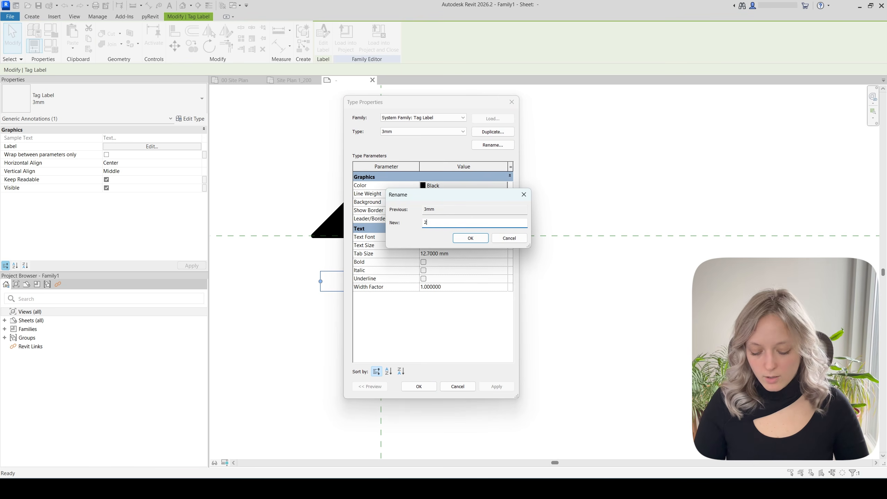
text(2.5)
click(479, 240)
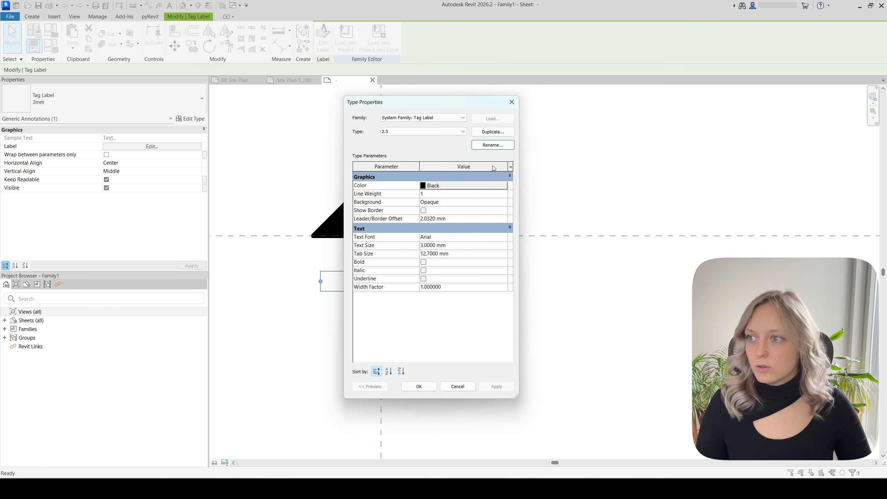
Set the label type's text font to Arial Narrow and apply the type properties
click(443, 238)
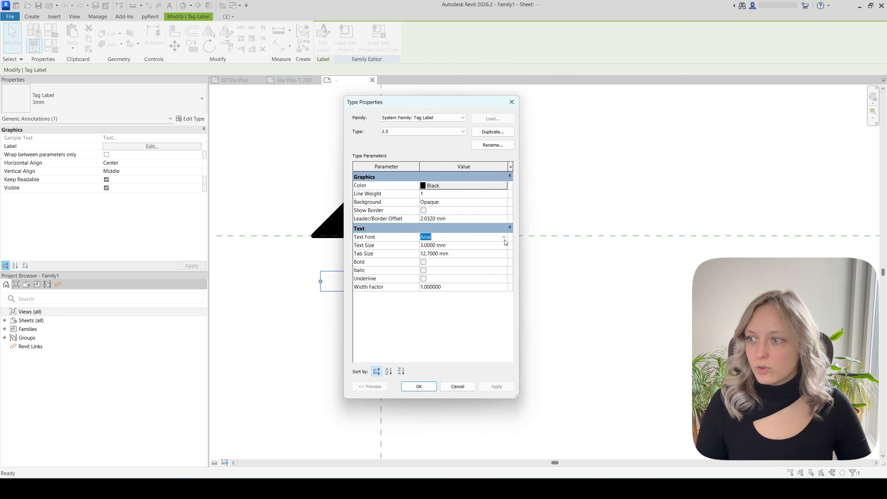
click(504, 237)
click(425, 267)
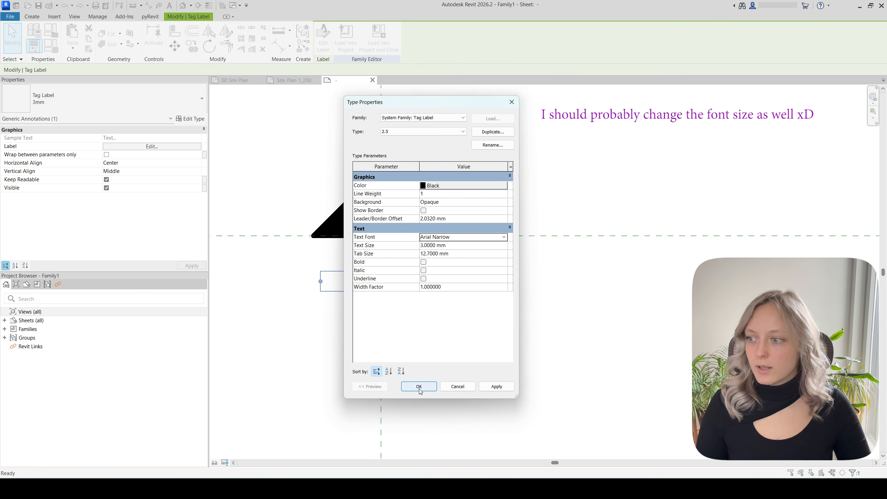
click(419, 386)
Move the Text label up along the vertical reference plane, close beneath the triangle's base
scroll(369, 309, up, 1)
drag(386, 276, 386, 239)
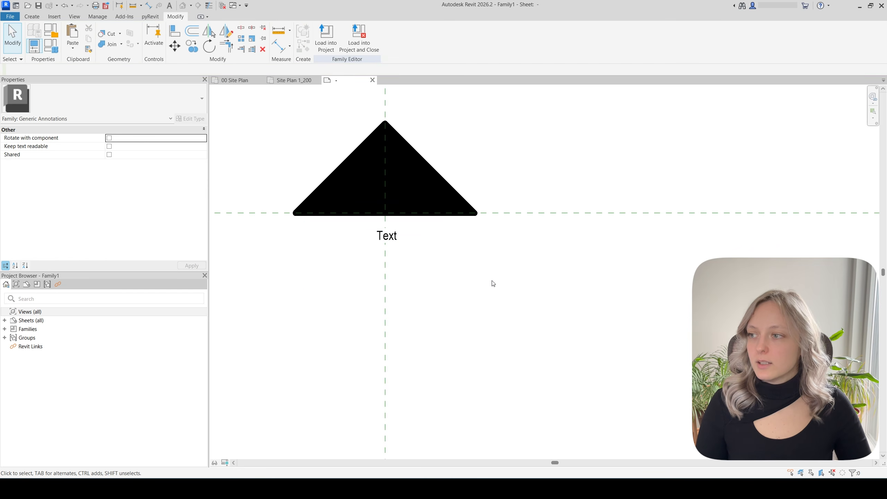
middle_drag(503, 308, 508, 324)
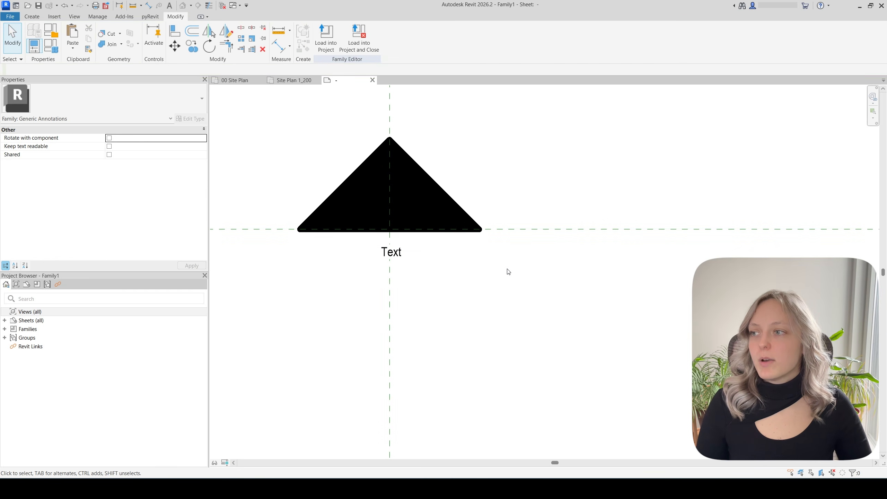
Edit the filled region's boundary and scale all three lines numerically by 0.5 about the midpoint of the triangle's base
click(455, 203)
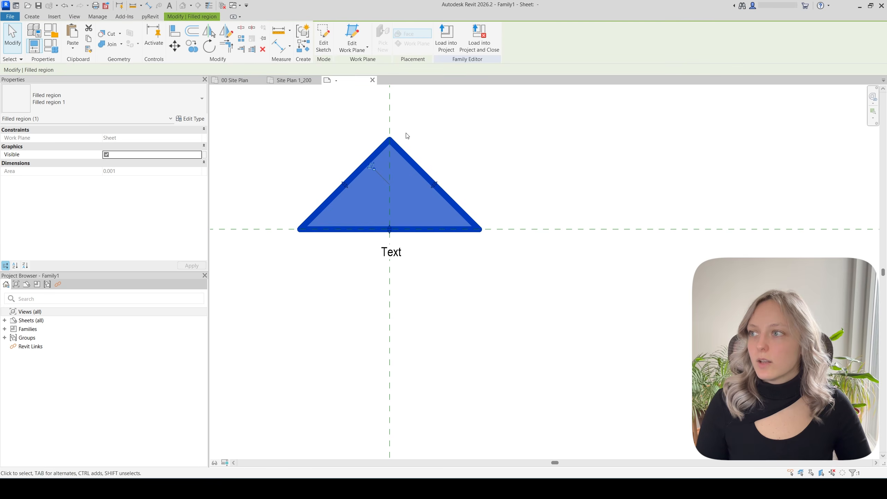
click(329, 49)
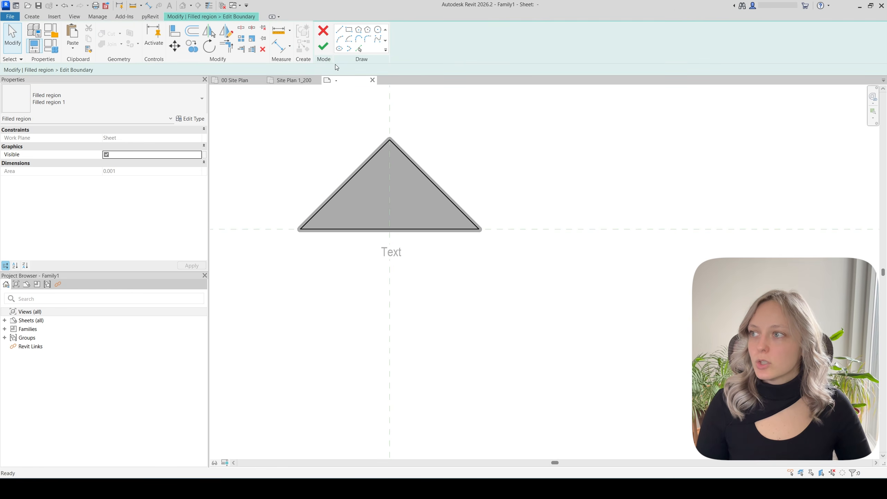
drag(251, 103, 561, 337)
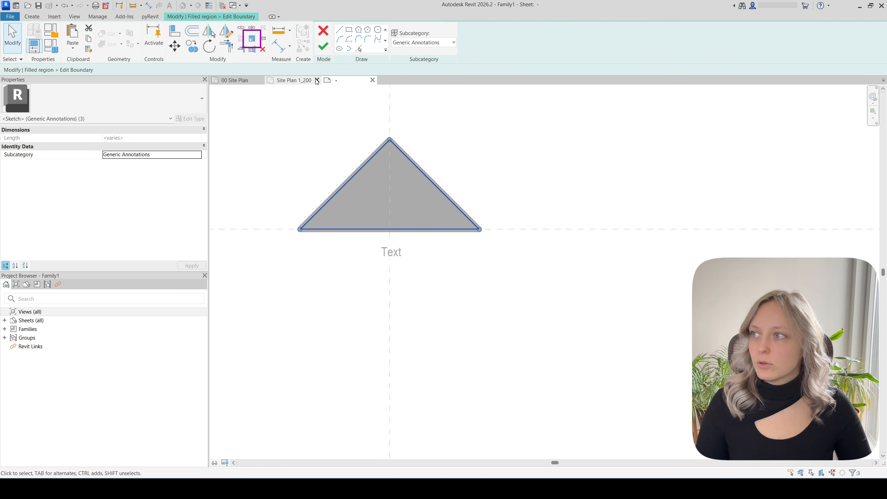
click(252, 41)
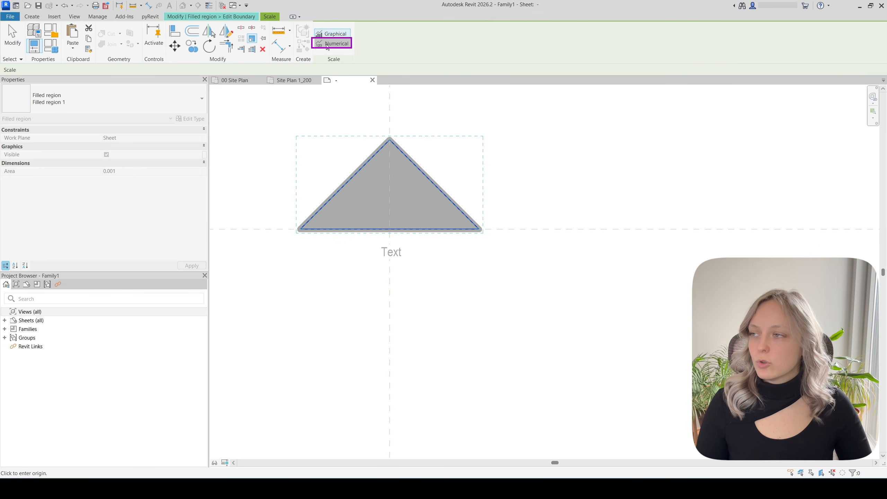
click(327, 45)
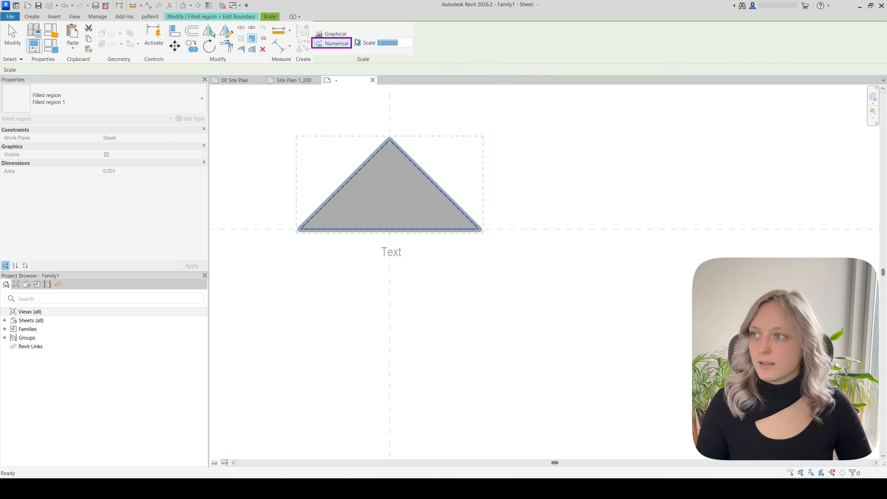
text(0.5)
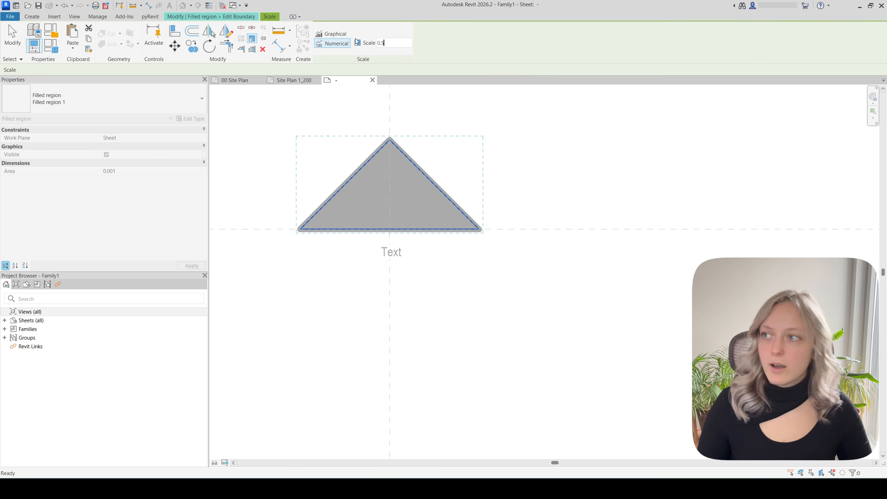
click(388, 228)
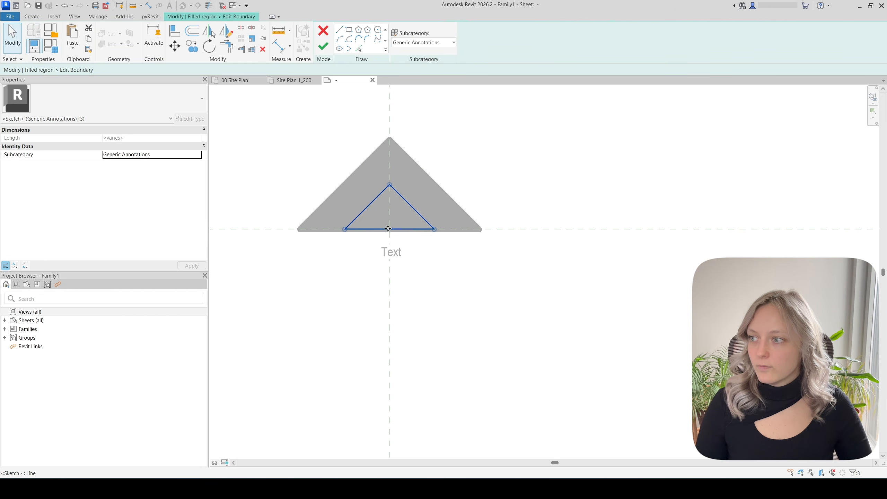
Scale the filled region's triangular boundary by 0.7 about the midpoint of its base and finish the sketch
key(Escape)
scroll(304, 247, up, 3)
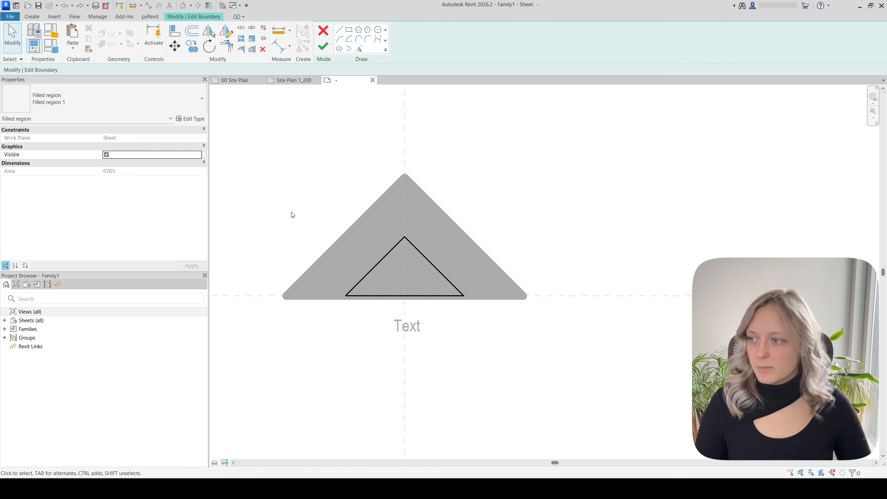
drag(291, 209, 514, 374)
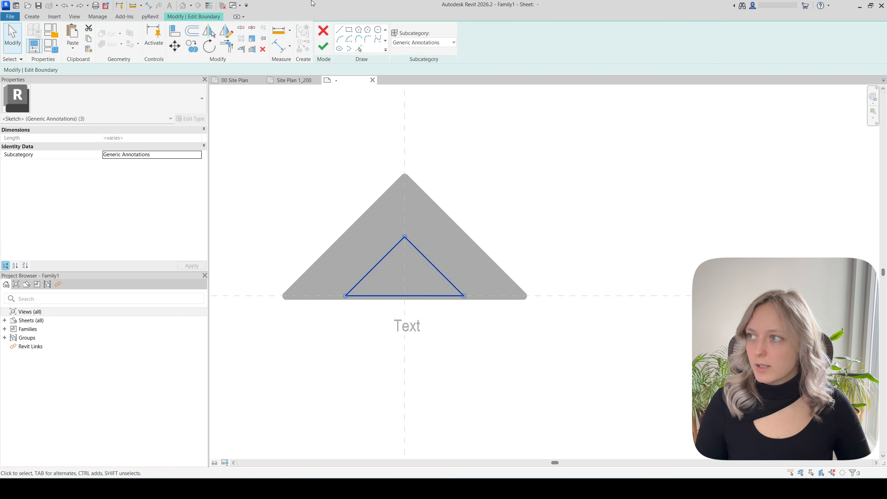
click(252, 38)
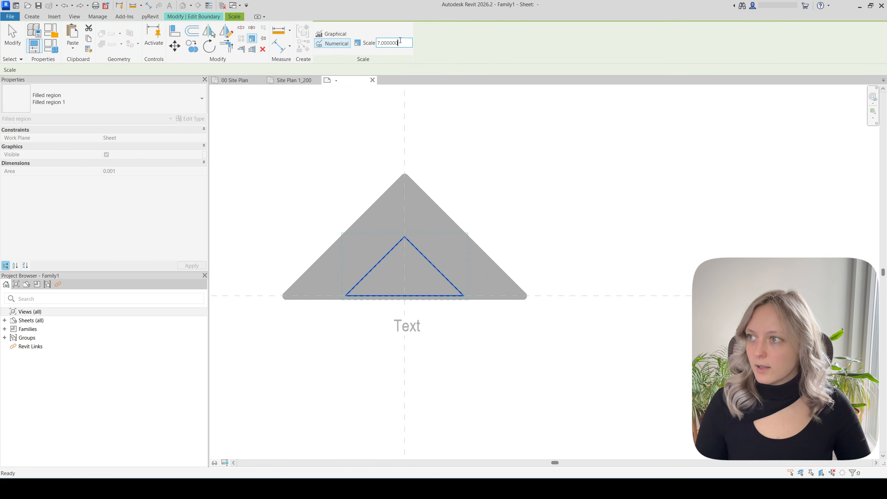
text(0.7)
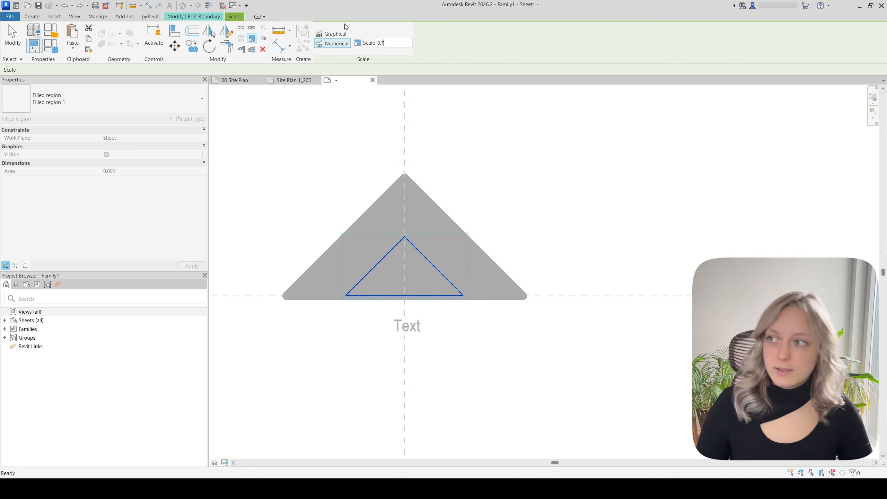
click(404, 296)
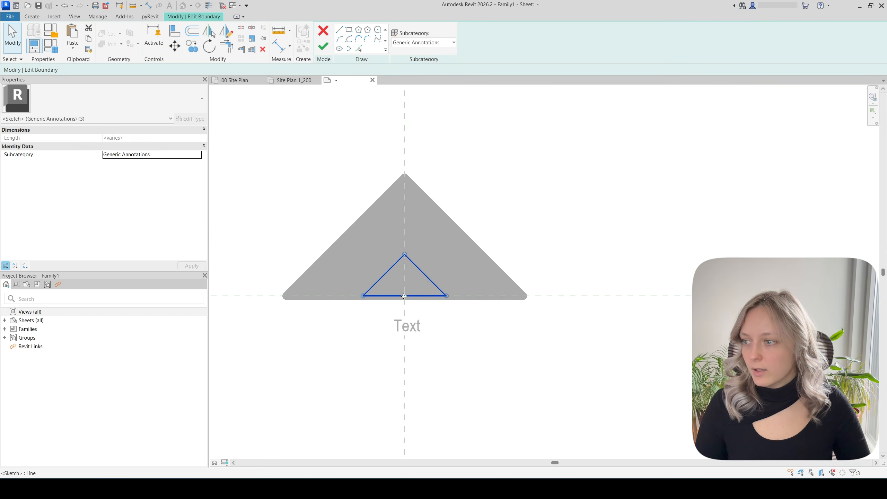
scroll(455, 331, up, 1)
click(323, 46)
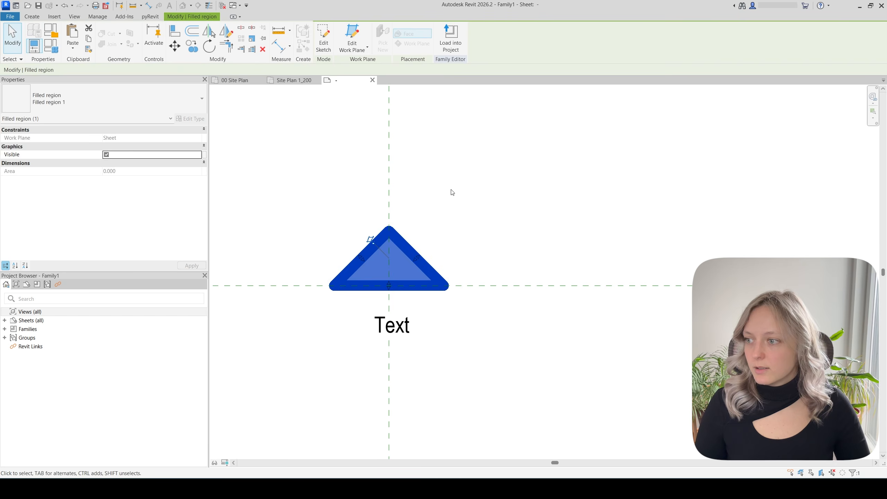
Move the text label up so it sits closer beneath the triangle
click(451, 193)
click(404, 328)
drag(404, 328, 400, 313)
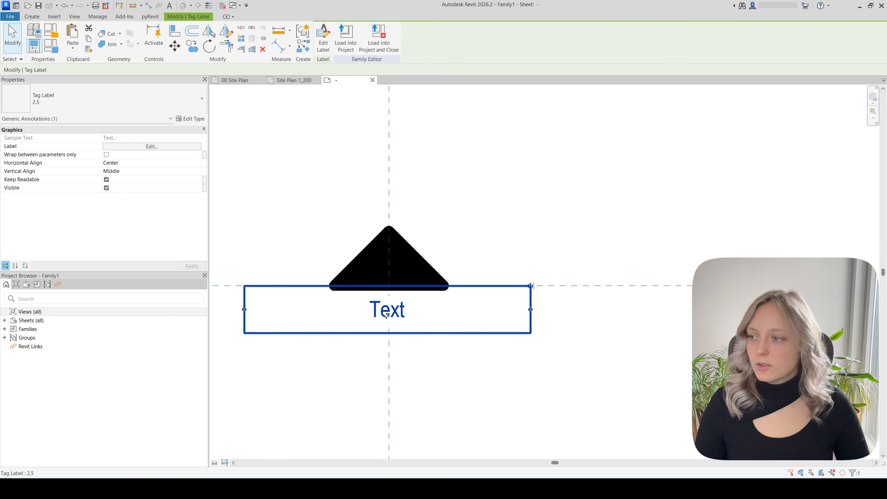
Set the background of the label's type to Transparent
click(195, 119)
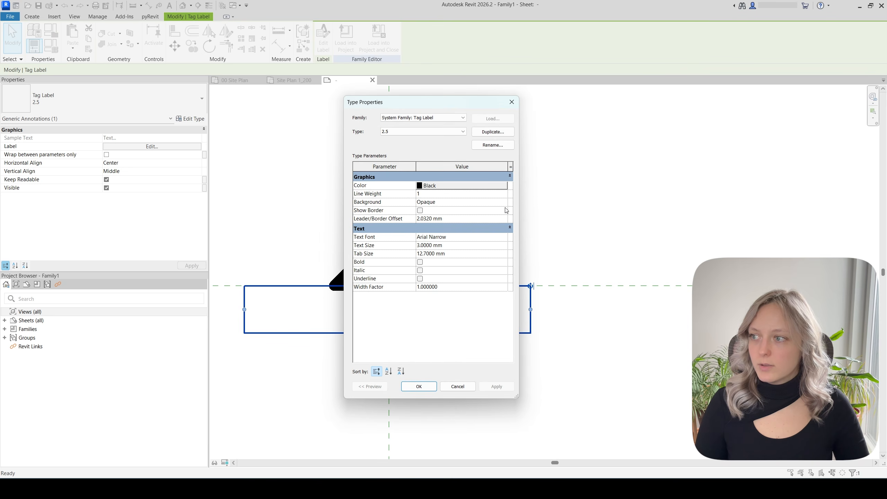
click(503, 203)
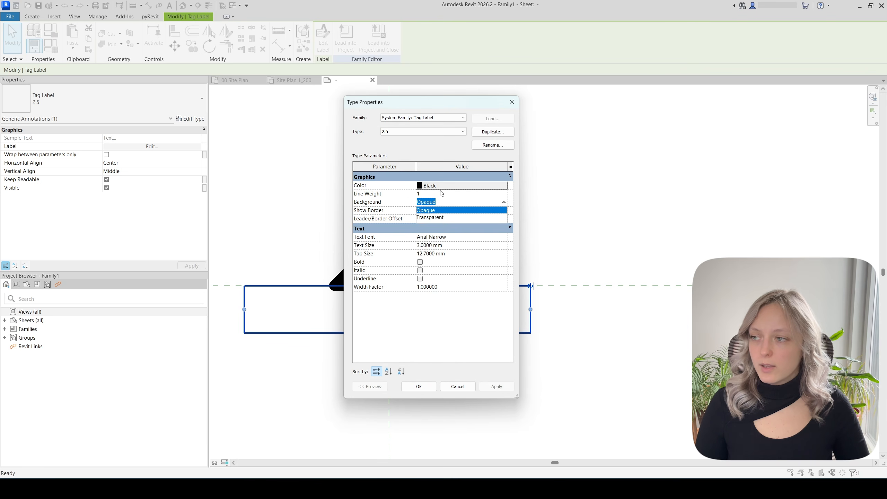
click(441, 218)
click(419, 386)
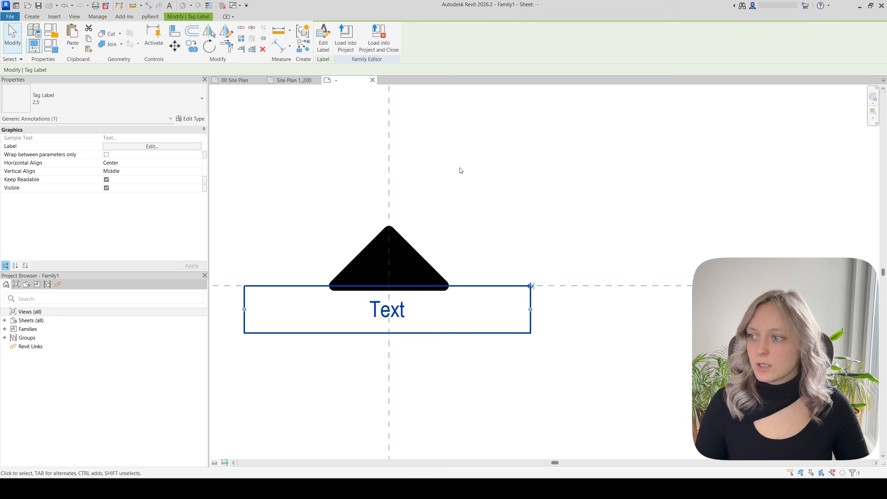
Load the family into the project and place the arrow in the Site Plan 1_200 view, pointing at the building's main entrance
click(353, 33)
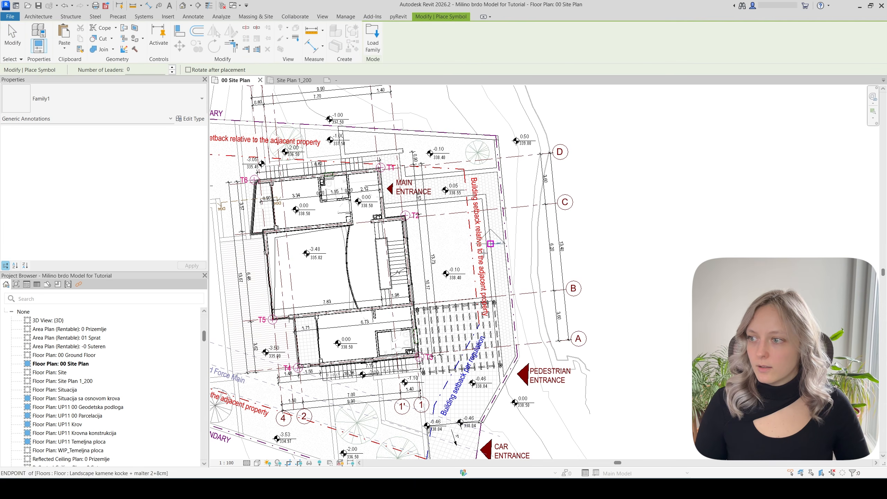
scroll(447, 237, up, 2)
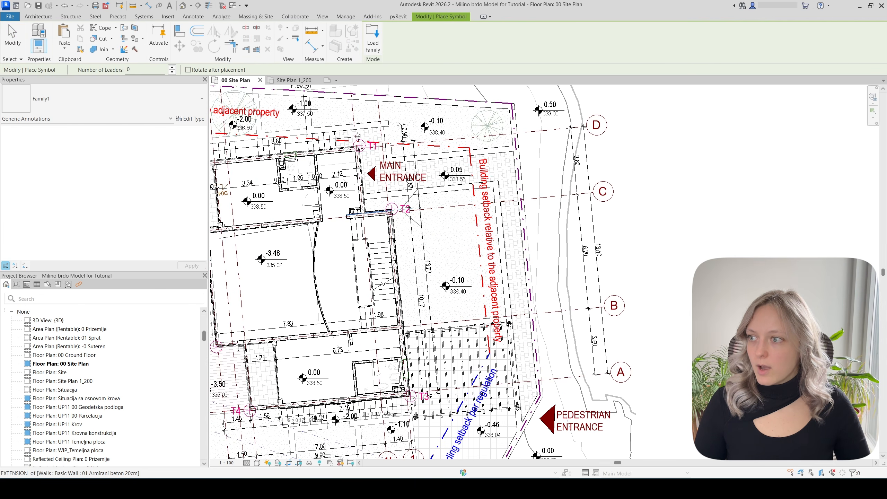
click(297, 81)
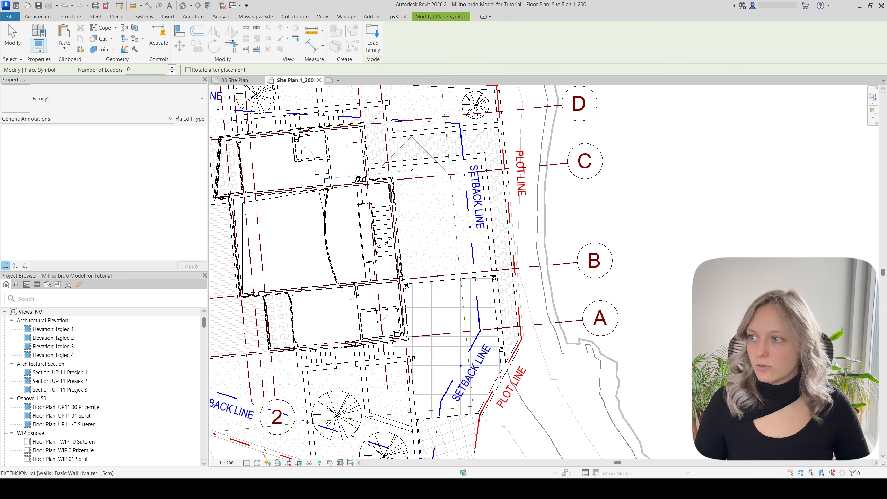
scroll(413, 152, up, 2)
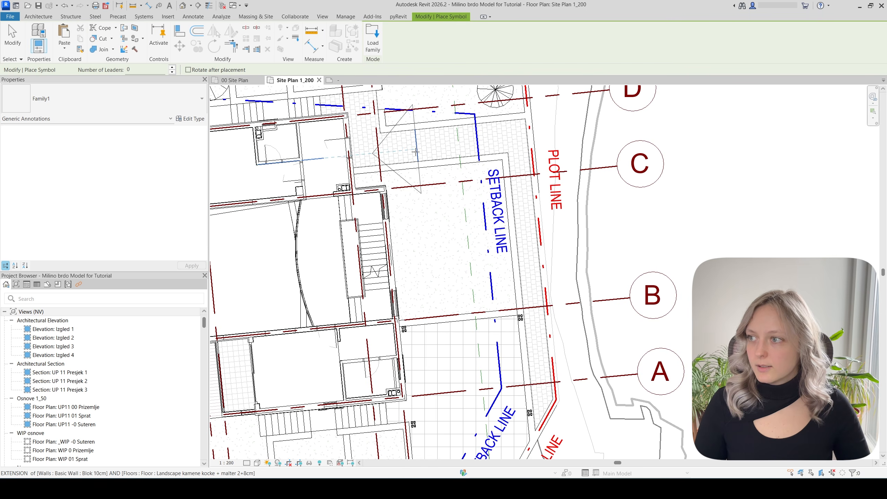
click(415, 151)
key(Escape)
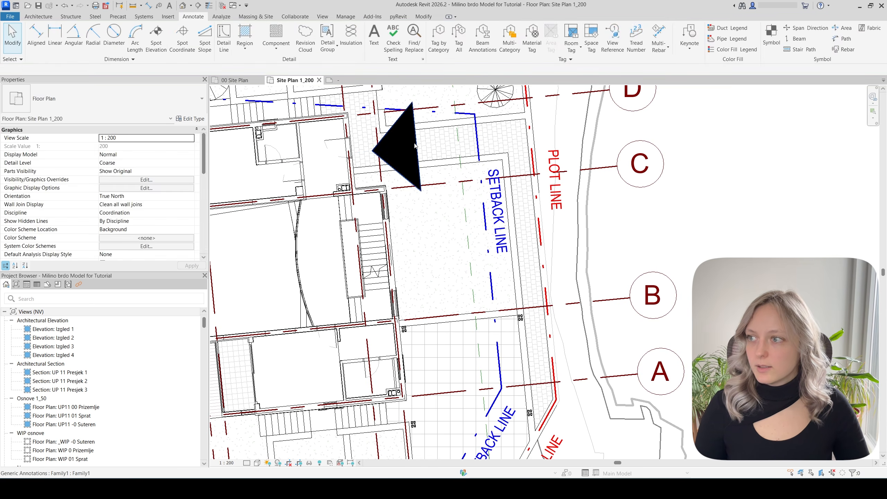
Enter MAIN ENTRANCE as the text of the placed arrow symbol
click(415, 146)
scroll(439, 179, down, 2)
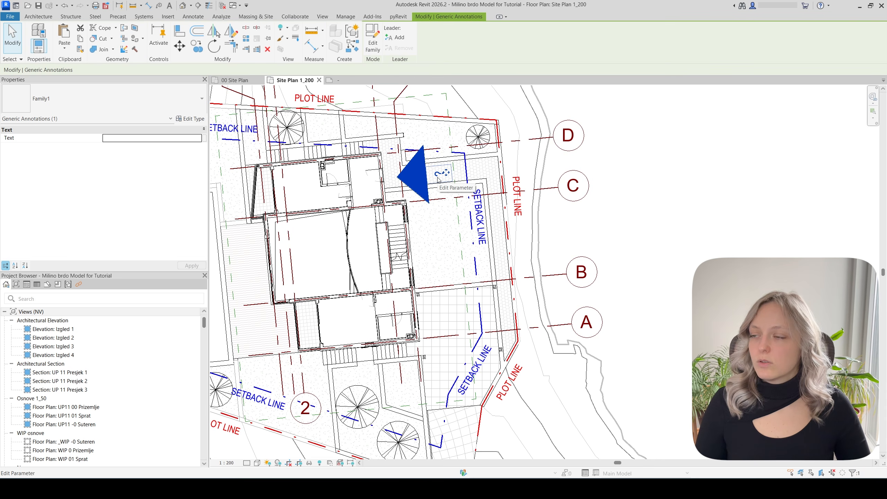
click(439, 180)
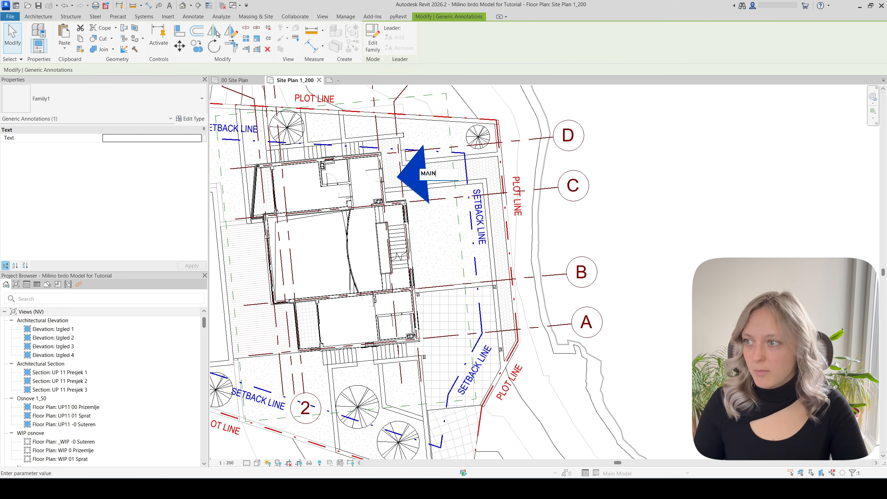
text(MAIN ENTRA)
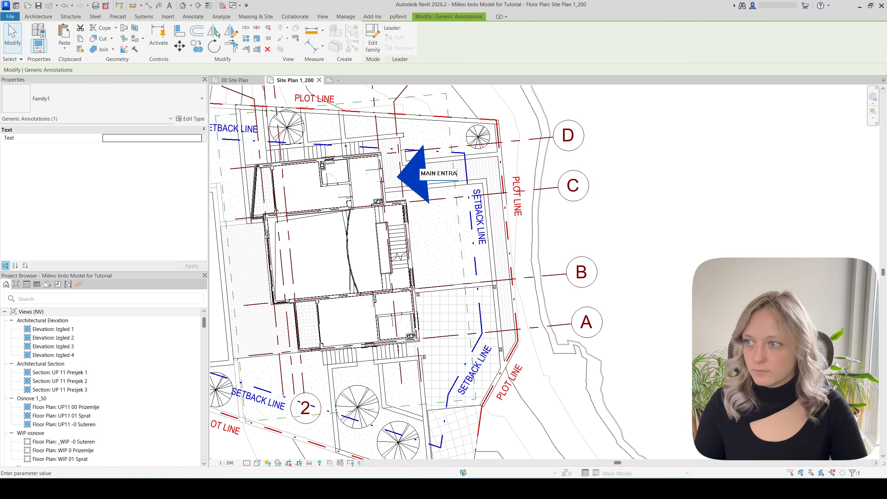
text(NCE)
key(Return)
scroll(503, 208, up, 1)
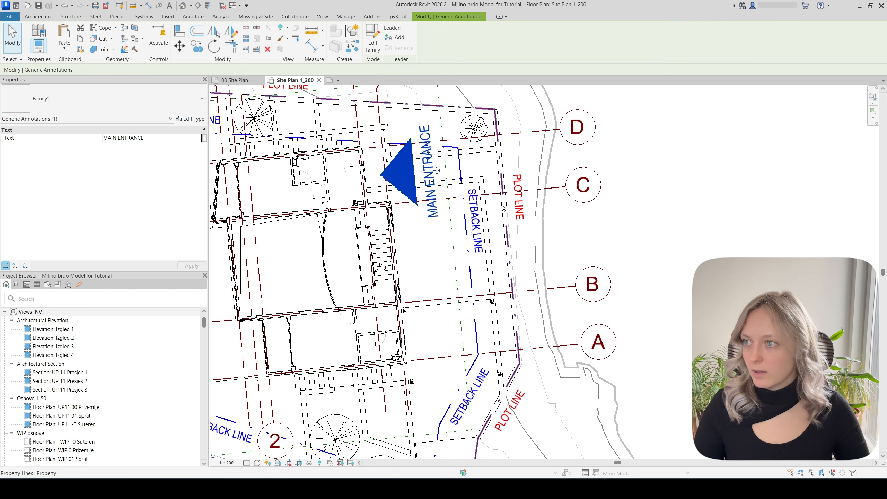
key(Escape)
scroll(651, 279, down, 2)
scroll(652, 269, up, 1)
middle_drag(651, 277, 640, 299)
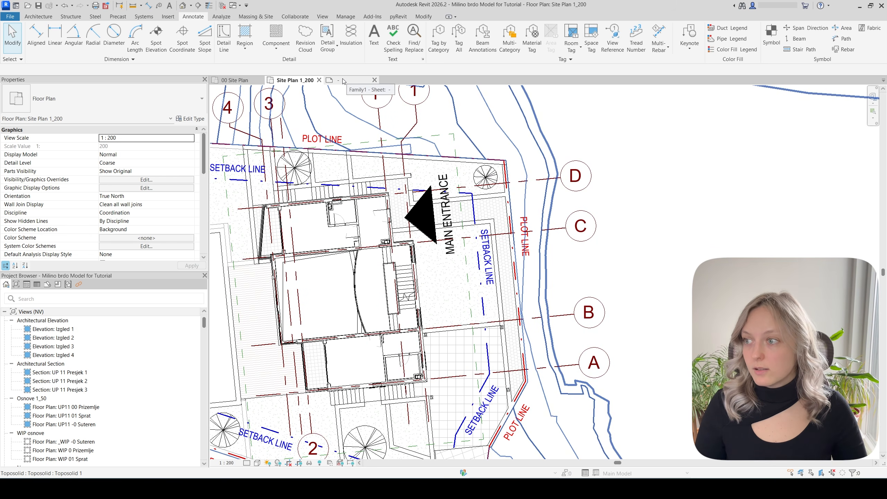
Return to the arrow family and set the label type's text size to 2.5 mm
click(343, 81)
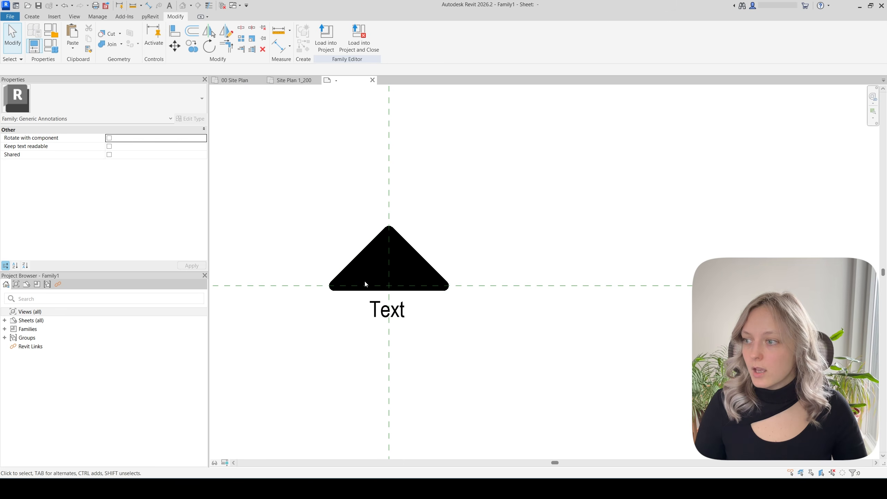
click(367, 304)
click(191, 118)
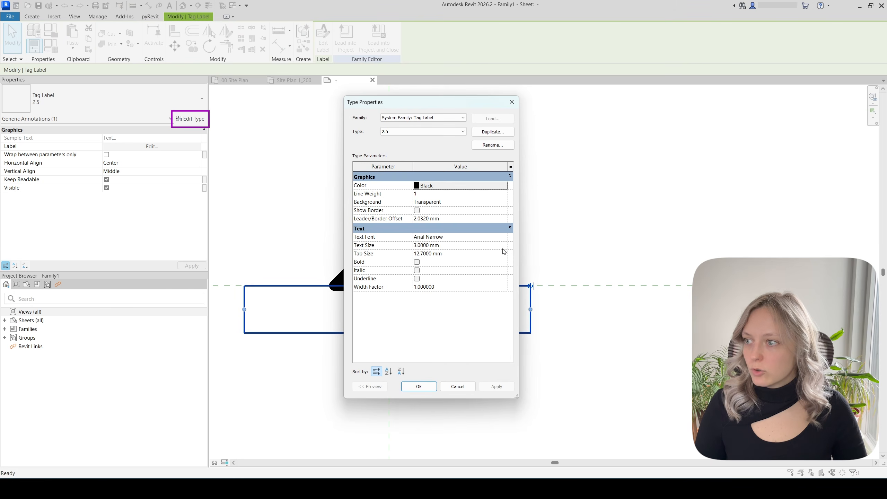
click(460, 246)
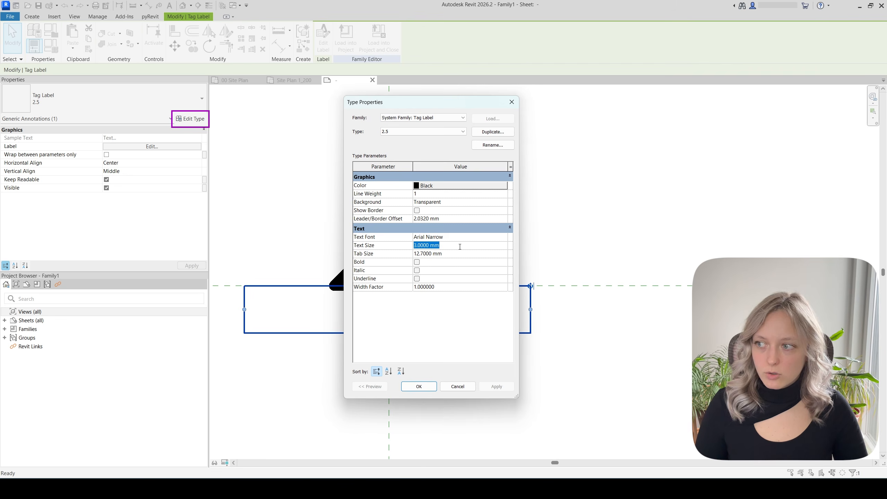
text(2)
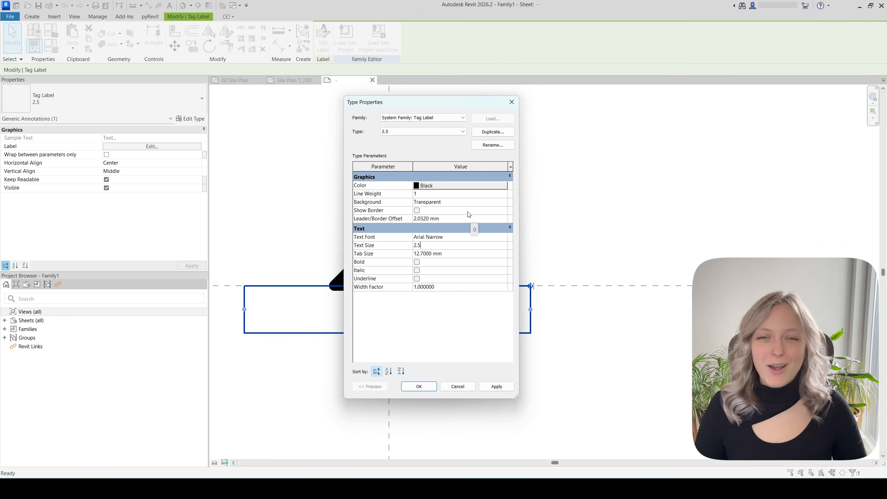
click(419, 386)
Scale the filled region's triangular boundary by 0.5 about its base midpoint and finish the sketch
double_click(349, 267)
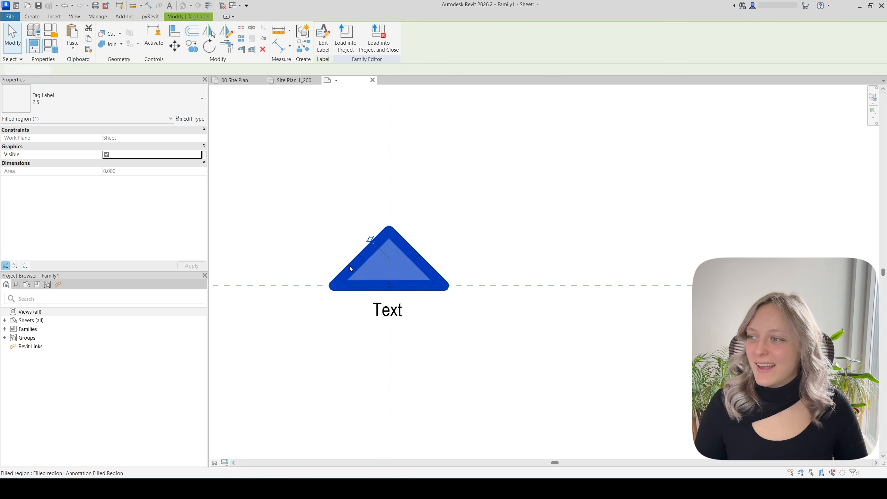
drag(420, 304, 531, 400)
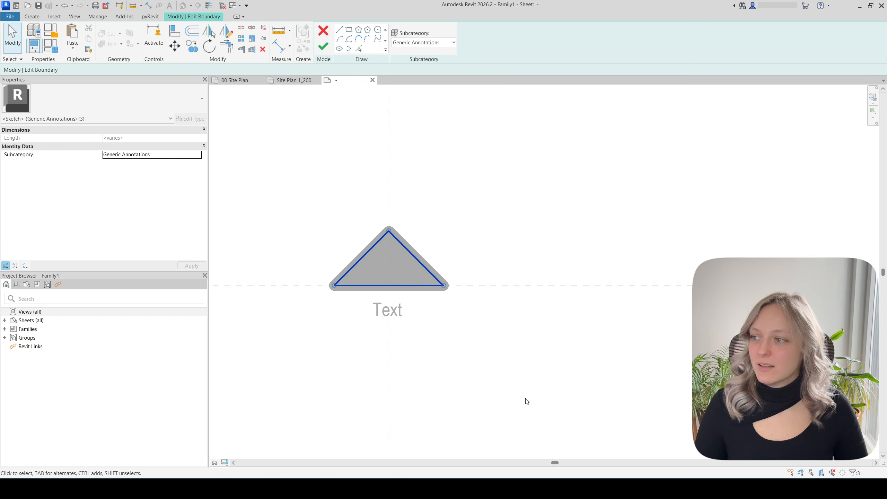
click(251, 39)
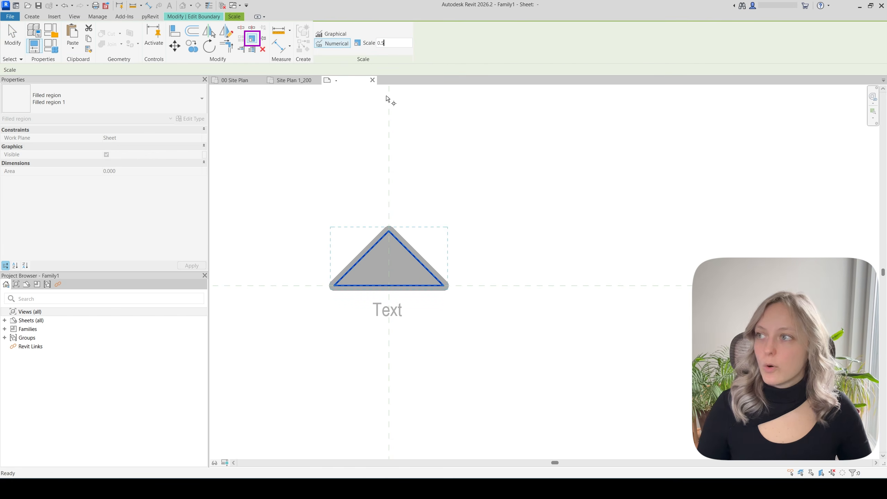
click(389, 286)
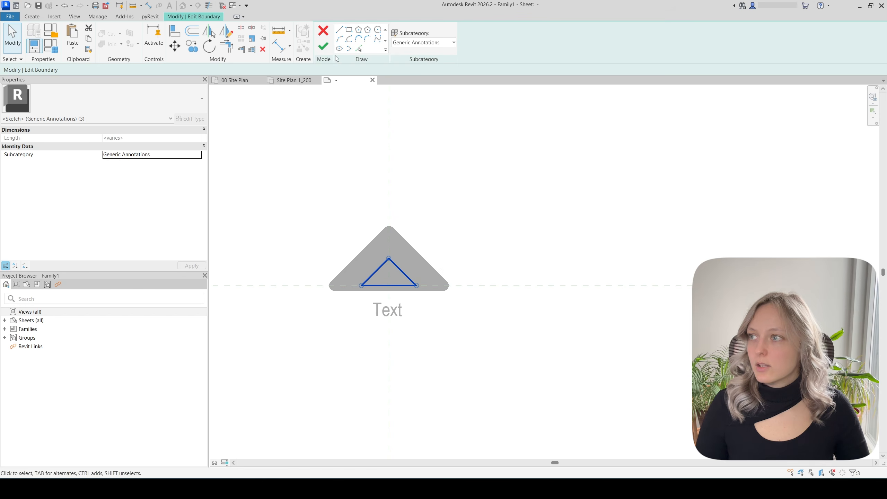
click(323, 46)
Move the label up against the smaller triangle and reload the family into the project, overwriting the existing version
click(379, 316)
drag(379, 316, 376, 303)
click(351, 47)
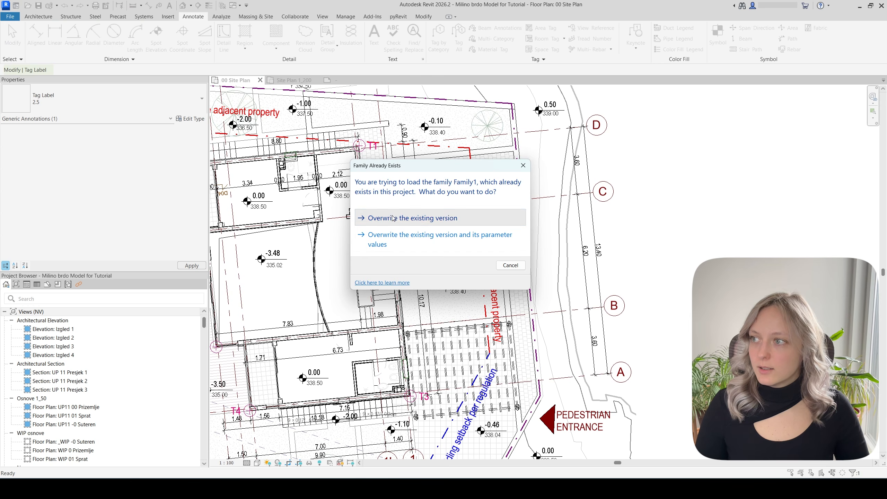
click(392, 217)
Move the MAIN ENTRANCE arrow in the Site Plan 1_200 view closer to the building's entrance
click(281, 81)
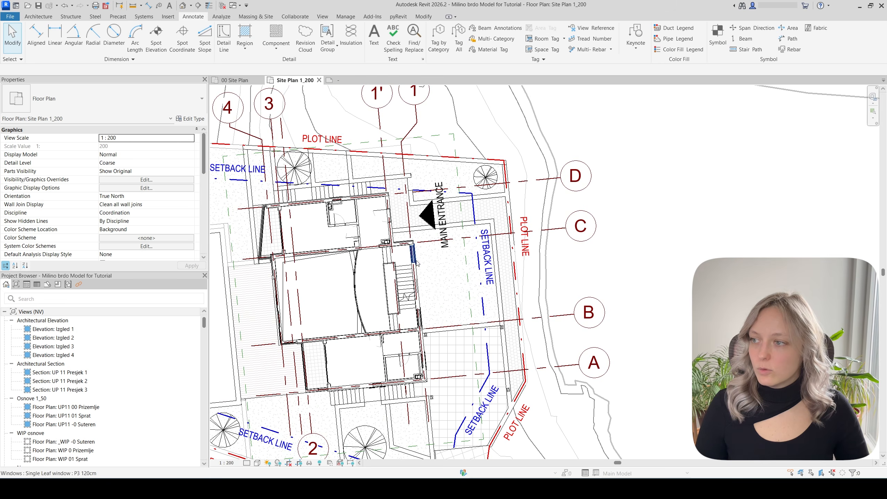
scroll(461, 215, up, 2)
scroll(407, 230, up, 1)
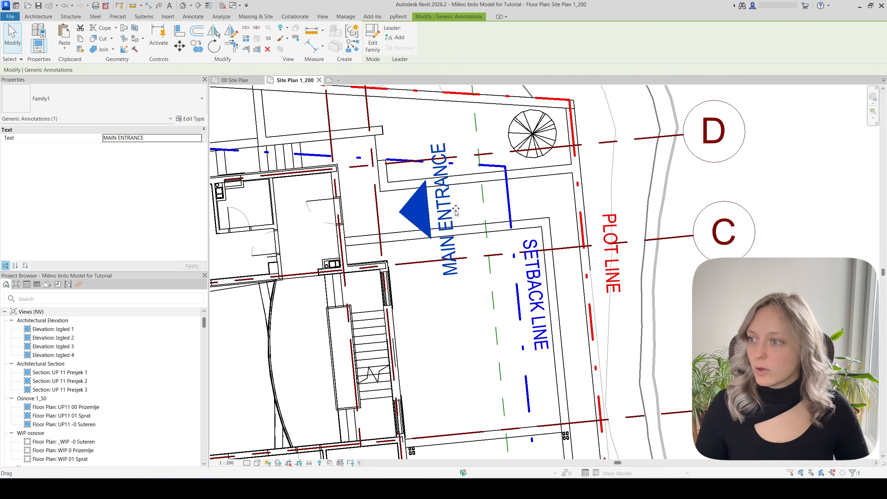
mouse_move(456, 210)
mouse_down()
mouse_move(401, 204)
mouse_move(414, 208)
mouse_up()
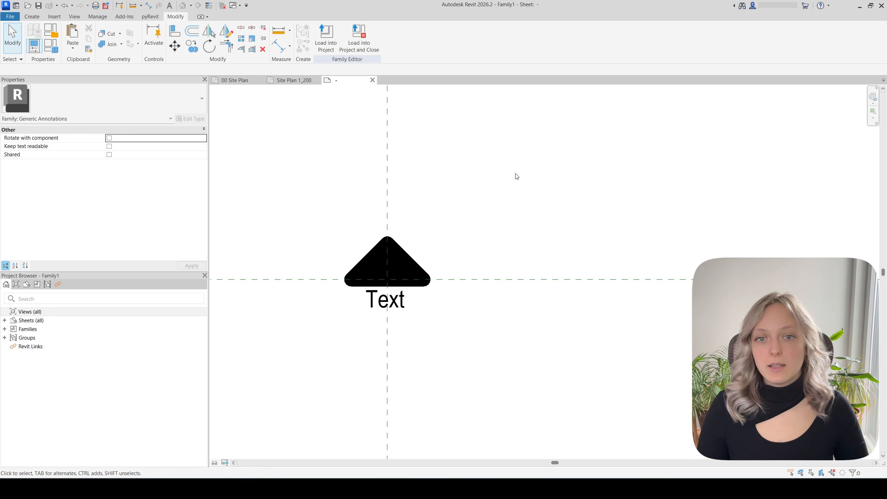
Save the family in the Generic Annotations folder under the name Entrance arrow
click(9, 17)
mouse_move(27, 133)
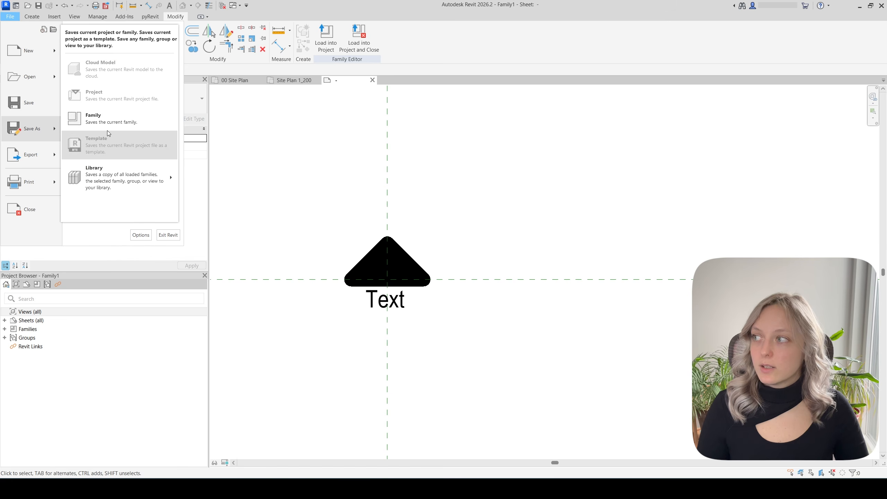
click(113, 121)
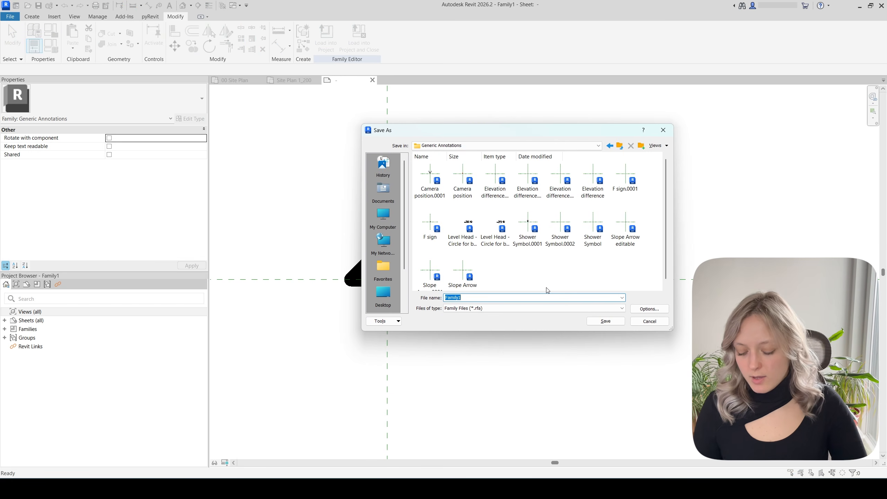
text(Entrance arrow)
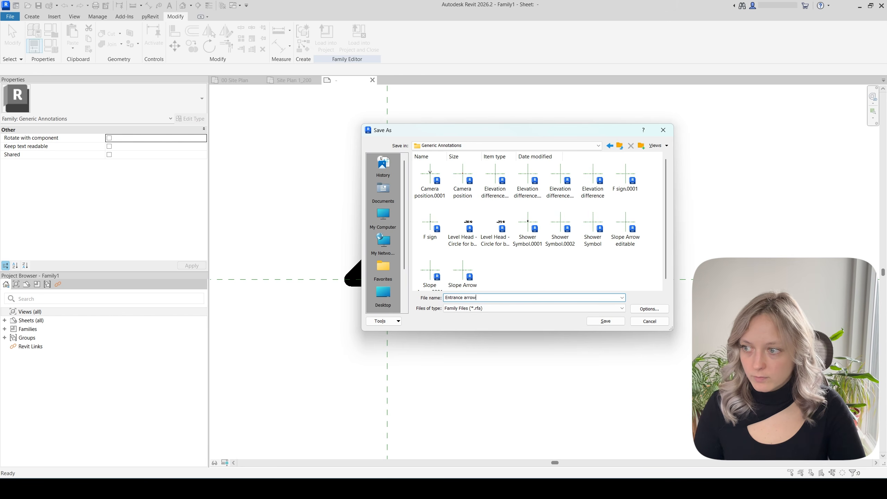
click(606, 321)
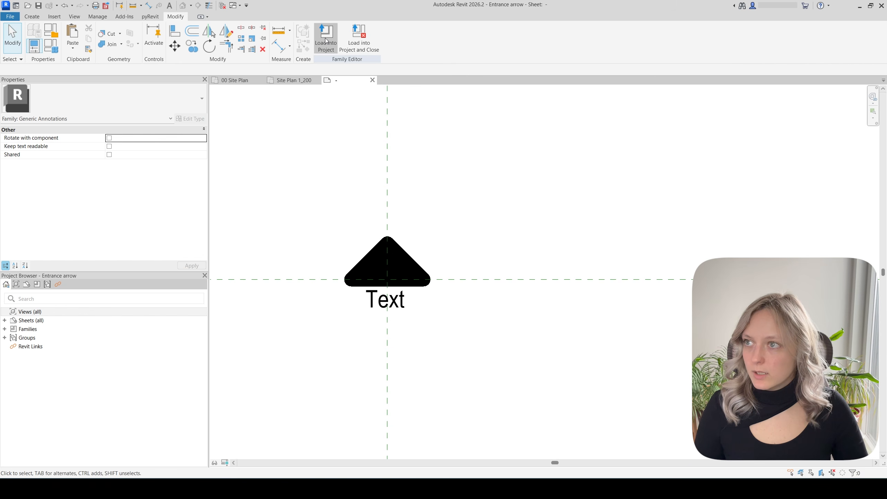
Load the Entrance arrow family into the project, go to the Site Plan 1_200 view and end symbol placement
click(326, 41)
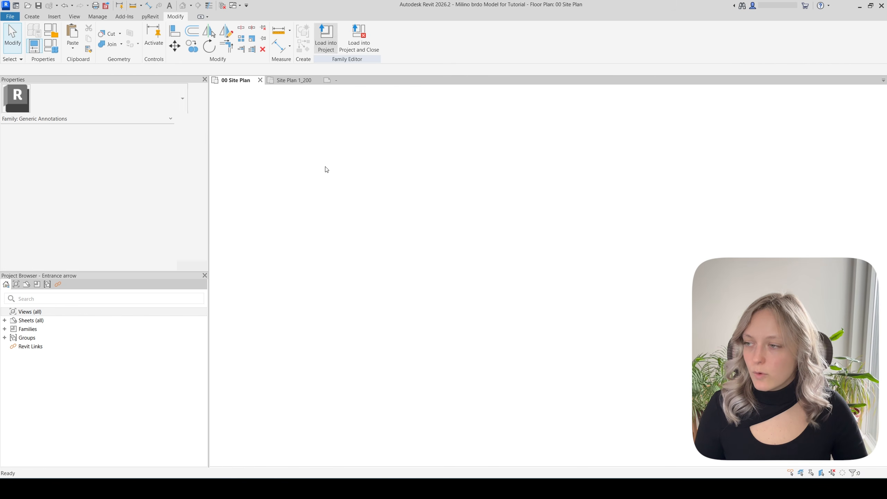
click(294, 80)
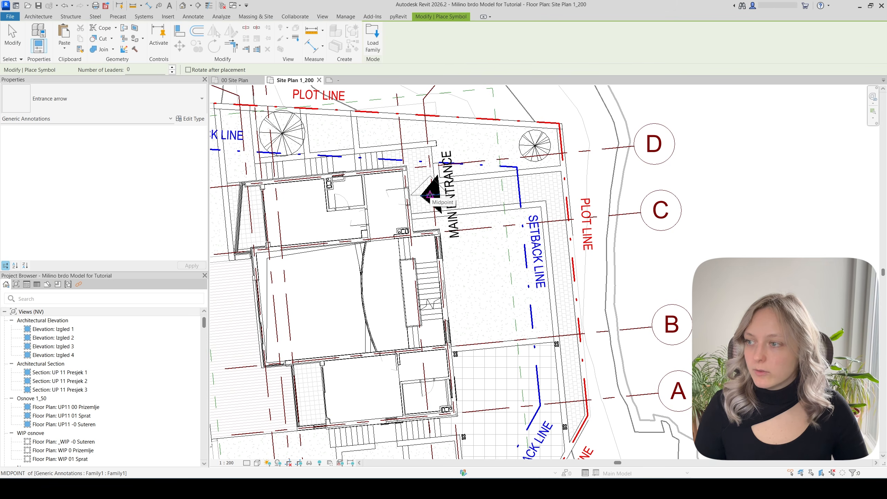
click(430, 194)
key(Escape)
Change the placed Family1 arrow to the Entrance arrow type and set its label to Main Entrance
click(455, 193)
click(70, 92)
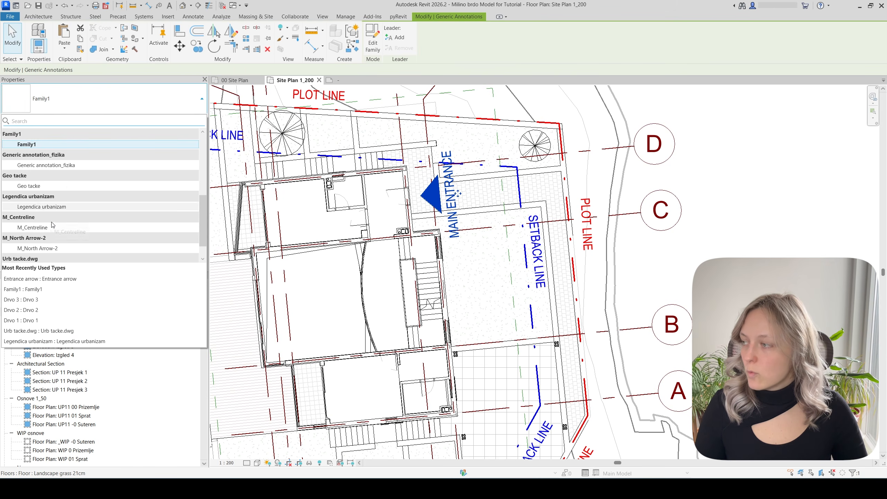
scroll(64, 237, up, 1)
scroll(64, 237, up, 1)
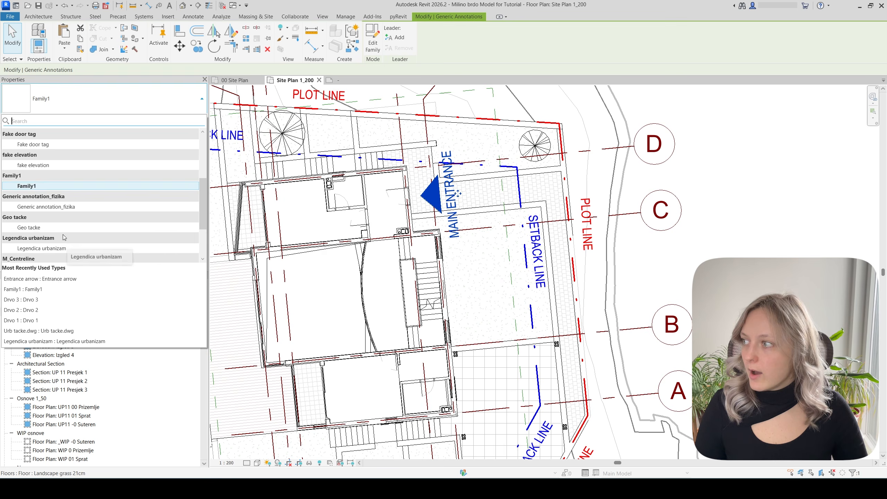
click(98, 210)
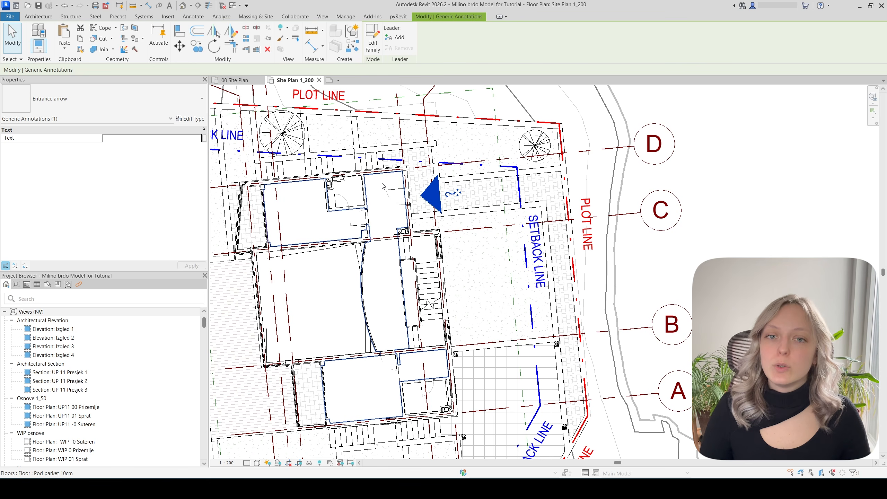
click(448, 198)
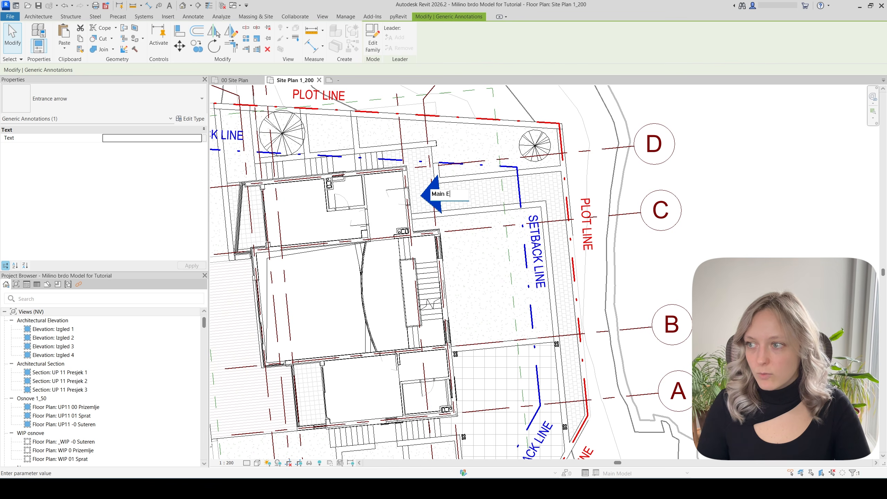
text(Main Entrance)
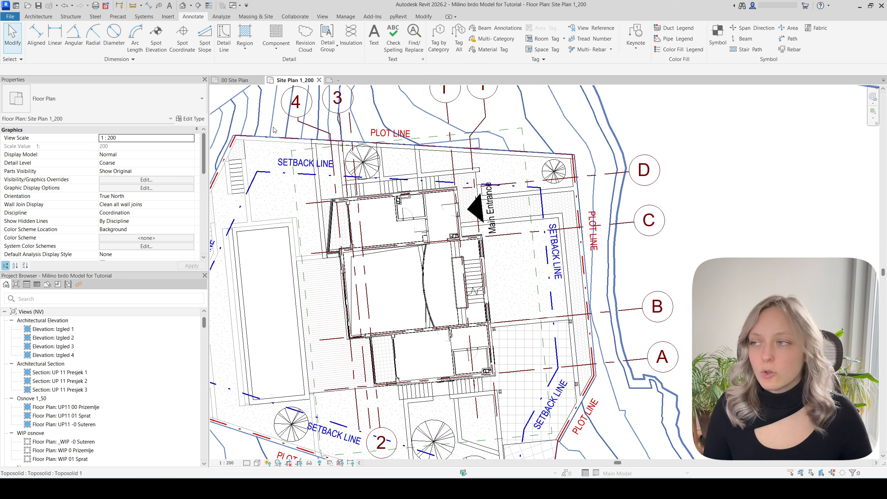
In the Entrance arrow family, rename the triangle's filled region type to Dark Red
click(344, 82)
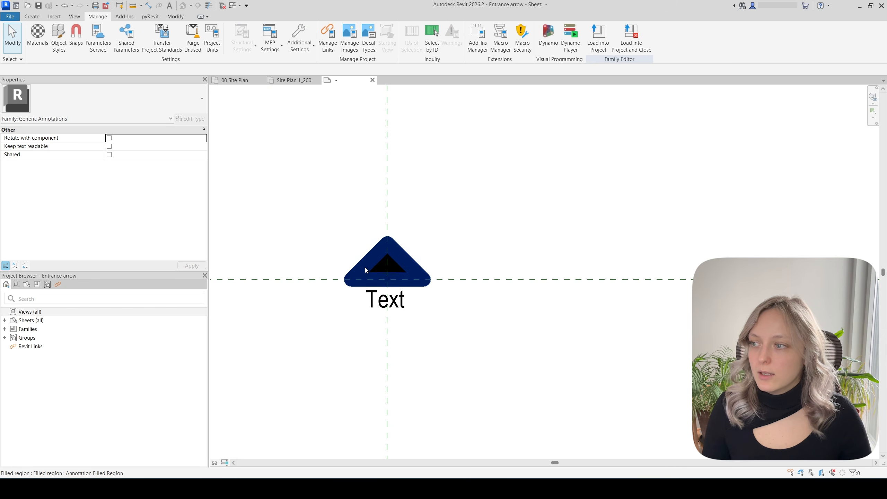
click(364, 268)
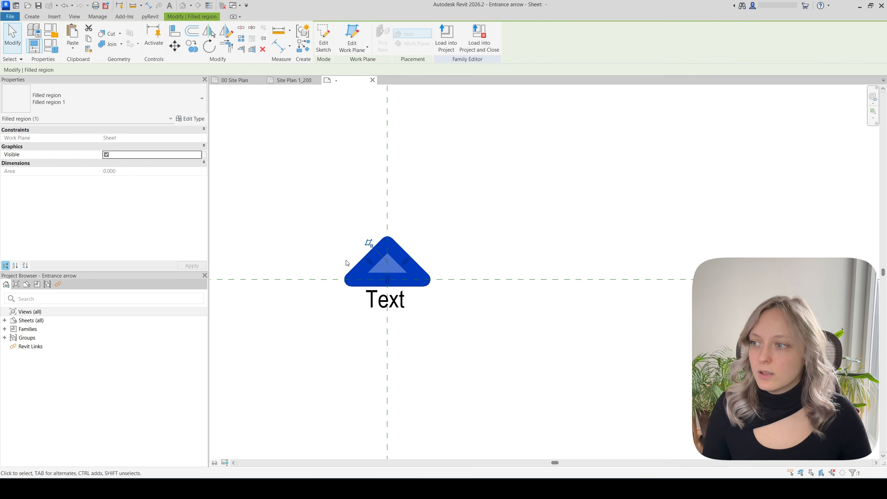
click(190, 119)
click(493, 144)
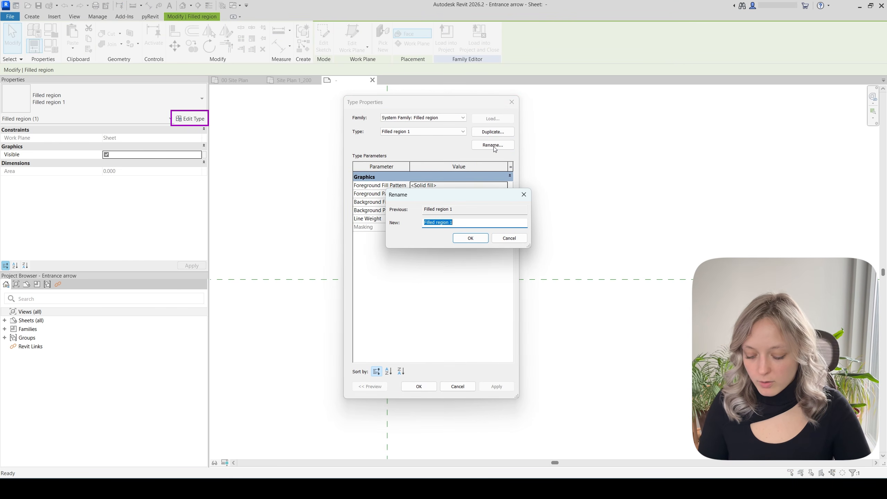
text(Dark R)
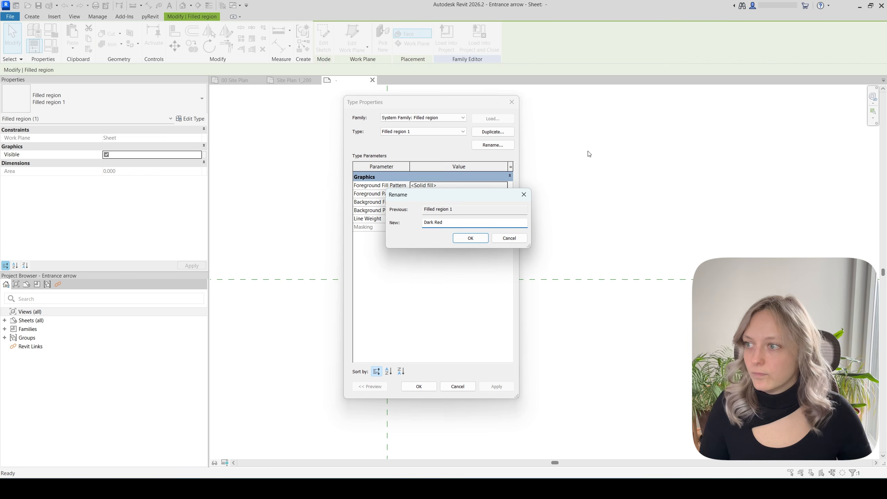
text(ed)
click(476, 239)
Set the Dark Red type's foreground pattern color to RGB 128-000-000 and deselect the filled region
click(439, 197)
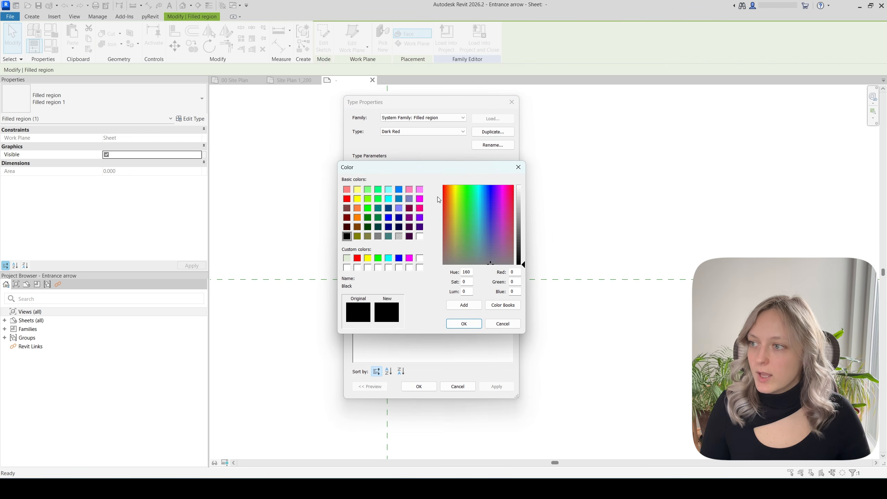
click(348, 218)
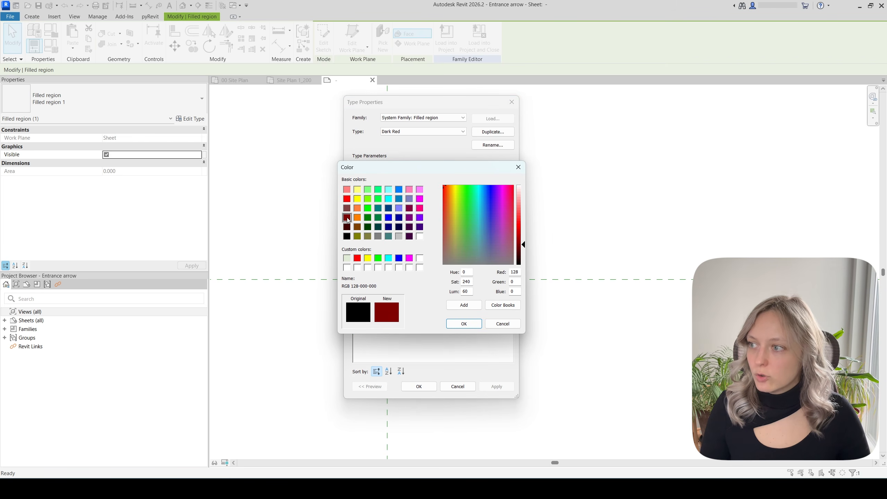
click(464, 324)
click(418, 387)
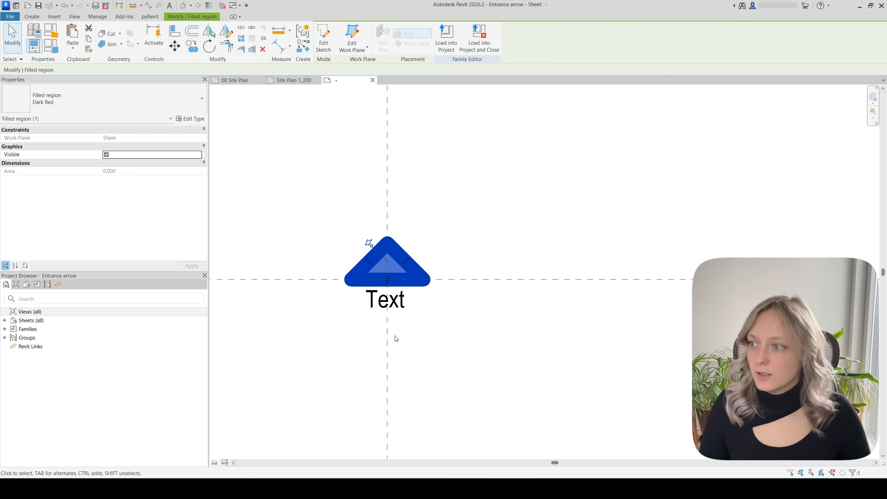
click(519, 350)
Set the 2.5 label type's color to RGB 128-000-000 so the text matches the triangle
click(404, 316)
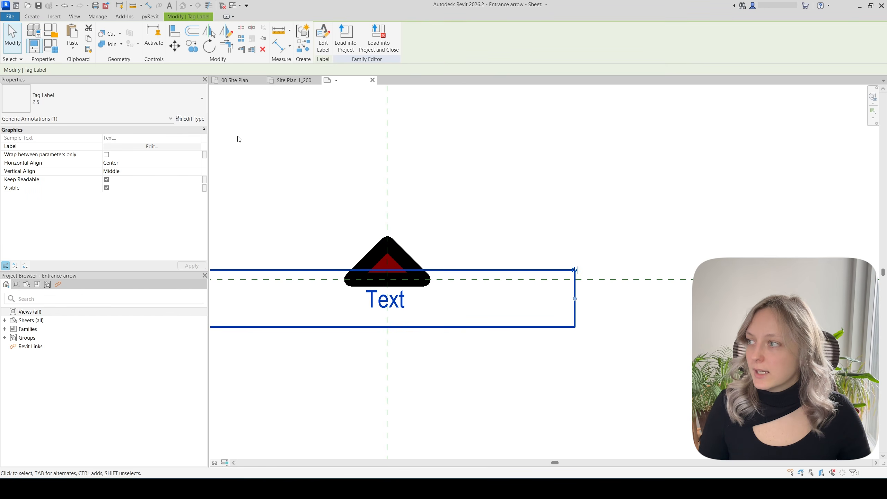
click(191, 119)
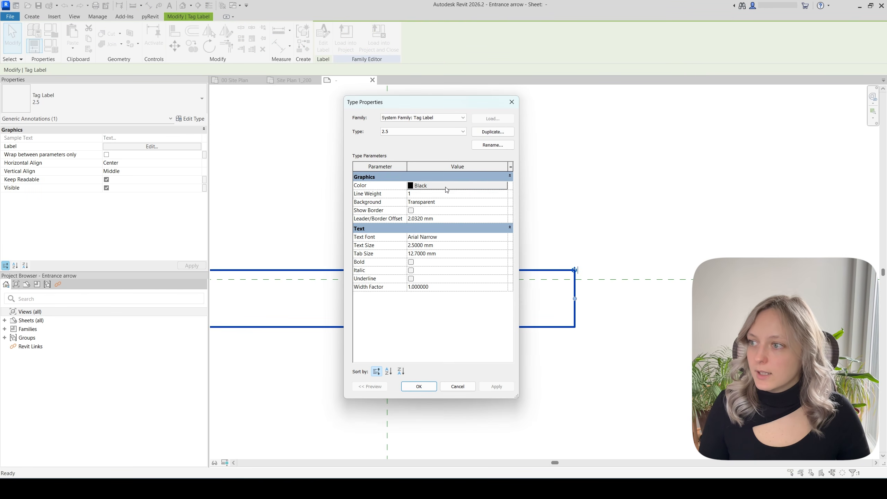
click(447, 188)
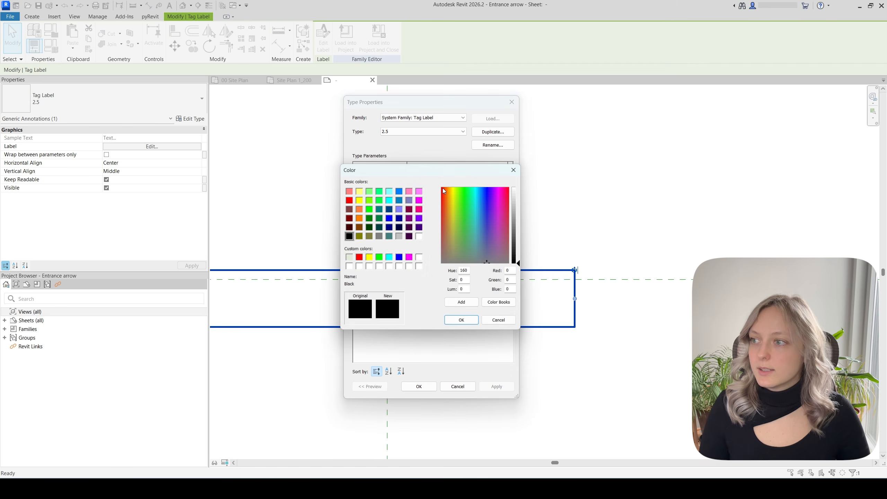
click(347, 218)
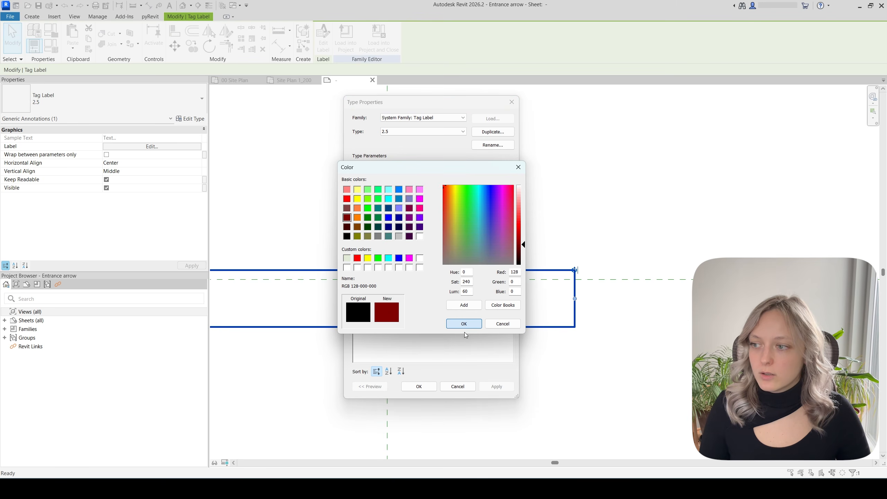
click(462, 324)
click(493, 397)
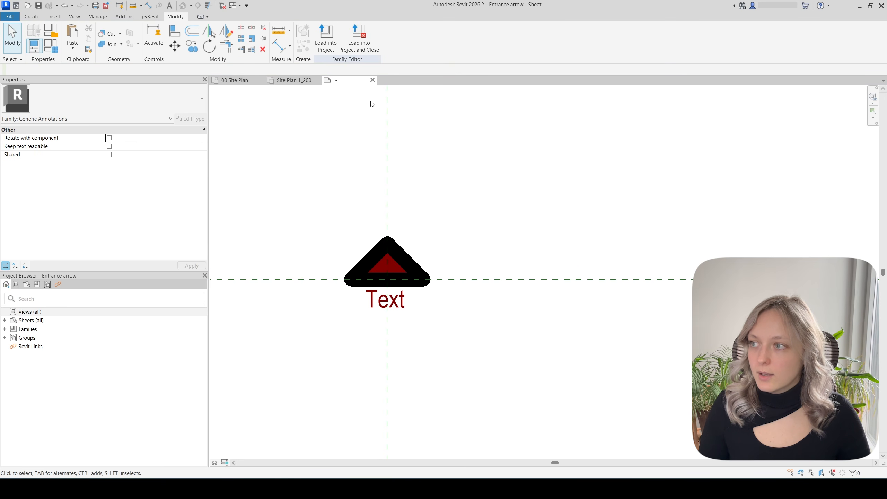
Reload the Entrance arrow family into the project, overwriting the existing version, and view the updated arrow in Site Plan 1_200
click(326, 38)
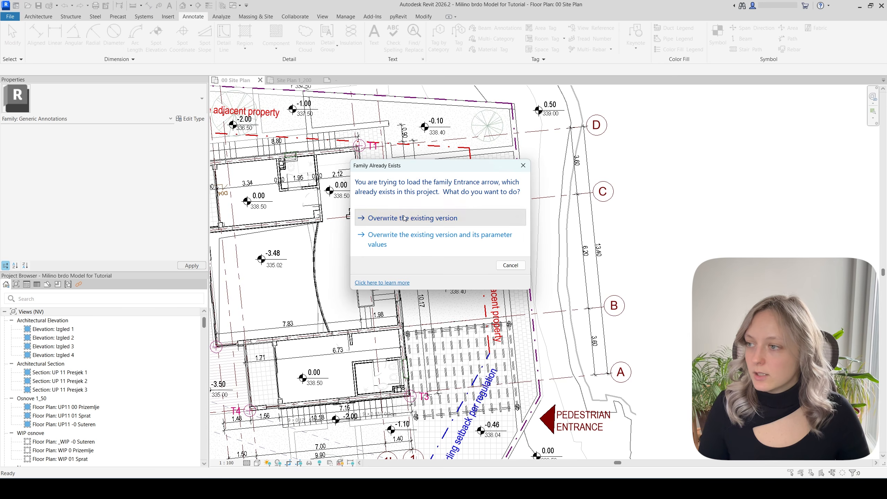
click(404, 216)
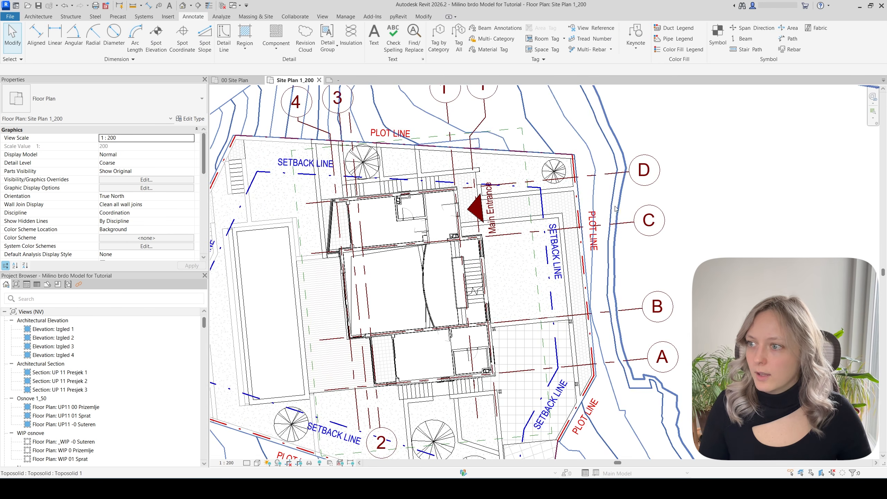
middle_drag(507, 211, 468, 249)
scroll(466, 247, up, 2)
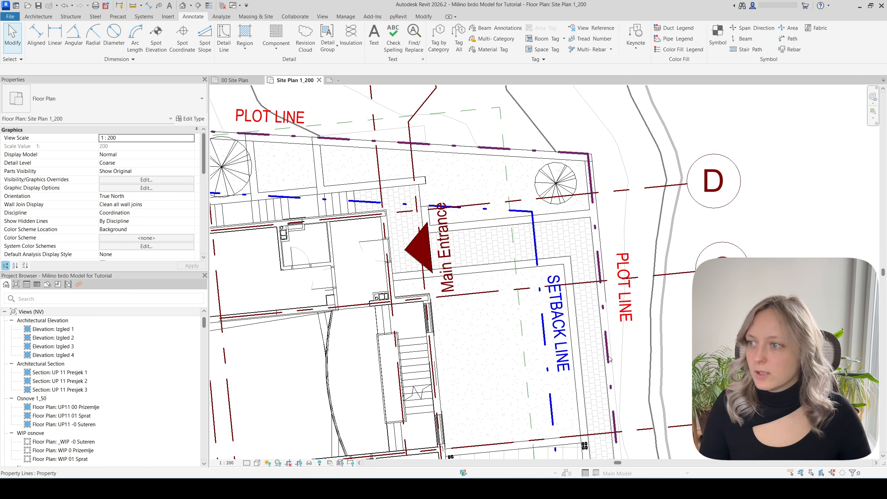
Copy the Main Entrance arrow to just outside the plot line beside the paved area at the plot's southeast corner
middle_drag(584, 338, 580, 284)
scroll(579, 283, down, 1)
click(473, 210)
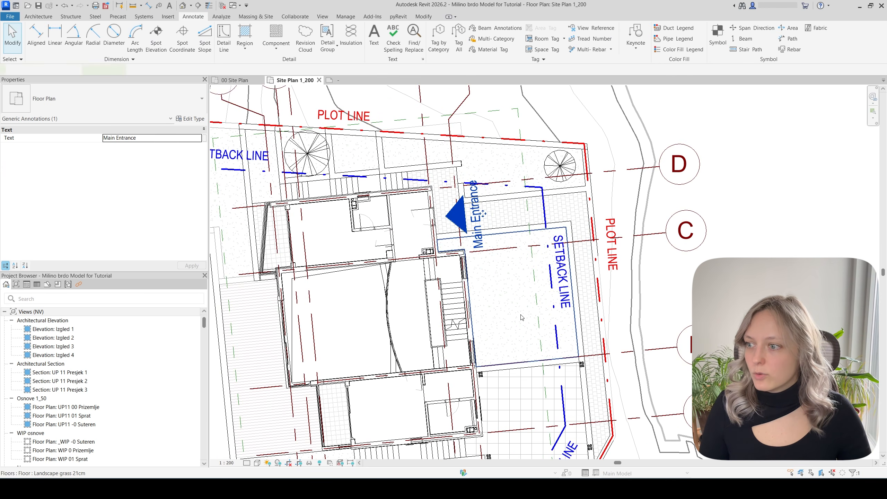
middle_drag(473, 210, 443, 150)
click(197, 45)
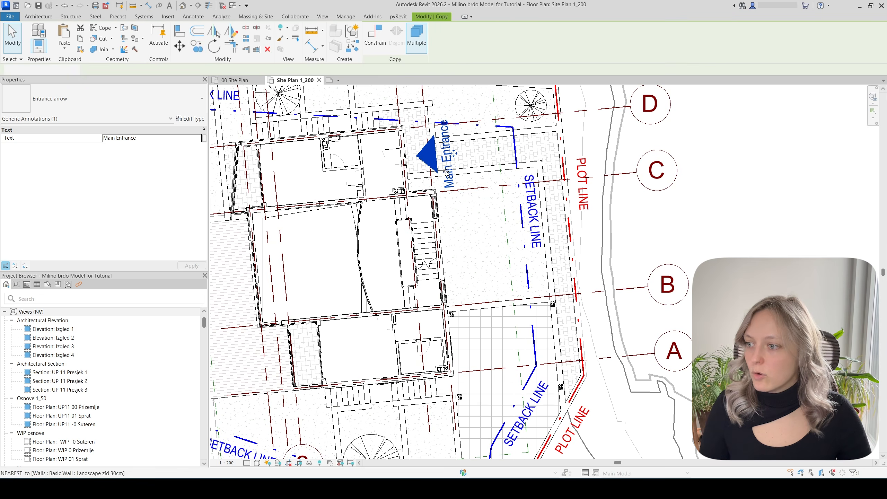
click(451, 185)
scroll(493, 280, down, 3)
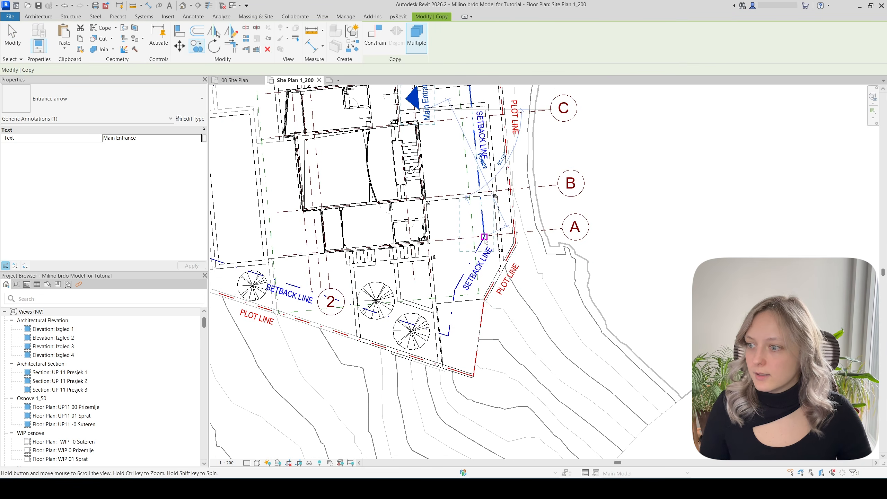
click(502, 339)
Rotate the copied arrow so that its label runs parallel to the adjacent plot line
click(214, 46)
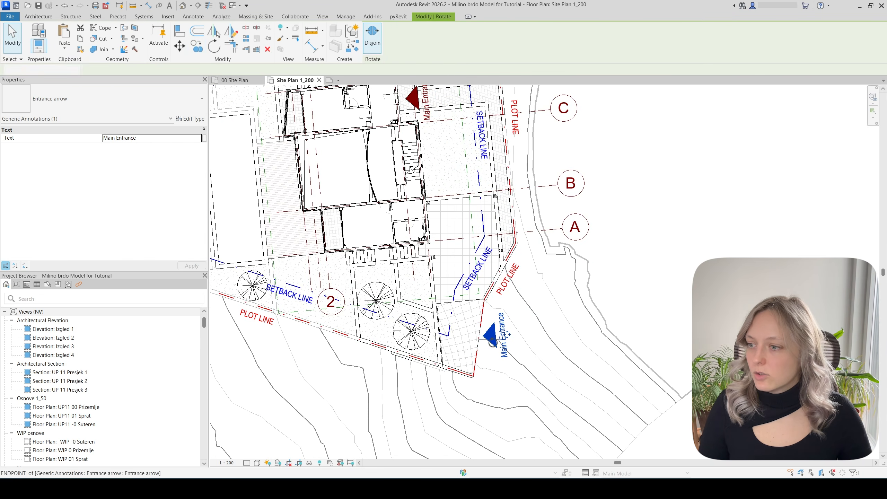
scroll(498, 338, up, 3)
click(490, 367)
click(484, 369)
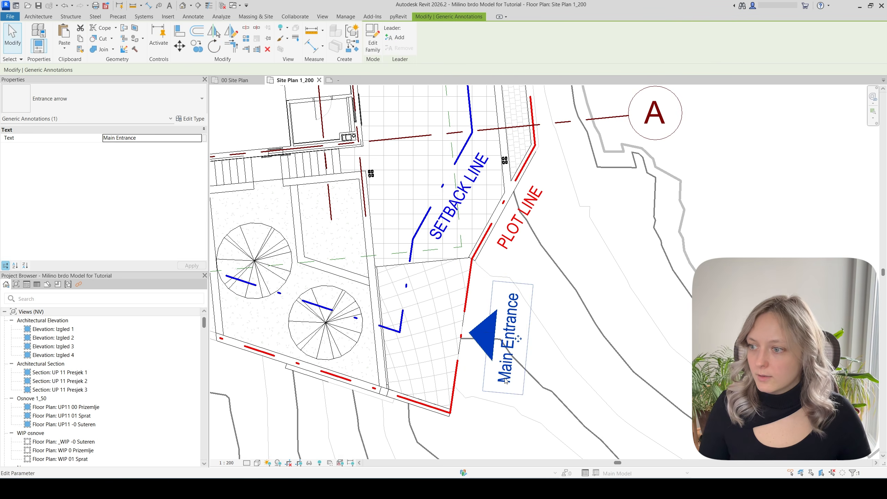
Change the copied arrow's label to Car Entrance and deselect it
click(510, 342)
text(Car En)
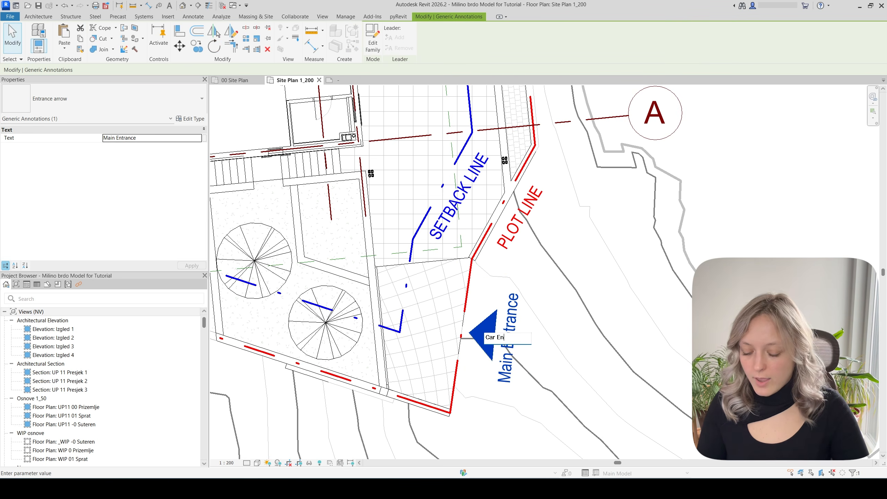
text(trance)
click(635, 319)
key(Escape)
scroll(634, 320, down, 2)
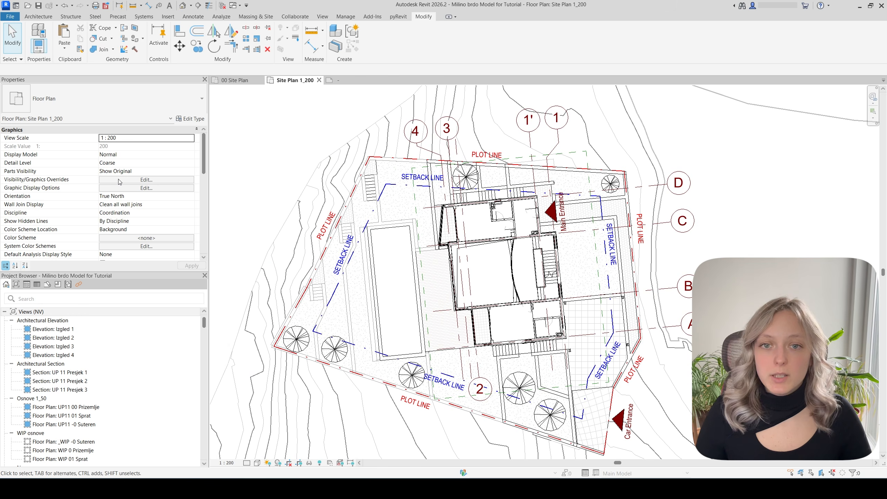
Override the Planting category's projection lines in this view with the muted green RGB 176-187-162
click(119, 180)
click(590, 263)
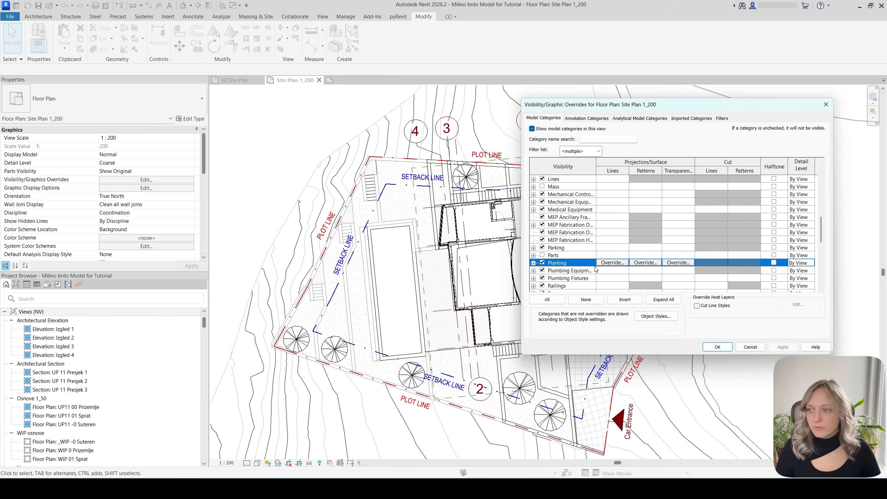
click(618, 265)
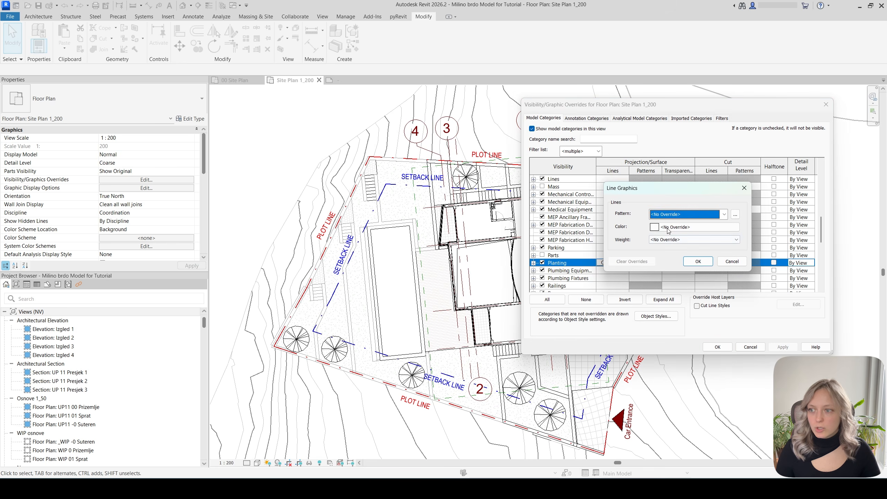
click(695, 229)
click(625, 215)
click(593, 238)
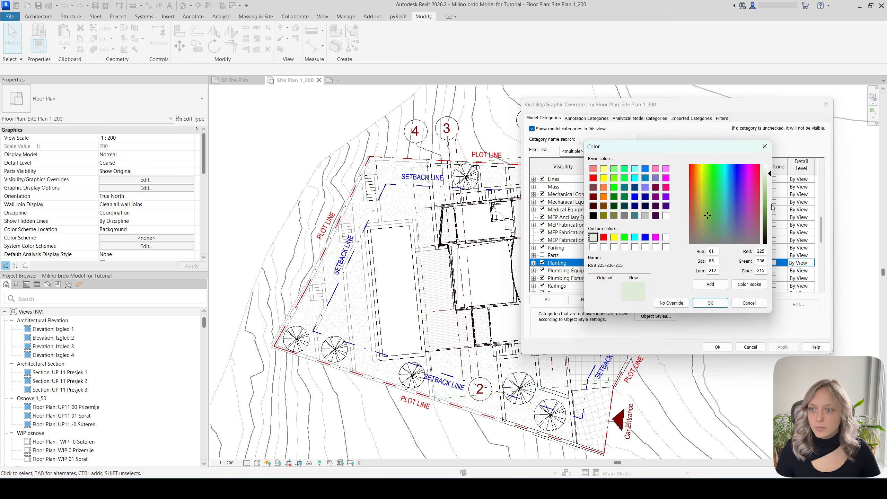
drag(771, 203, 769, 192)
click(706, 232)
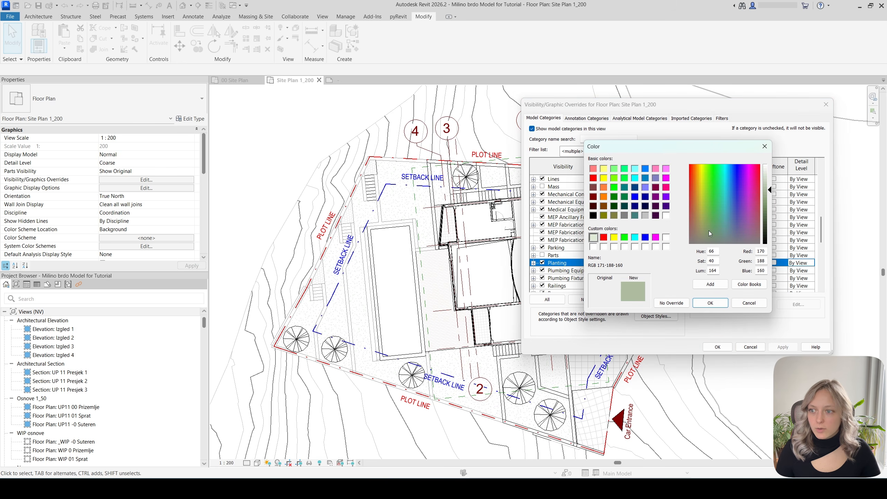
click(702, 306)
click(698, 261)
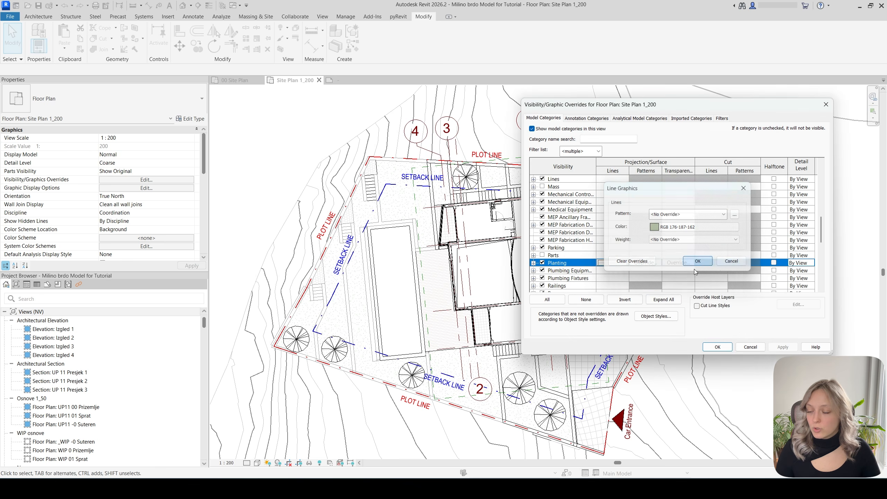
click(709, 348)
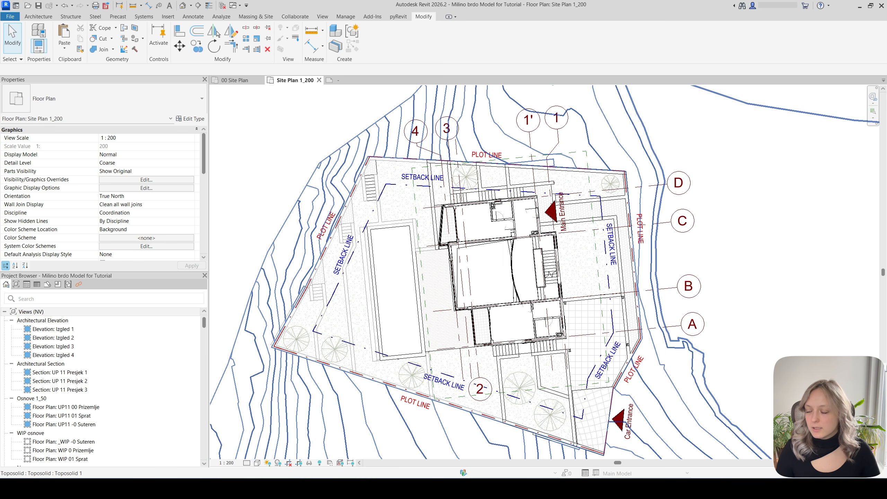
Start the Spot Elevation command with the Target (Project) type, keeping its Elevation Base at Project Base Point
scroll(797, 355, down, 2)
middle_drag(771, 368, 730, 360)
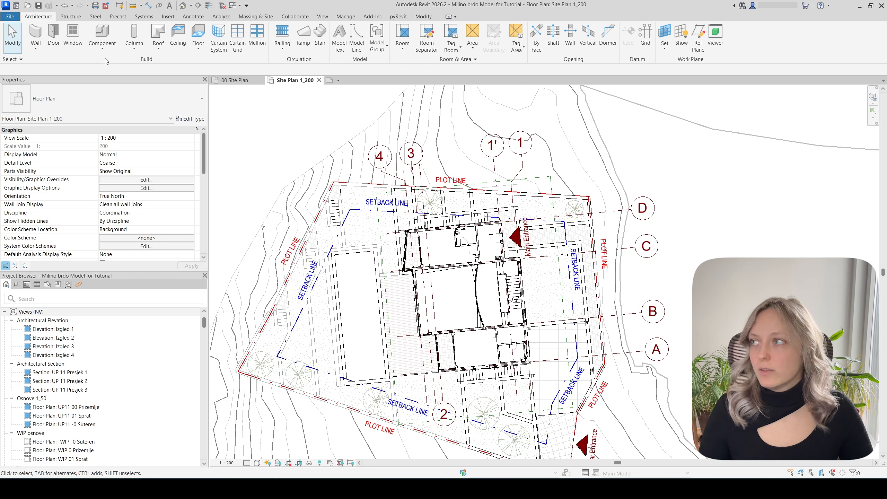
click(193, 16)
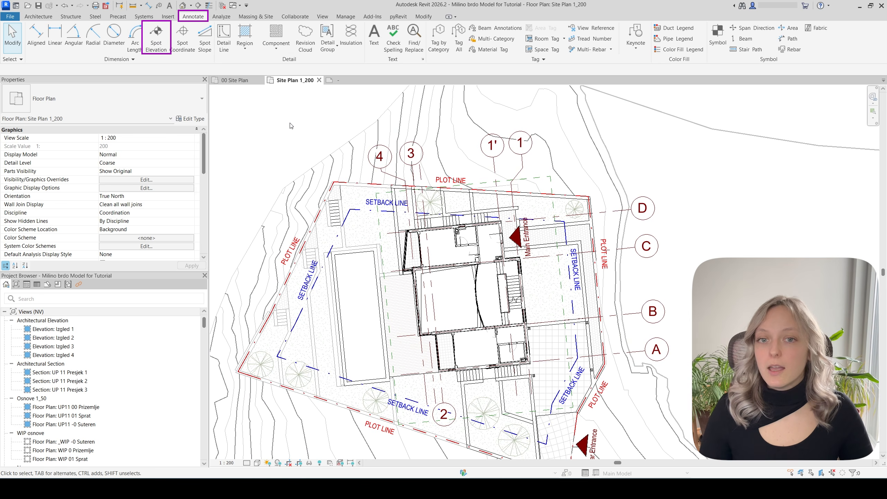
click(156, 47)
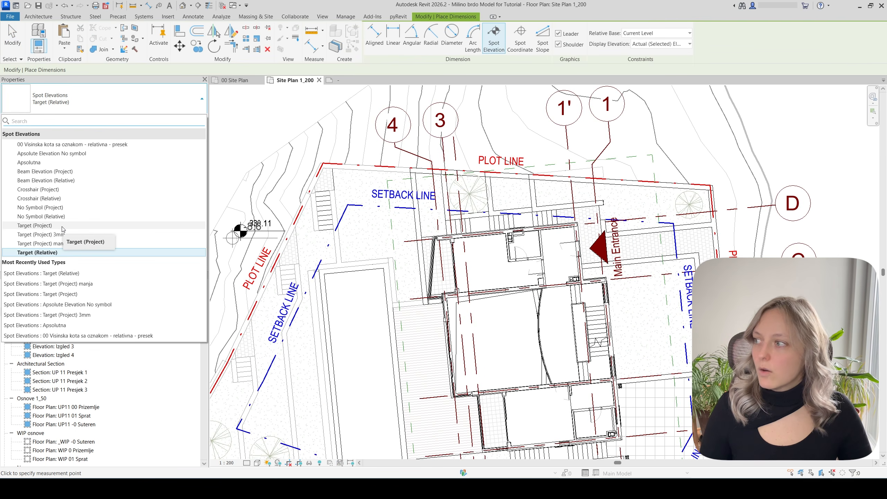
click(62, 227)
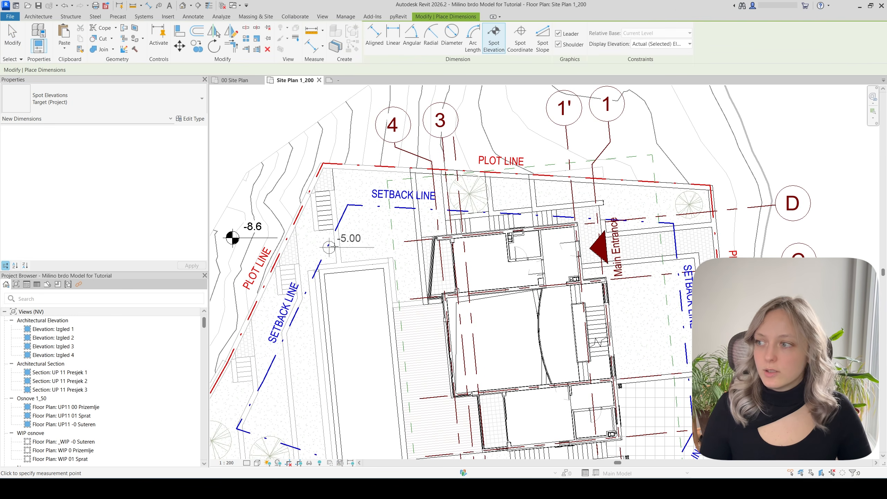
click(189, 119)
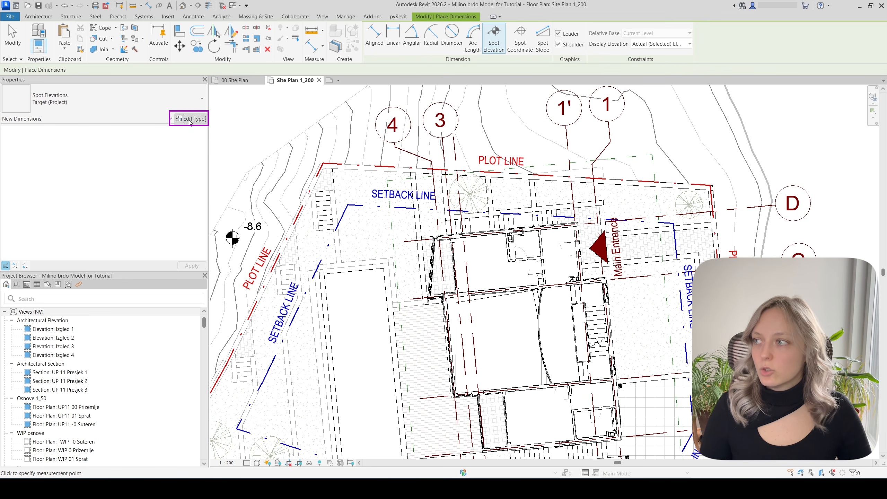
click(460, 187)
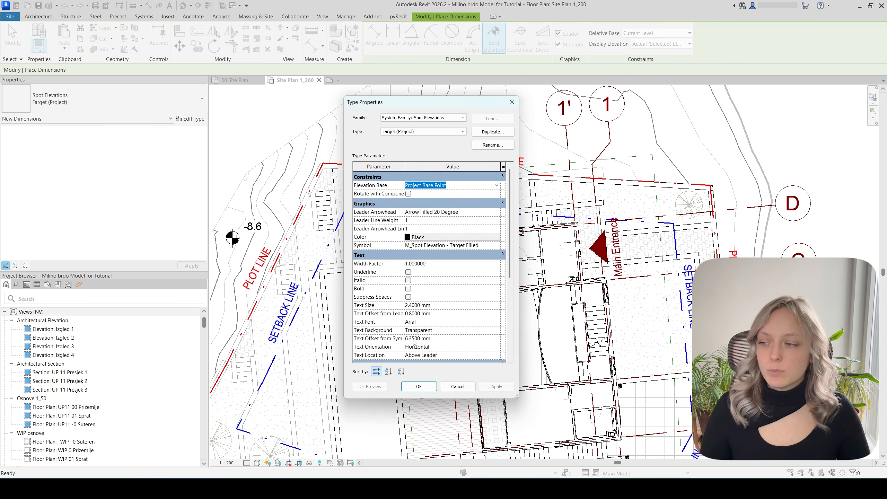
click(419, 386)
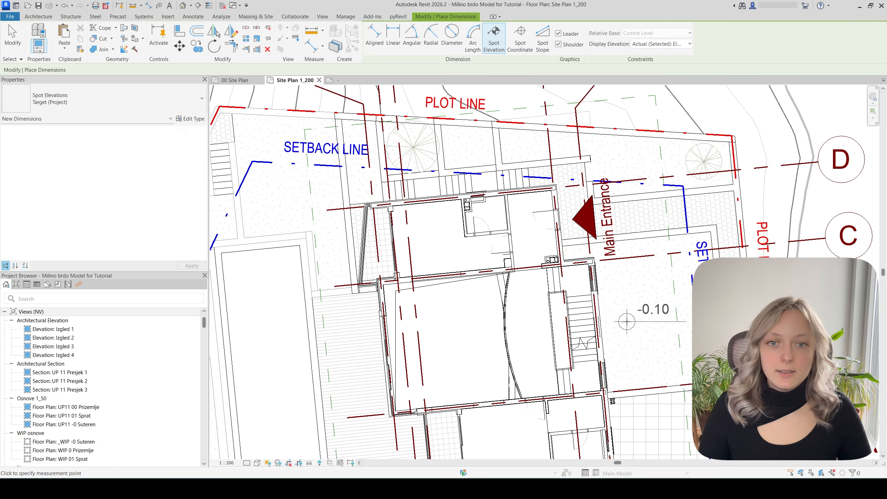
Place spot elevations on the ground east of the house, on the paved car area and in the plot's southwest corner
click(626, 321)
middle_drag(647, 414, 588, 280)
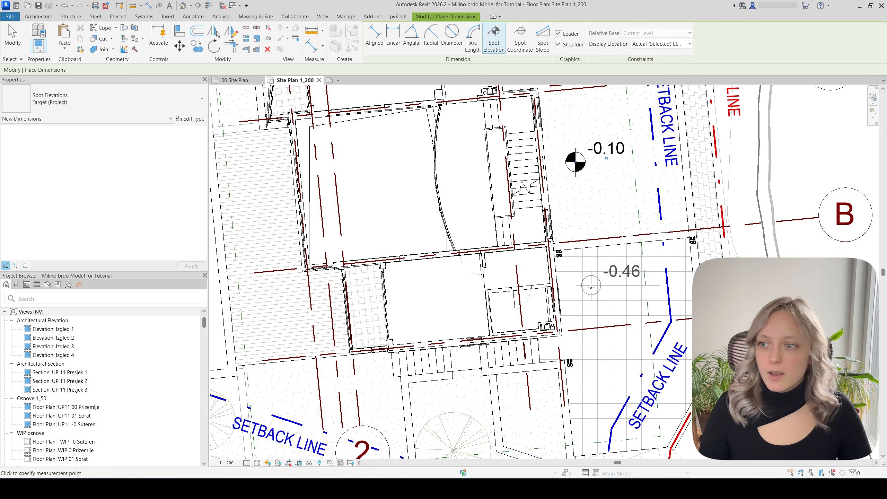
click(590, 300)
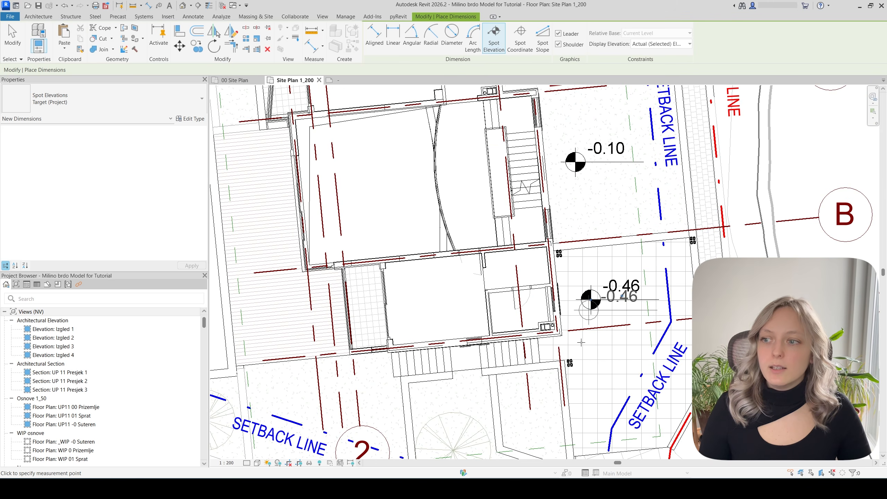
scroll(580, 384, down, 4)
scroll(367, 304, up, 2)
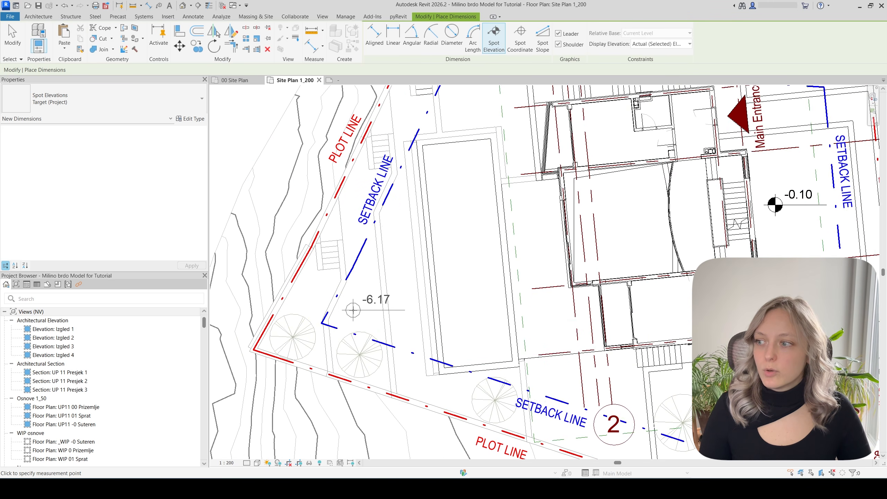
click(352, 309)
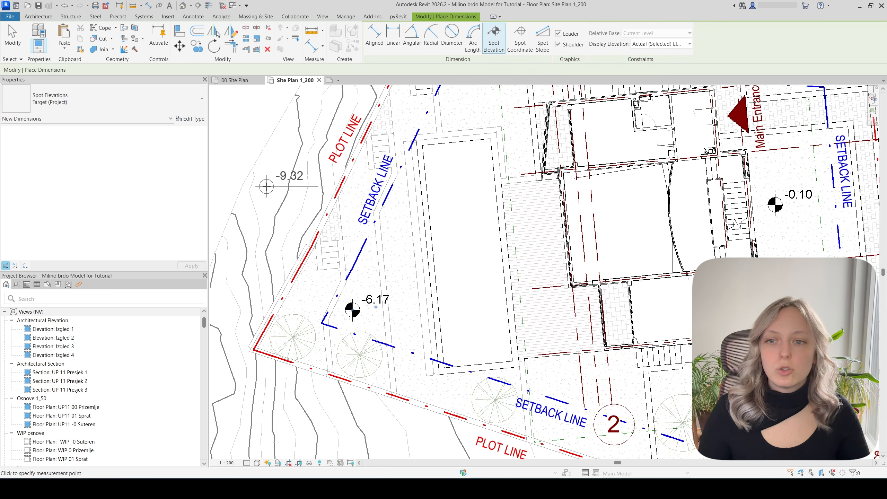
Place spot elevations in the house's central, north and south parts, in the northwest garden and in the pool
click(614, 224)
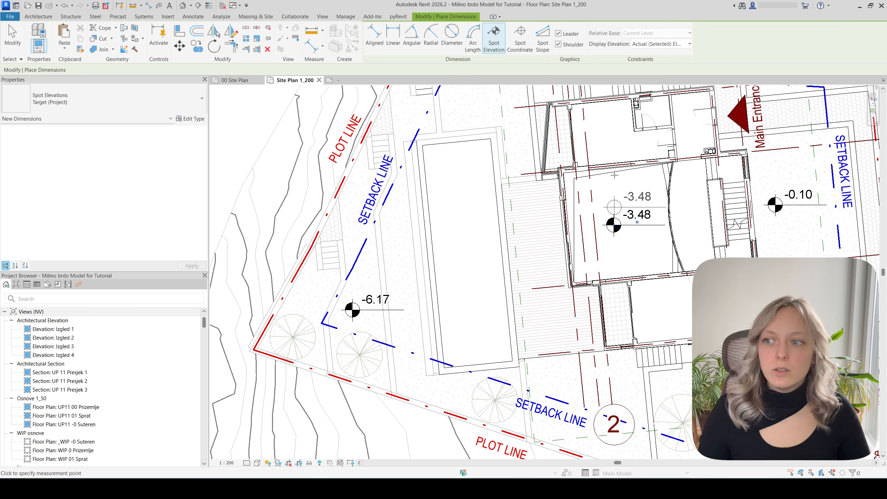
click(607, 148)
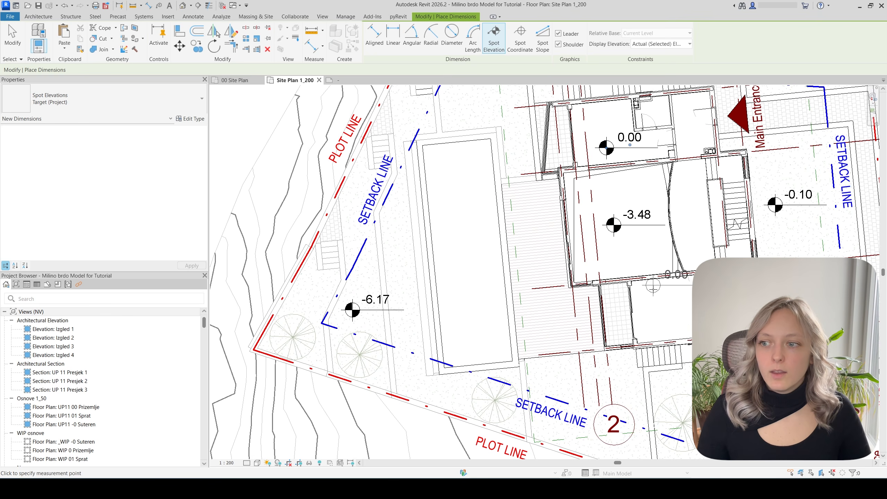
click(651, 315)
middle_drag(632, 367, 605, 400)
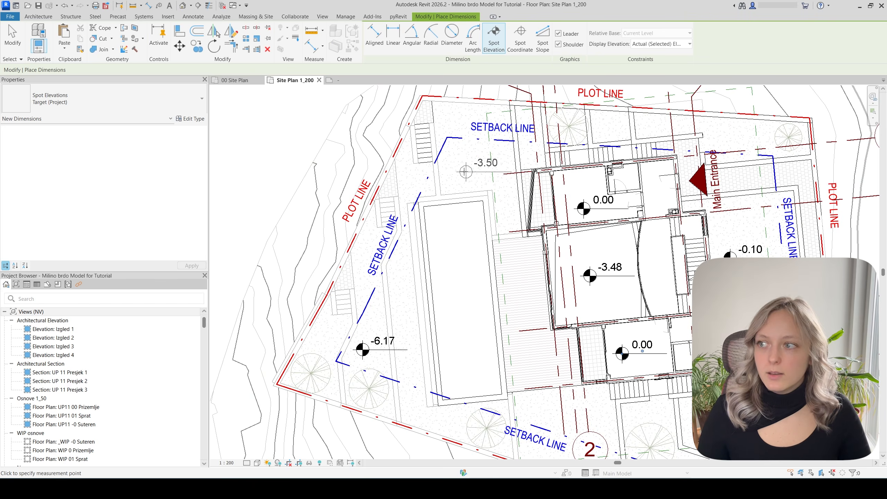
key(Escape)
key(Escape)
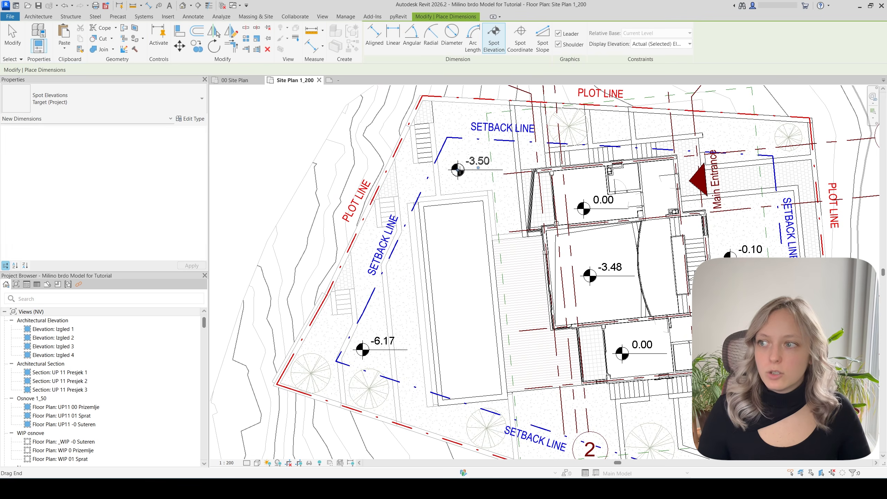
scroll(630, 296, down, 3)
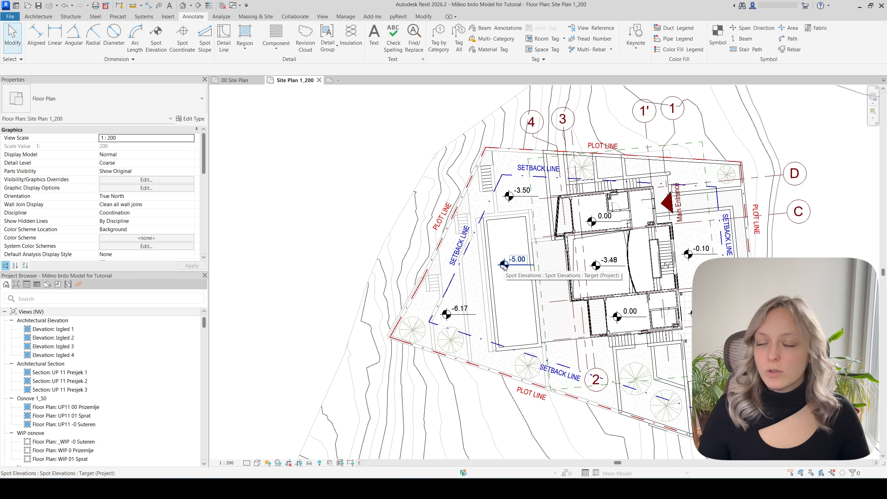
Restart Spot Elevation and duplicate the Target (Project) type as "Absolute no symbol"
click(156, 51)
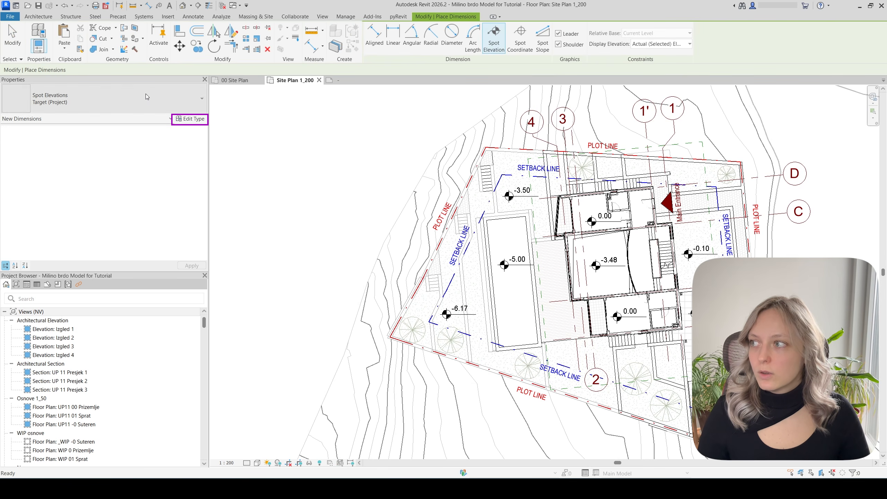
click(195, 120)
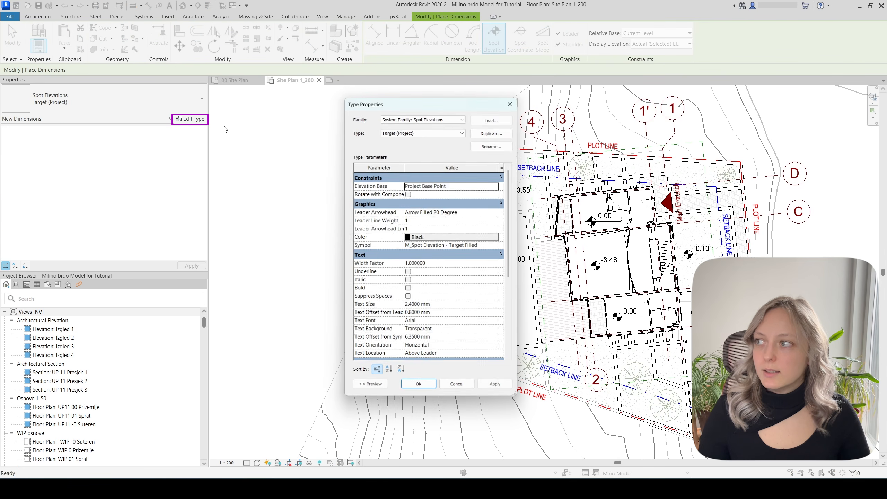
click(498, 133)
text(Abso)
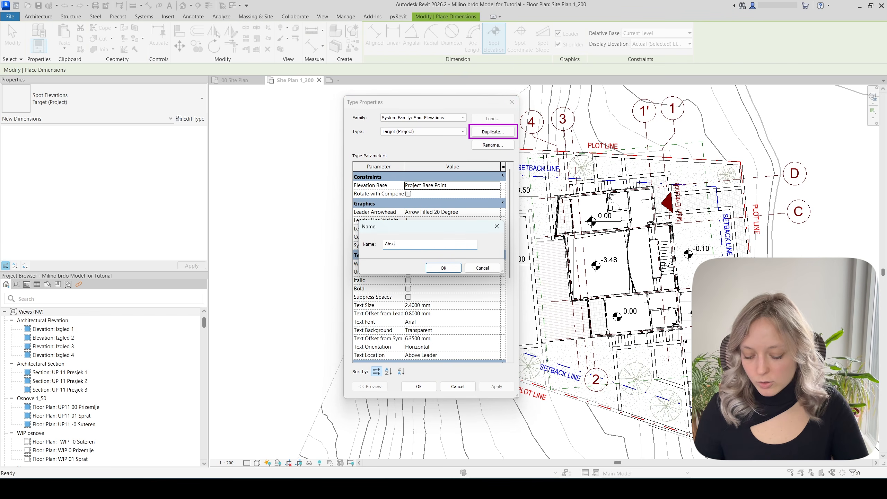
text(lute no symbol)
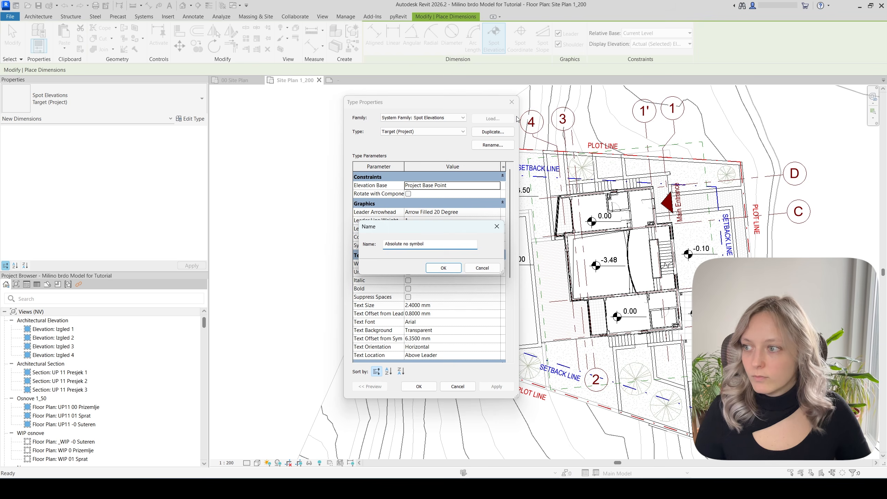
click(450, 268)
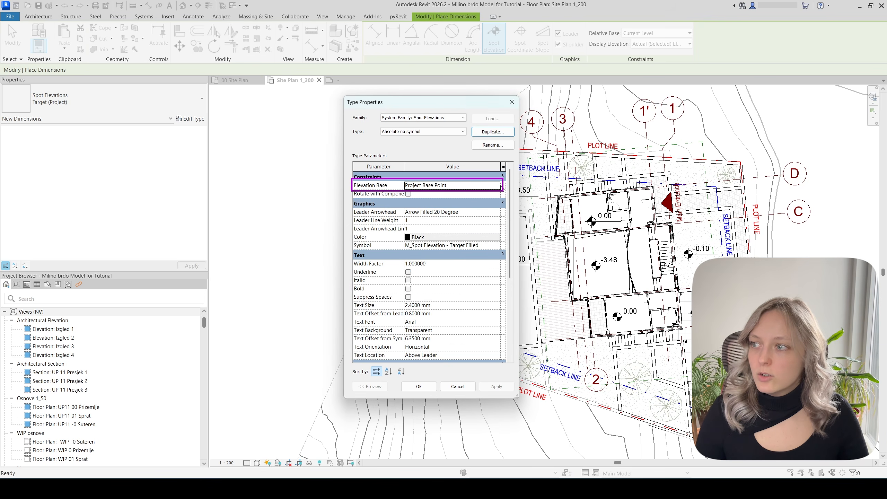
Set the new type's Elevation Base to Survey Point and its Symbol to <none>
click(499, 186)
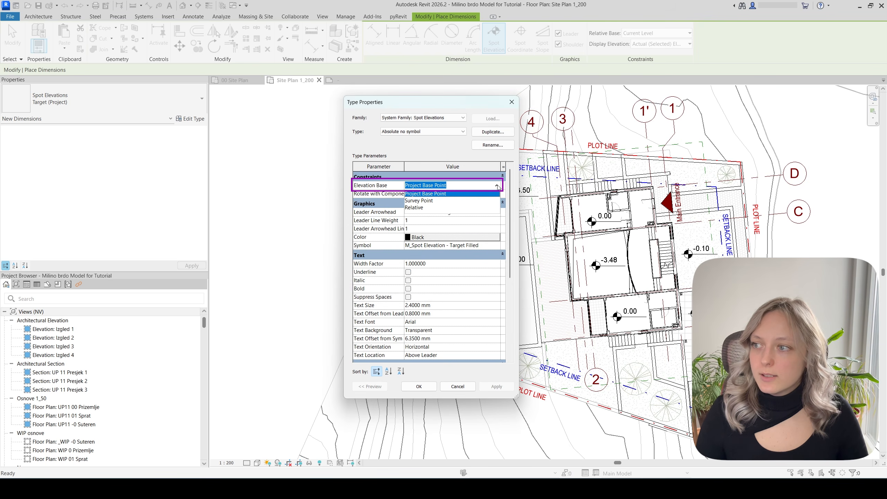
click(427, 201)
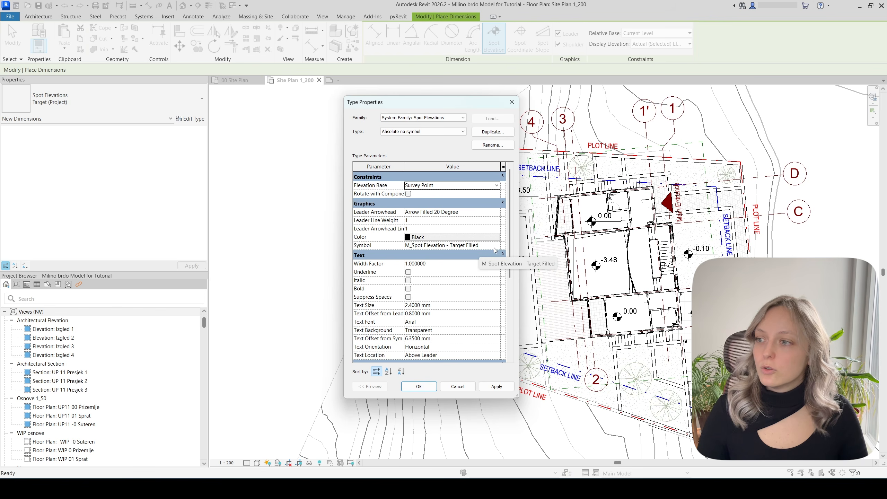
click(482, 245)
click(416, 254)
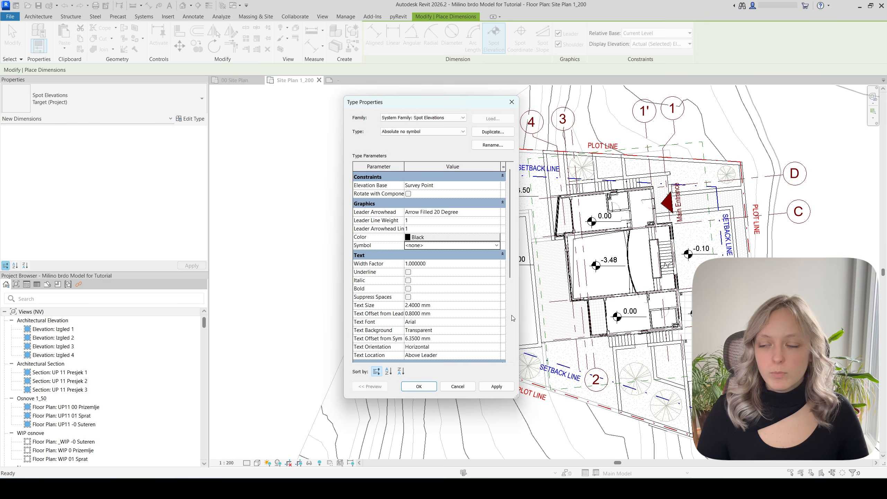
click(419, 386)
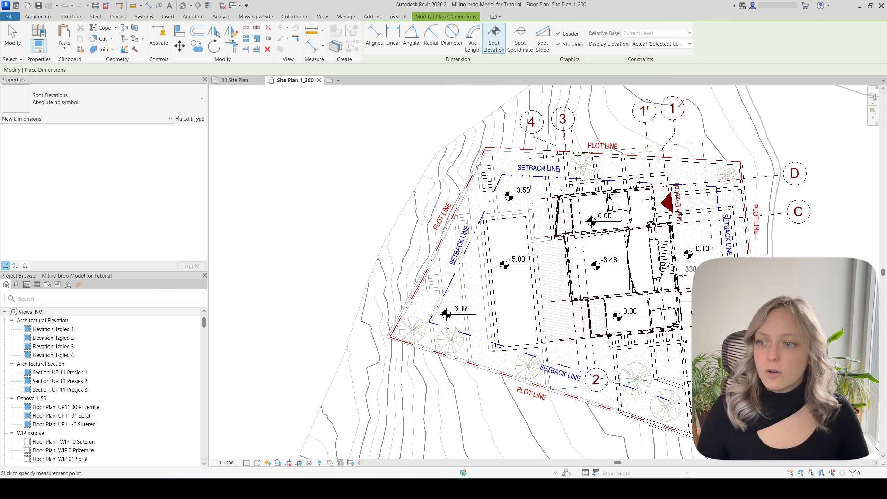
Place absolute spot elevations beneath the relative ones east of the house and in its south, central and north parts
scroll(689, 266, up, 2)
scroll(689, 266, up, 2)
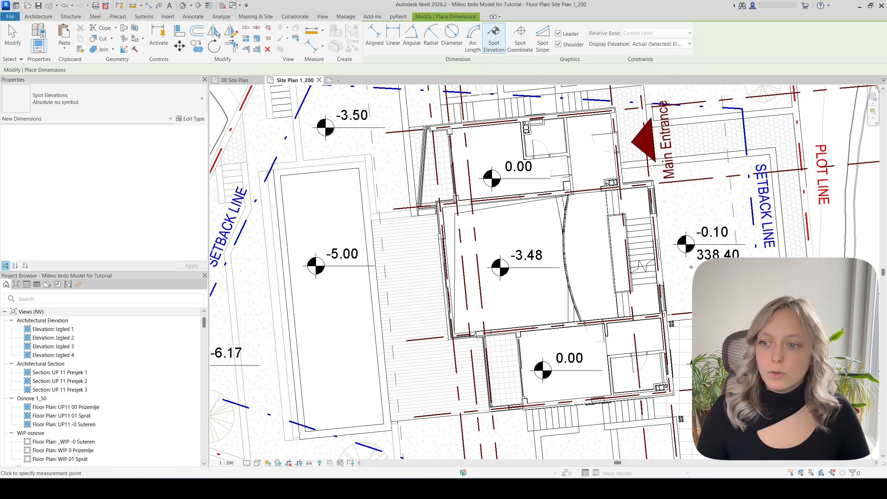
click(545, 395)
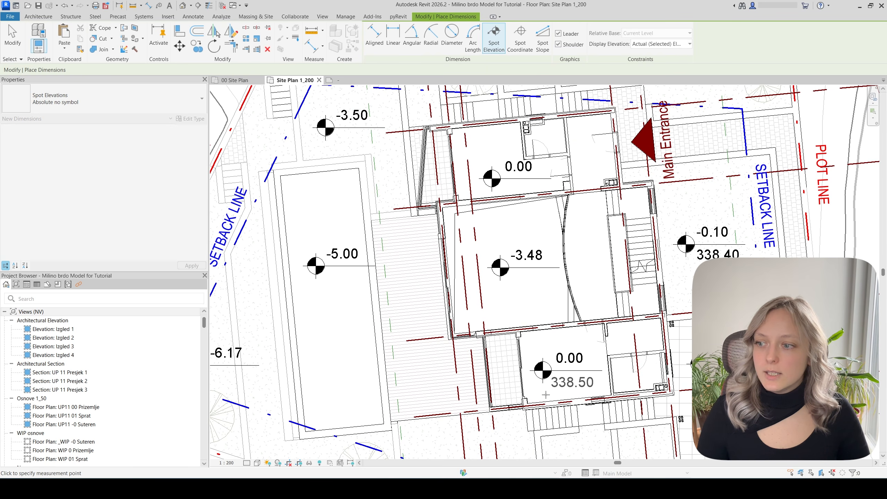
click(504, 288)
click(488, 192)
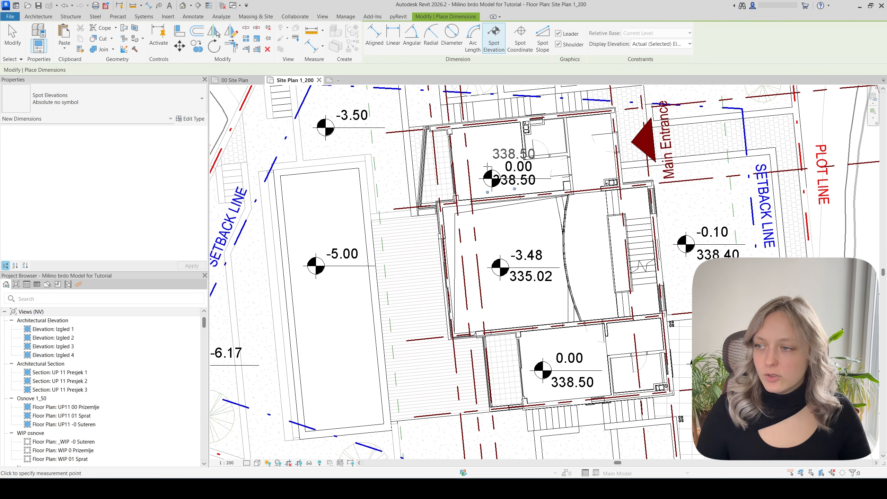
key(Escape)
key(Escape)
Place absolute spot elevations beneath the relative ones in the pool and in the southwest and northwest gardens
click(490, 180)
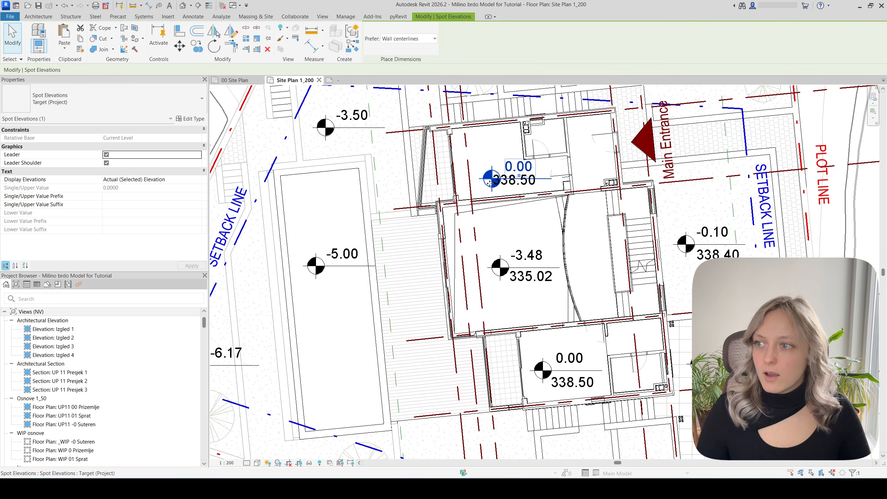
key(Escape)
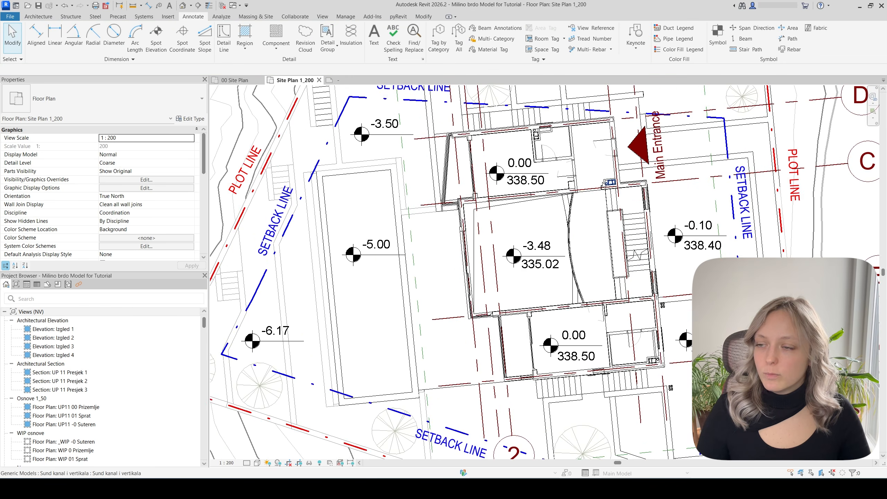
scroll(605, 184, down, 4)
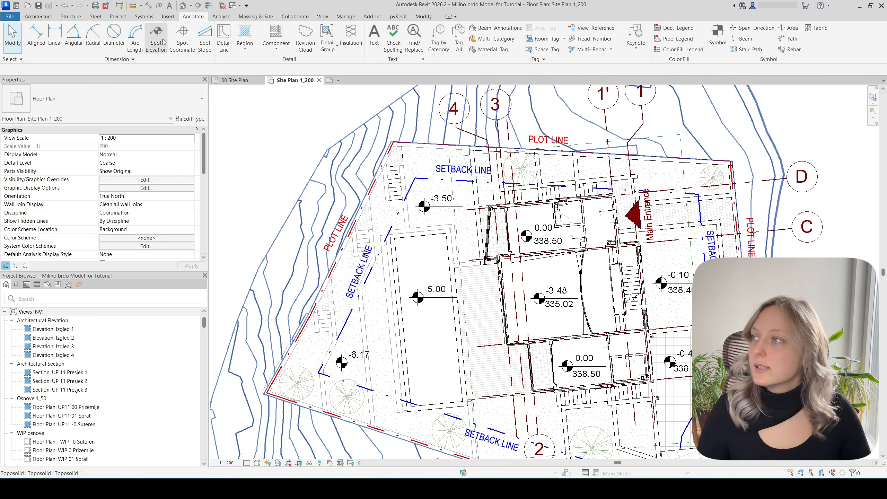
click(157, 35)
scroll(349, 367, up, 3)
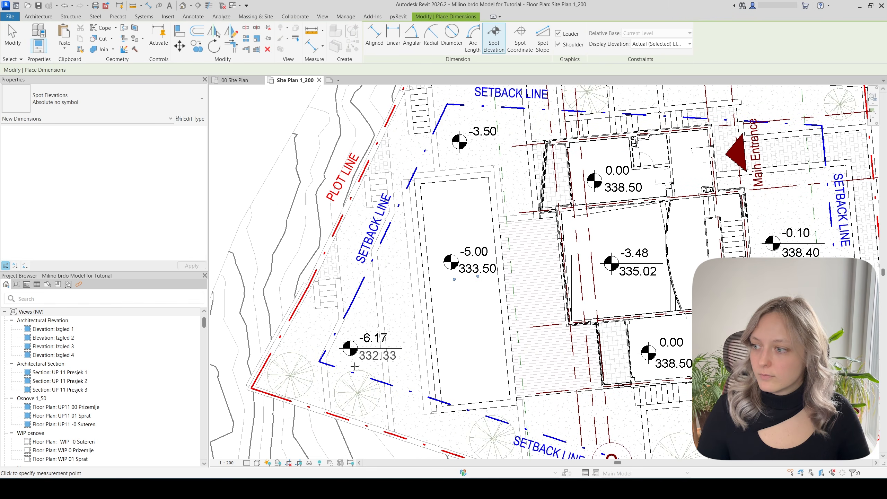
double_click(354, 366)
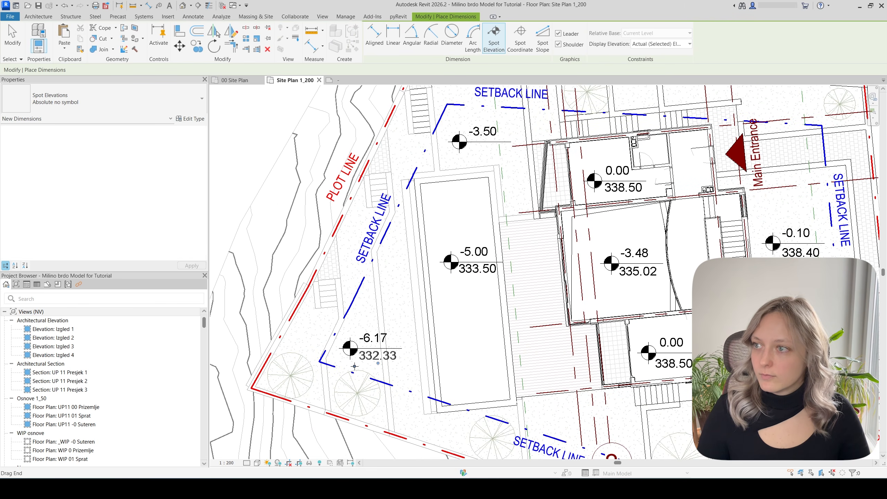
double_click(464, 158)
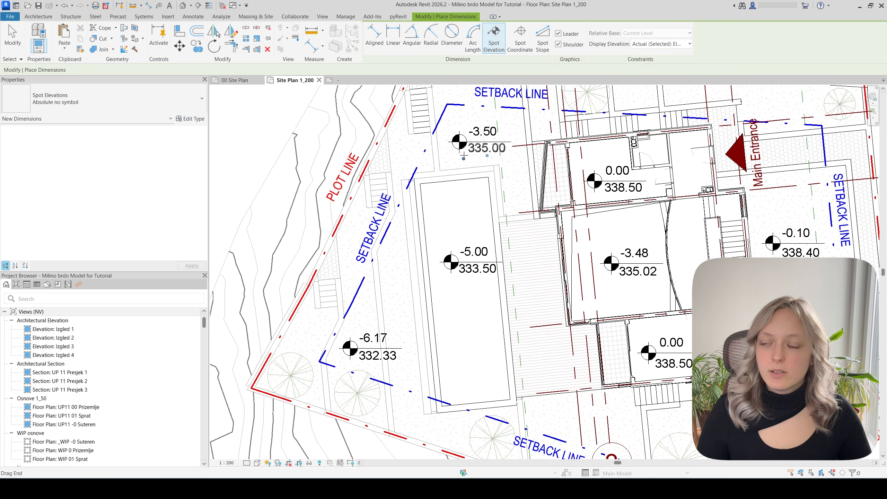
scroll(464, 156, down, 1)
middle_drag(681, 343, 586, 290)
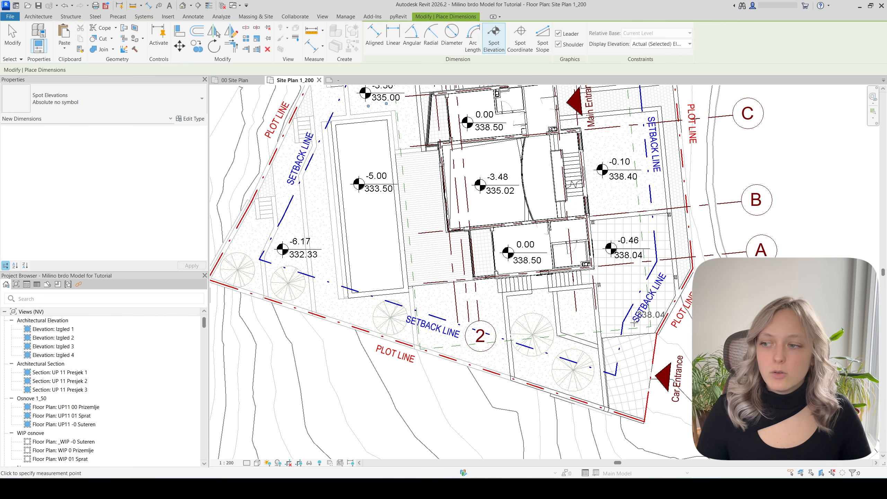
scroll(634, 323, down, 1)
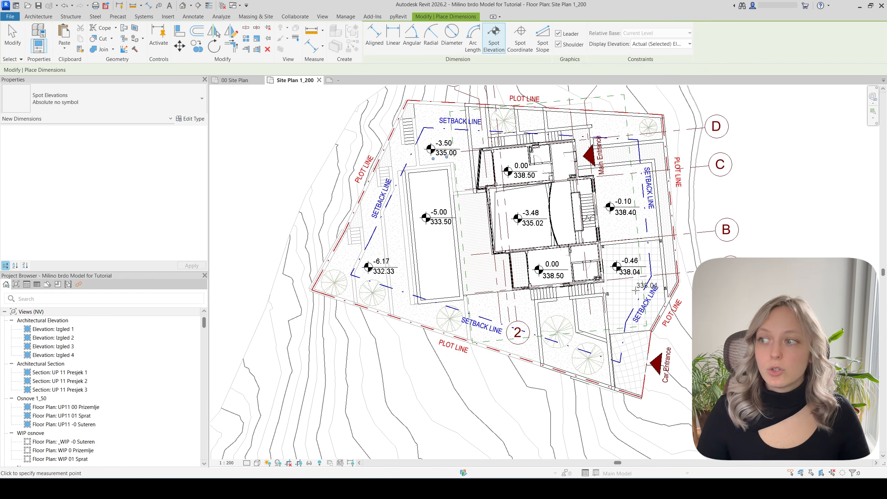
scroll(662, 251, down, 1)
scroll(661, 251, down, 1)
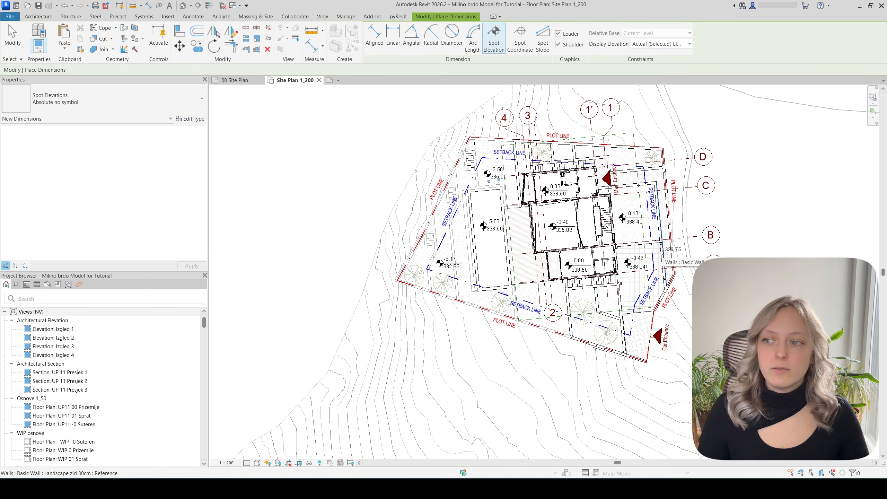
key(Escape)
scroll(671, 314, down, 1)
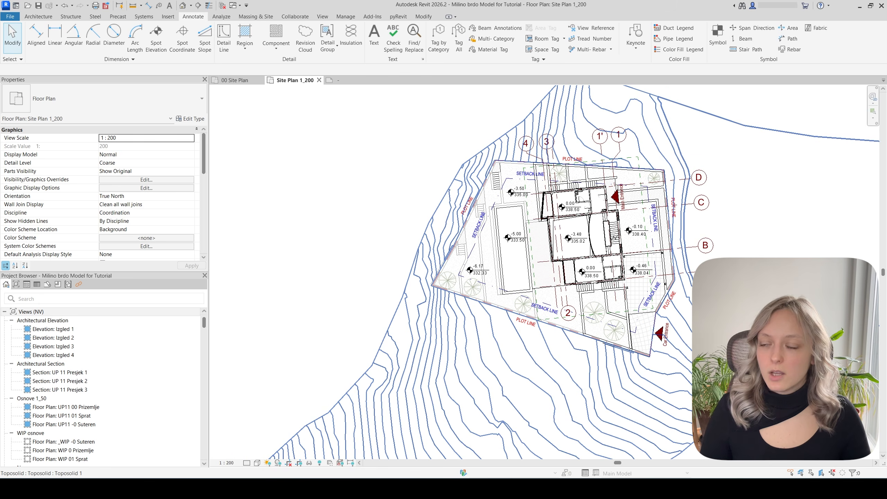
middle_drag(705, 303, 697, 318)
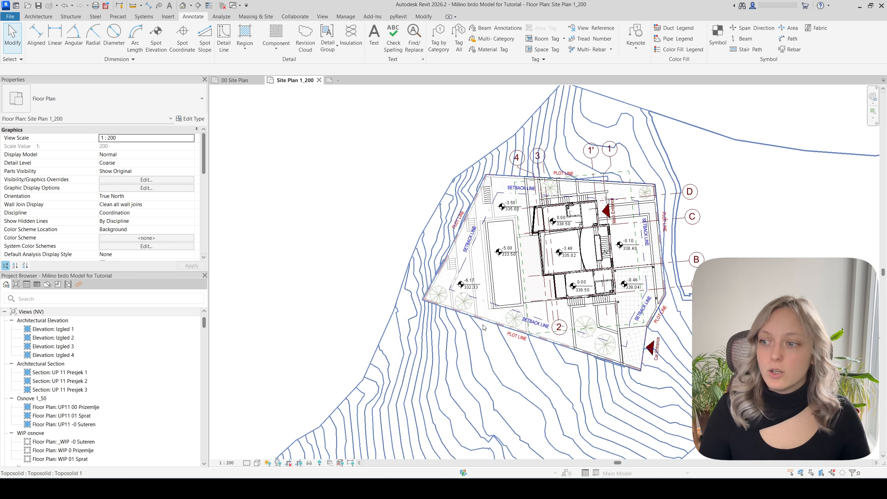
click(447, 279)
click(591, 347)
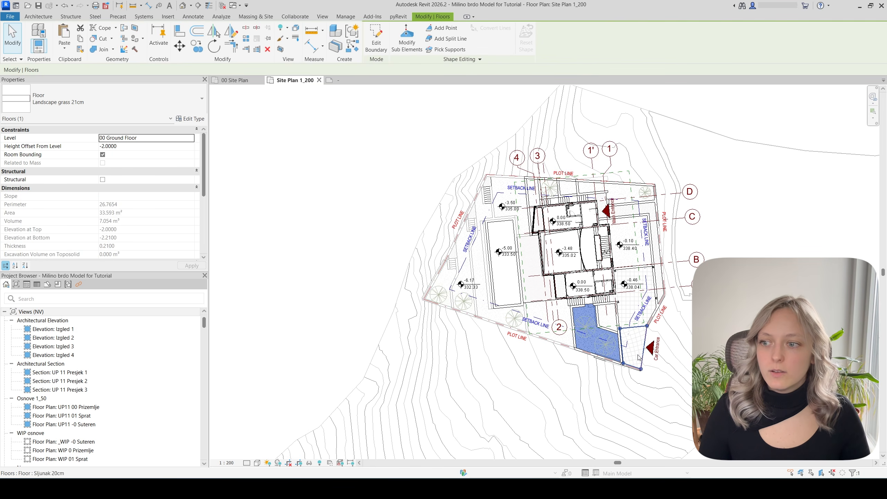
click(629, 309)
click(630, 209)
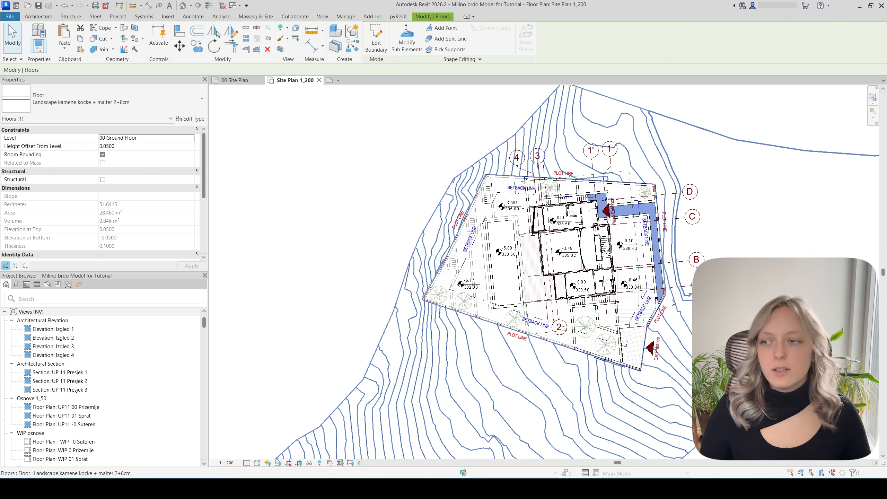
key(Escape)
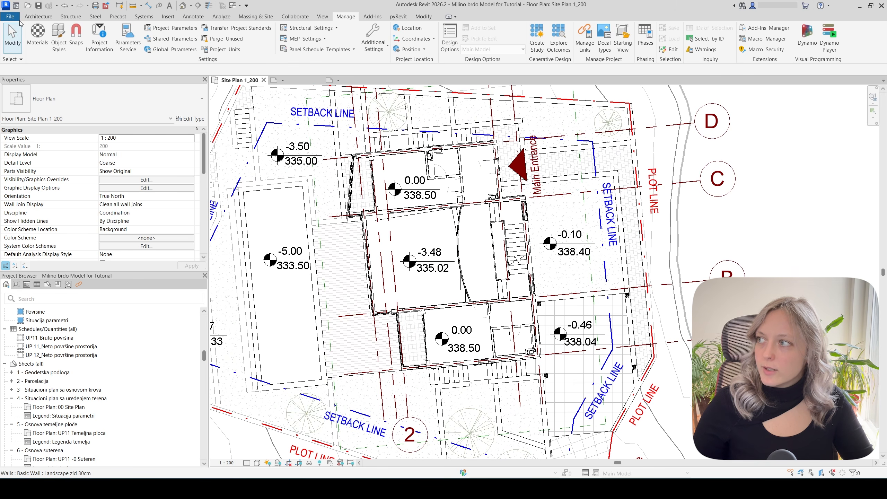
Create a new family from the English Metric Generic Model template
click(17, 18)
mouse_move(30, 50)
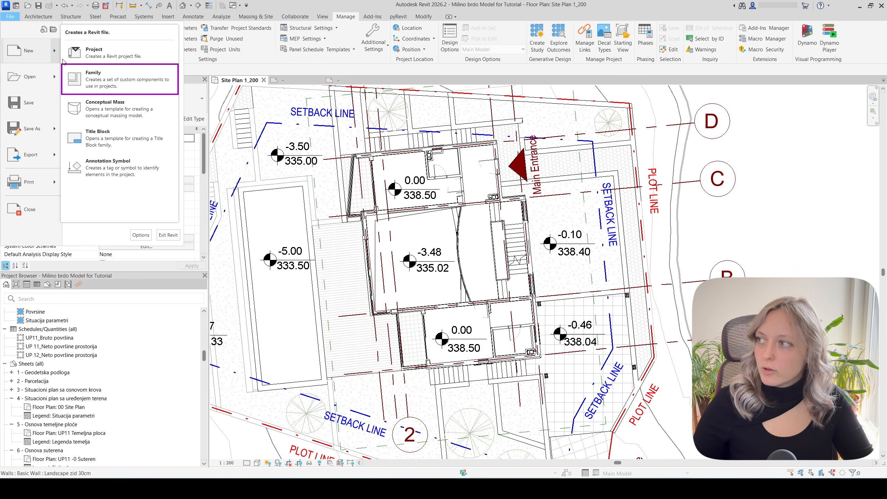
click(105, 87)
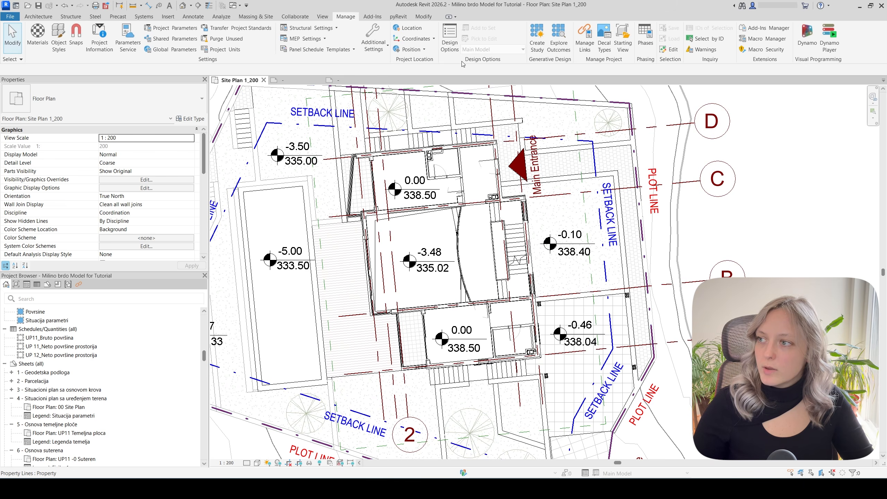
click(711, 67)
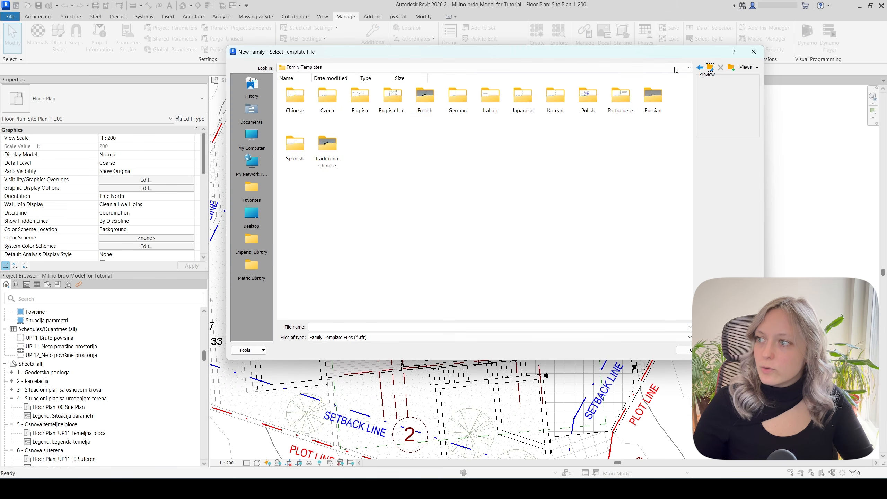
double_click(360, 96)
click(458, 247)
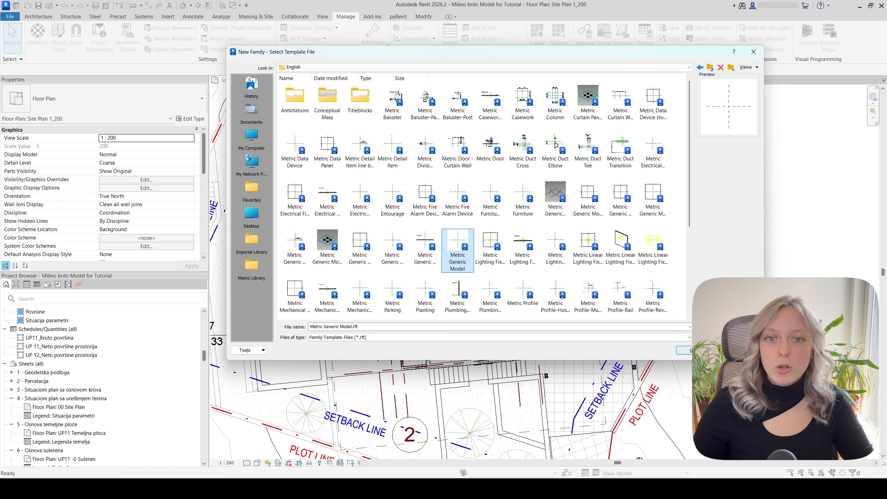
click(684, 350)
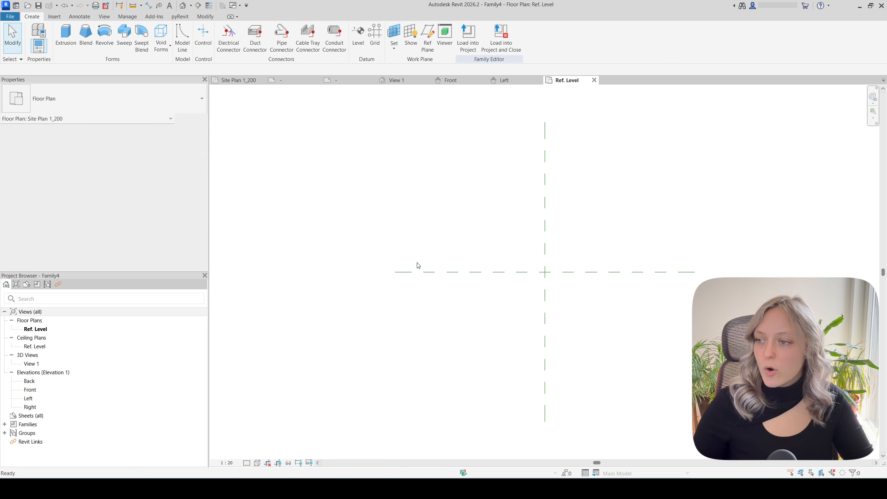
Draw a symbolic-line circle with a radius of about 120 mm, centred on the intersection of the reference planes
click(80, 16)
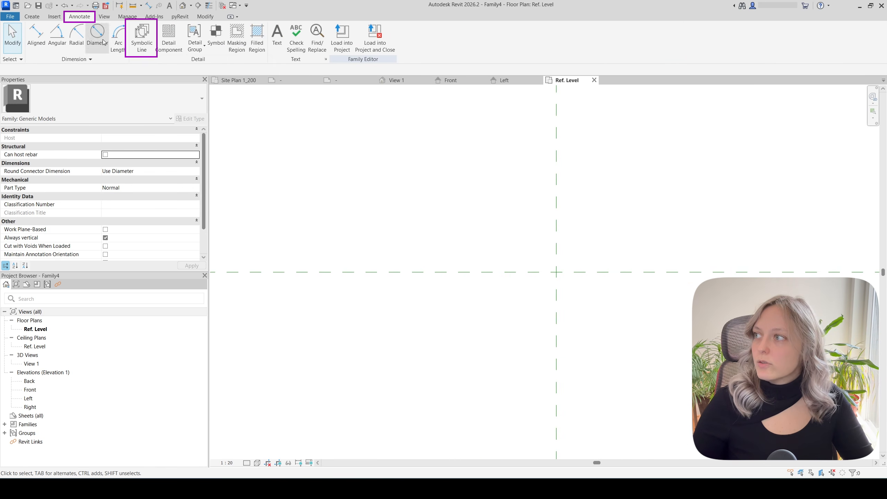
click(141, 41)
click(358, 30)
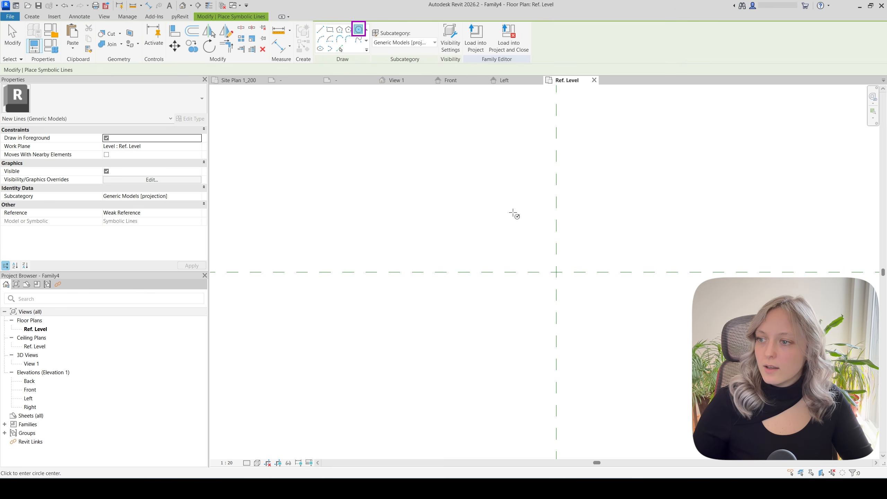
click(556, 272)
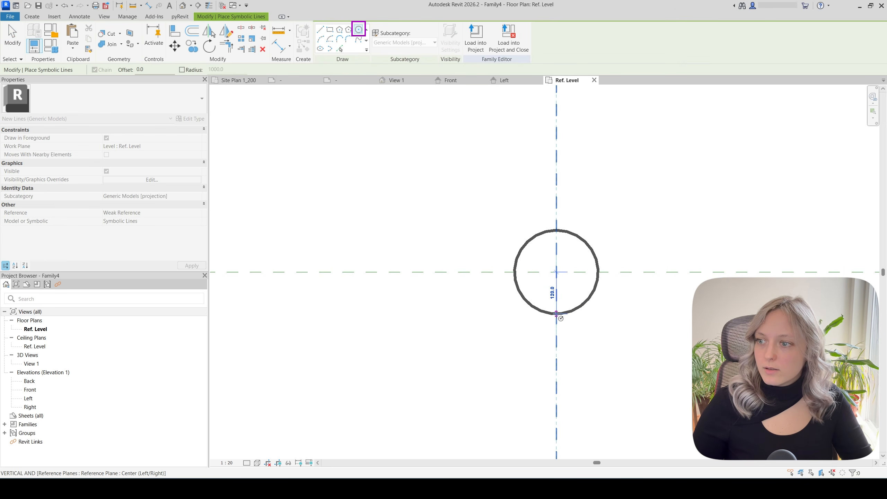
click(556, 314)
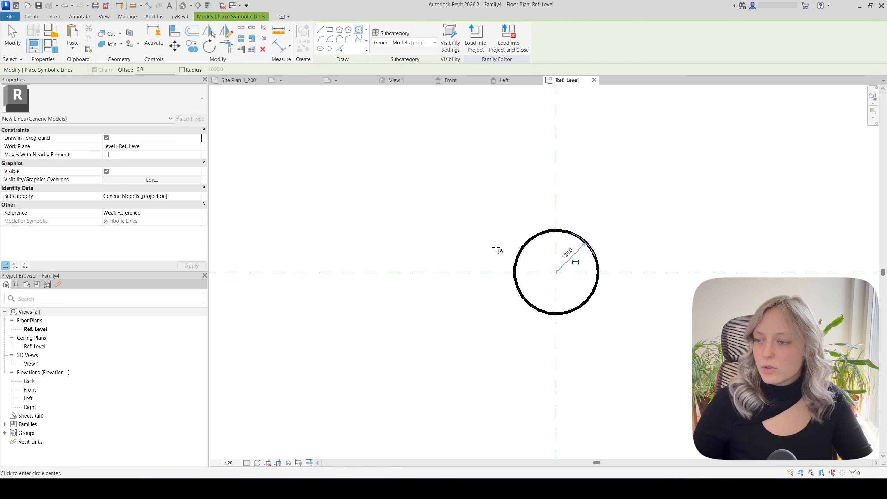
Draw a horizontal symbolic line about 125 mm long on the front/back centre reference plane, inside the circle
click(32, 16)
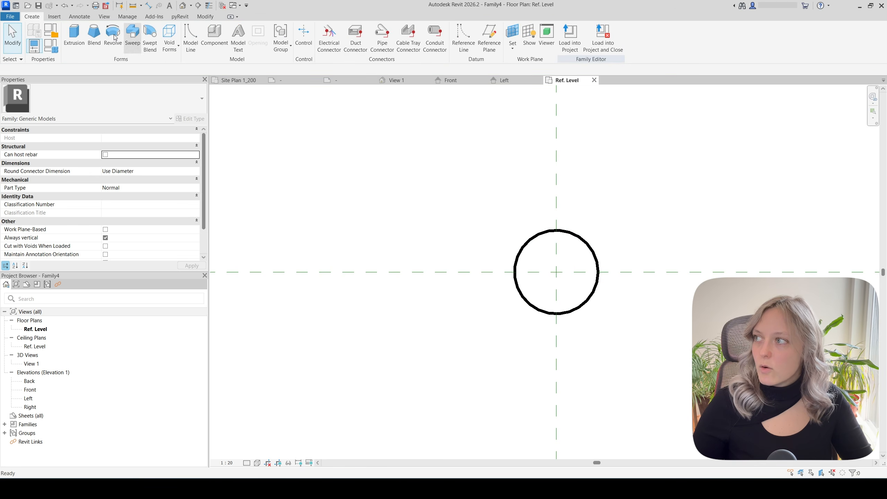
click(79, 16)
click(142, 33)
scroll(487, 220, up, 1)
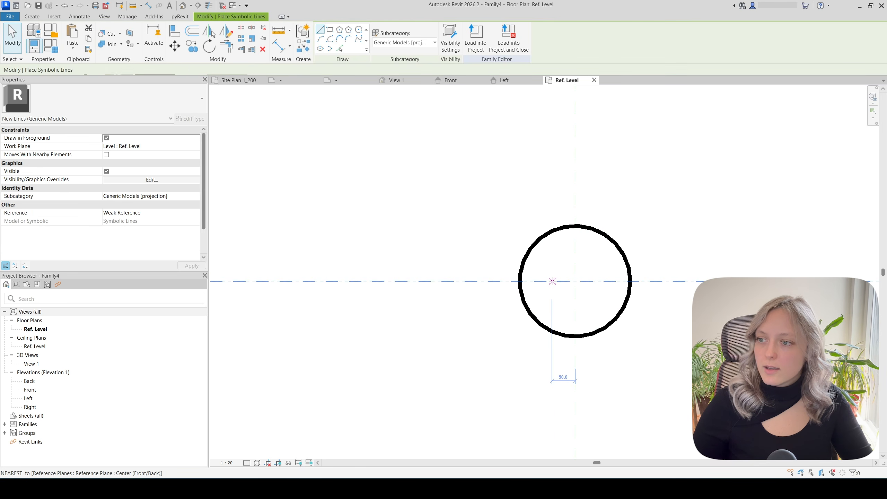
click(552, 280)
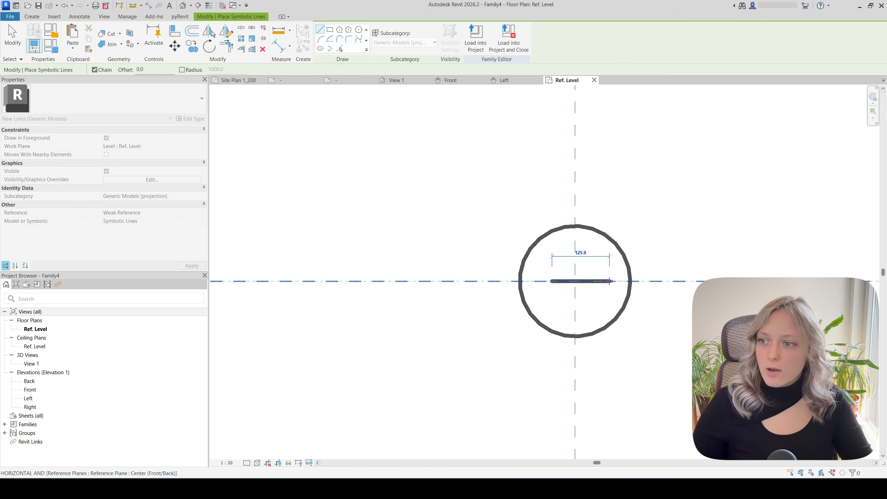
click(611, 281)
key(Escape)
key(Escape)
Move the horizontal line by its midpoint to the circle's centre
click(596, 285)
key(m)
key(v)
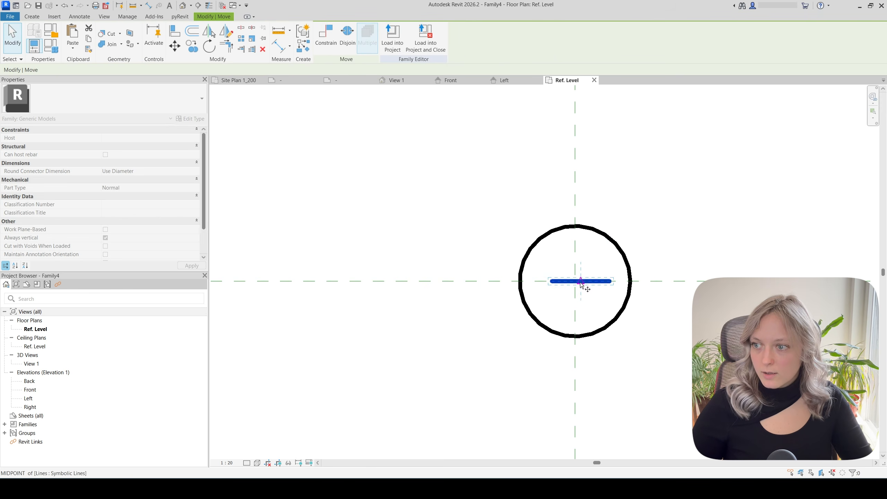
click(579, 282)
click(572, 282)
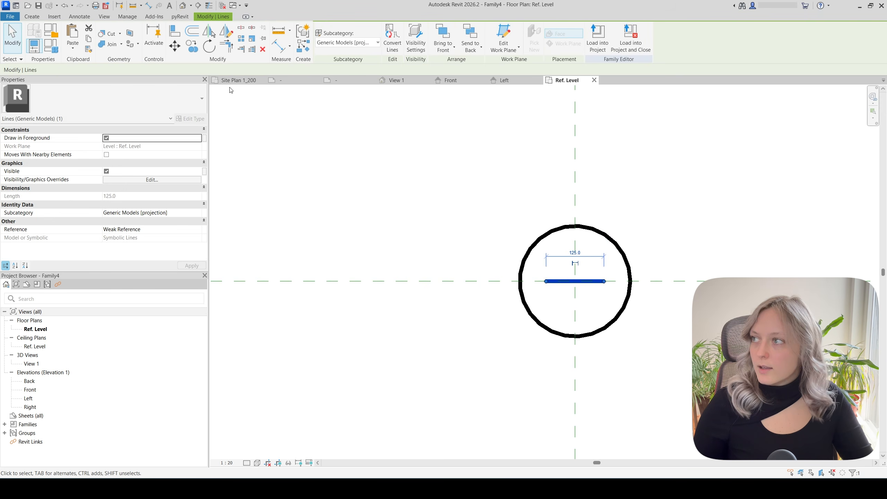
Rotate a copy of the line 90° about its midpoint to form a cross inside the circle
click(205, 49)
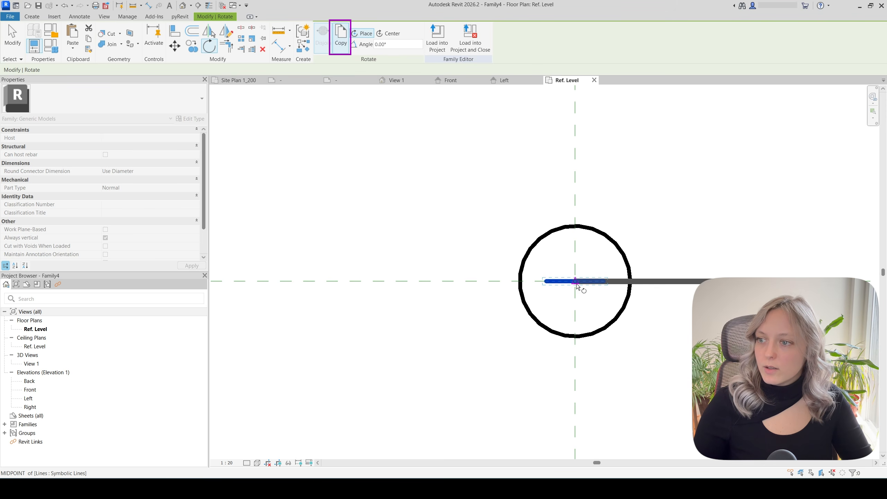
click(574, 308)
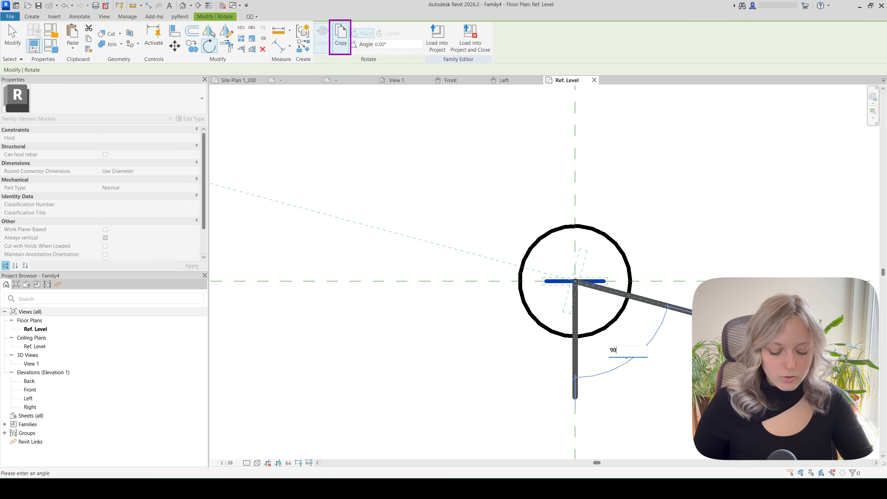
click(618, 293)
scroll(571, 204, down, 5)
key(Escape)
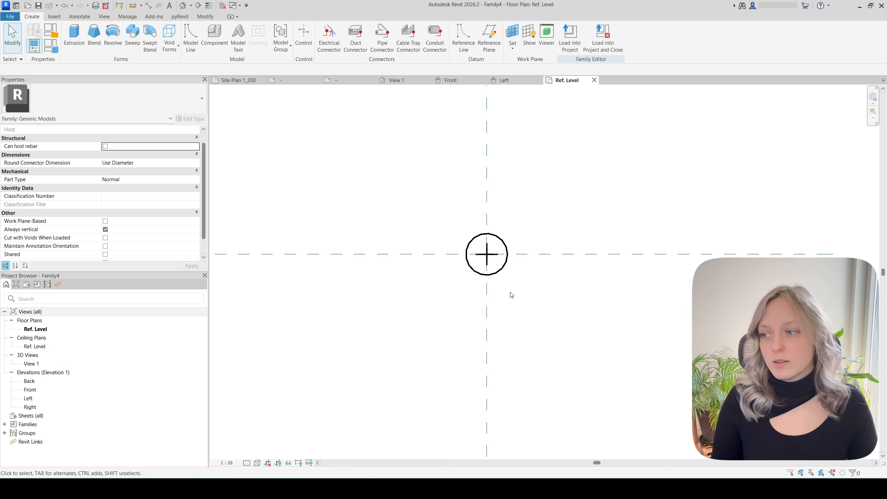
Save the family as "Site Point Family" in the Generic Model folder
click(10, 16)
click(21, 153)
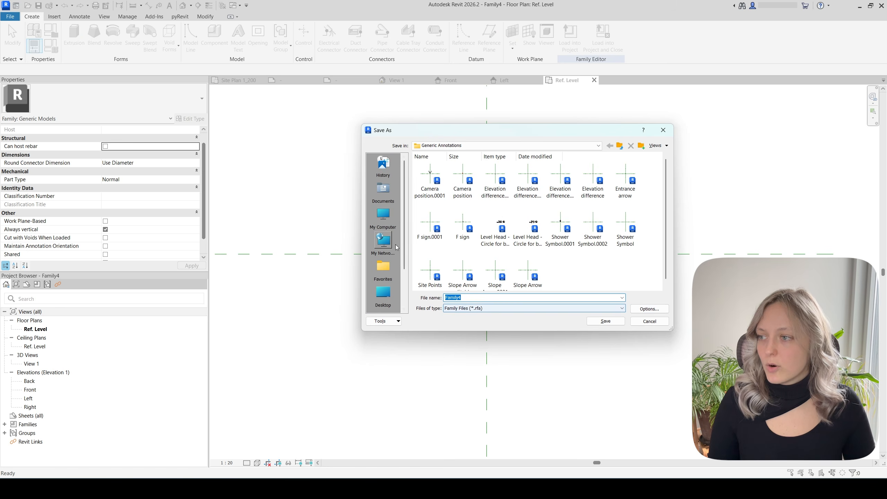
click(620, 146)
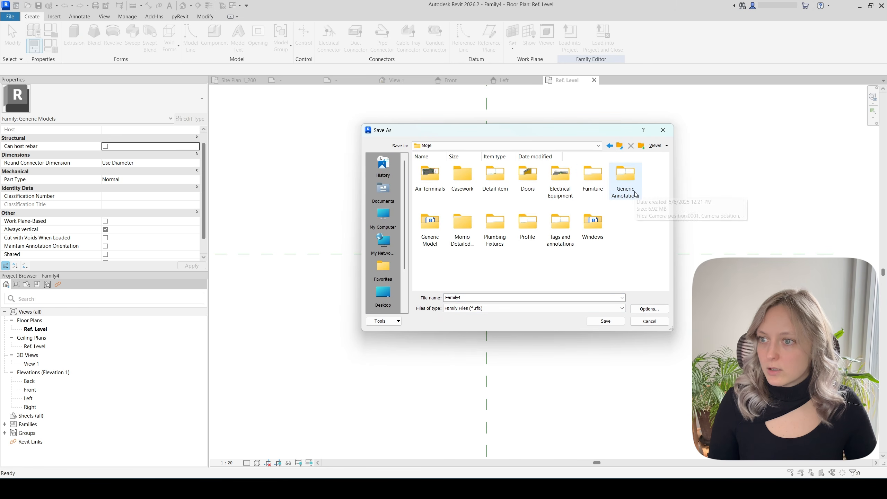
double_click(429, 227)
click(510, 298)
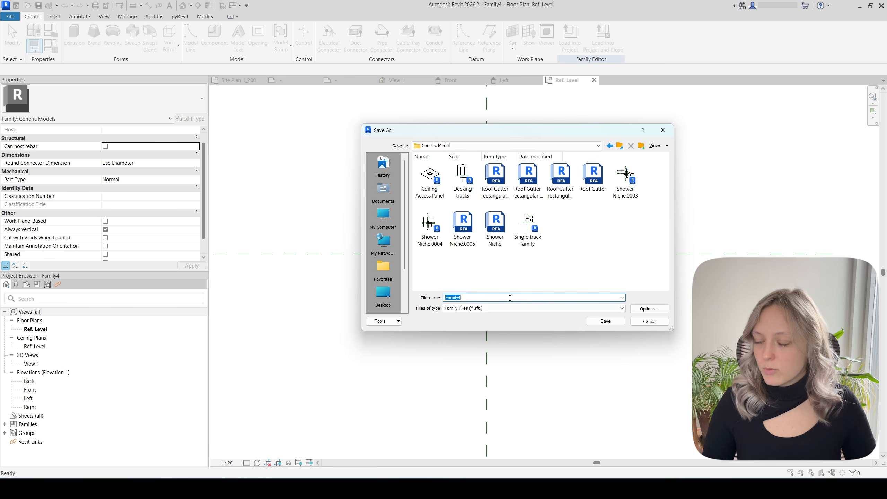
text(Sit)
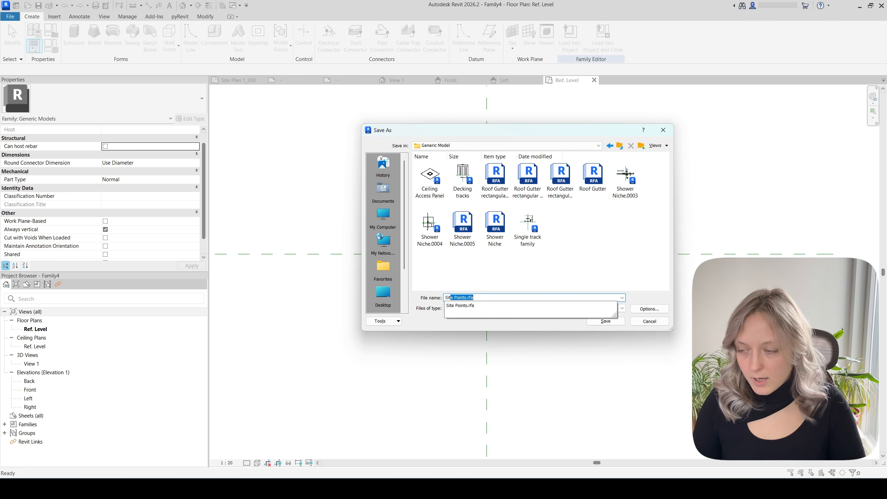
text(e Point Family)
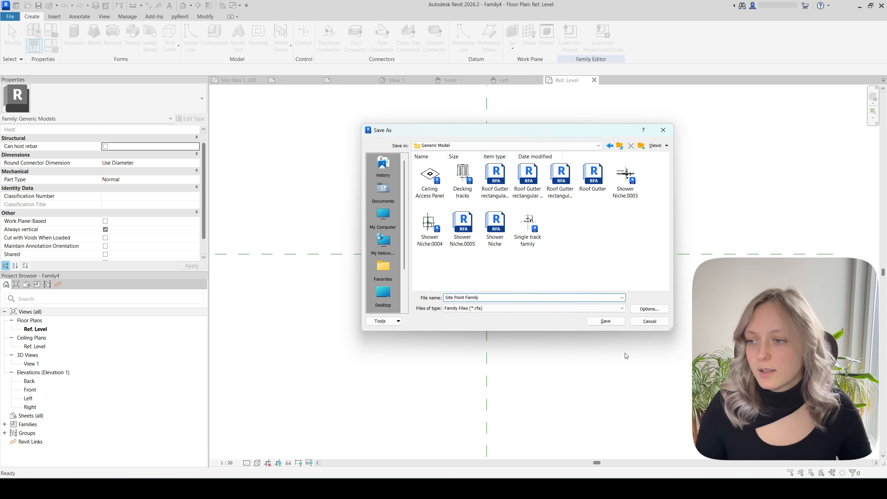
click(606, 322)
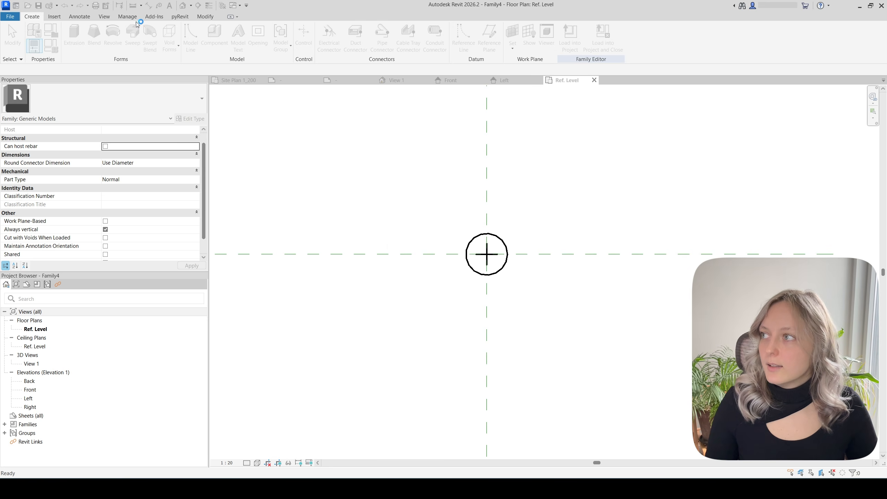
Create a Generic Models subcategory named "Orange Line" in the family's object styles
click(127, 18)
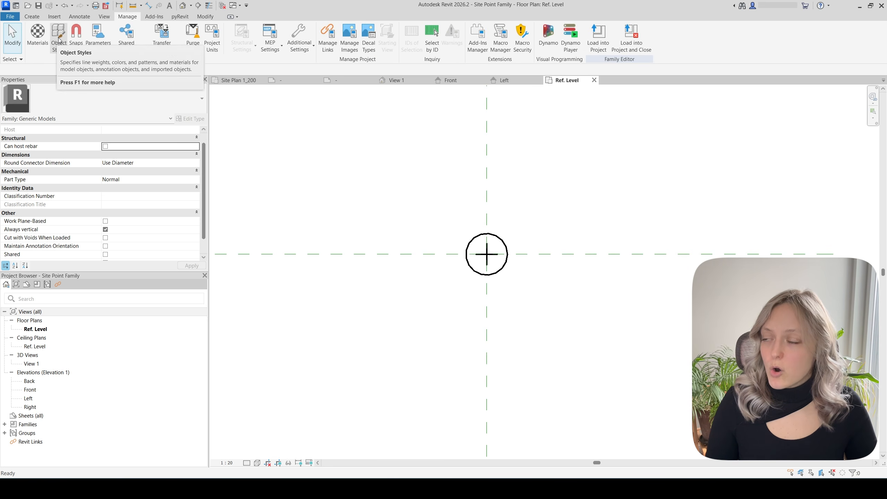
click(59, 39)
click(502, 330)
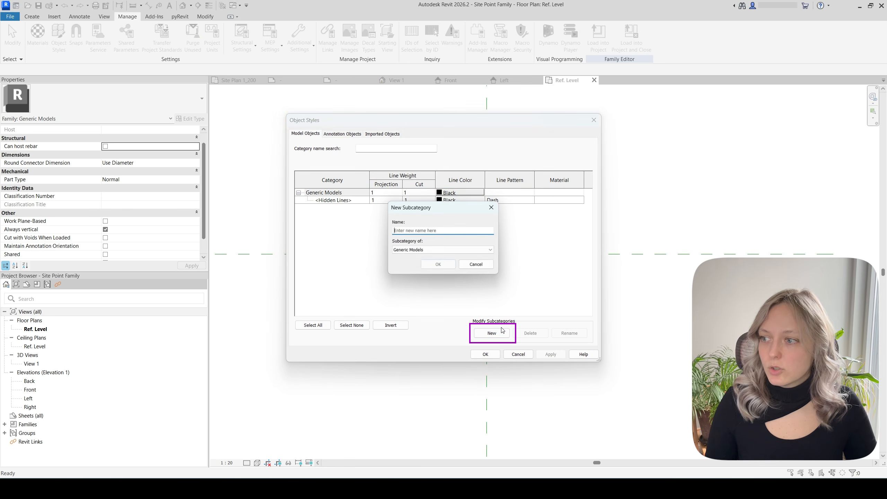
text(O)
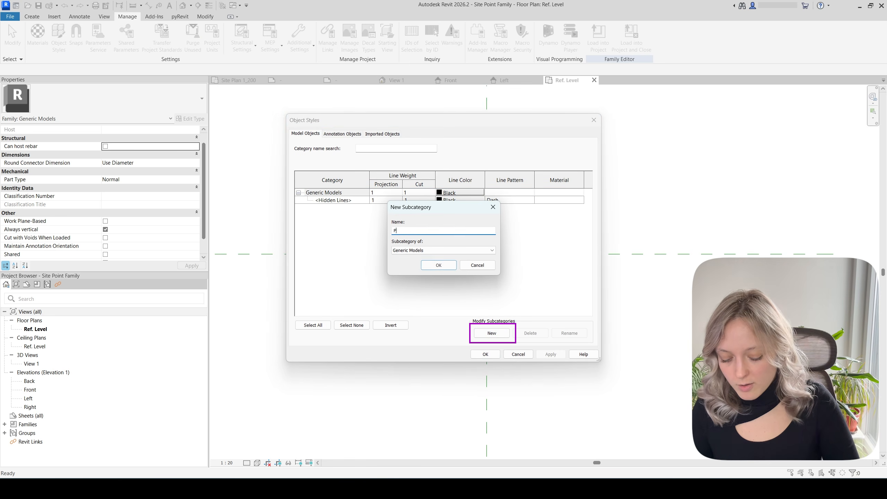
key(BackSpace)
text(Orange Line)
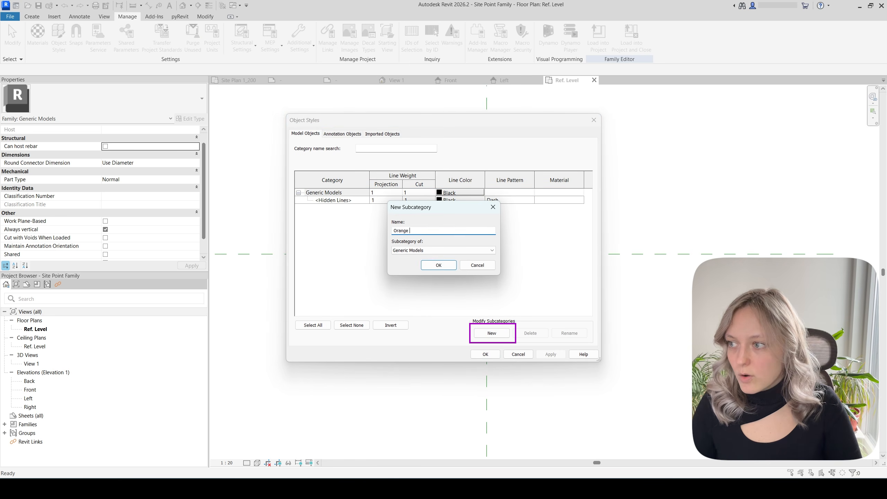
click(434, 264)
Set the Orange Line subcategory's line color to orange, RGB 255-128-000, and apply the object styles
click(455, 207)
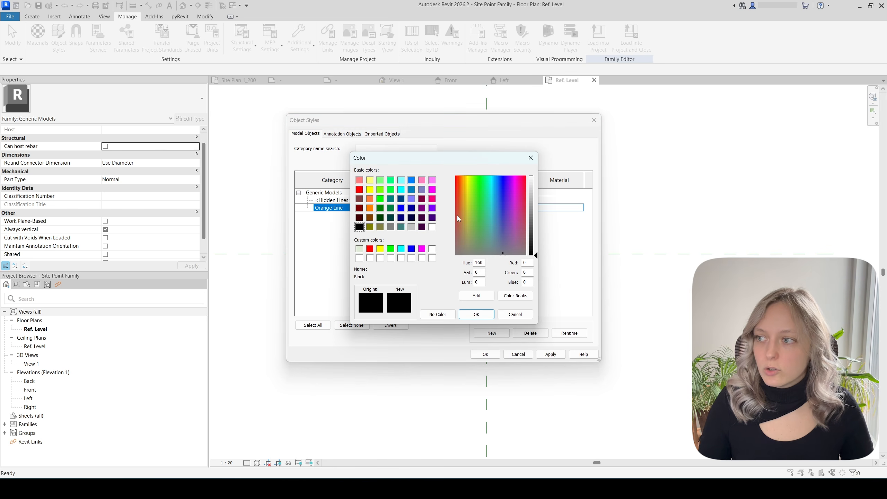
click(370, 208)
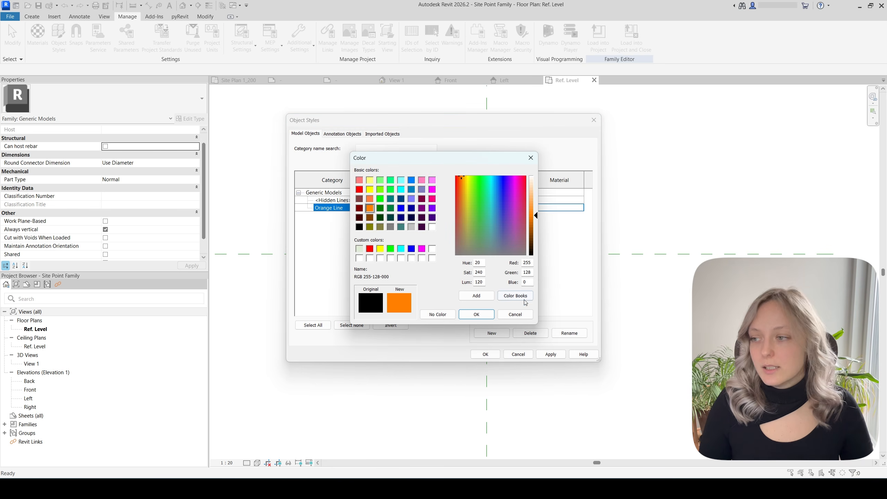
click(477, 314)
click(486, 355)
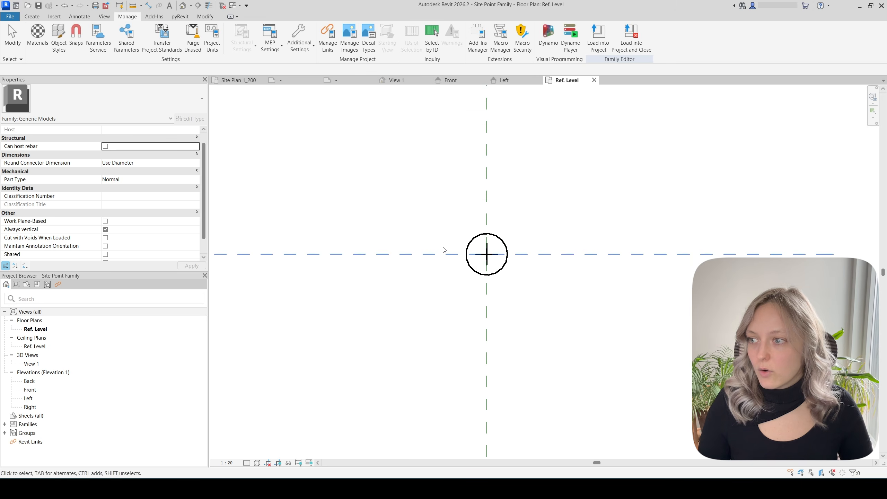
Assign the circle and both cross lines to the Orange Line [projection] subcategory
drag(427, 204, 588, 340)
click(364, 43)
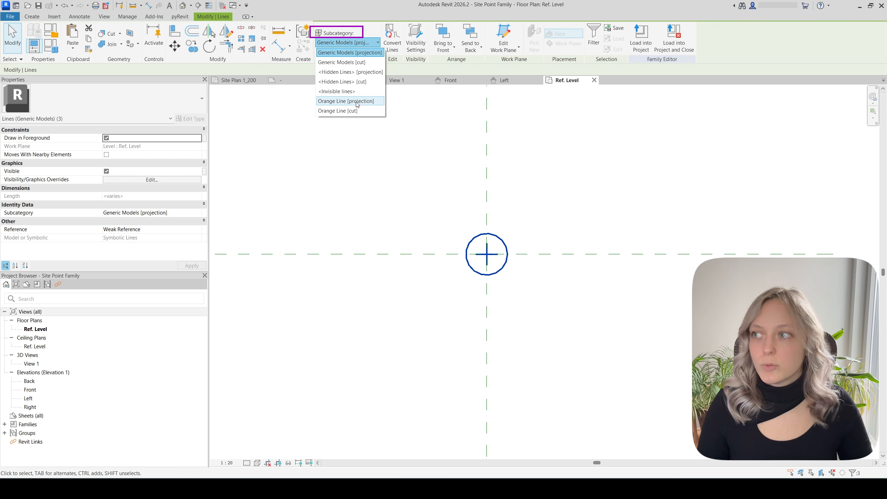
click(356, 101)
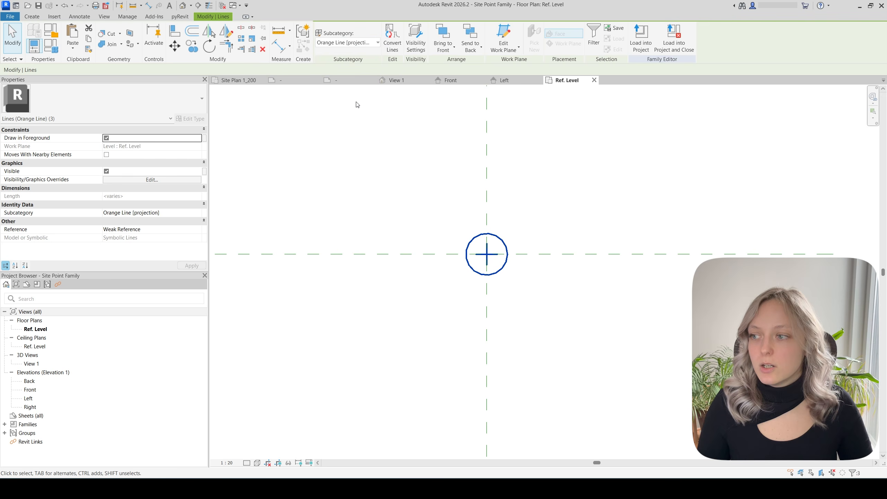
click(403, 170)
Load the family into the Milino brdo Model for Tutorial project and place one marker at the outer wall corner between the tiled terrace and the stairs
click(325, 38)
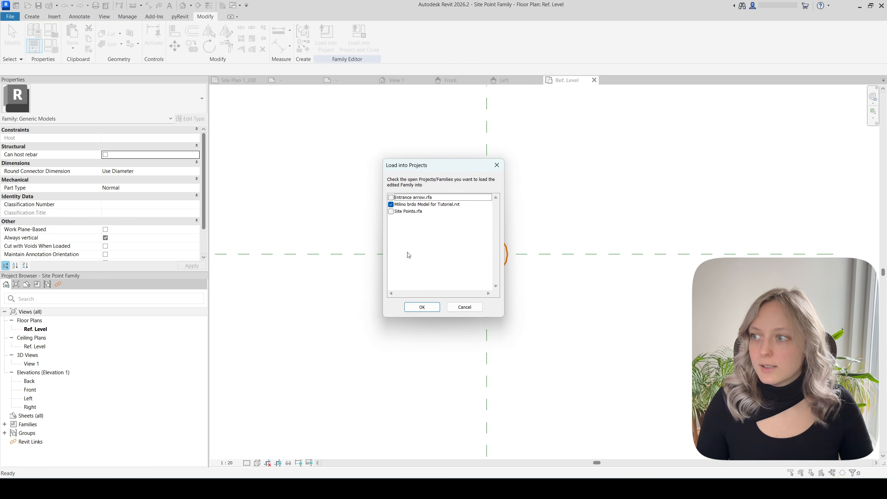
click(420, 307)
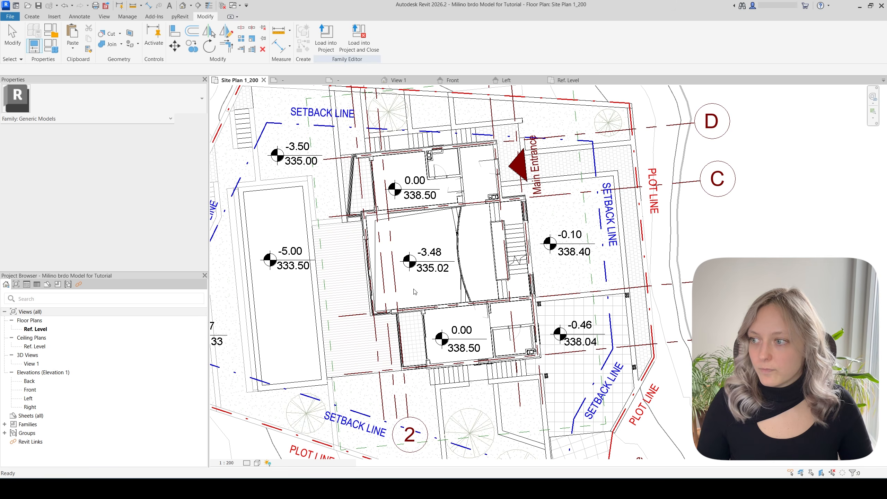
scroll(422, 346, up, 5)
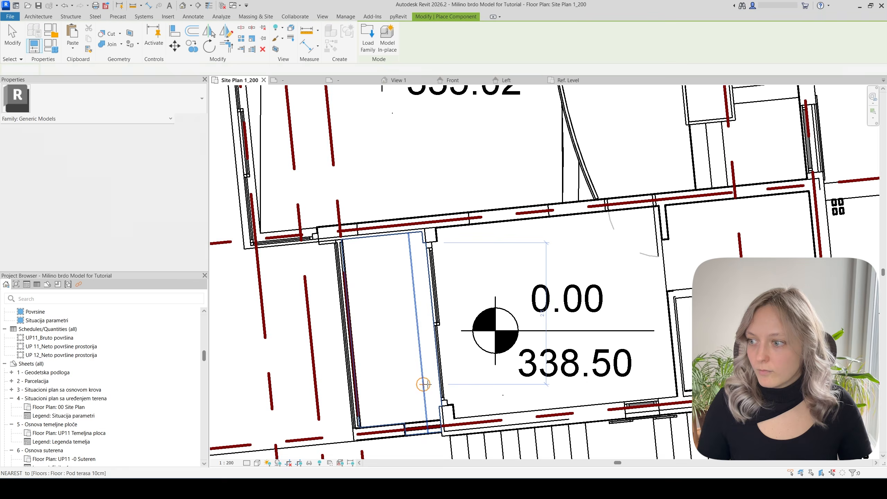
scroll(428, 385, up, 3)
middle_drag(430, 392, 386, 216)
scroll(386, 215, up, 1)
scroll(408, 295, up, 4)
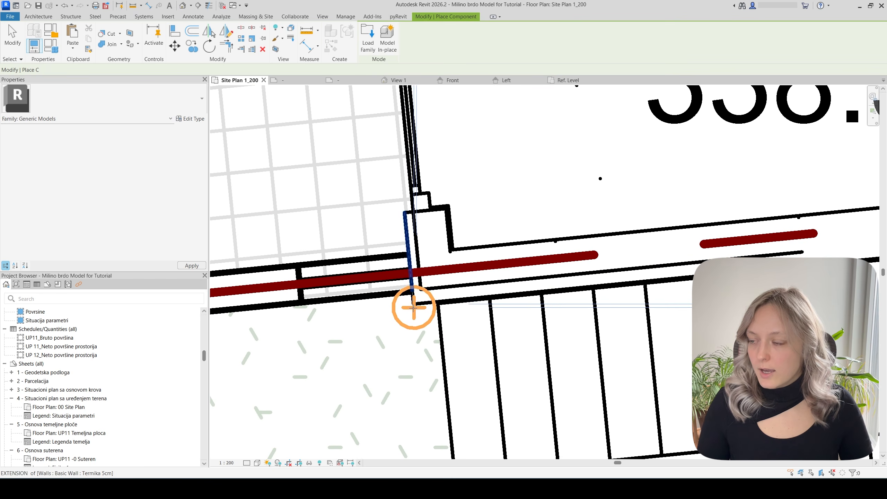
click(414, 305)
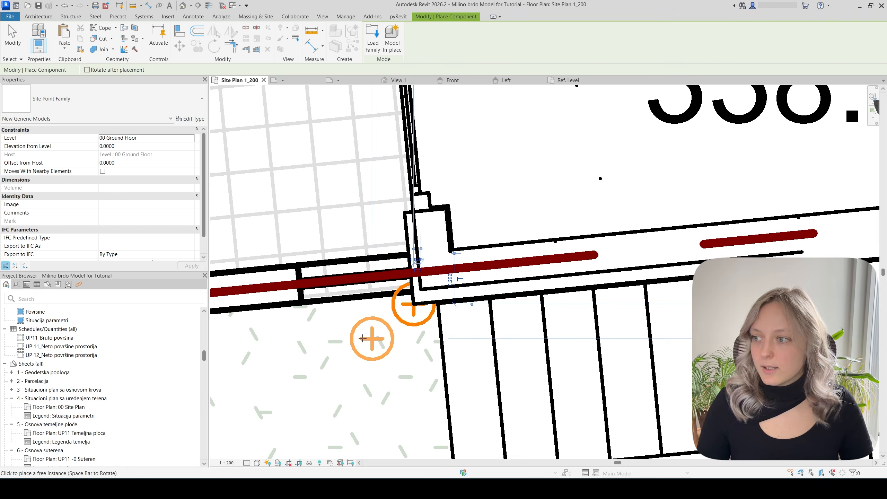
scroll(363, 338, down, 3)
key(Escape)
key(Escape)
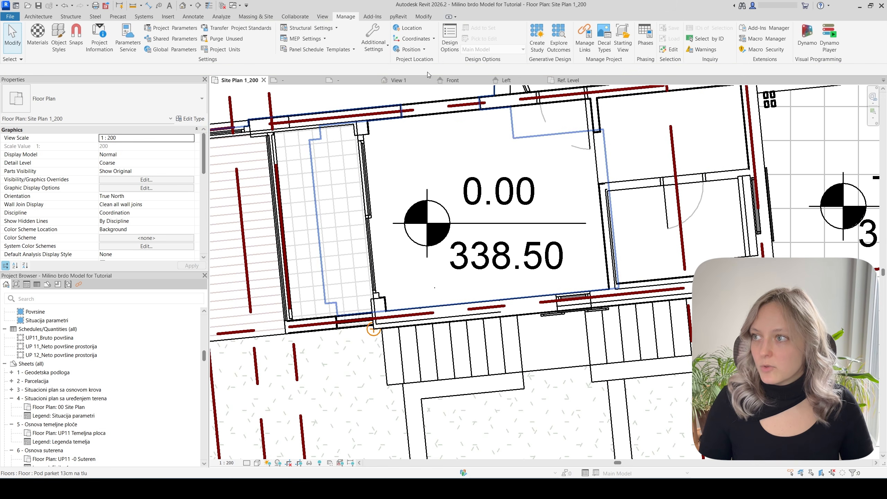
Open the site point family and scale its circle and cross numerically by a factor of 4
double_click(427, 224)
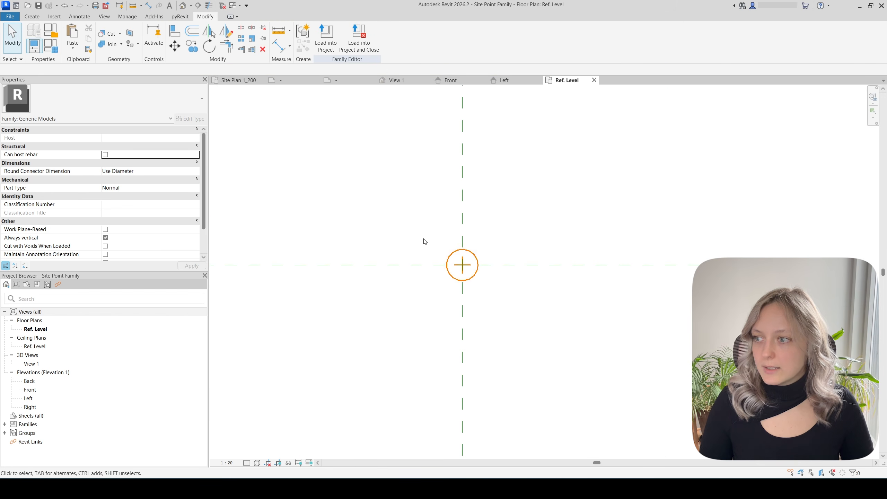
drag(414, 233, 561, 327)
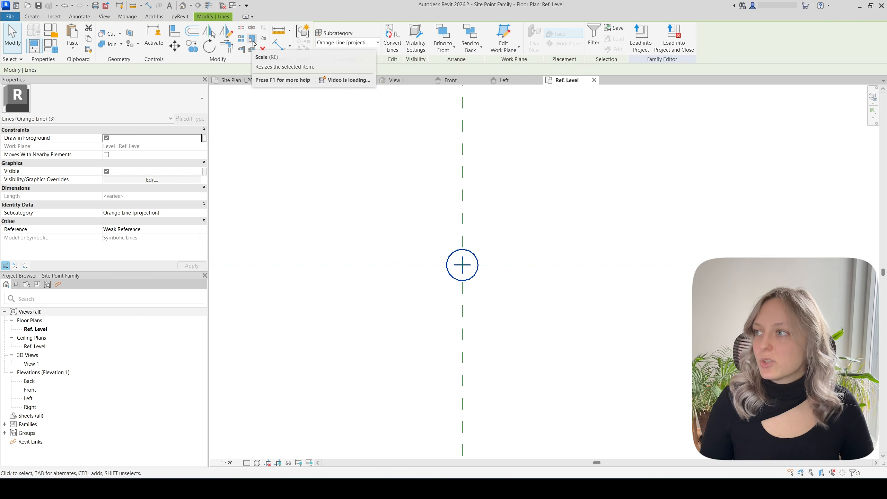
click(252, 40)
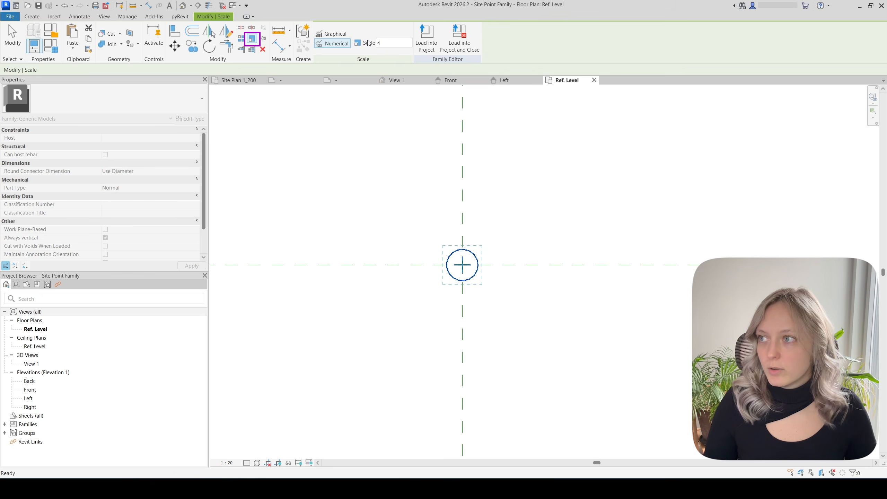
key(Return)
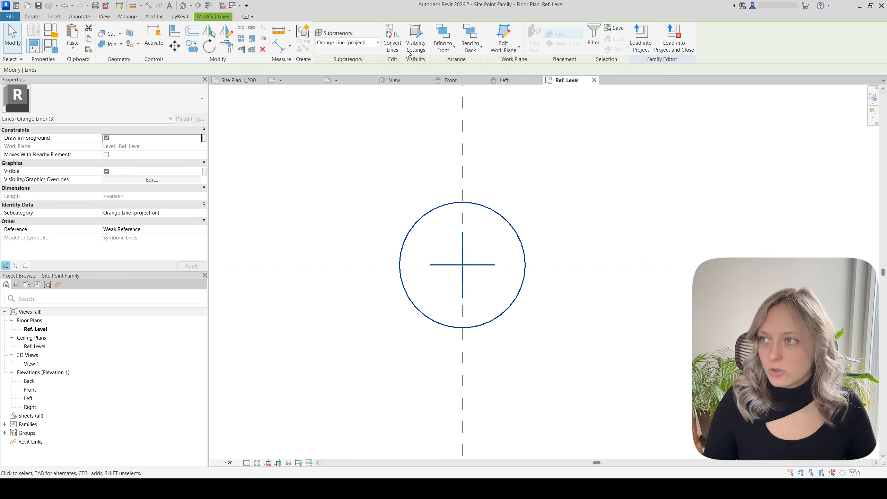
Reload the site point family into the Milino brdo Model for Tutorial project, overwriting the existing version
click(631, 51)
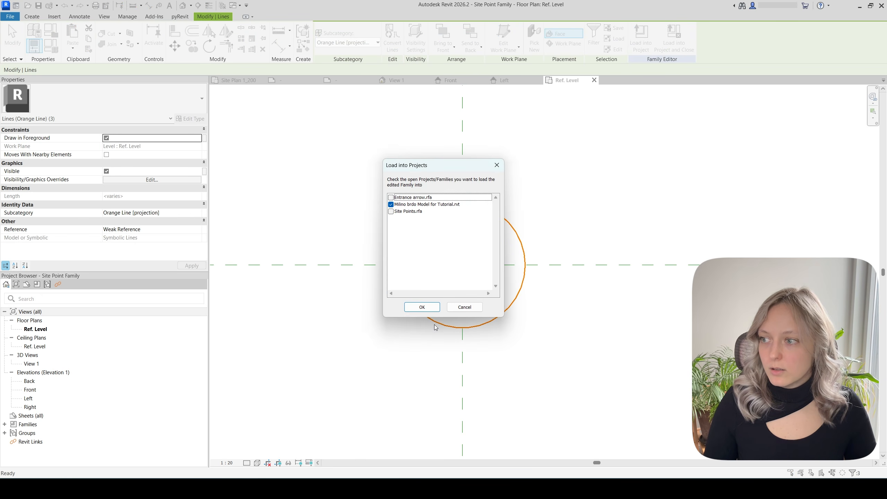
click(422, 307)
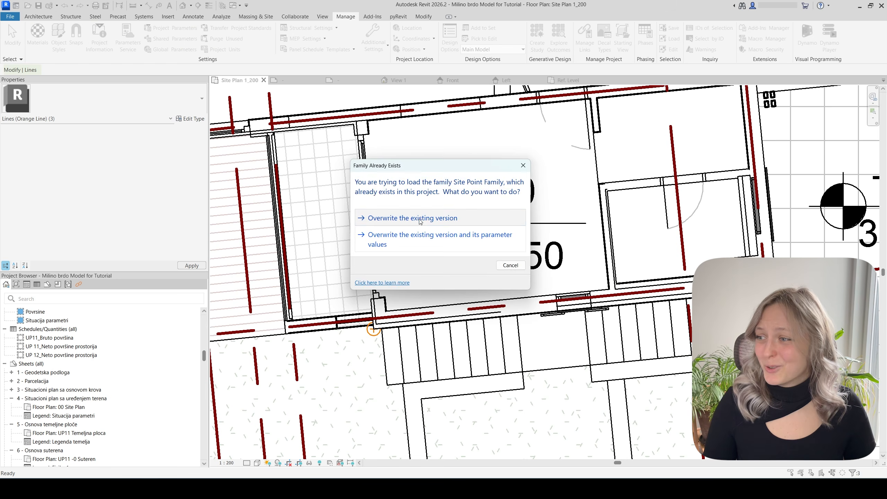
click(412, 218)
Set the placed site point's Mark to P1
click(120, 221)
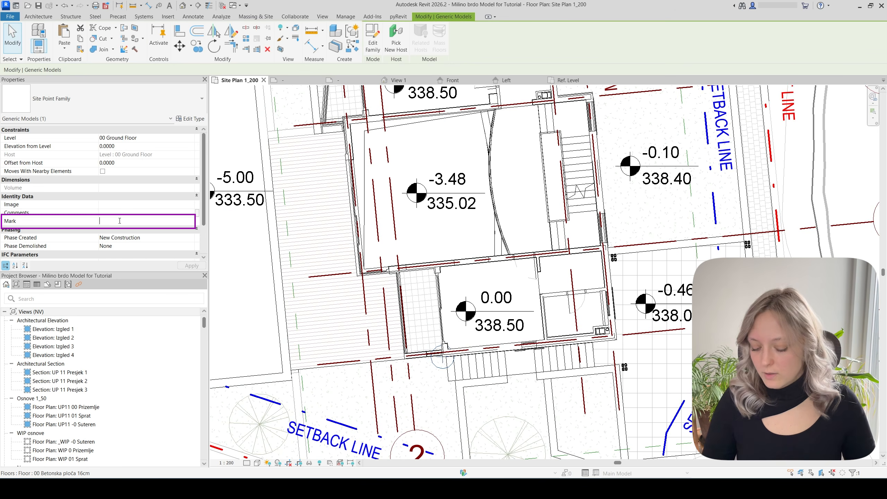
text(P)
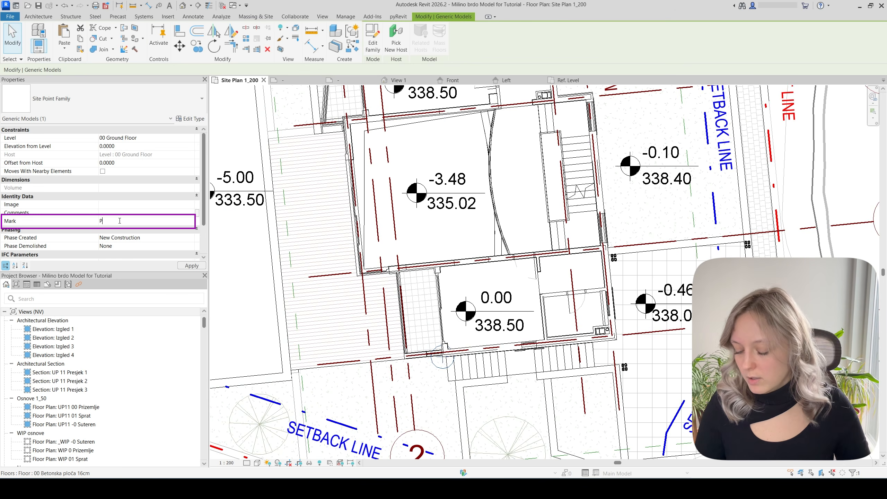
text(1)
Copy site point P1 to the outer wall corner beside the -0.46 terrace and to the house corner just below the Main Entrance arrow
scroll(424, 297, down, 1)
middle_drag(422, 299, 420, 307)
scroll(432, 336, up, 3)
scroll(436, 364, down, 2)
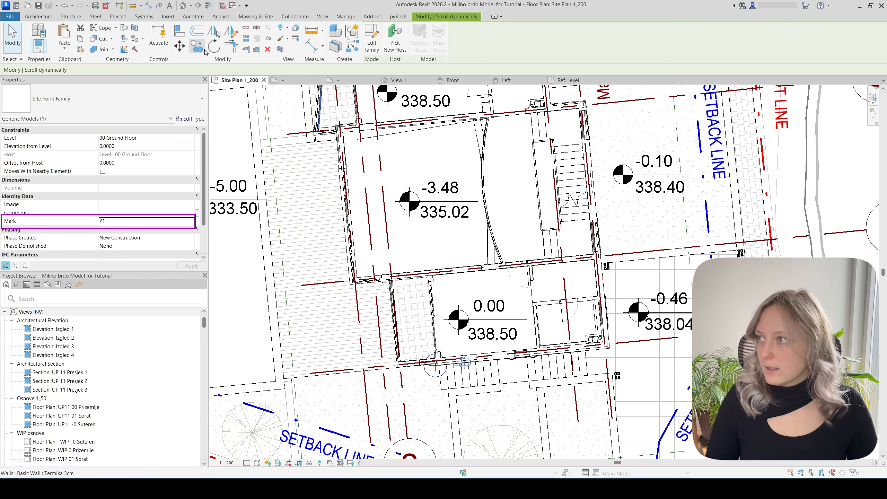
click(197, 47)
scroll(412, 367, up, 2)
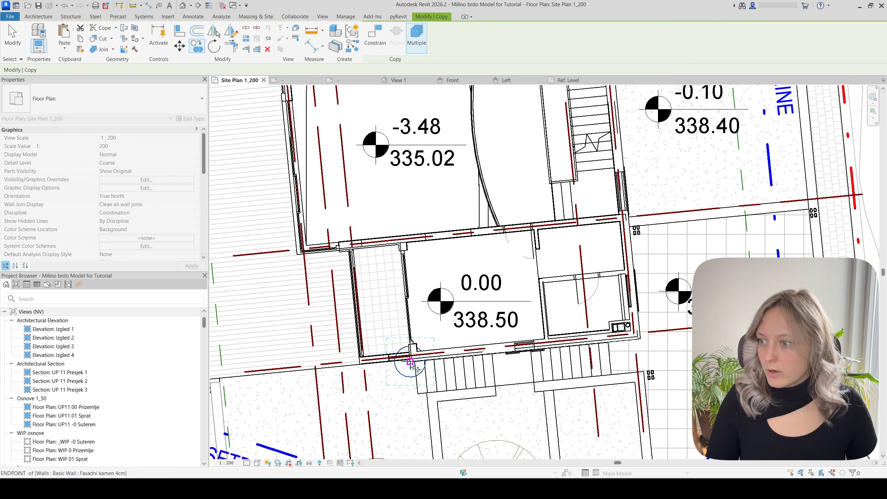
click(411, 362)
scroll(645, 352, up, 2)
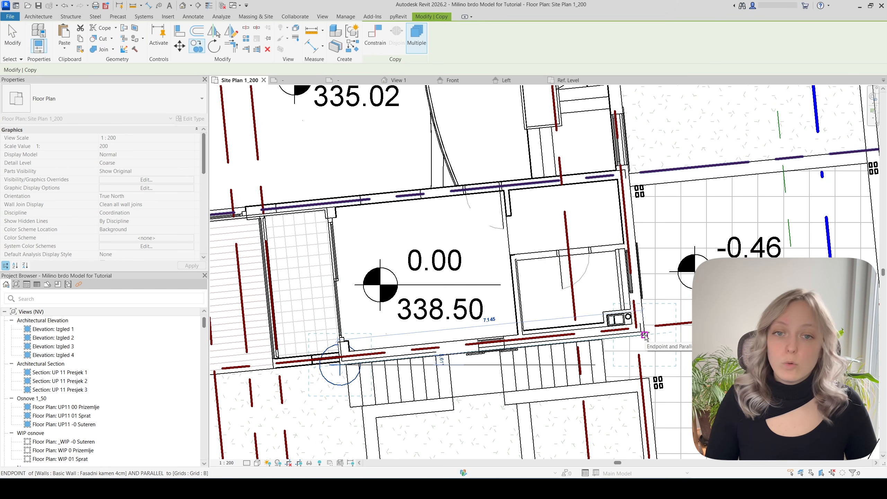
scroll(637, 326, down, 4)
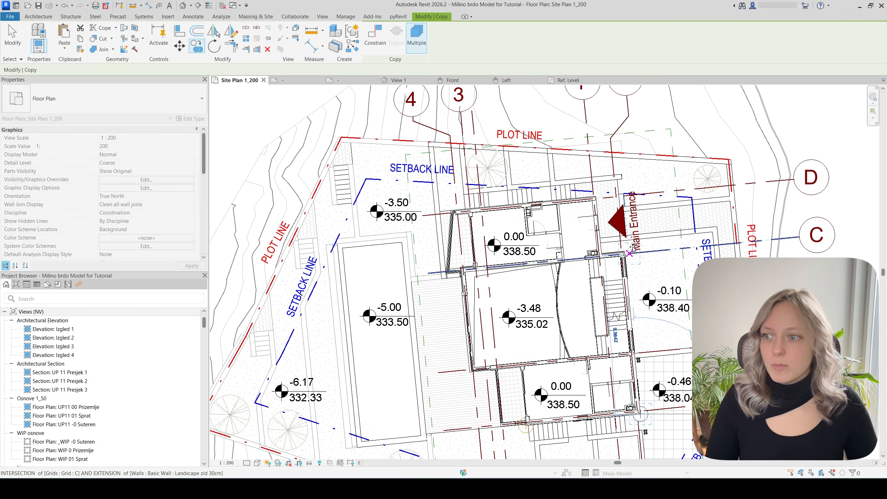
scroll(632, 248, up, 5)
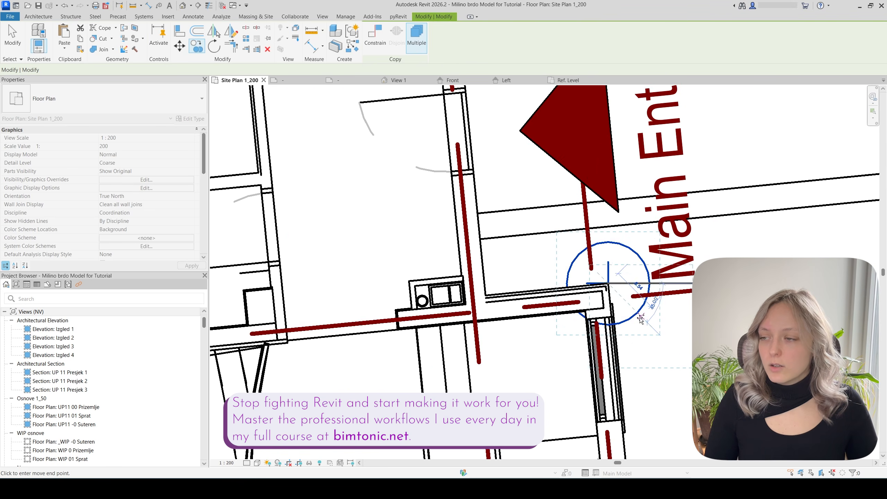
Place two more site point copies, at the house corner above the Main Entrance arrow and the corner nearest the -3.50 spot elevation
scroll(641, 319, down, 4)
scroll(561, 216, up, 5)
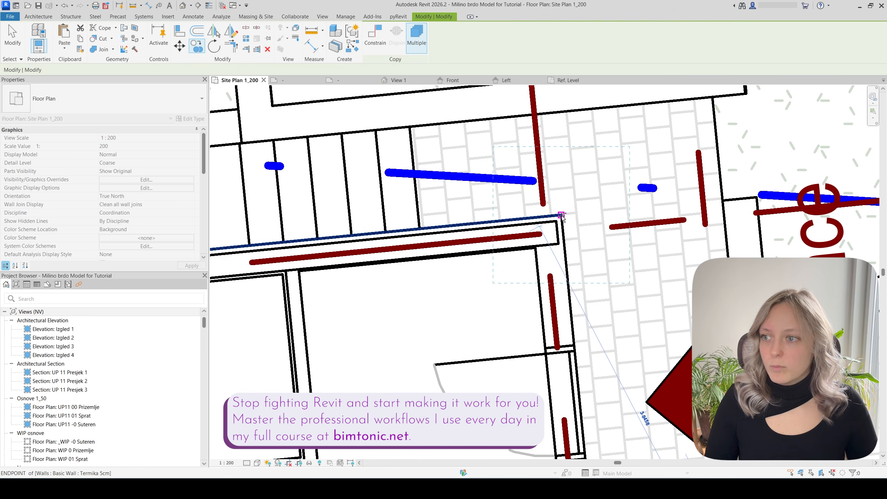
click(562, 216)
scroll(667, 271, down, 4)
middle_drag(463, 250, 687, 237)
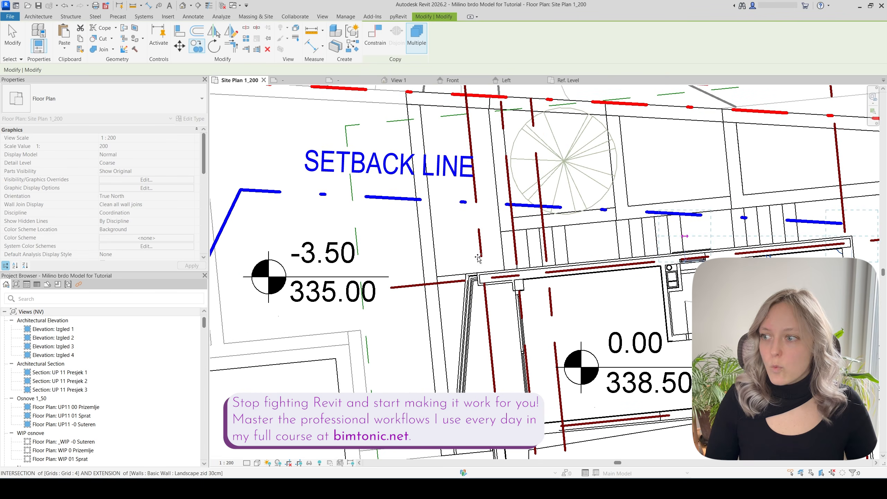
click(478, 258)
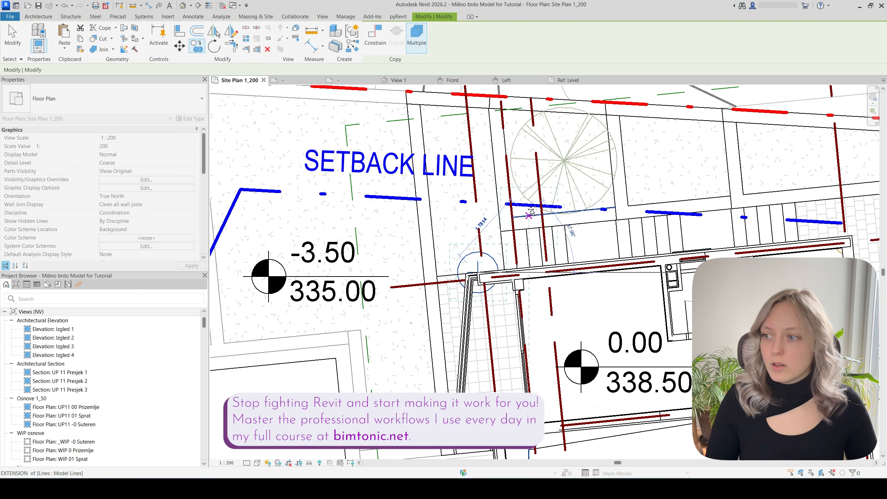
scroll(531, 211, down, 3)
key(Escape)
key(Escape)
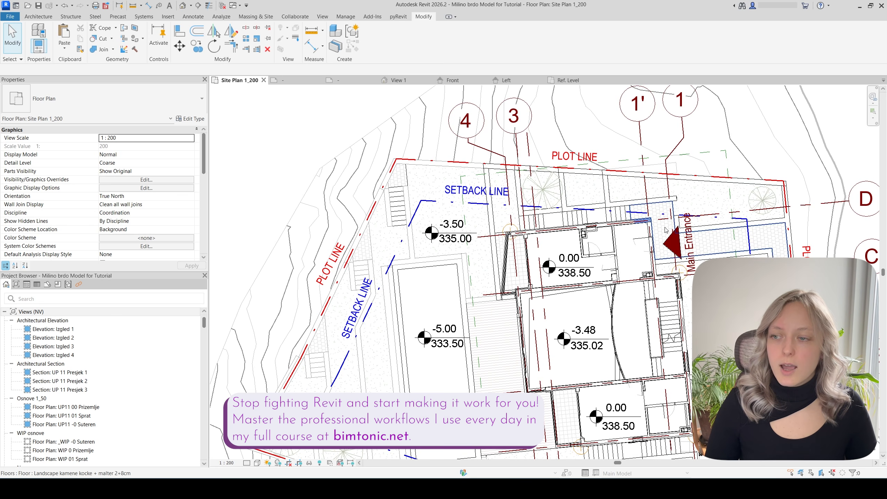
Check the height offset from level of the paved floor at the main entrance
click(651, 218)
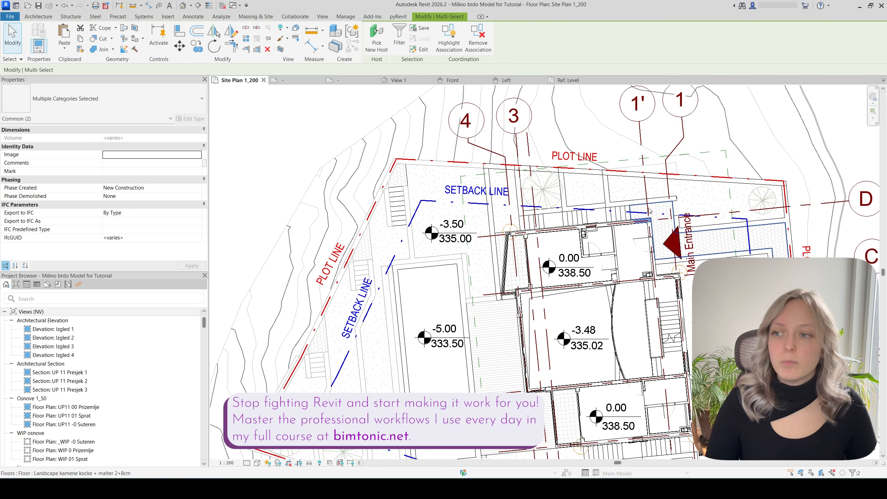
key(Escape)
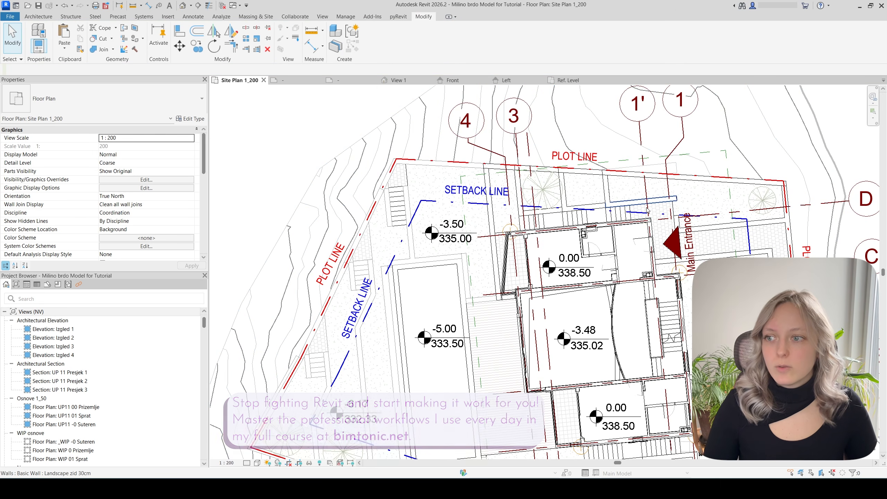
scroll(646, 205, up, 3)
click(670, 243)
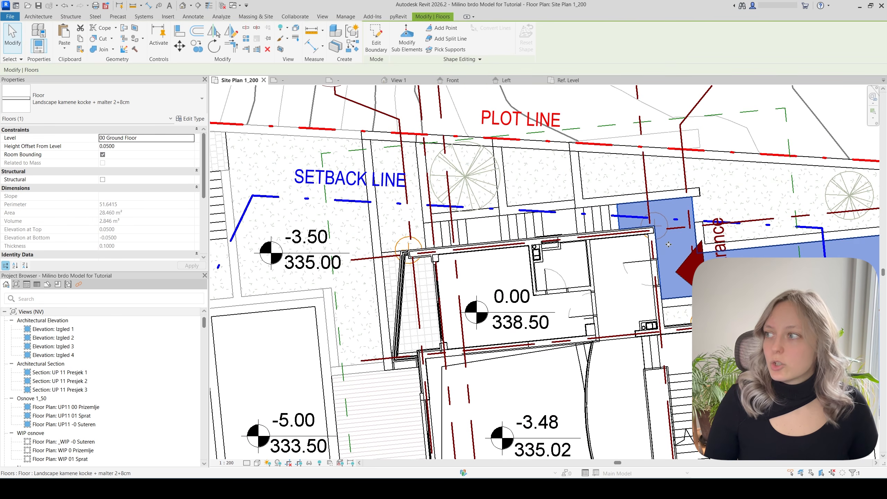
click(133, 149)
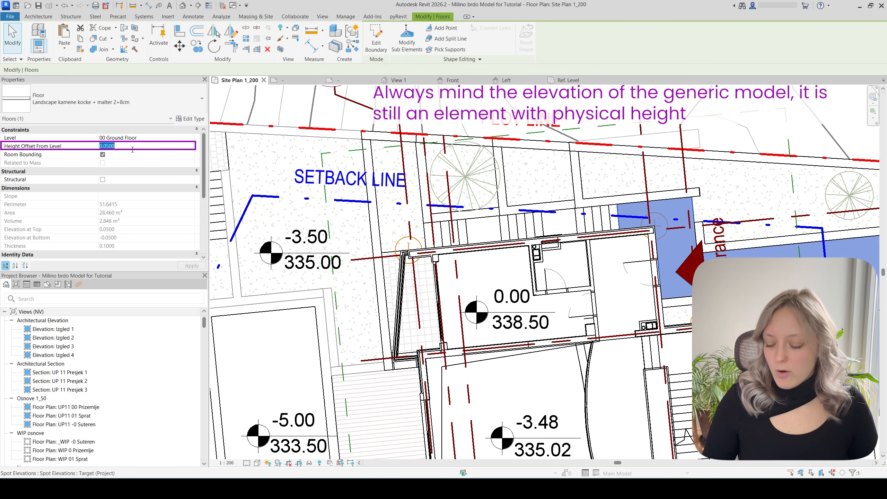
middle_drag(646, 229, 602, 280)
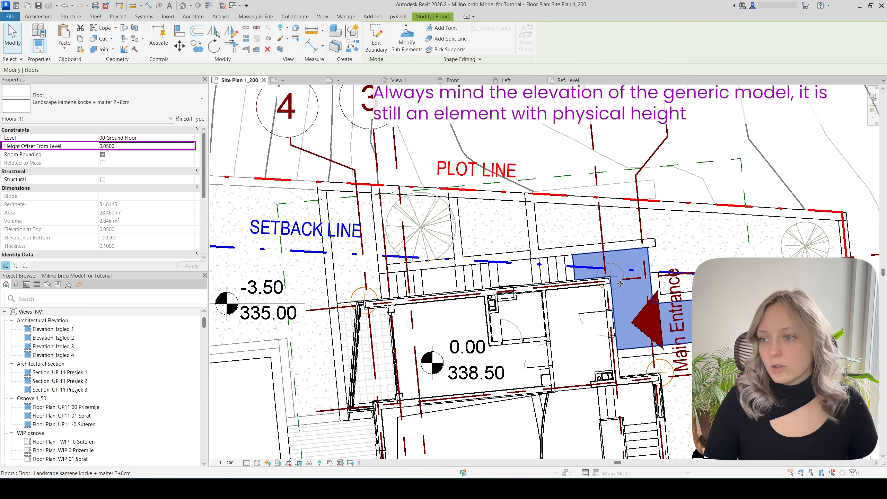
Set the elevation from level of the site point at the house corner above the Main Entrance arrow to 0.05
key(Escape)
click(643, 274)
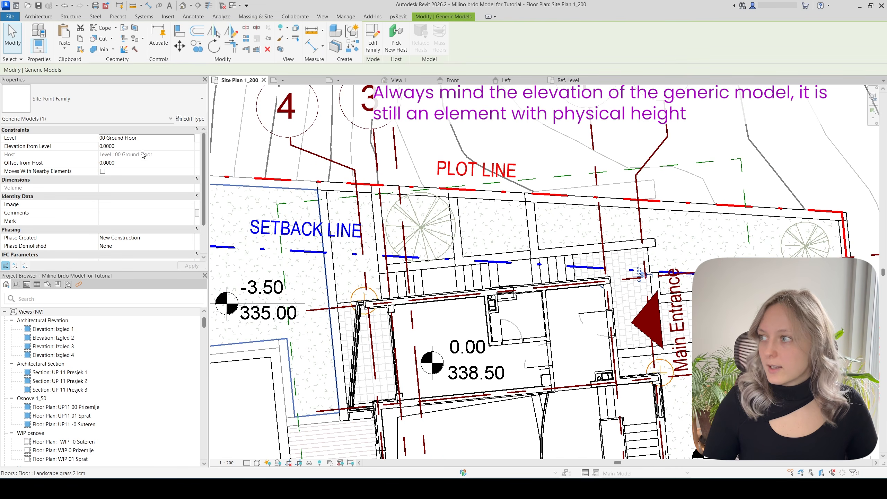
click(130, 146)
text(0.05)
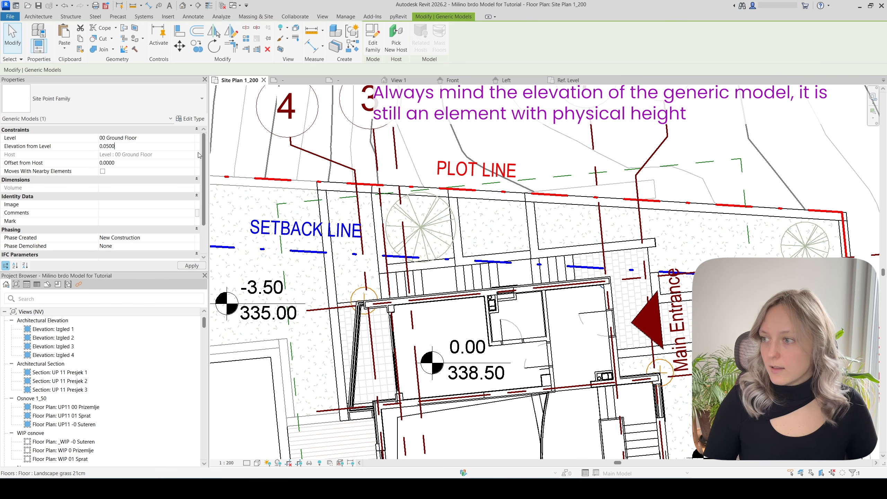
key(Return)
key(Escape)
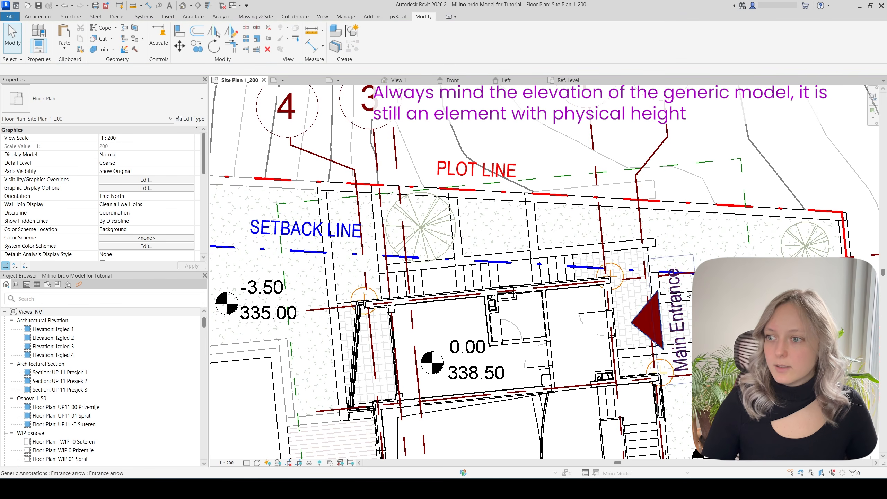
Set the Mark of the site point at the house corner beside the -0.46 terrace to P2
scroll(582, 279, down, 4)
middle_drag(689, 352, 690, 313)
scroll(690, 313, down, 2)
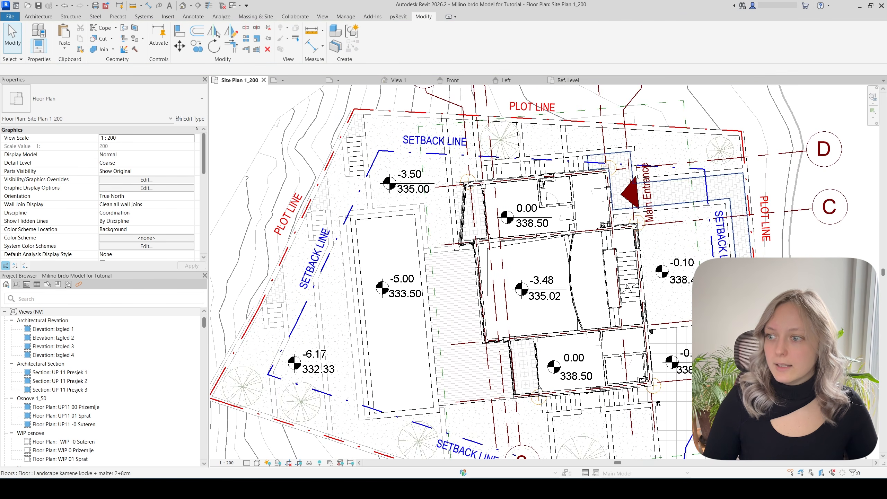
scroll(665, 328, down, 1)
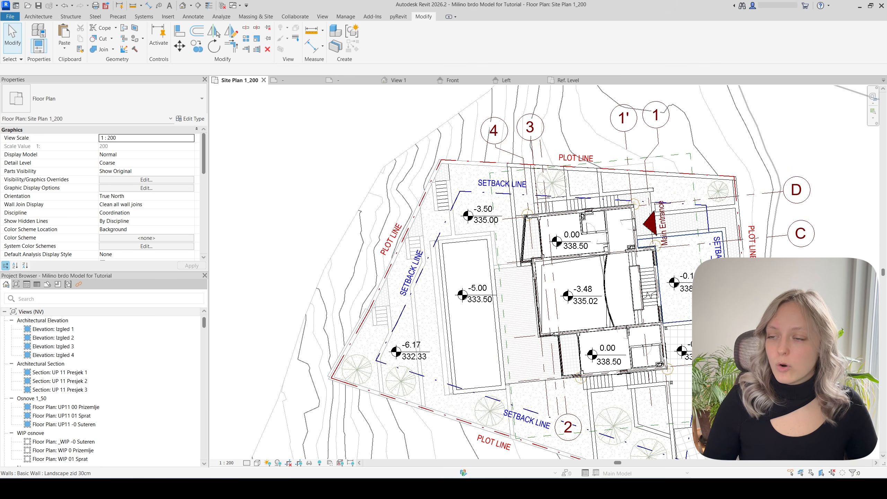
middle_drag(751, 325, 682, 325)
scroll(460, 409, up, 2)
scroll(550, 370, up, 3)
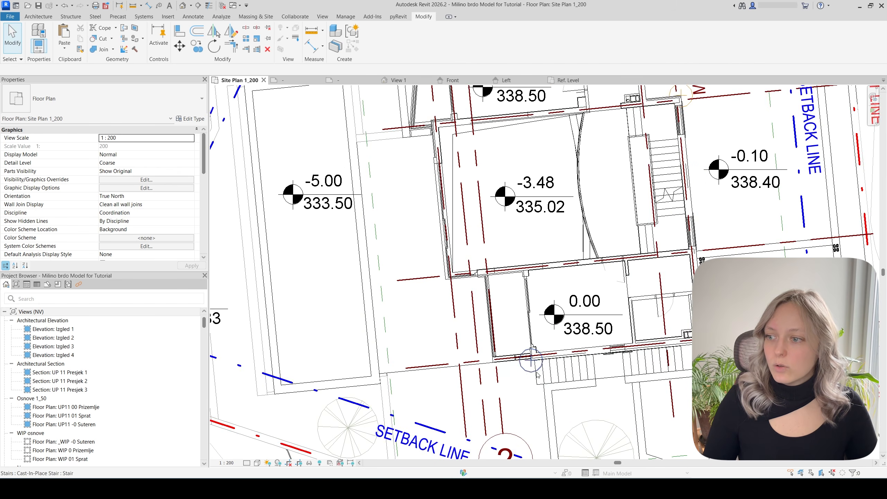
click(540, 364)
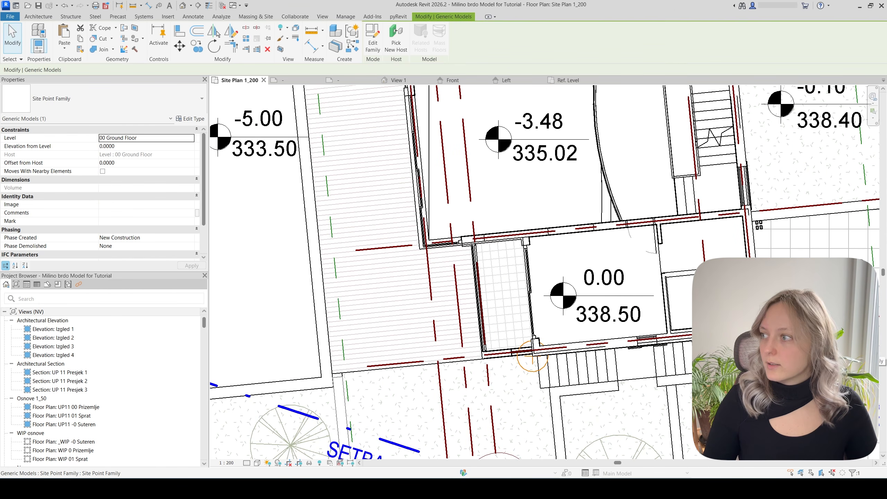
click(112, 224)
click(118, 220)
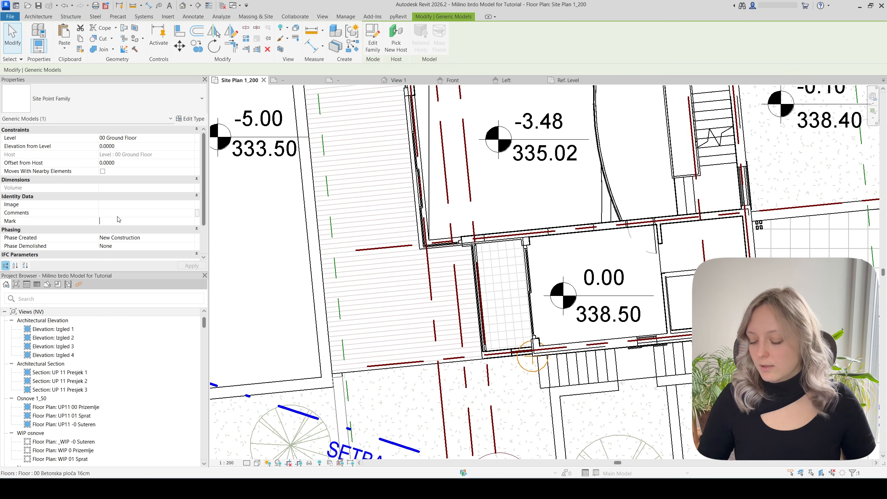
text(P2)
Set the Mark of the site point at the corner just below the Main Entrance arrow to P3
middle_drag(719, 108, 636, 229)
middle_drag(652, 158, 653, 267)
click(657, 247)
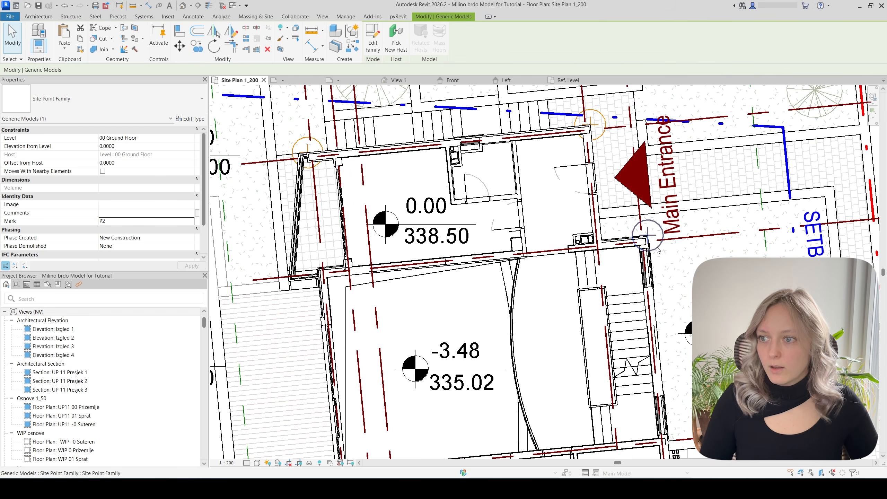
click(125, 221)
text(P3)
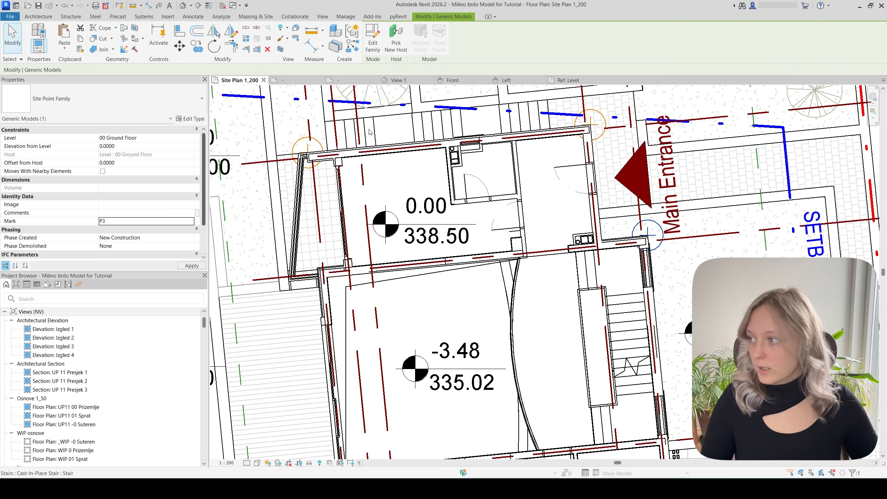
Set the Mark of the site point at the house corner above the Main Entrance arrow to P4
middle_drag(606, 133, 620, 243)
click(620, 243)
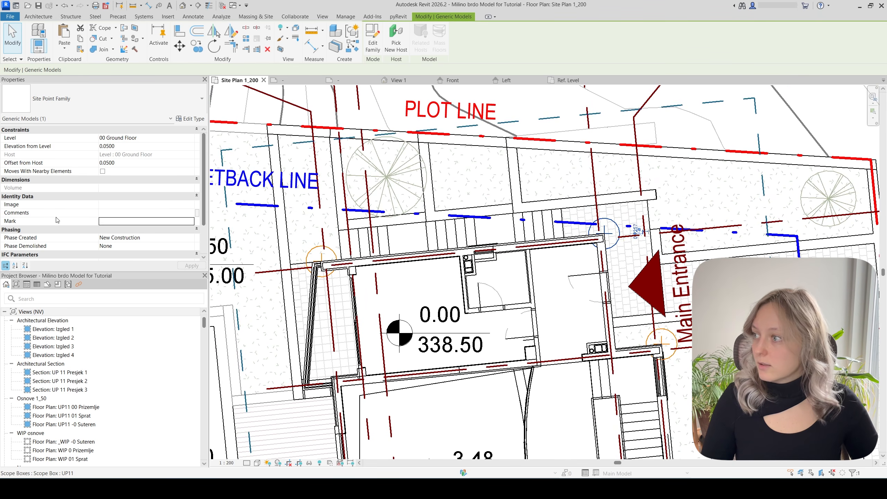
click(129, 222)
text(P4)
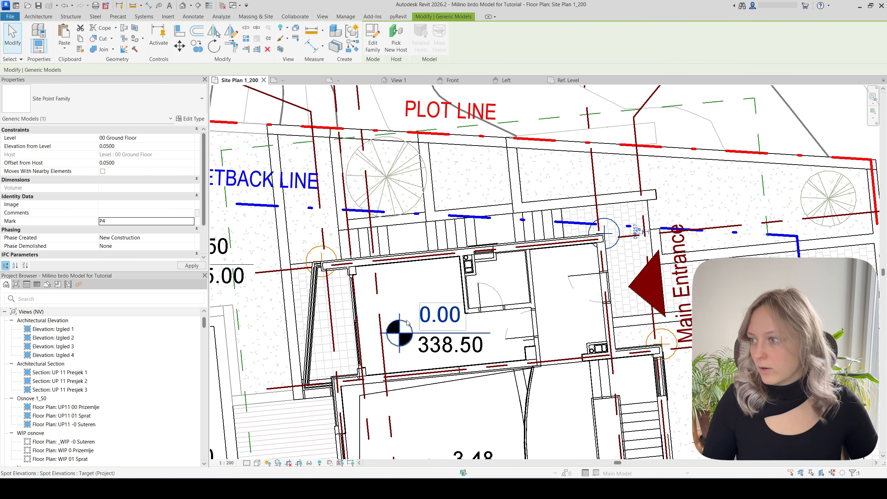
Enter a Mark in the same P series for the site point at the house corner nearest the -3.50 spot elevation
click(321, 260)
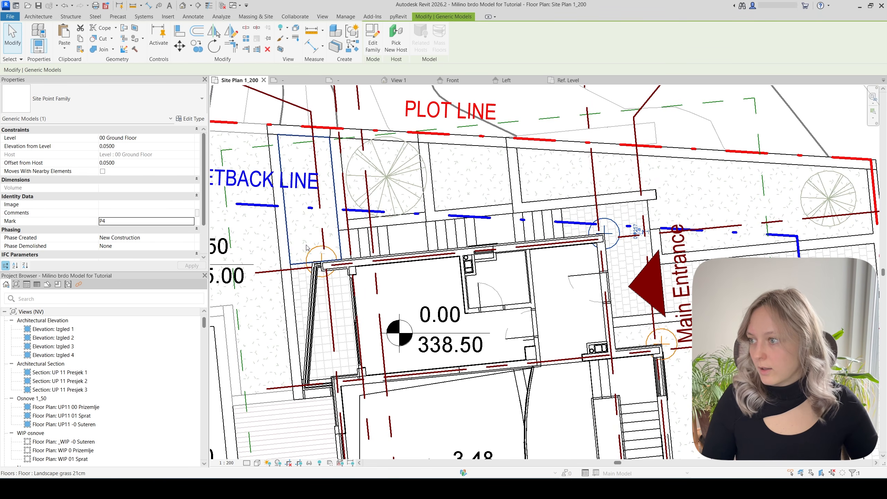
click(129, 218)
text(P)
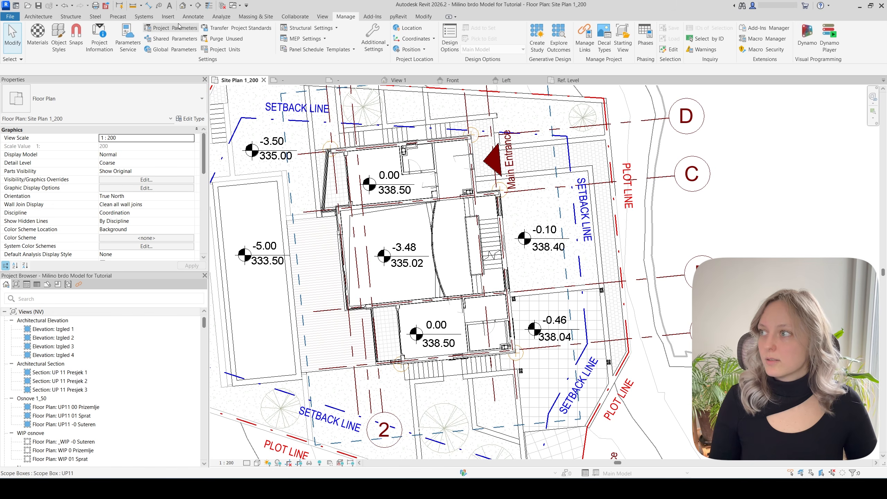
Create a new shared parameter group named Site Coordinates
click(178, 44)
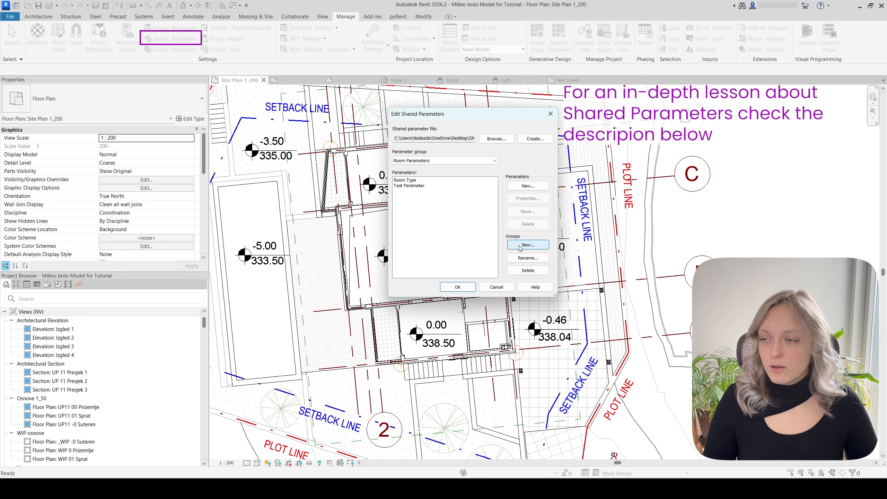
click(520, 247)
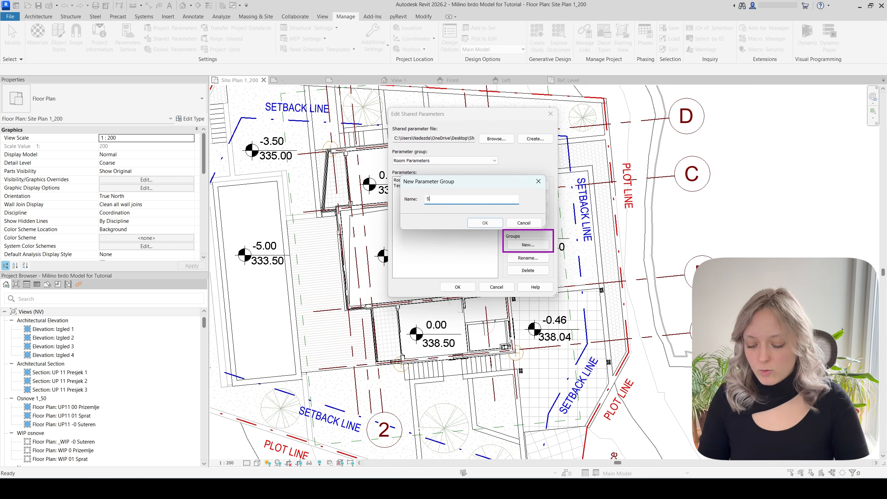
text(Site Coordi)
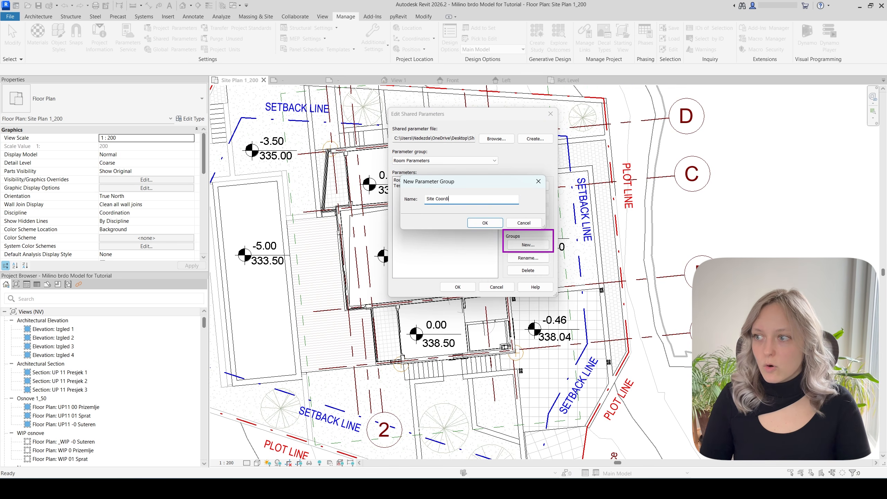
text(nates)
click(485, 223)
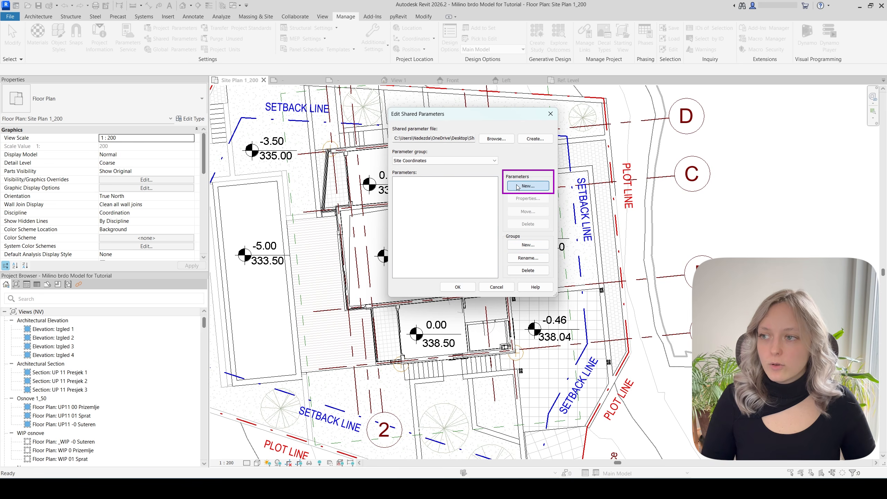
Add a shared parameter named X Coordinates with the Number data type to the Site Coordinates group
click(529, 186)
text(X Coordinates)
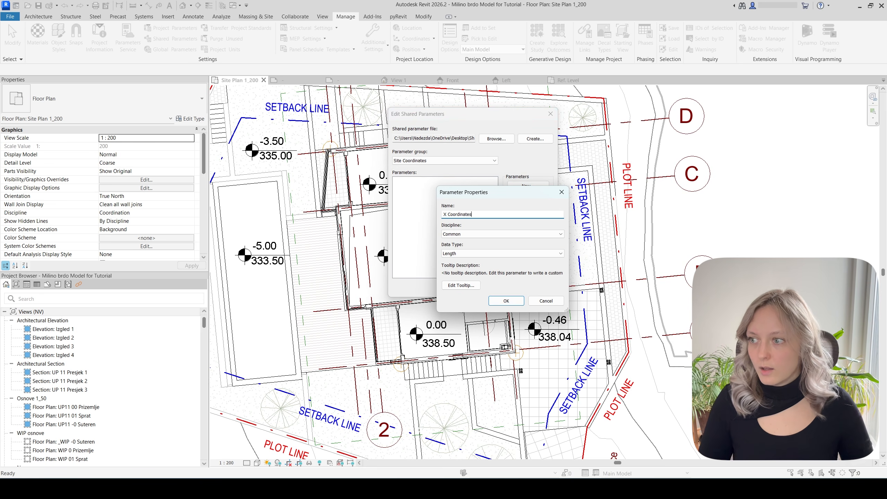
click(489, 254)
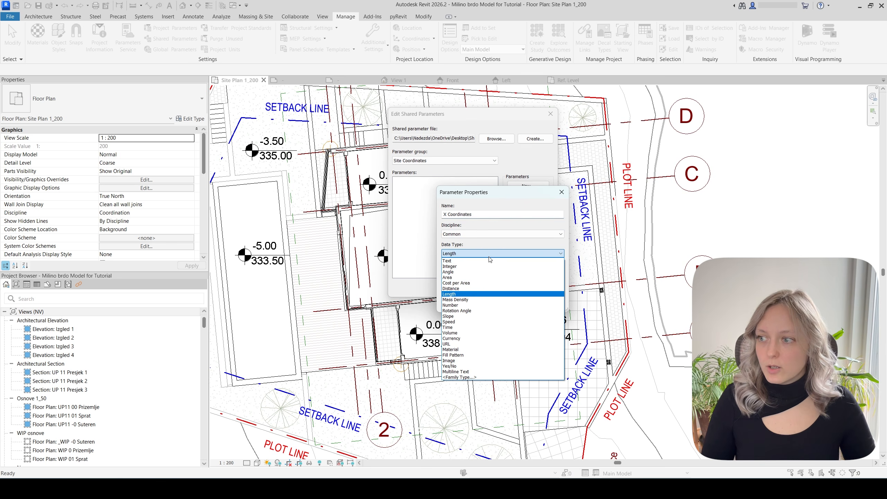
click(463, 306)
click(506, 301)
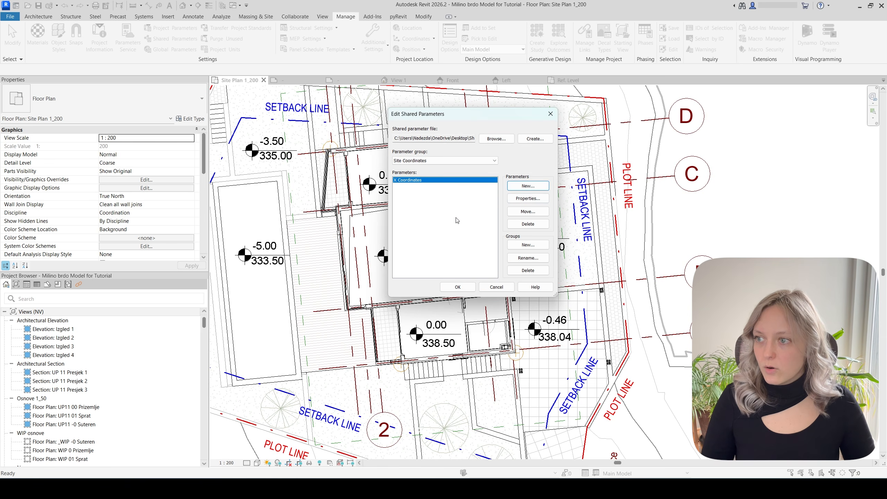
Add a shared parameter named Y Coordinates with the Number data type to the Site Coordinates group and accept the shared parameter edits
click(543, 188)
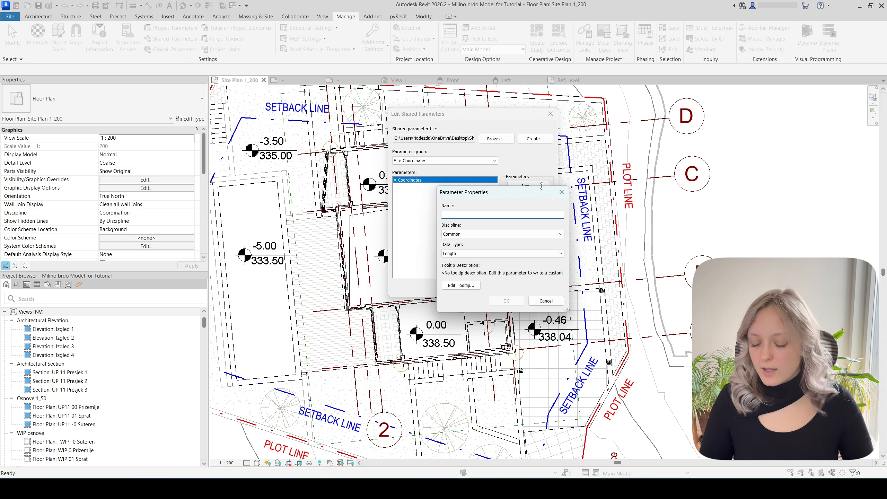
text(Y)
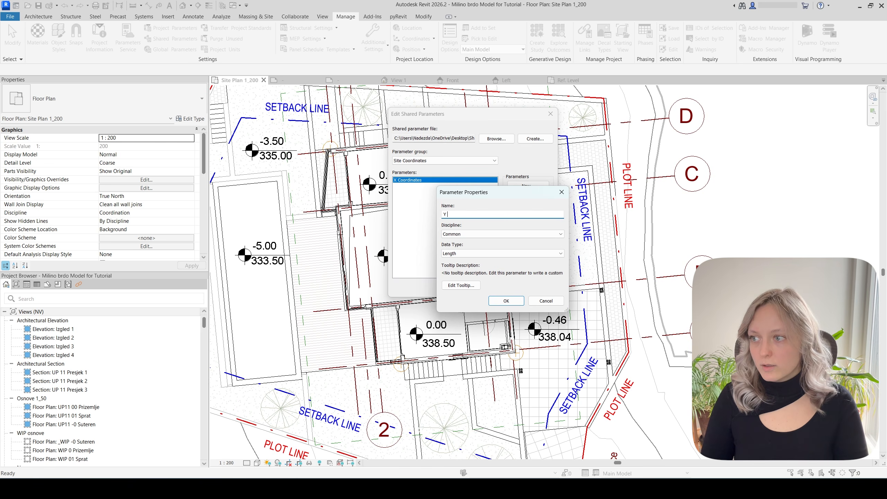
text( Coordinates)
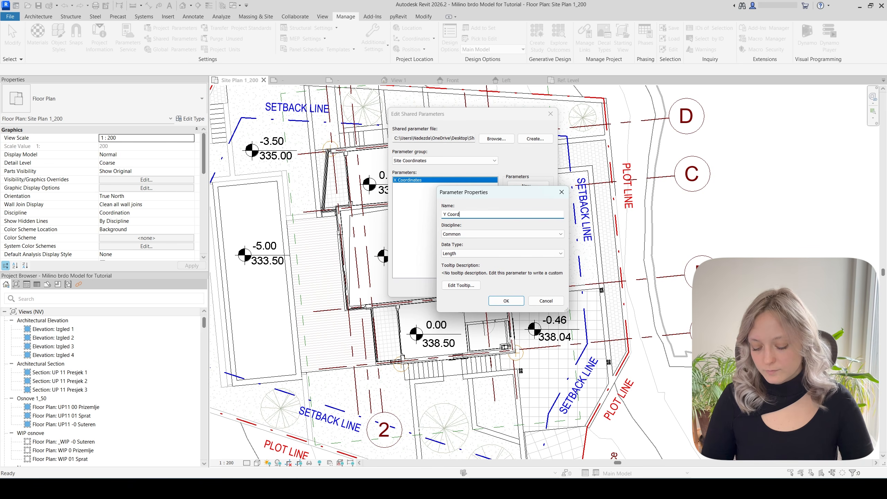
click(512, 253)
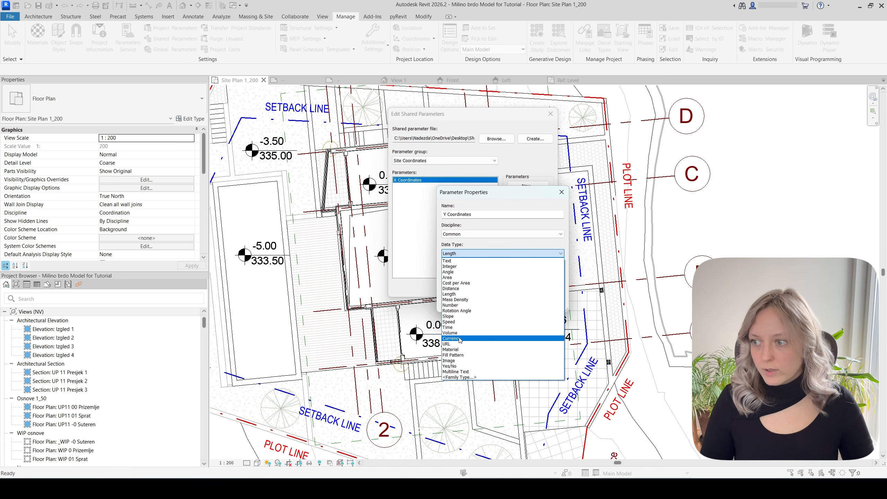
click(489, 304)
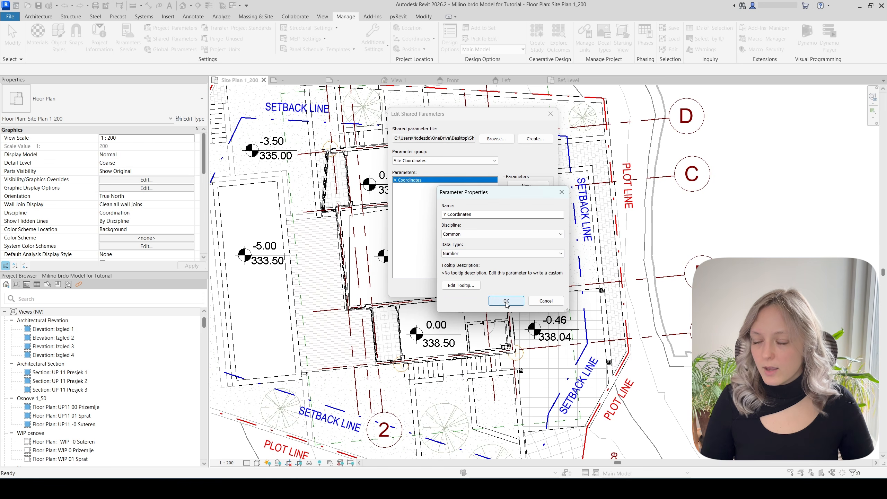
click(491, 301)
click(457, 287)
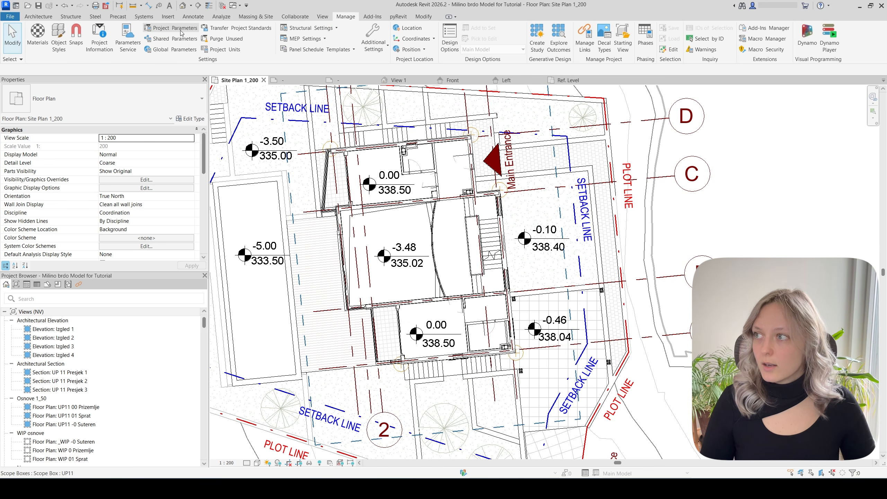
Add the shared parameter X Coordinates from the Site Coordinates group as a project parameter for the Generic Models category
click(167, 28)
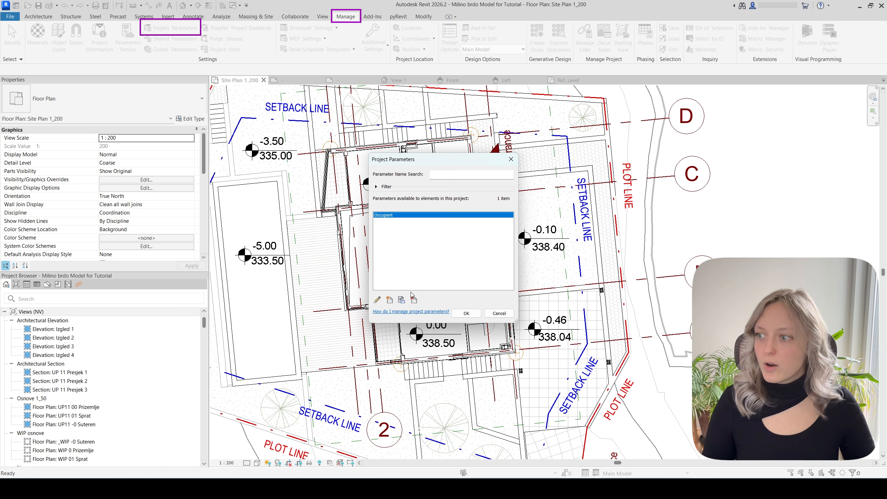
click(390, 301)
click(321, 177)
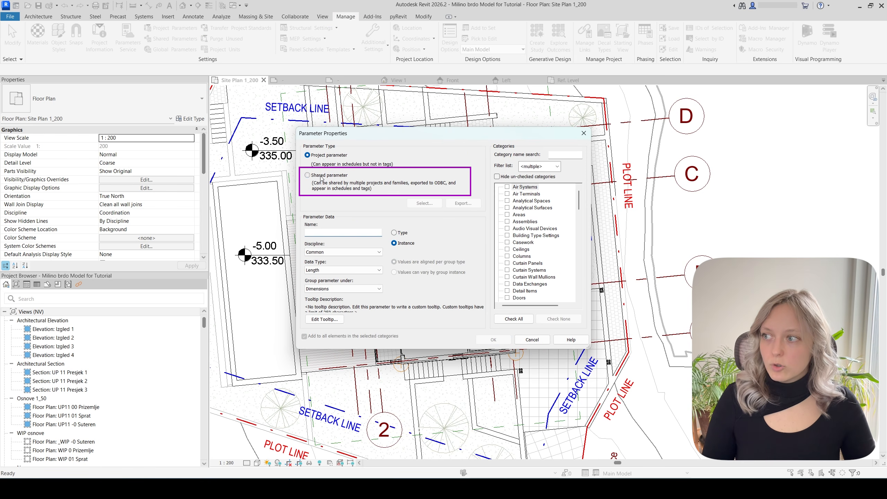
click(433, 204)
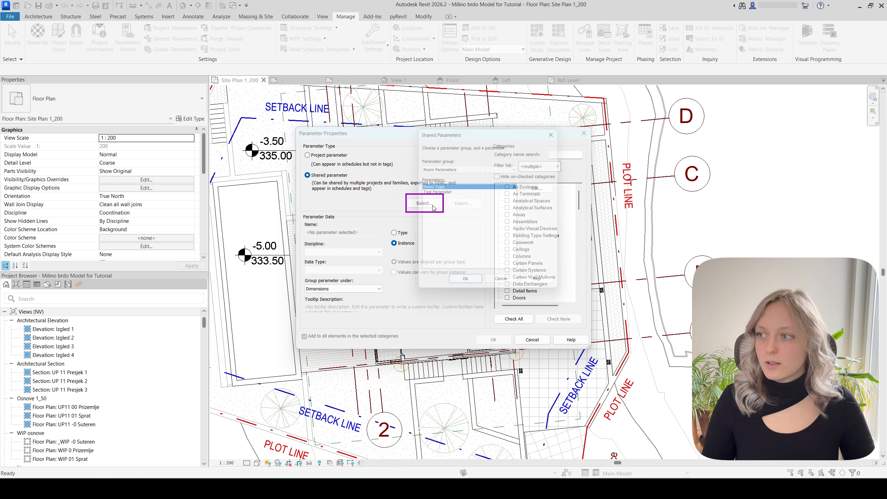
click(437, 167)
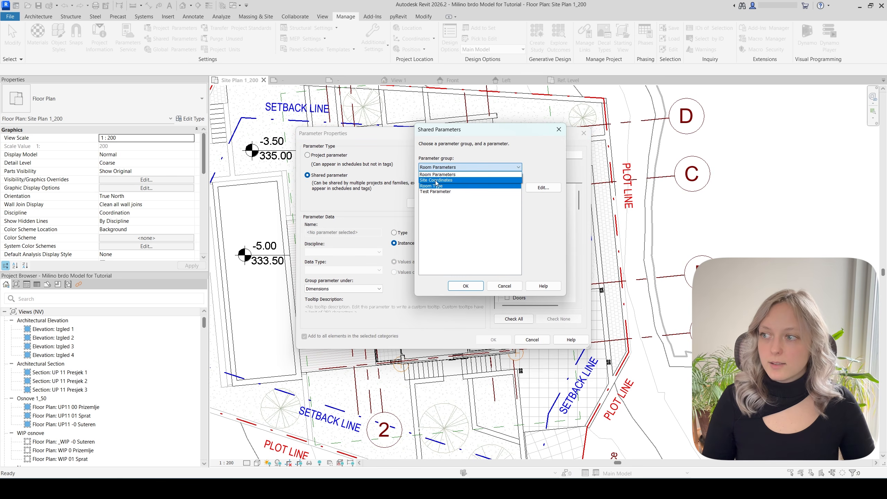
click(438, 182)
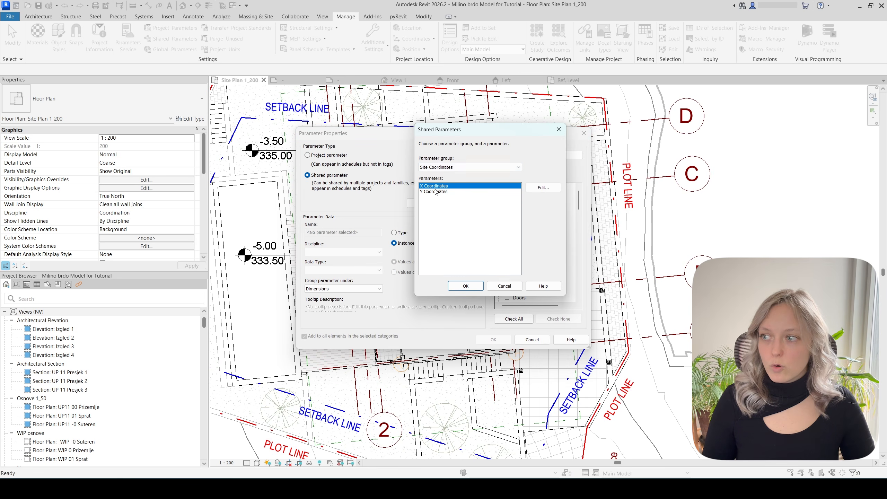
click(463, 285)
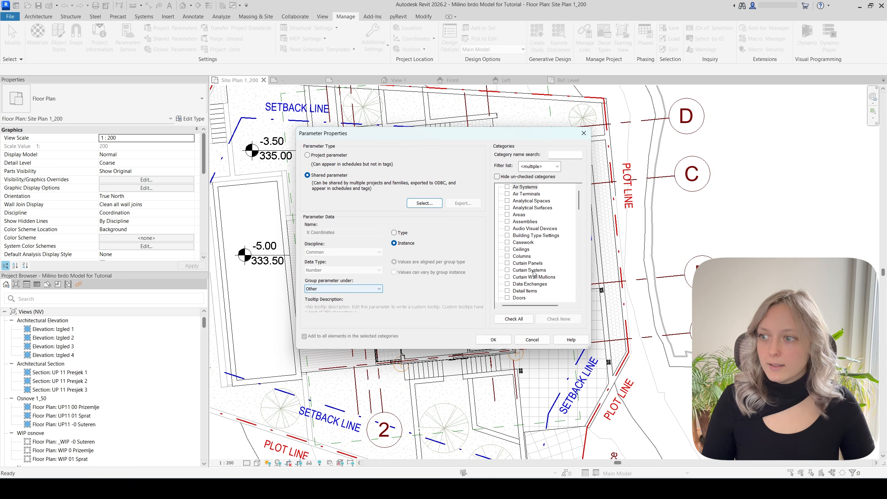
click(537, 265)
scroll(530, 273, down, 6)
click(509, 283)
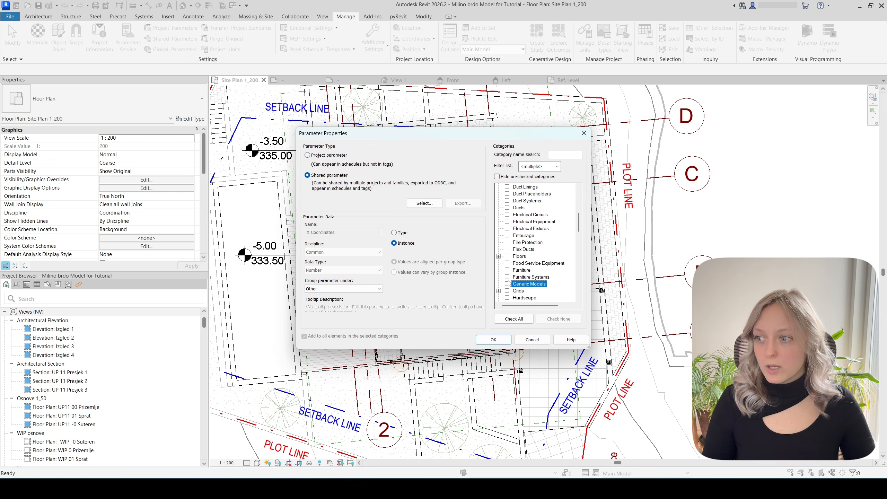
click(503, 342)
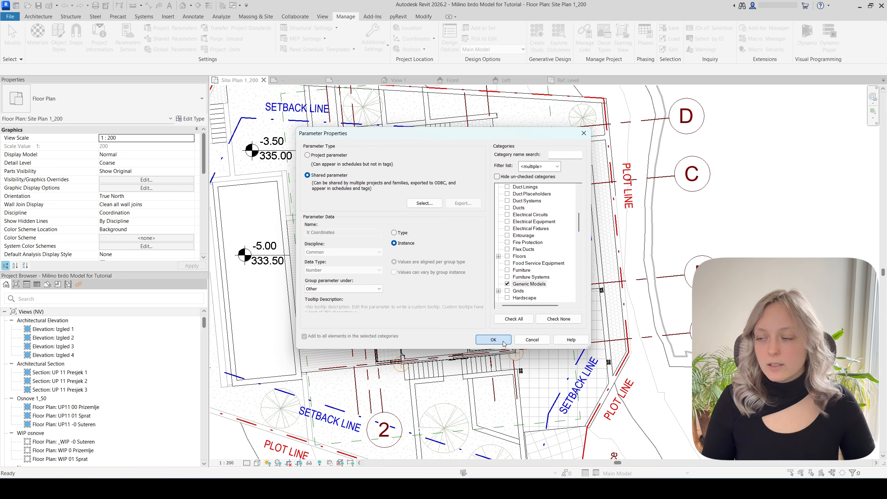
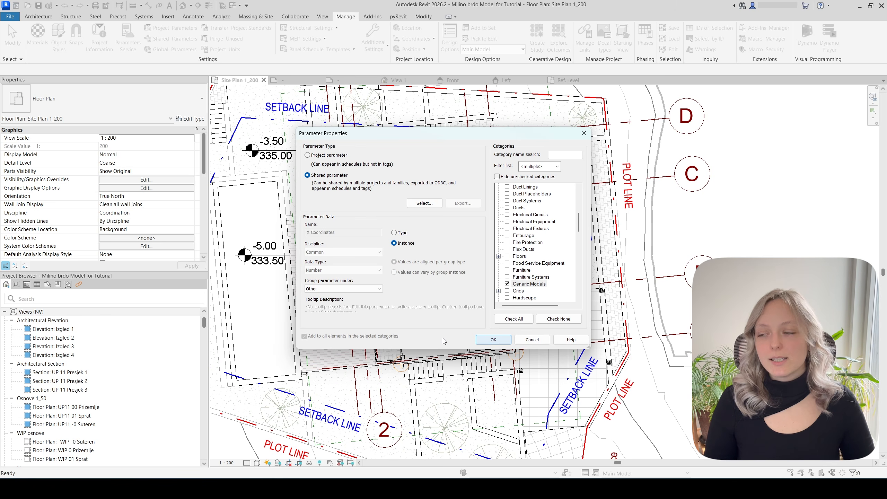
click(492, 340)
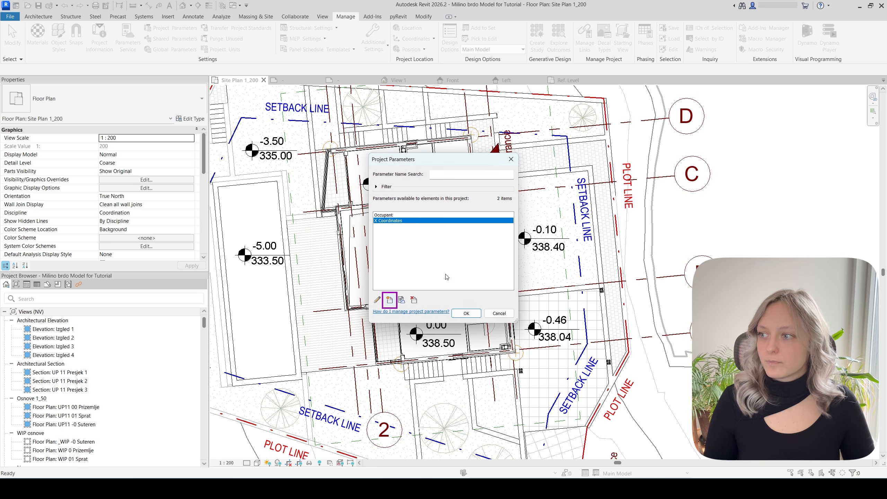
Add the shared parameter Y Coordinates from the Site Coordinates group as a project parameter for Generic Models and accept the project parameters
click(390, 299)
click(335, 178)
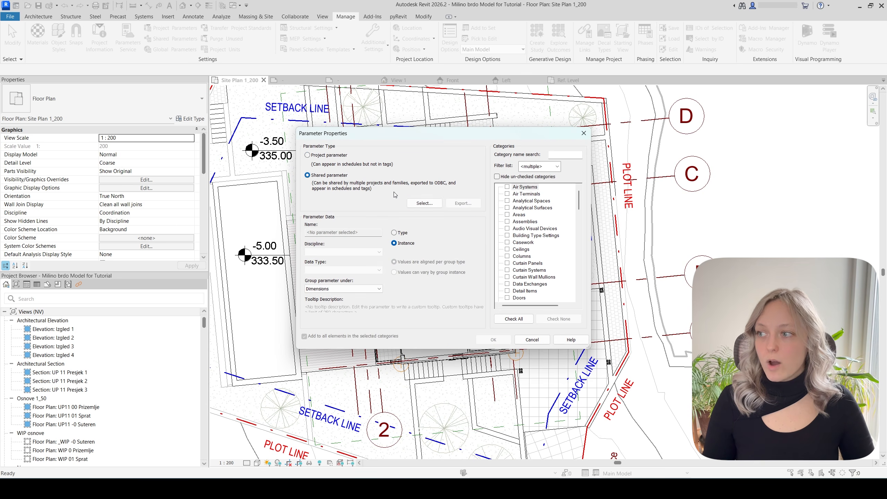
click(425, 203)
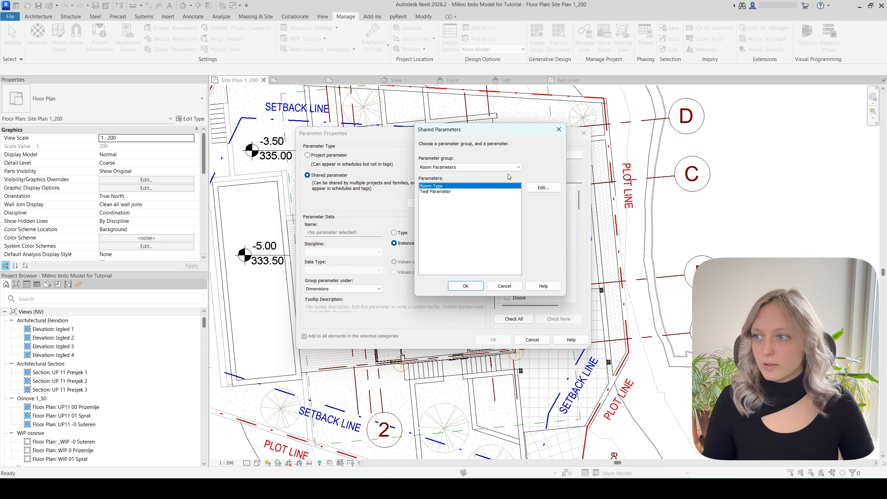
click(480, 169)
click(447, 180)
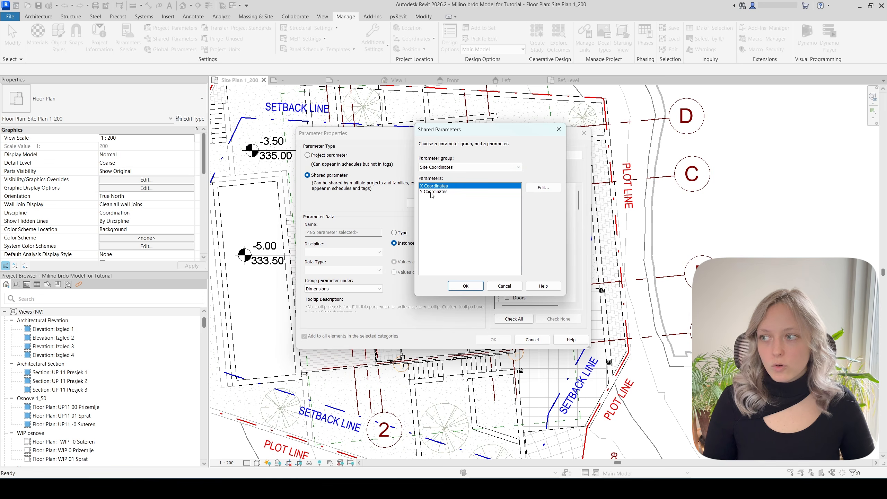
click(433, 192)
click(457, 290)
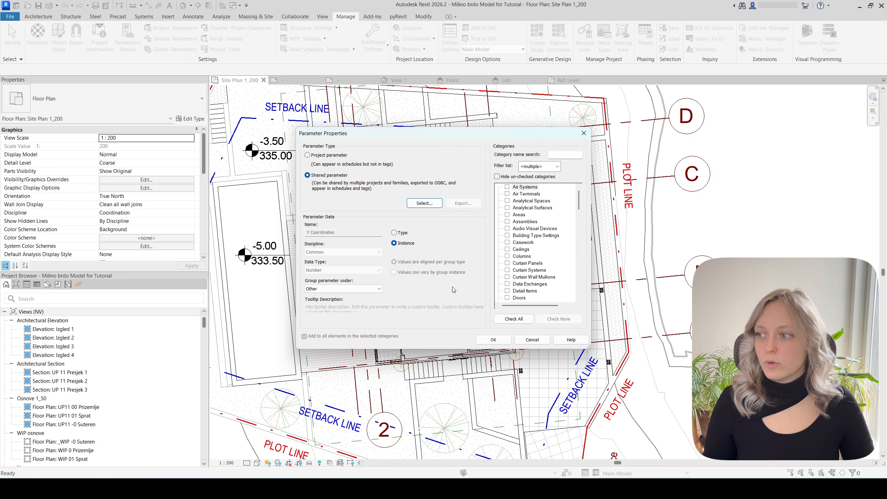
scroll(538, 270, down, 6)
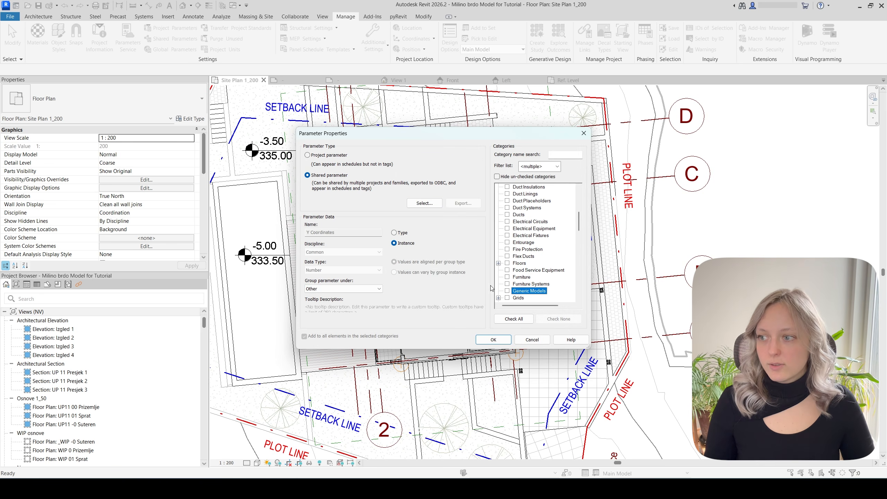
click(507, 291)
click(506, 342)
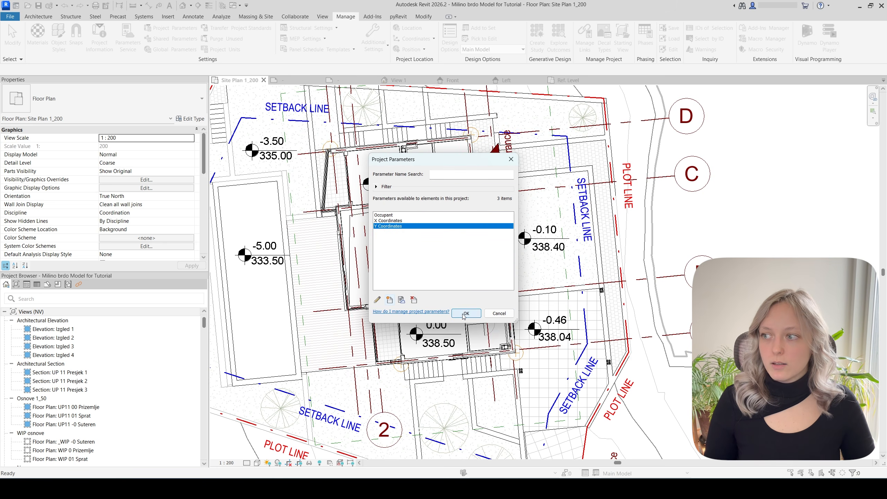
click(464, 313)
Examine the properties of site point P1 for the X Coordinates and Y Coordinates parameters
click(392, 370)
scroll(393, 365, up, 1)
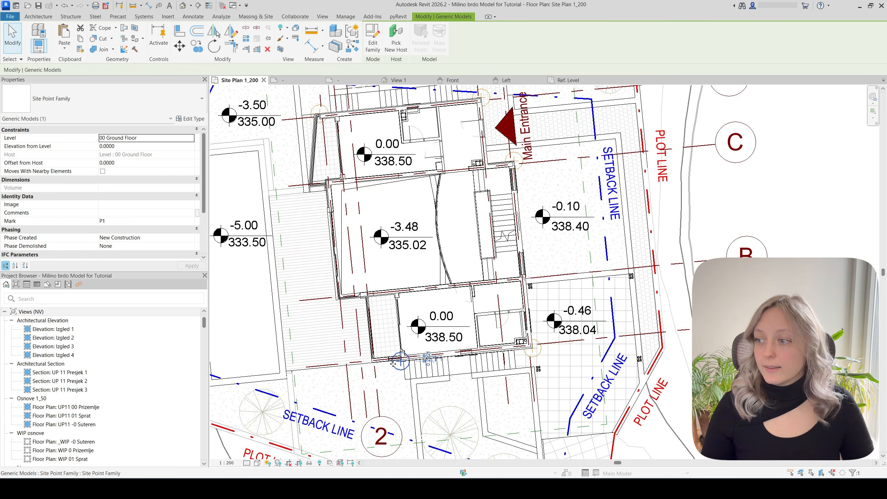
scroll(63, 241, down, 3)
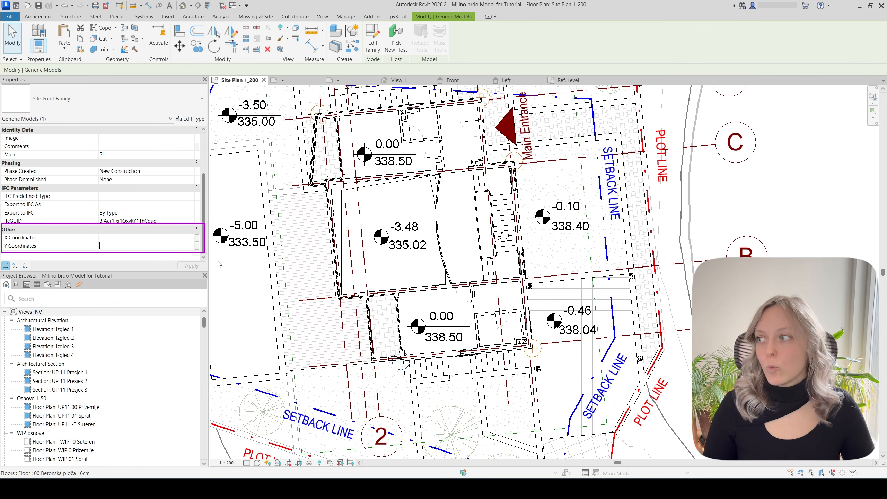
scroll(413, 362, up, 3)
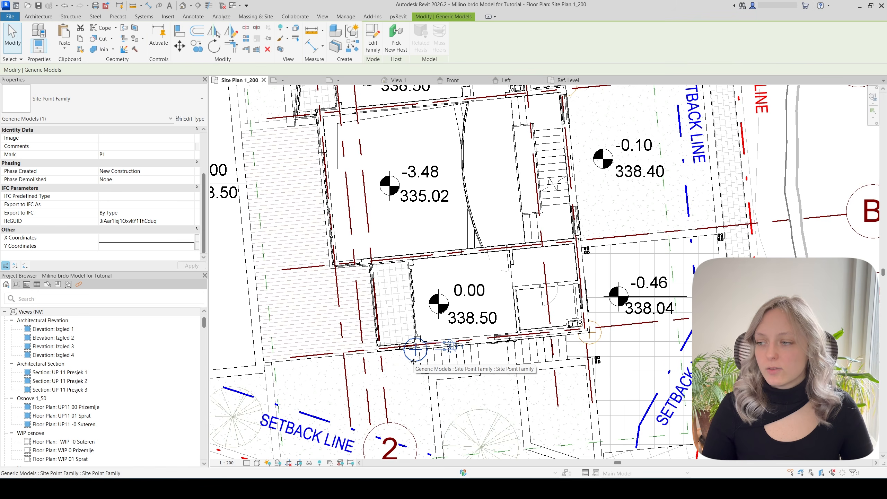
key(Escape)
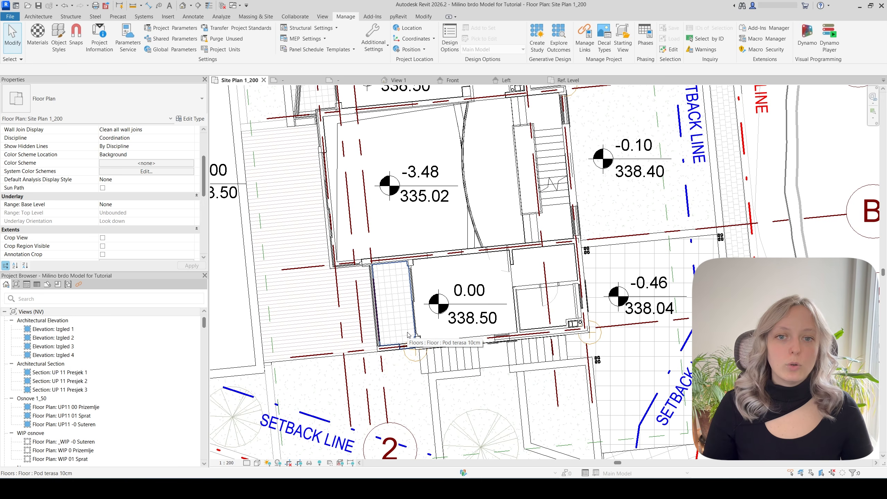
Place a spot coordinate with a leader on the centre of site point P1, with its text above the SETBACK LINE label
scroll(407, 334, down, 2)
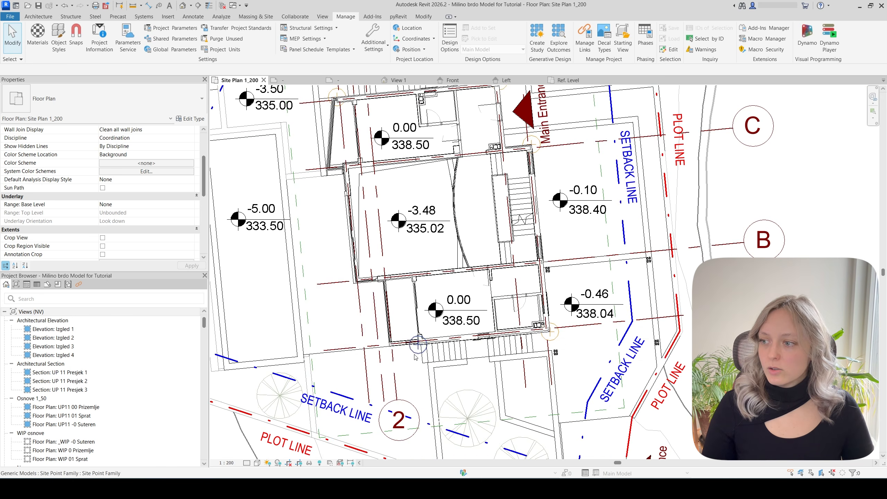
scroll(408, 351, up, 2)
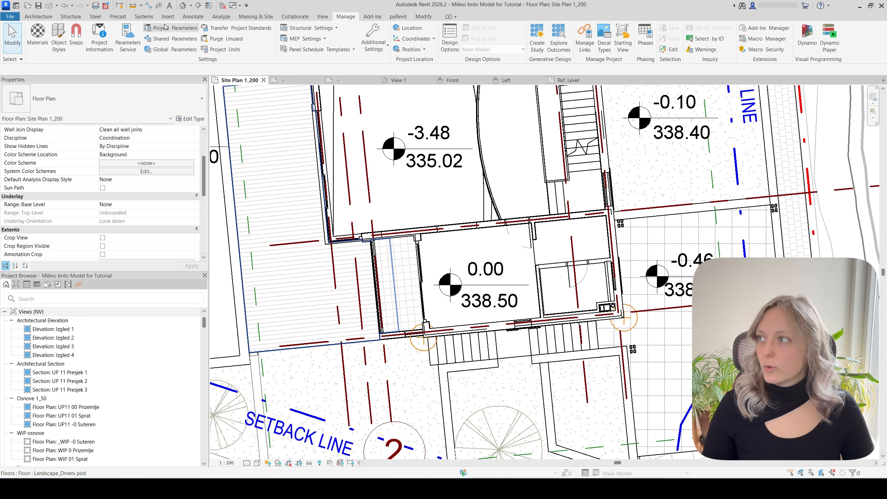
click(193, 16)
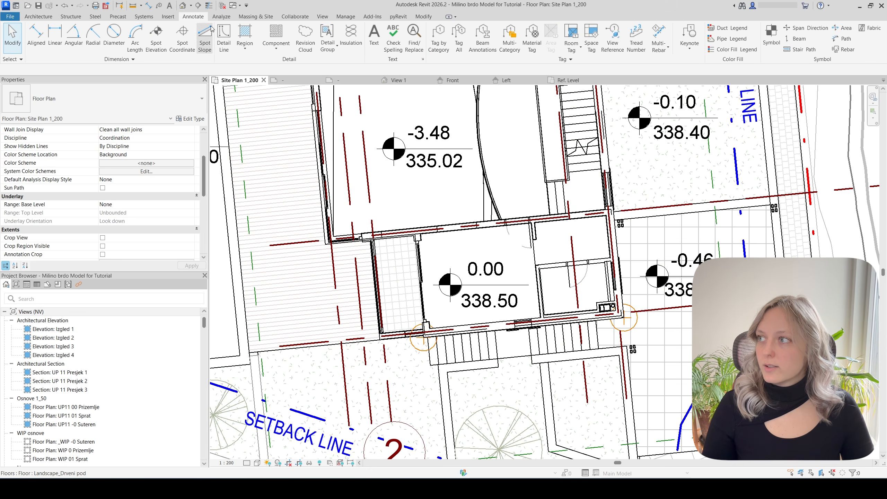
click(182, 44)
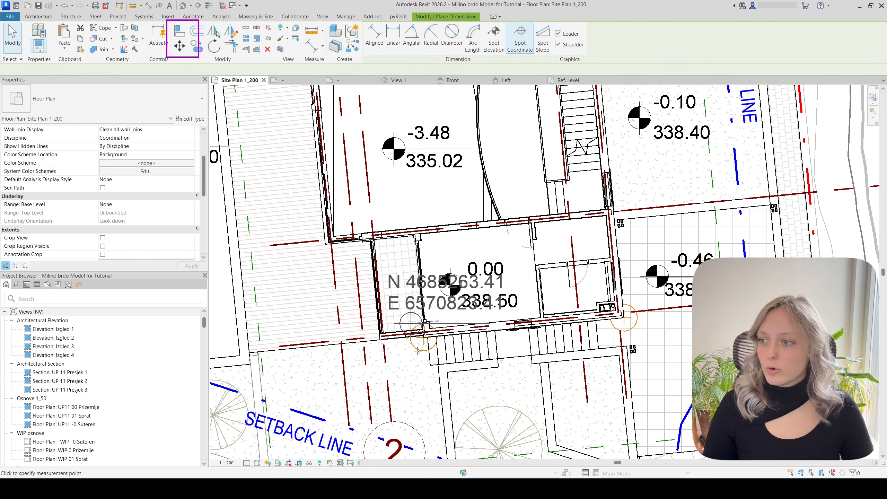
scroll(422, 326, up, 5)
click(419, 326)
middle_drag(413, 366, 569, 163)
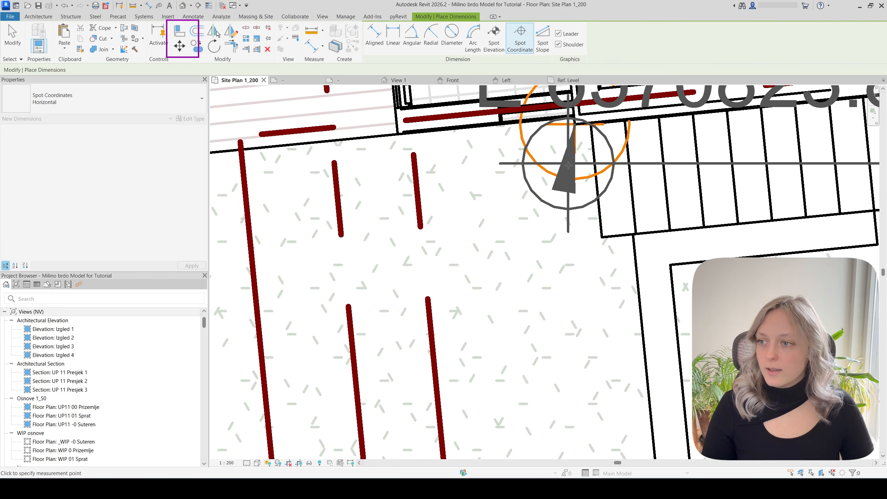
scroll(545, 203, down, 3)
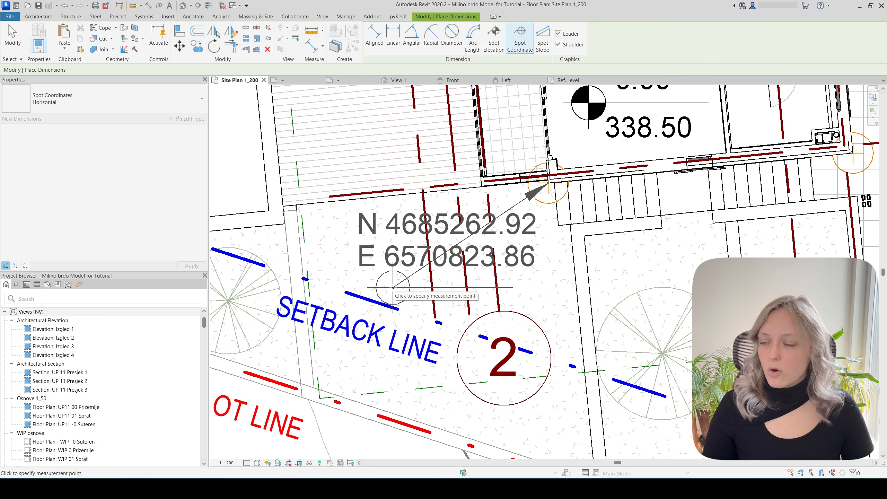
click(393, 287)
key(Escape)
key(Escape)
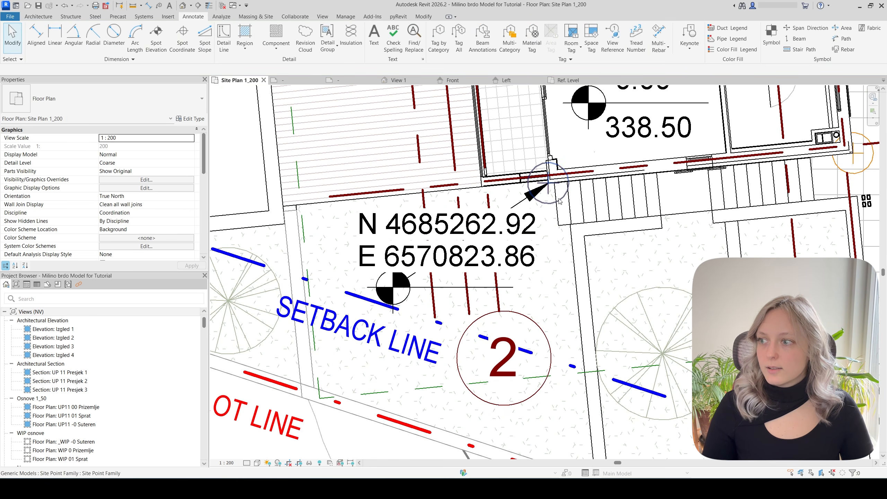
Set site point P1's X Coordinates to 4685262.92 and its Y Coordinates to 6570823.86
click(493, 185)
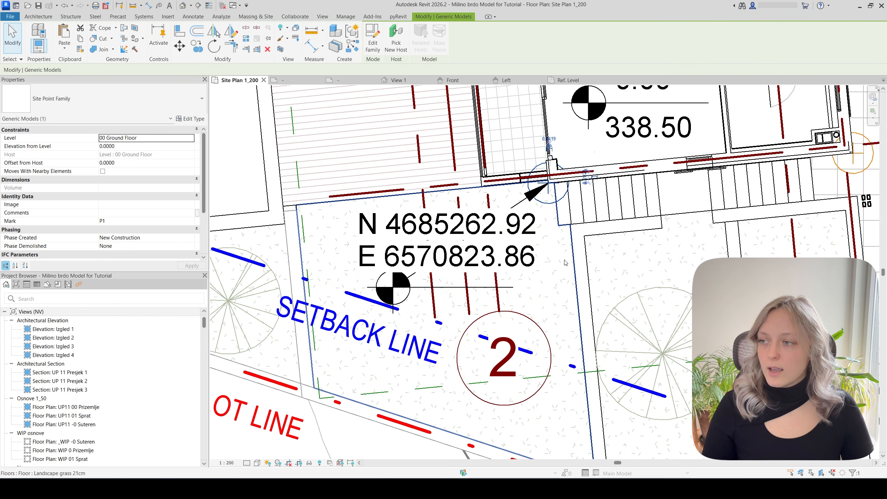
scroll(139, 229, down, 3)
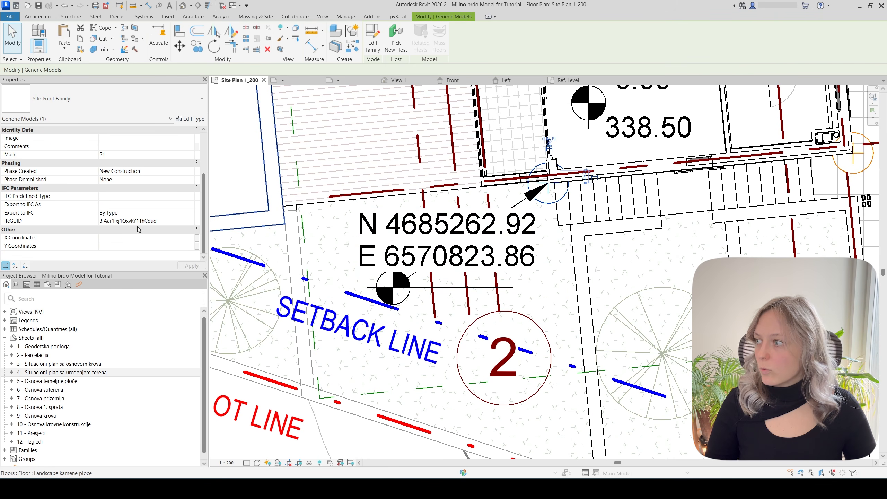
click(121, 239)
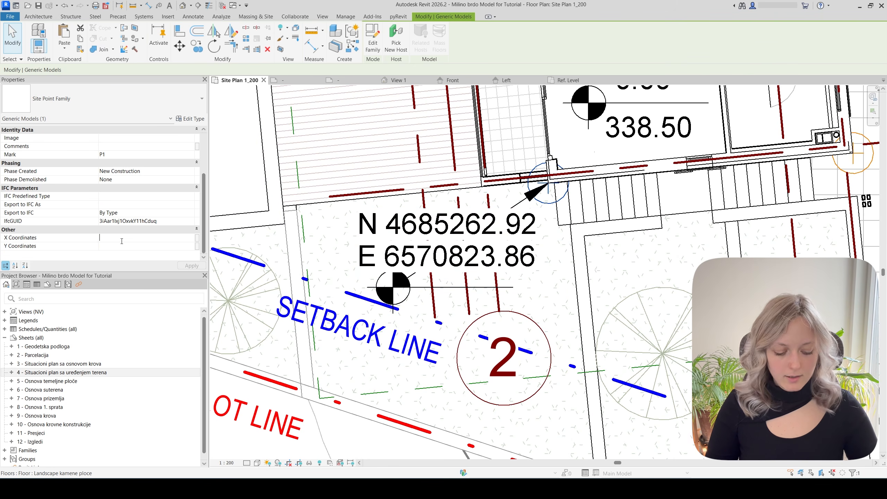
text(4685262.92)
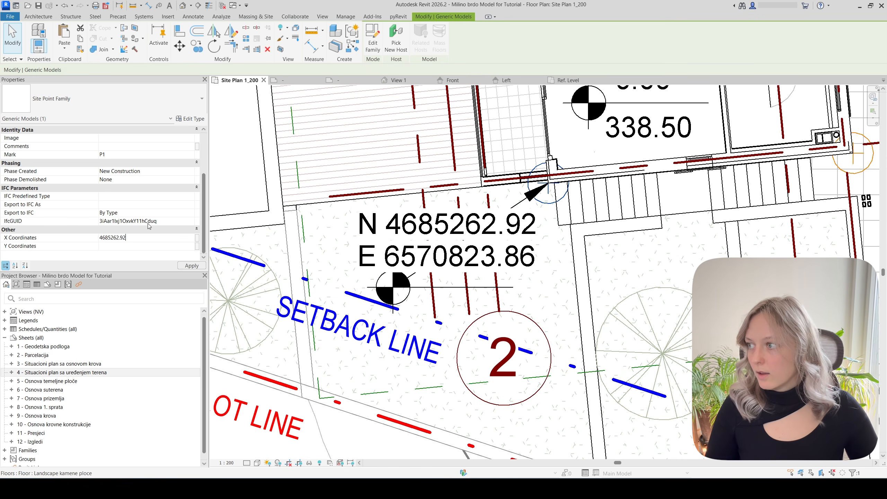
key(Return)
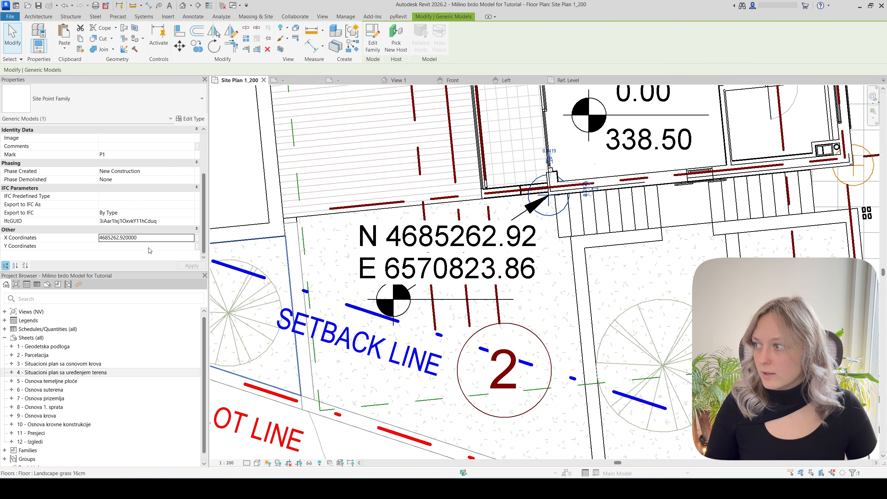
click(148, 246)
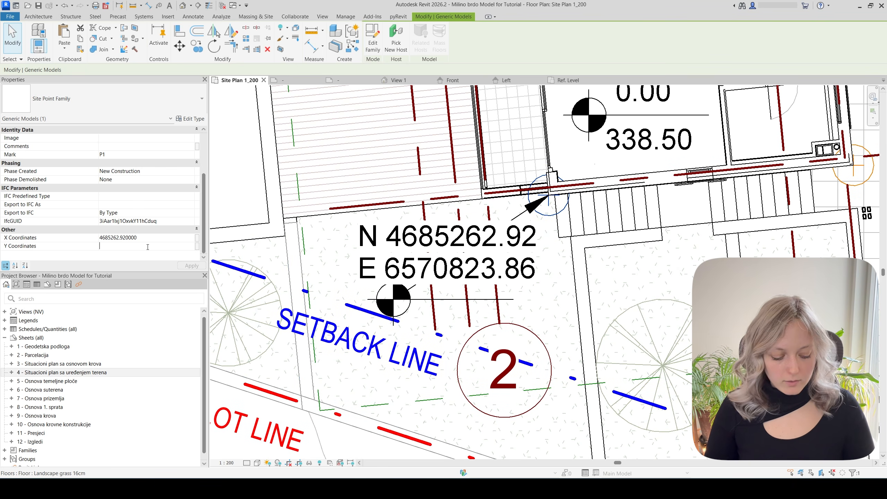
text(6570823.8)
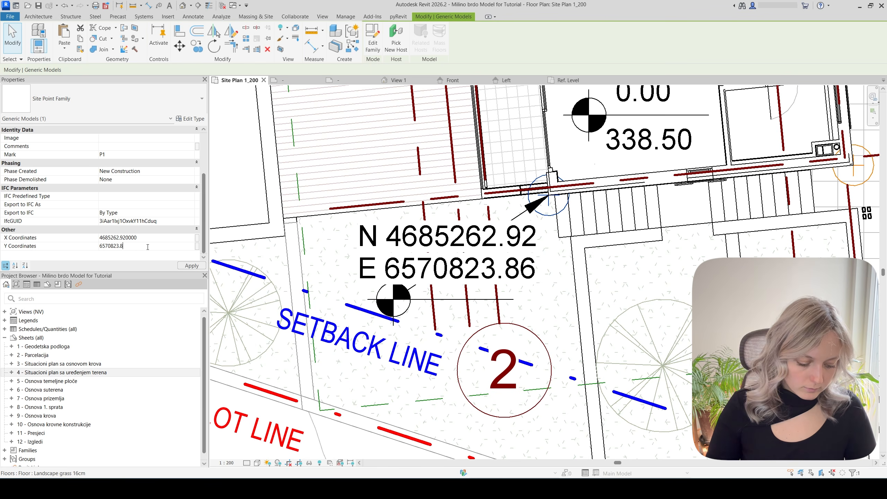
middle_drag(310, 276, 307, 290)
scroll(311, 297, down, 3)
key(Escape)
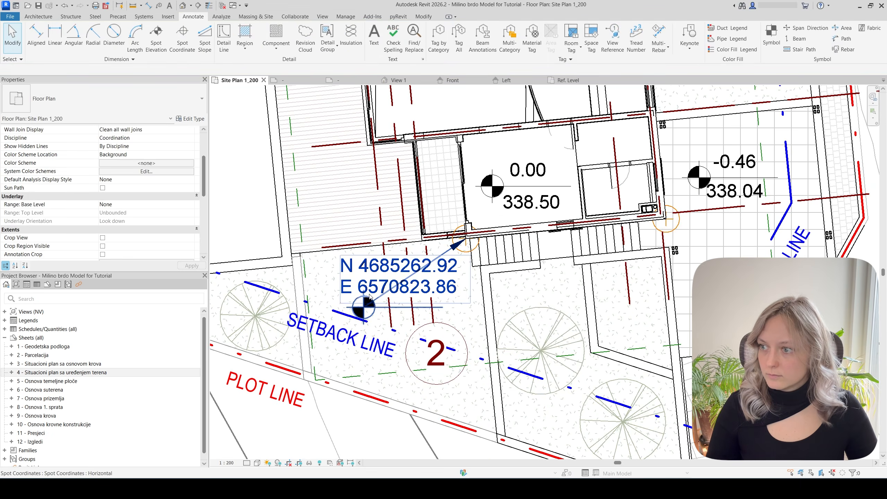
Delete the spot coordinate annotation attached to site point P1 above the SETBACK LINE label
click(399, 288)
scroll(531, 322, down, 4)
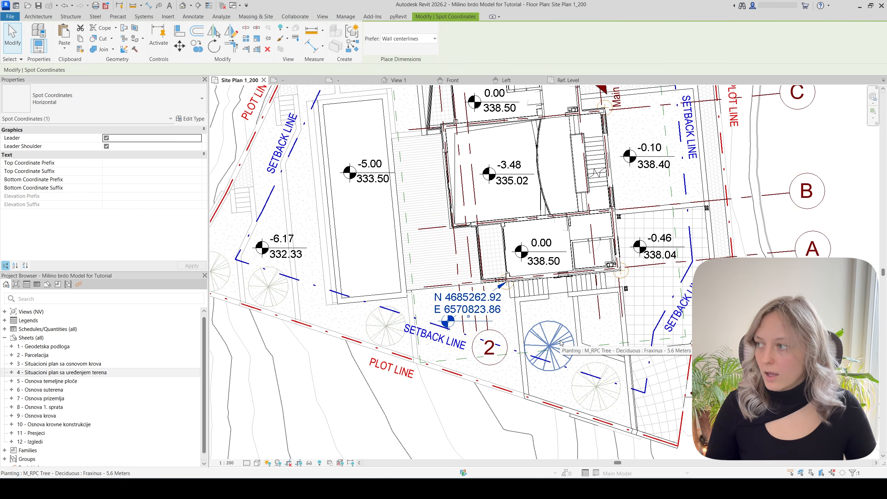
scroll(477, 301, up, 2)
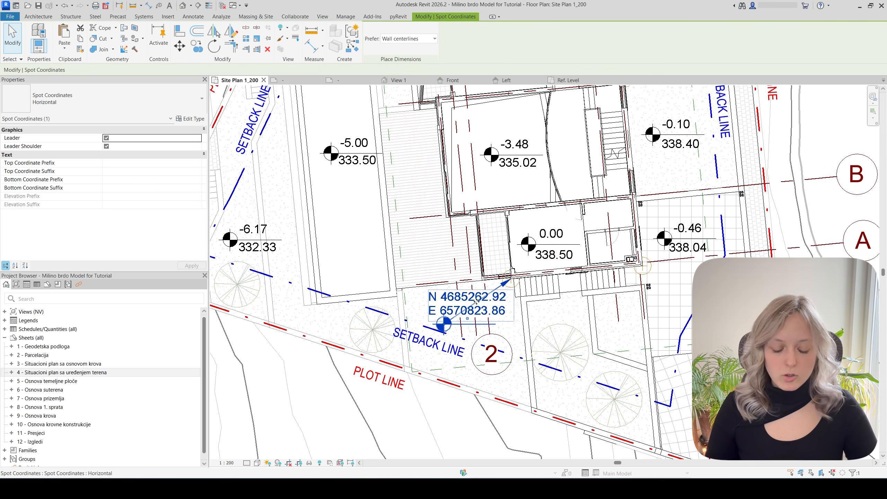
key(Delete)
Place a spot coordinate with a leader on the centre of site point P2, with its text below the 338.04 spot elevation
scroll(655, 297, up, 3)
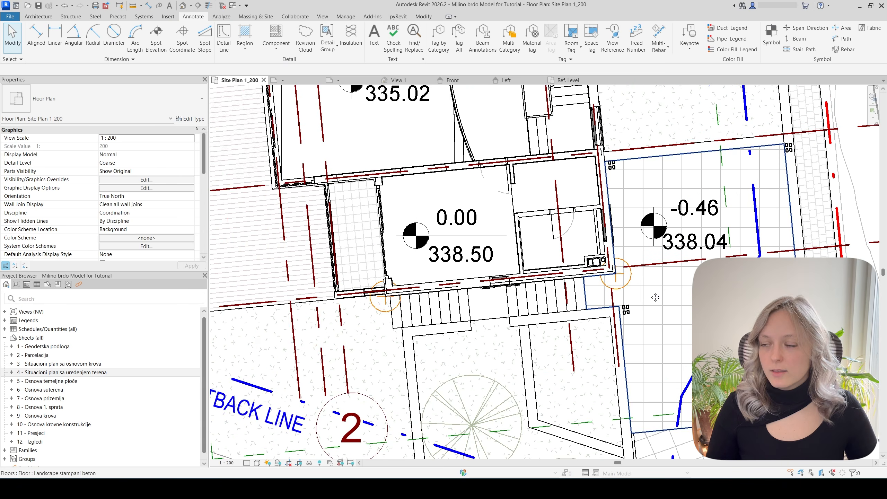
middle_drag(655, 297, 551, 298)
click(156, 35)
scroll(523, 281, up, 5)
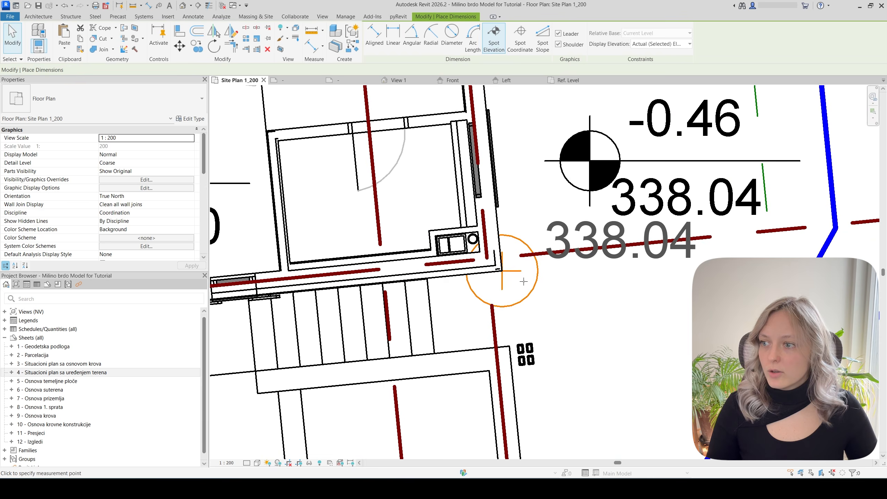
key(s)
key(c)
click(501, 272)
scroll(552, 321, down, 3)
middle_drag(574, 361, 420, 291)
click(444, 300)
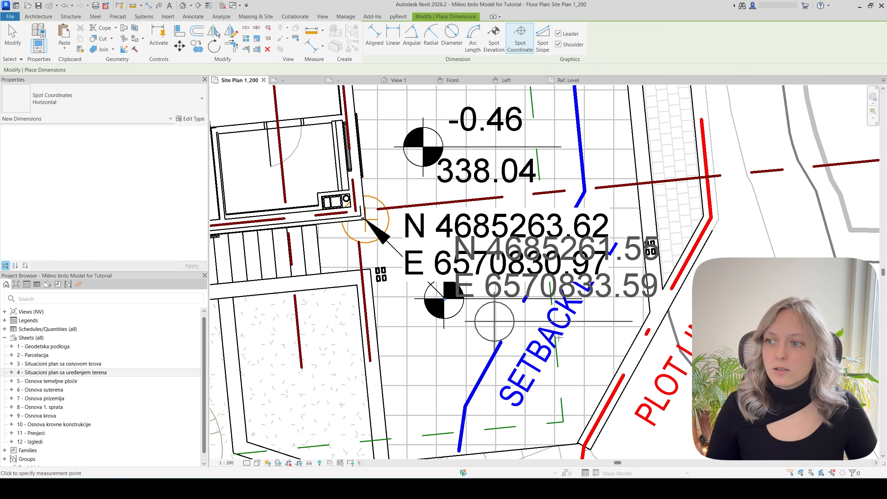
key(Escape)
key(Escape)
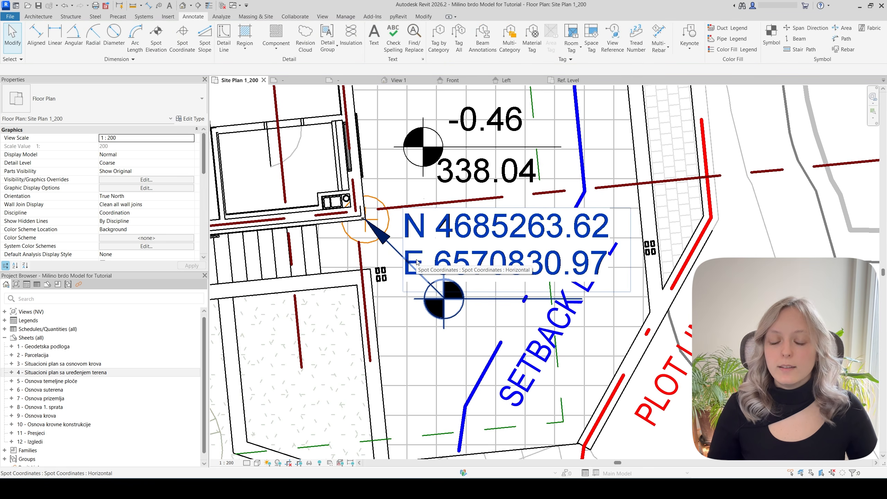
Set site point P2's X Coordinates to 4685263.62 and its Y Coordinates to 6570830.97
scroll(356, 243, up, 2)
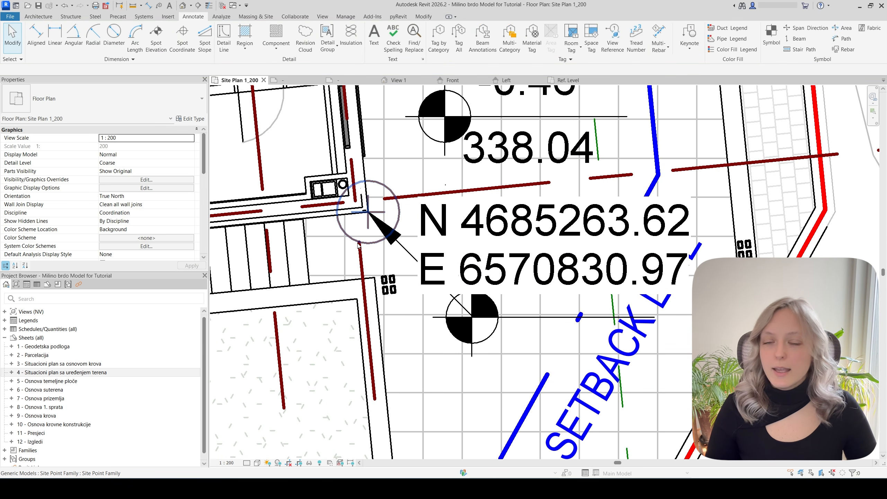
click(358, 245)
scroll(136, 236, down, 3)
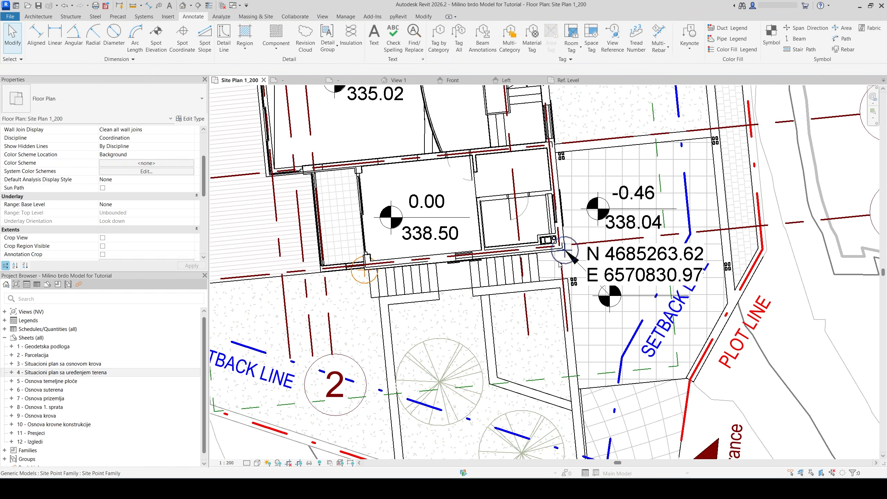
click(560, 264)
click(120, 238)
text(4)
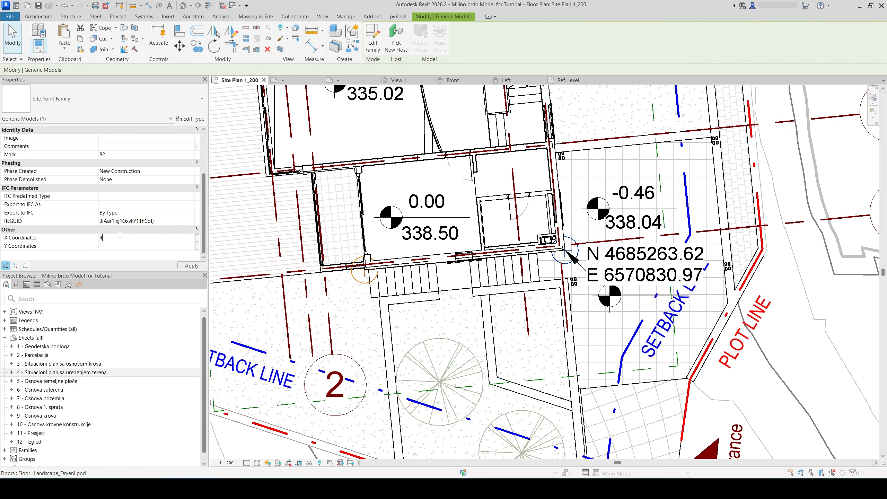
text(685263.62)
click(120, 246)
text(6570830.97)
Delete the spot coordinate annotation attached to site point P2
scroll(573, 447, down, 4)
click(605, 396)
key(Delete)
Try to place a spot coordinate on site point P3, with its text directly below the Main Entrance label
scroll(620, 259, up, 3)
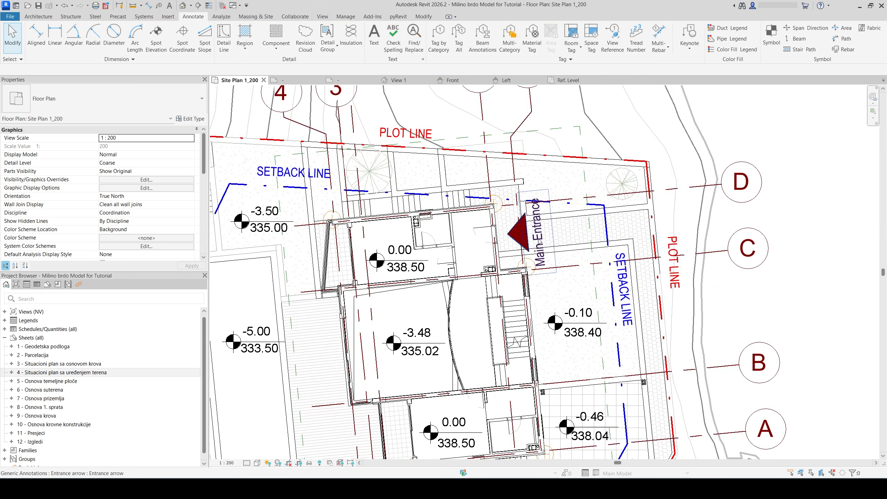
click(157, 37)
scroll(491, 280, up, 3)
click(178, 40)
click(478, 290)
click(561, 335)
click(560, 337)
key(Escape)
key(Escape)
click(555, 343)
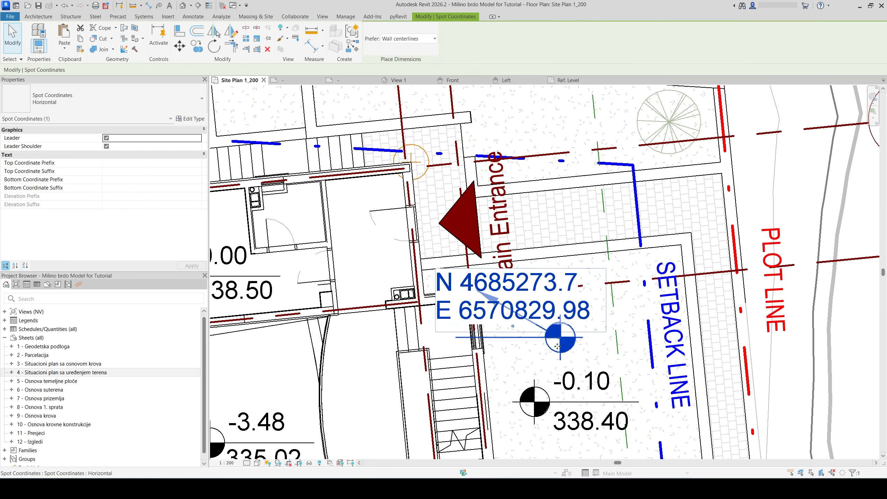
key(Delete)
Place a spot coordinate with a leader on site point P3, with its text clear of the point, over the SETBACK LINE label
click(182, 39)
click(477, 290)
click(579, 337)
click(579, 337)
key(Escape)
key(Escape)
Set site point P3's X Coordinates to 4685273.7 and its Y Coordinates to 6570829.98
click(463, 279)
scroll(142, 223, down, 5)
click(141, 246)
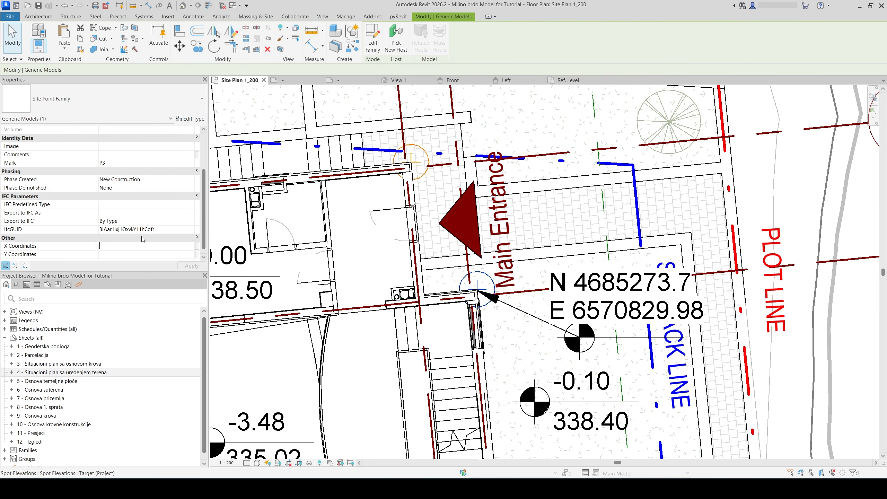
text(4685273.7)
key(Tab)
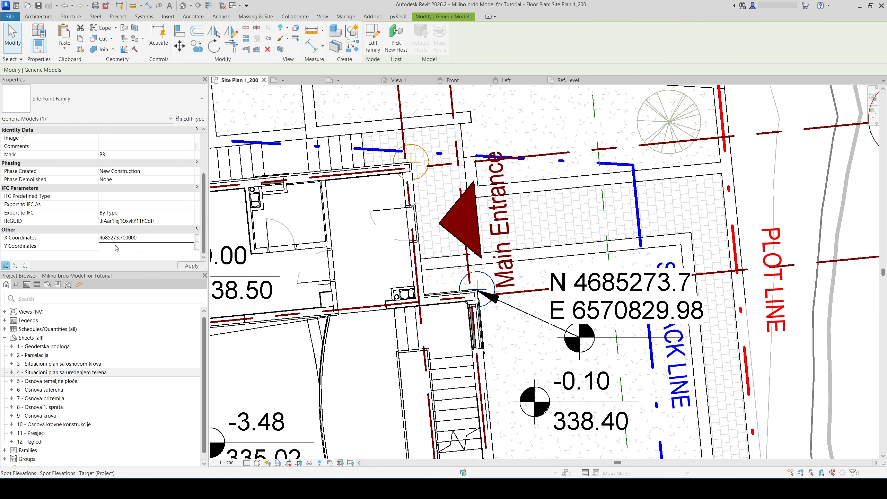
text(657.98)
key(Return)
Delete the spot coordinate annotation attached to site point P3 beside the main entrance
scroll(505, 355, down, 4)
click(566, 328)
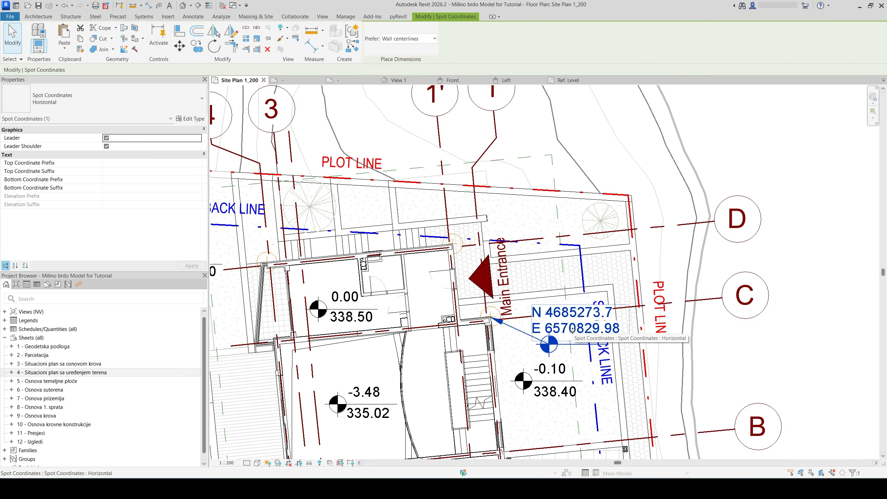
key(Delete)
Set site point P4's X Coordinates to 4685277.15 and its Y Coordinates to 6570828.2, read from a spot coordinate on the point
scroll(474, 174, up, 4)
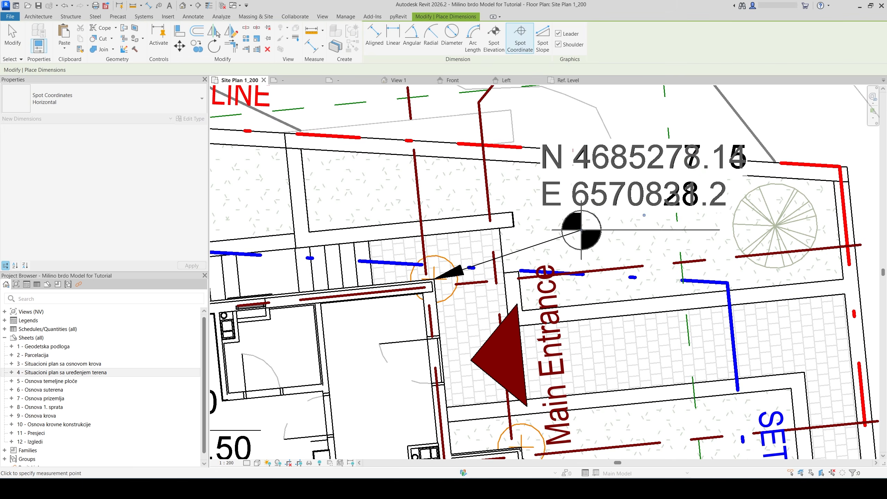
text(4685277.15)
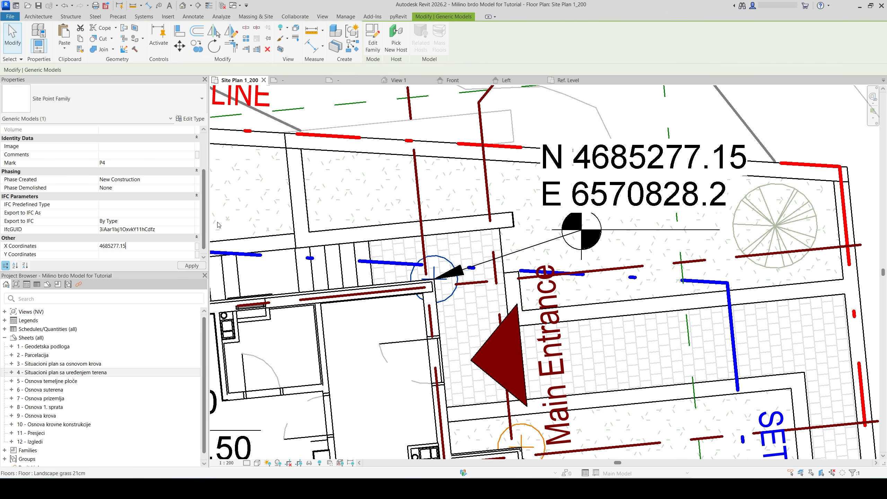
key(Tab)
text(6570)
key(Return)
click(634, 378)
Delete the spot coordinate annotation attached to site point P4 above the main entrance
scroll(636, 380, down, 3)
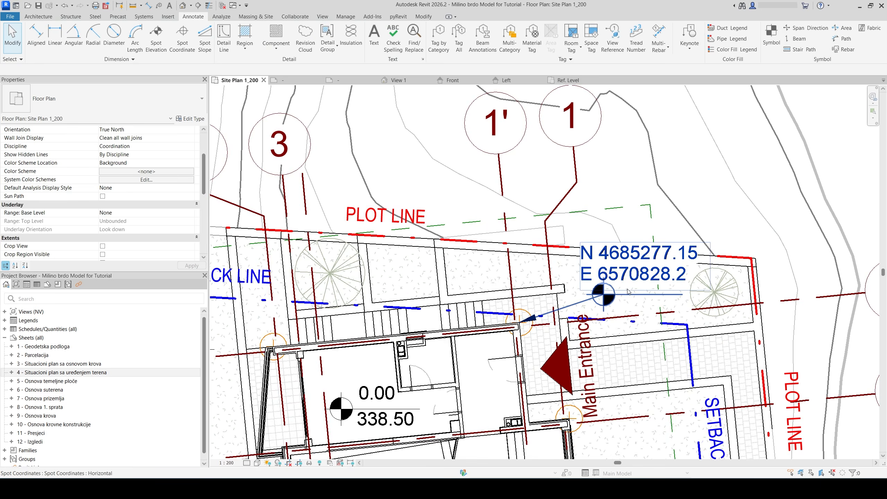
click(606, 293)
key(Delete)
Place a spot coordinate with a leader on site point P5 at the house corner near grid line 3, beside the 335.00 spot elevation
middle_drag(453, 315, 630, 204)
click(179, 39)
scroll(444, 257, up, 5)
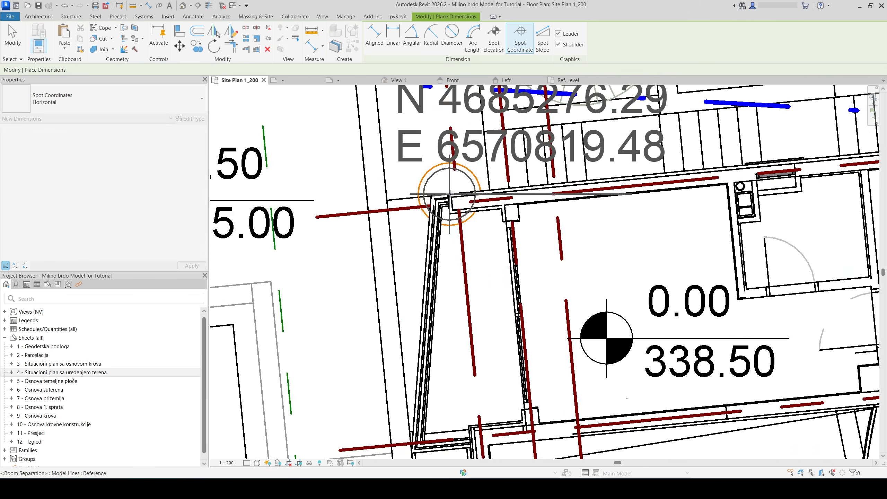
Set site point P5's X Coordinates to 4685276.29 and its Y Coordinates to 6570819.48, and check the stored values
click(134, 239)
text(468)
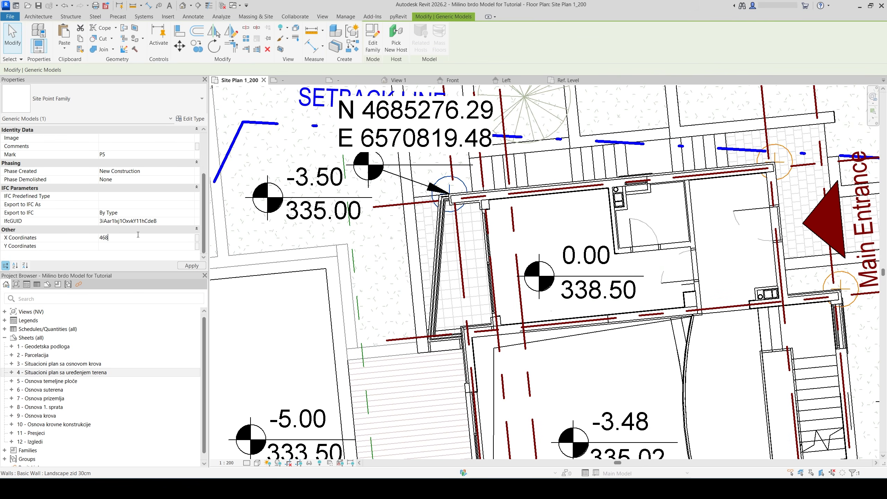
text(5276.29)
key(Tab)
text(6570)
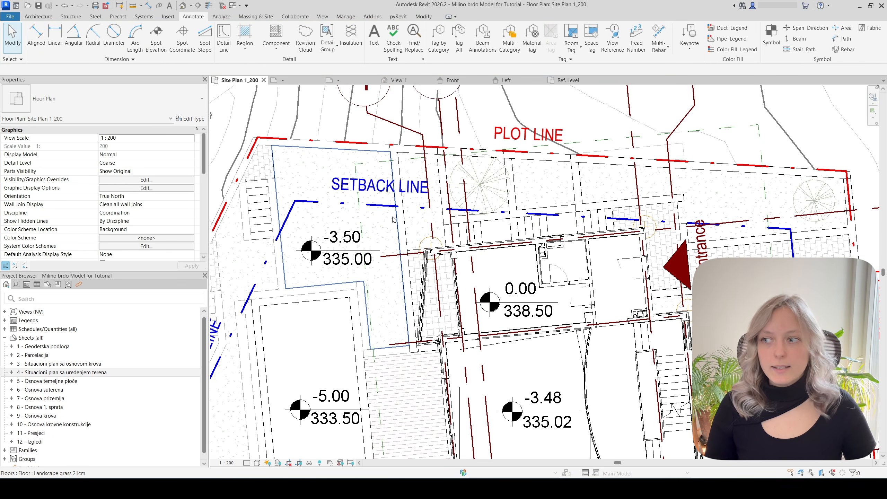
scroll(439, 263, down, 4)
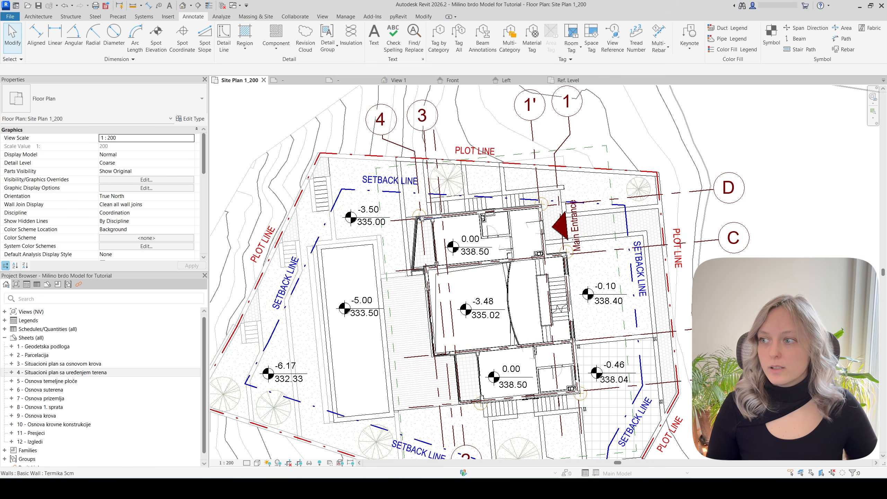
click(419, 216)
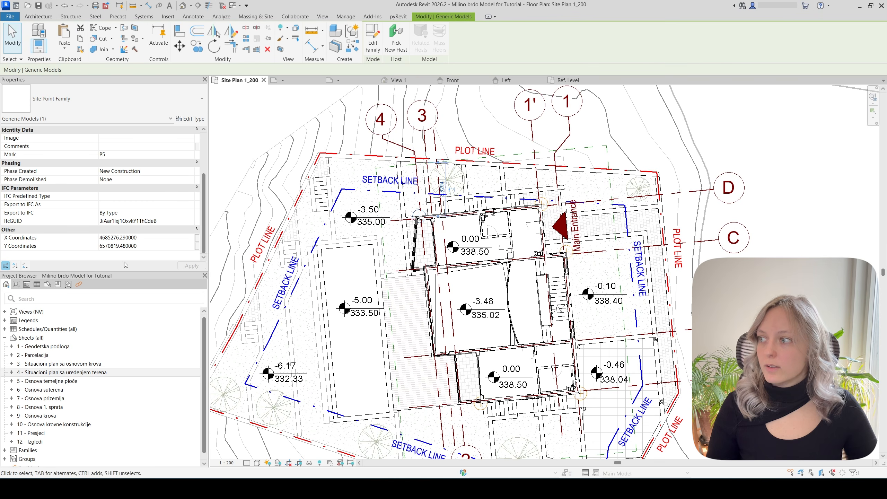
key(Escape)
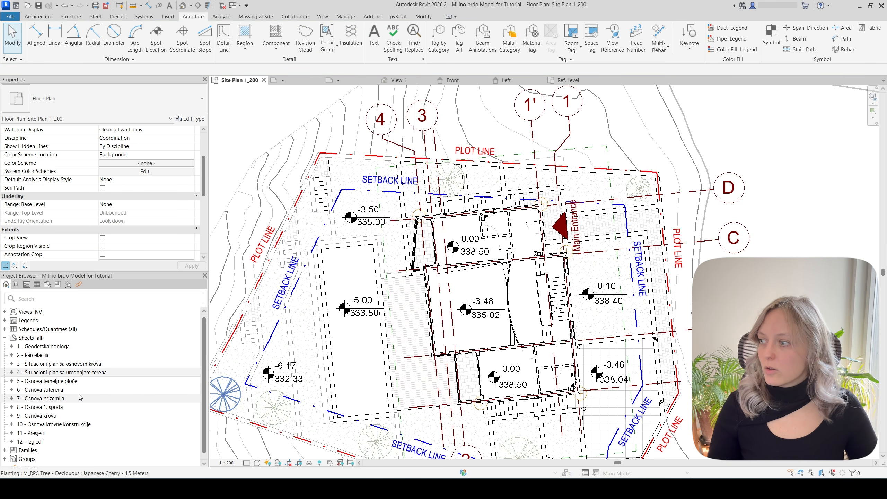
Create a Generic Models schedule of building components named Site Points Schedule, in the New Construction phase
right_click(53, 329)
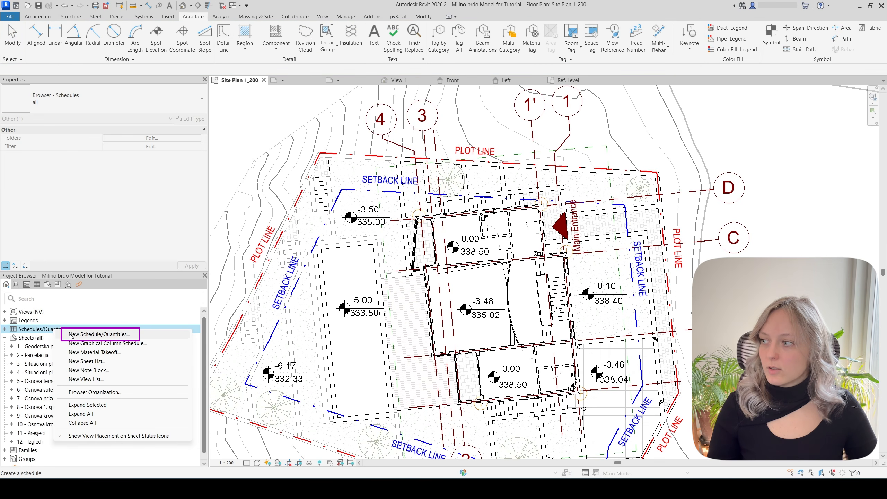
click(100, 334)
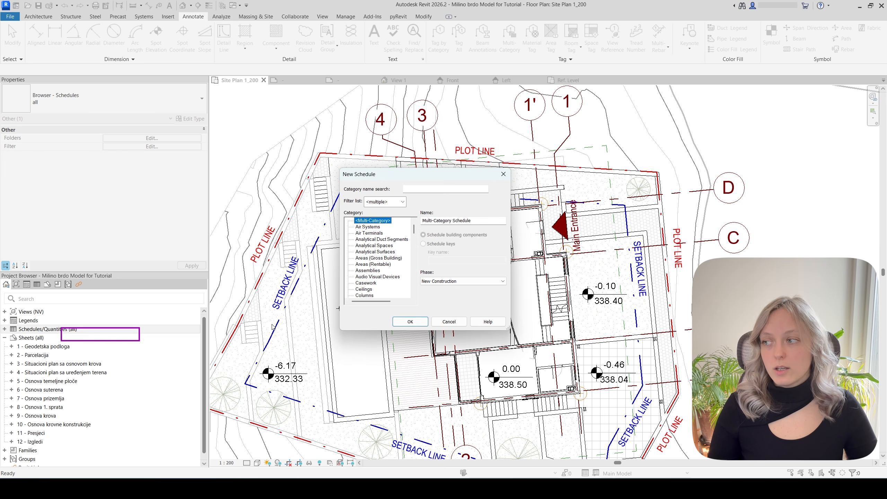
click(371, 268)
scroll(372, 268, up, 1)
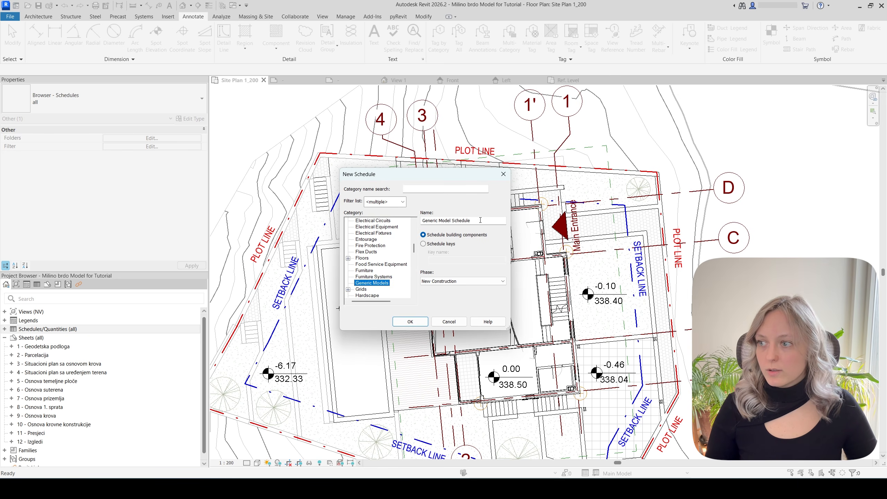
drag(470, 220, 398, 214)
text(Site Points)
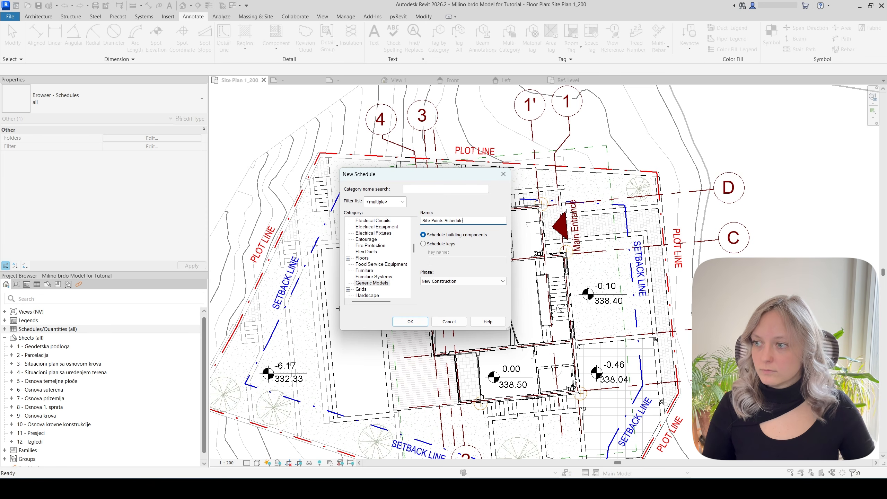
click(415, 323)
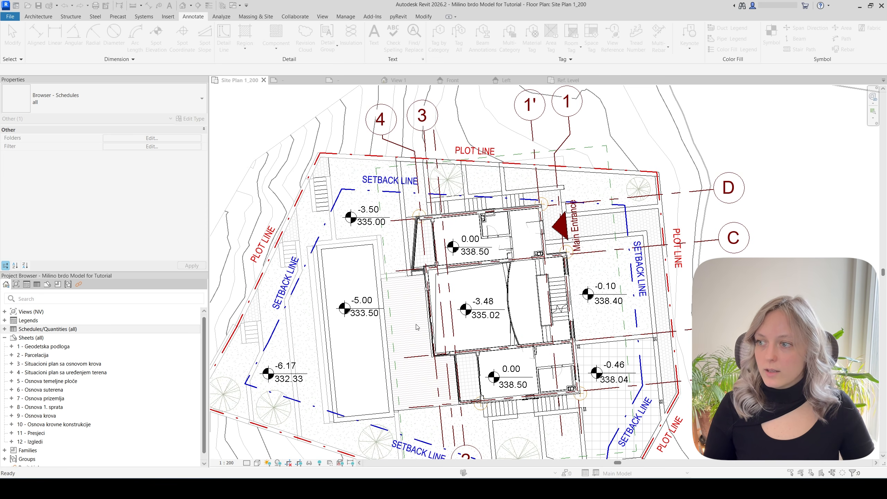
Add the Mark, X Coordinates and Y Coordinates fields to the Site Points Schedule, in that order, and generate it
click(441, 252)
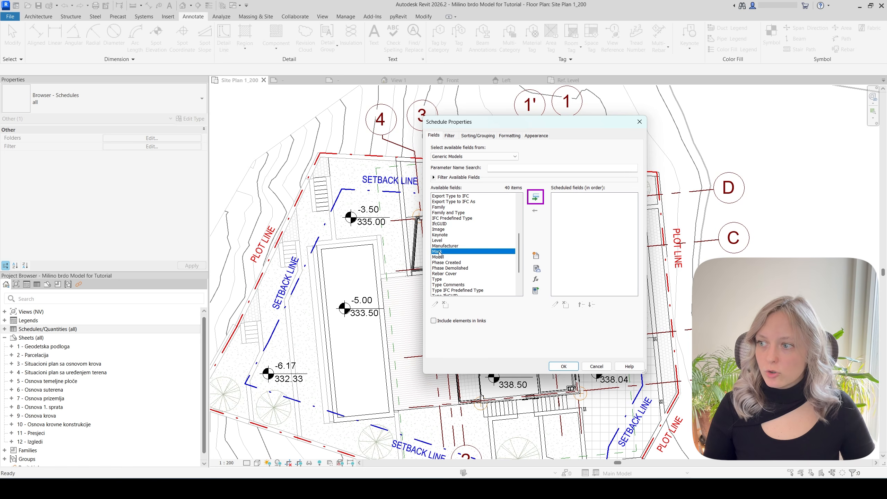
click(536, 197)
scroll(446, 271, up, 3)
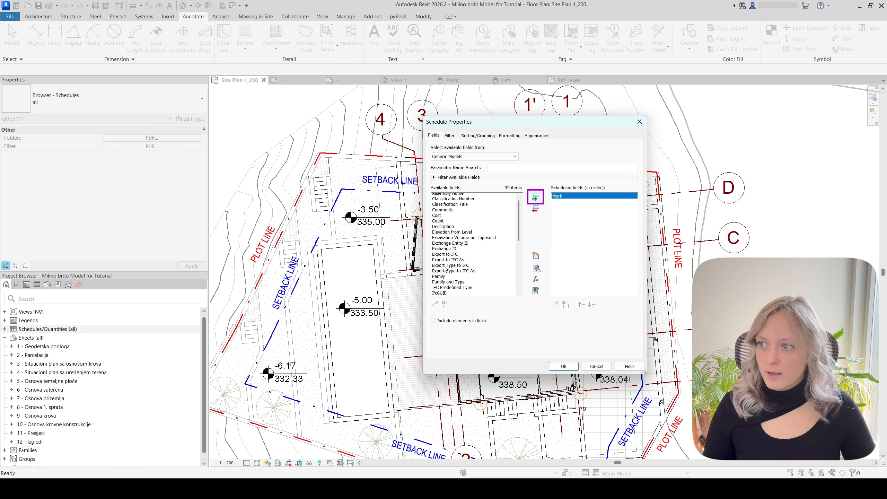
scroll(480, 295, down, 4)
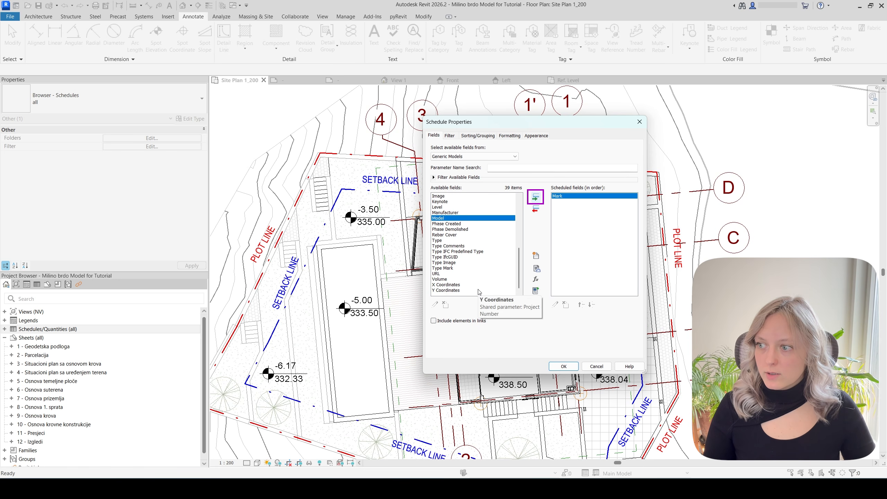
click(454, 285)
click(536, 197)
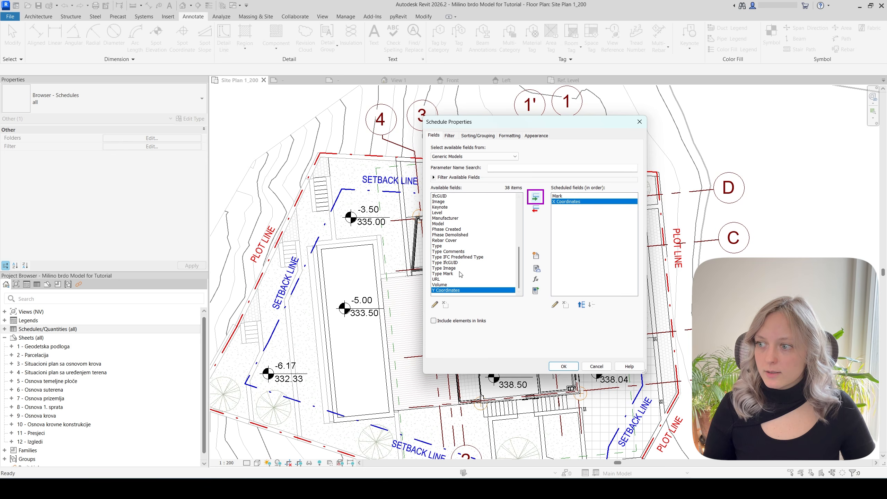
click(537, 200)
click(564, 366)
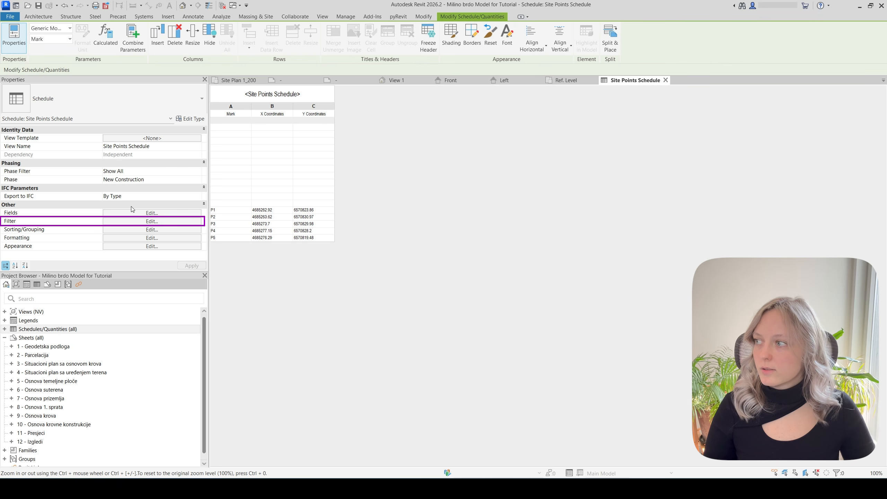
Filter the Site Points Schedule to elements whose Mark contains P
click(118, 222)
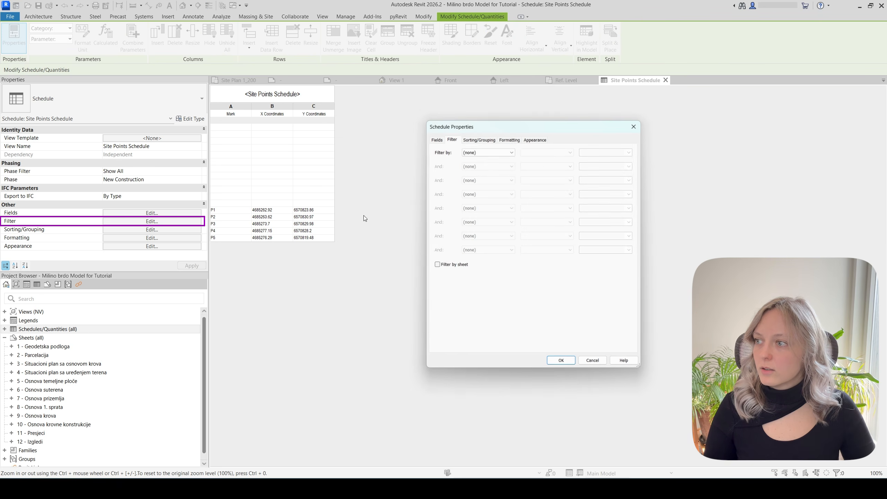
click(491, 149)
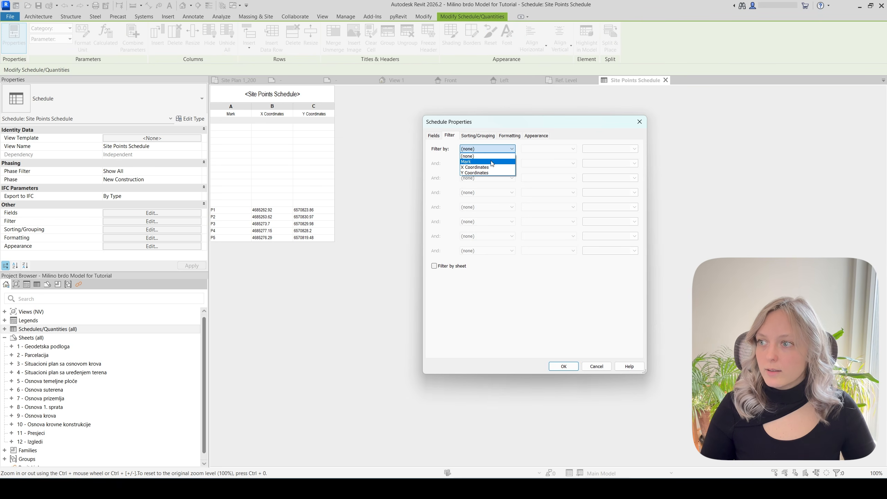
click(492, 163)
click(540, 150)
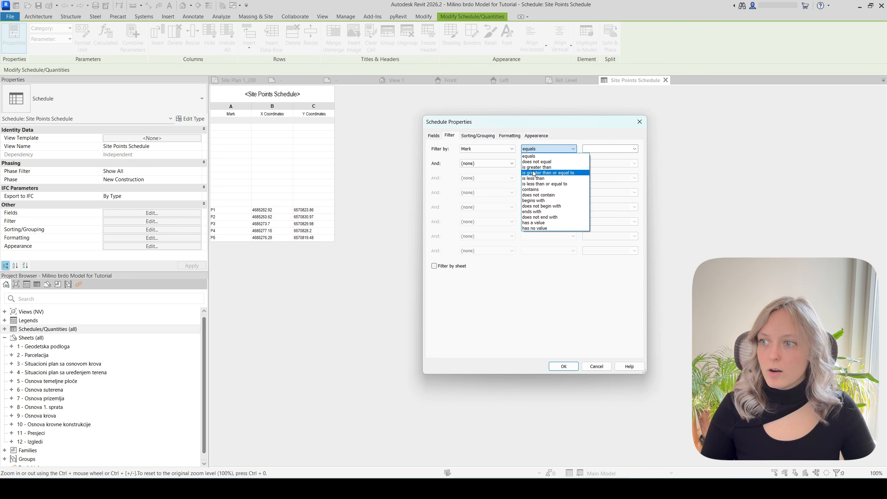
click(530, 189)
click(609, 149)
text(P)
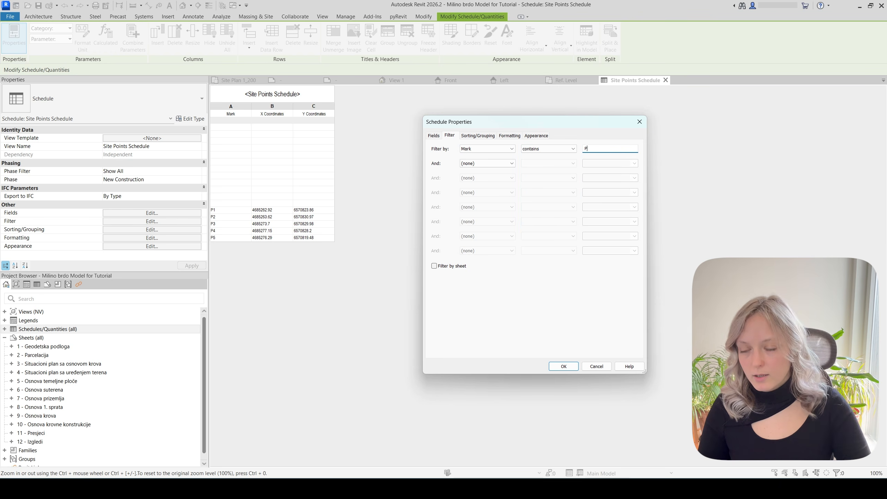
click(563, 366)
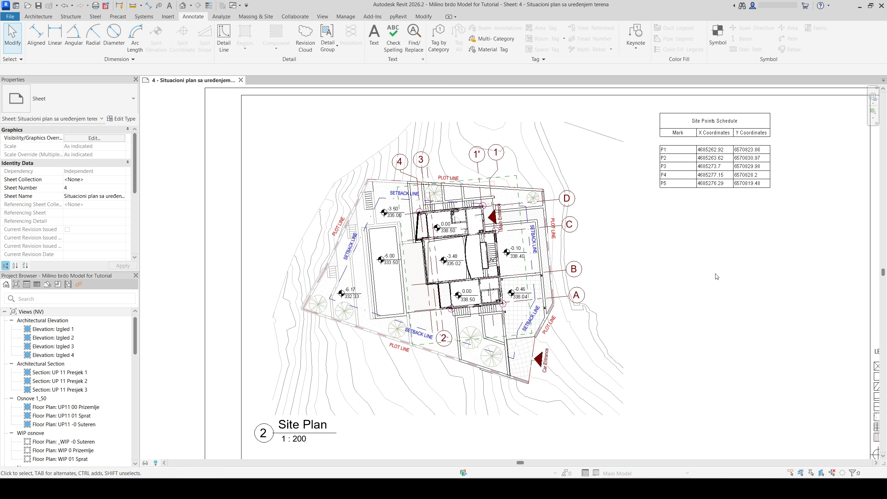
Start a new annotation family from the Metric Generic Tag template in the English Annotations templates folder
scroll(439, 319, up, 5)
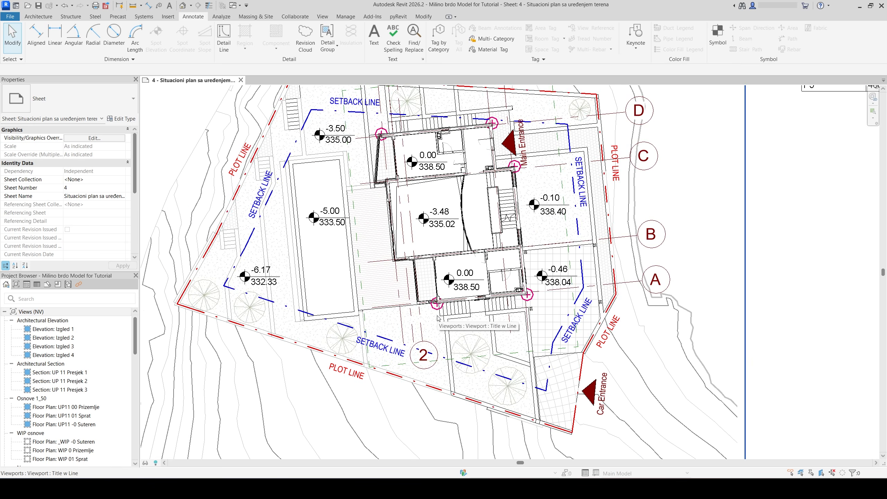
scroll(439, 318, down, 3)
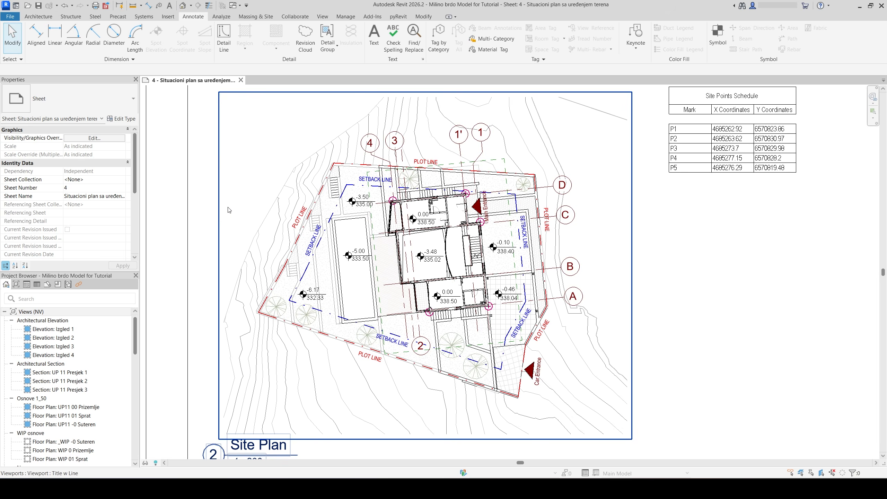
click(10, 16)
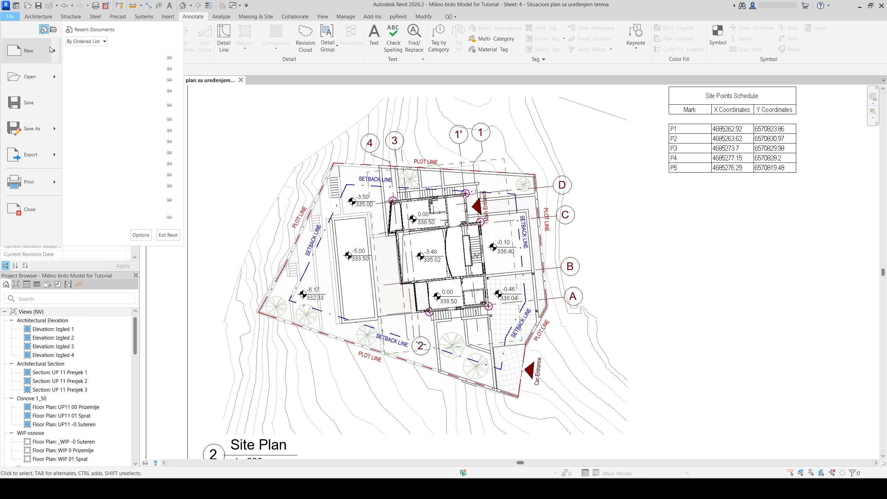
mouse_move(52, 50)
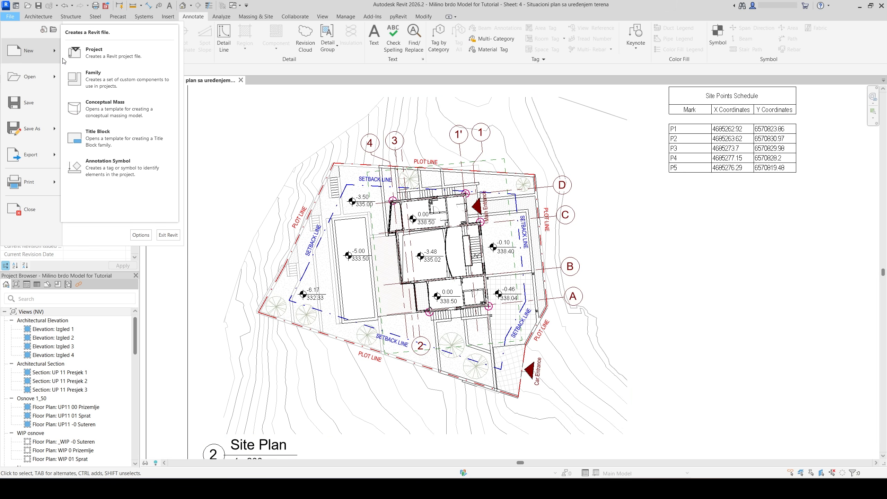
click(96, 81)
click(710, 68)
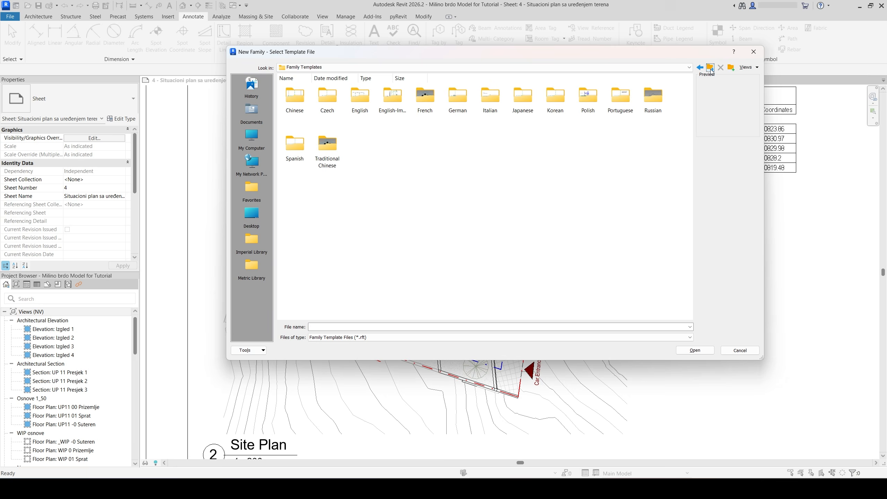
double_click(355, 101)
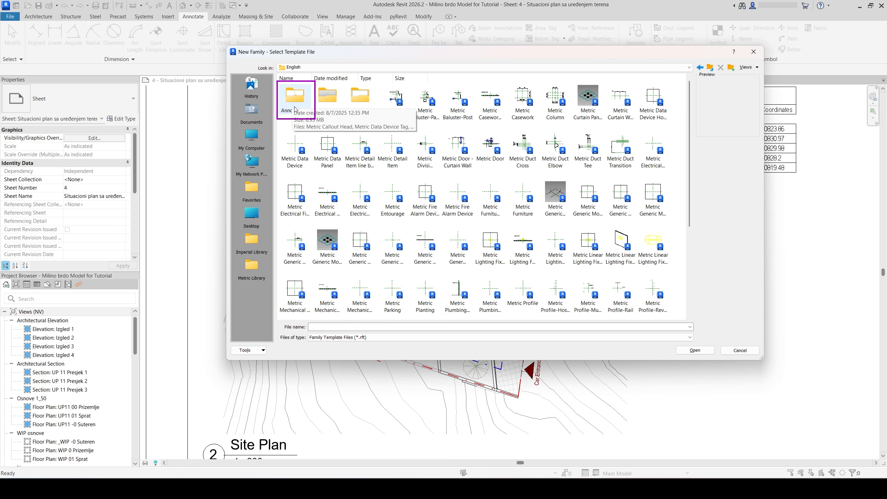
double_click(295, 109)
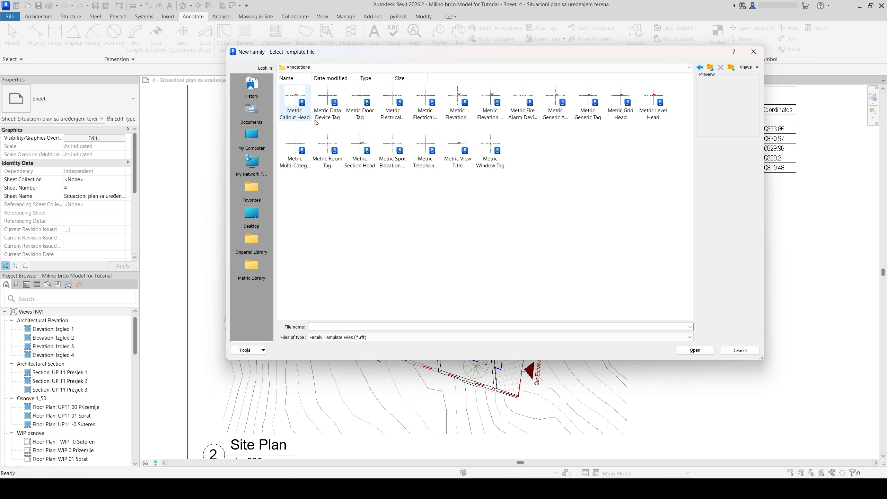
click(590, 112)
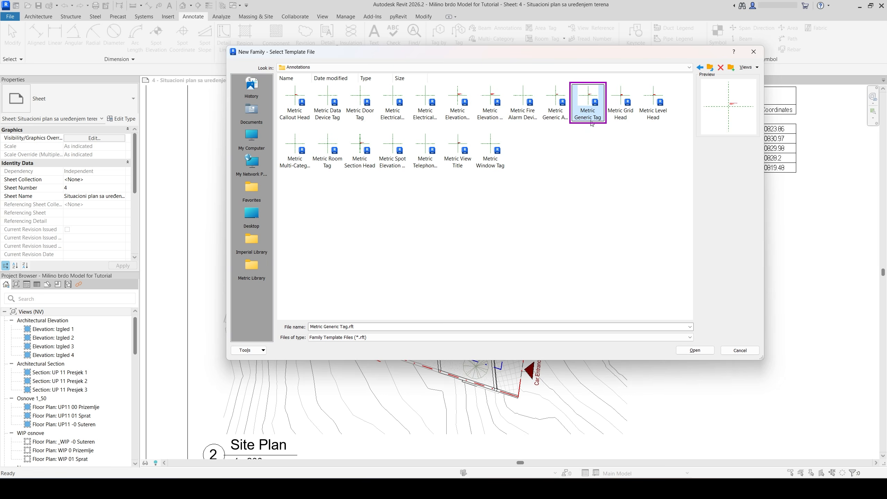
click(695, 350)
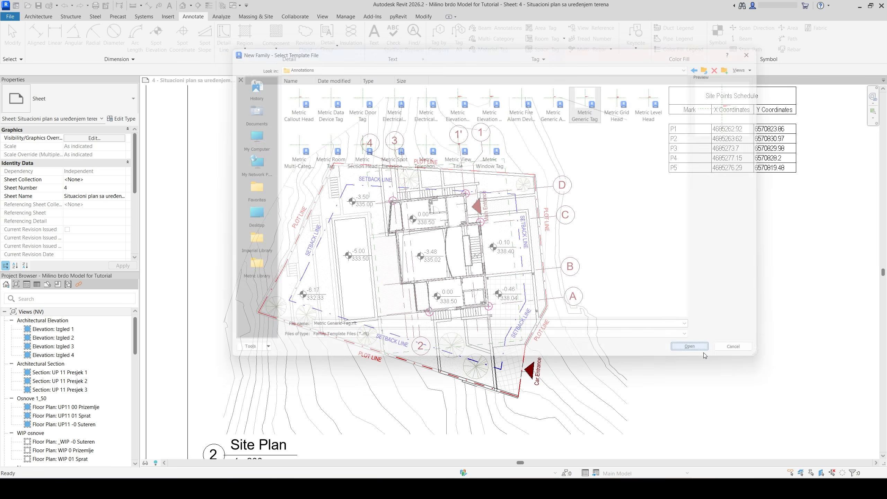
Delete the template's instruction note from the new generic model tag family
click(536, 251)
key(Delete)
scroll(540, 273, up, 5)
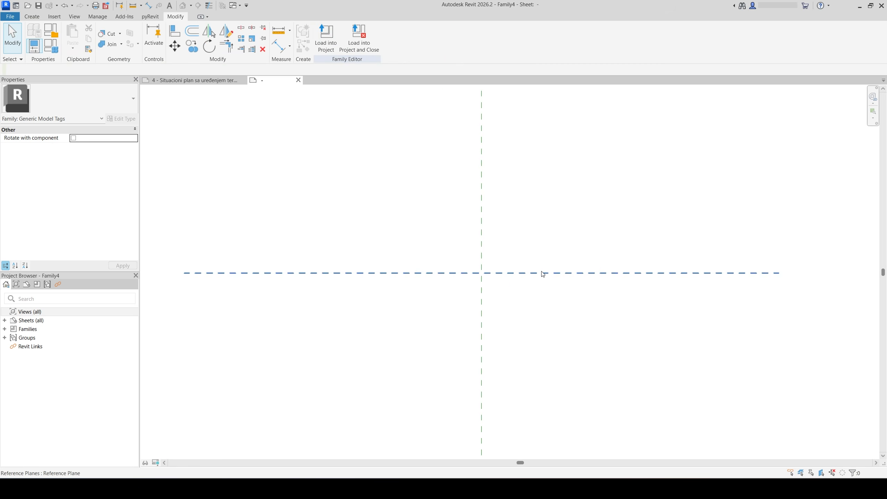
Place a label showing the Mark parameter at the intersection of the tag family's reference planes
click(28, 18)
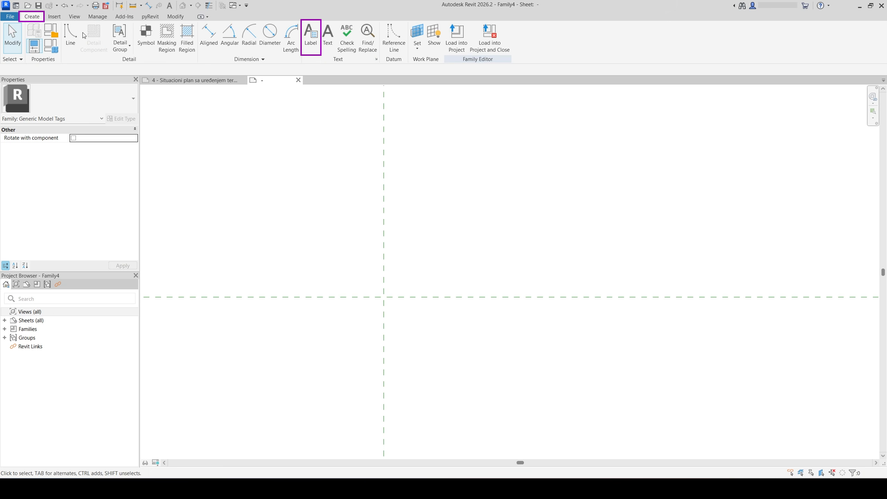
click(316, 44)
click(384, 297)
scroll(314, 269, down, 3)
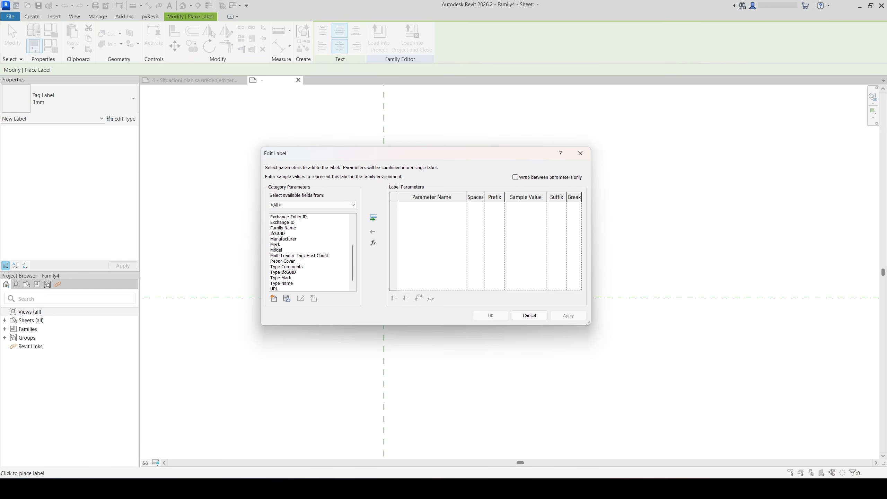
click(276, 245)
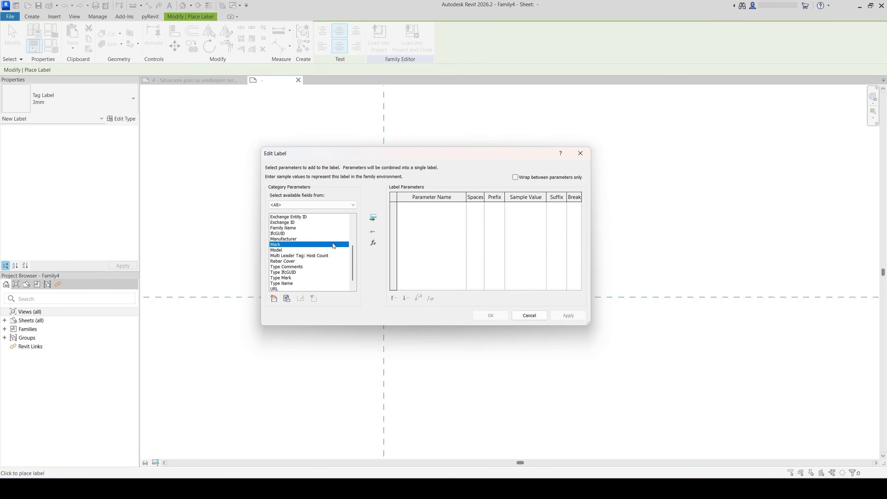
click(372, 218)
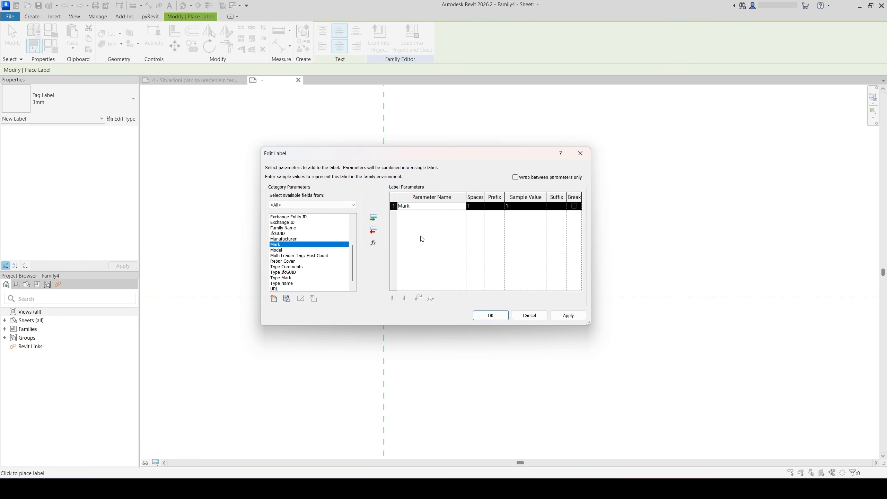
click(491, 316)
click(396, 261)
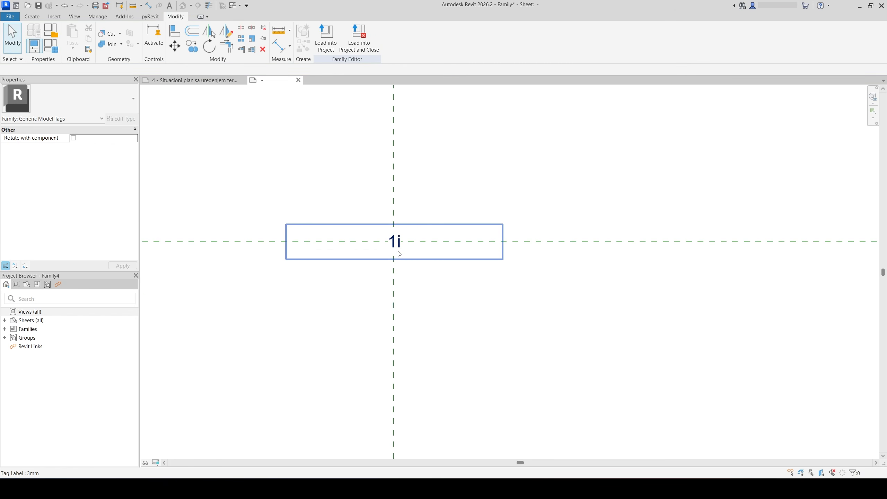
Set the text font of the Mark label's type to Arial Narrow
click(399, 253)
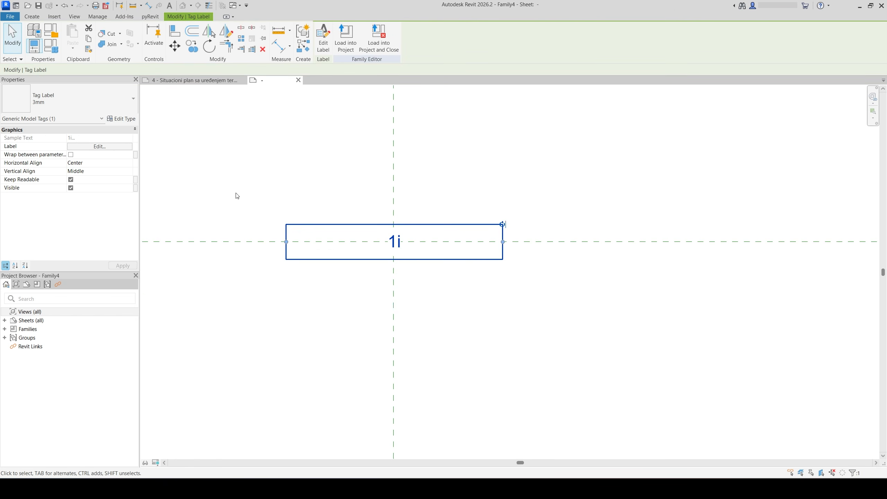
click(113, 120)
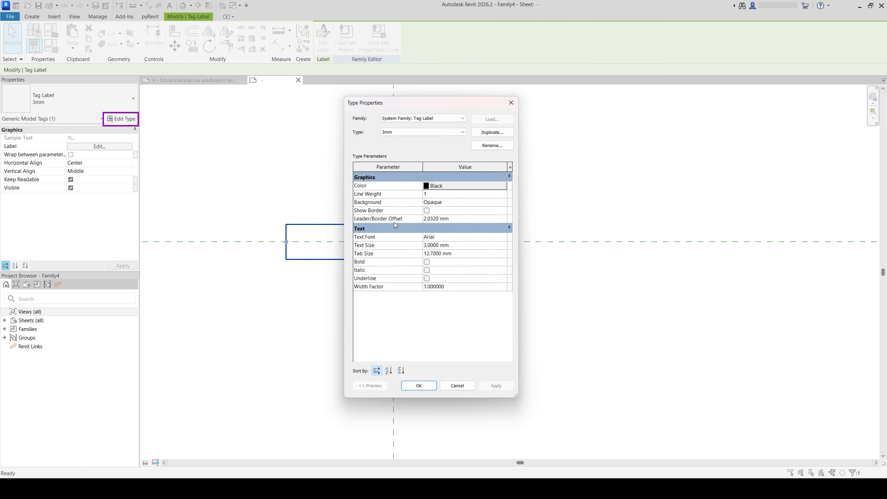
click(505, 237)
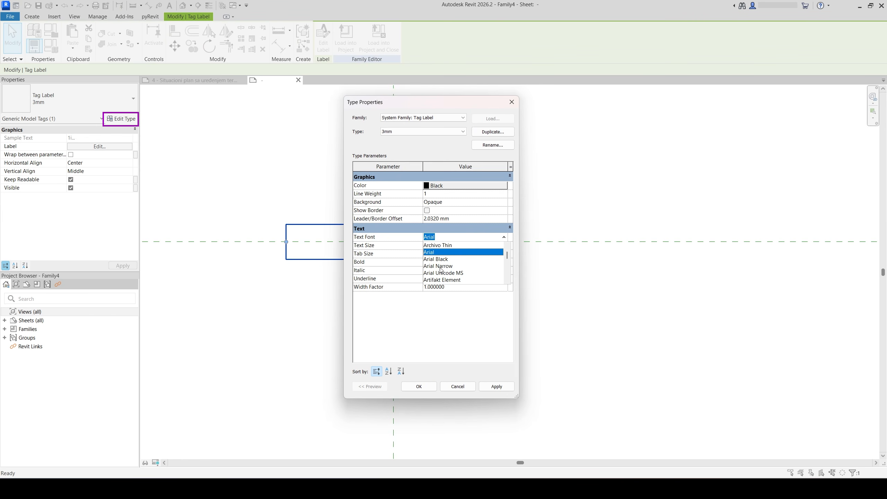
click(439, 266)
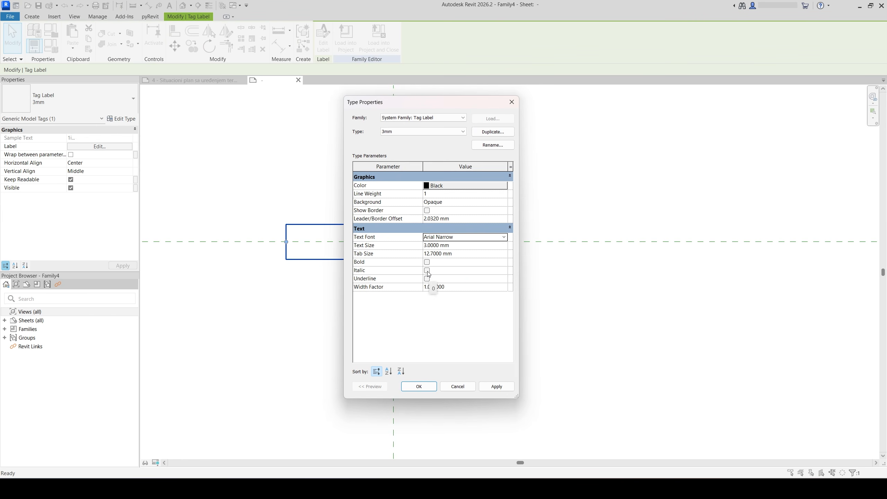
Set the label type's color to pink RGB 255-000-128 and its background to Transparent, and apply the type changes
click(471, 189)
click(471, 189)
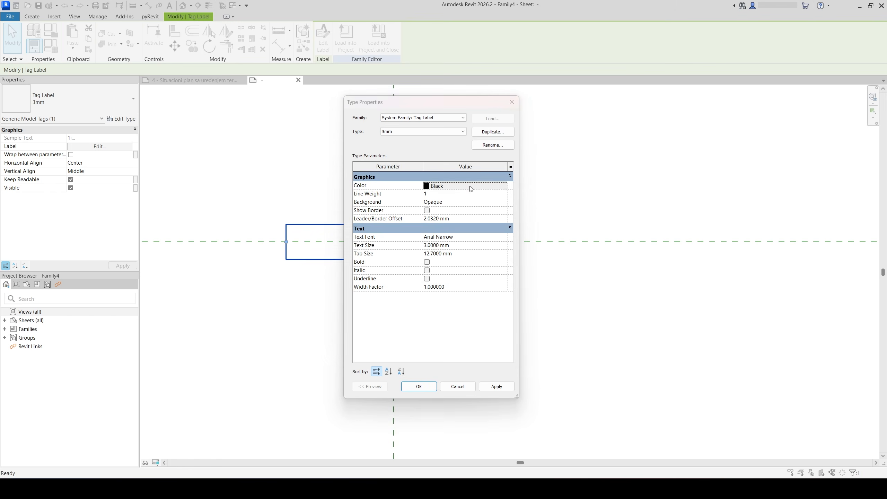
click(420, 209)
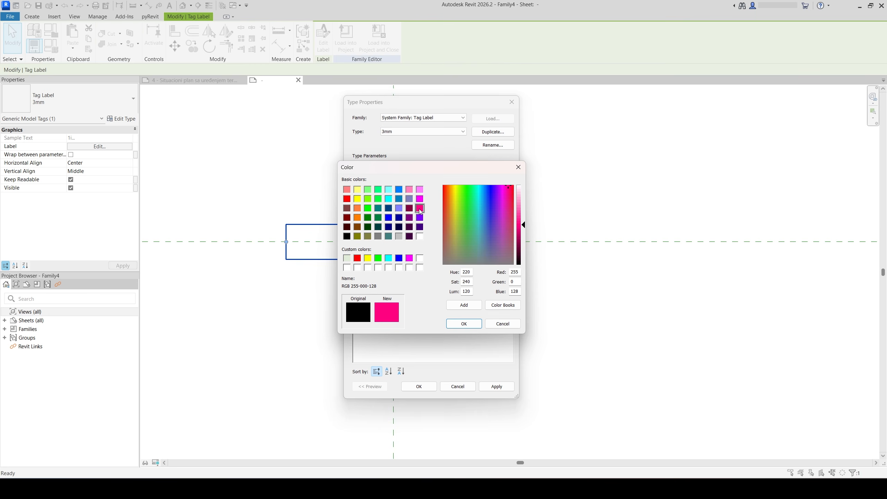
click(464, 324)
click(505, 202)
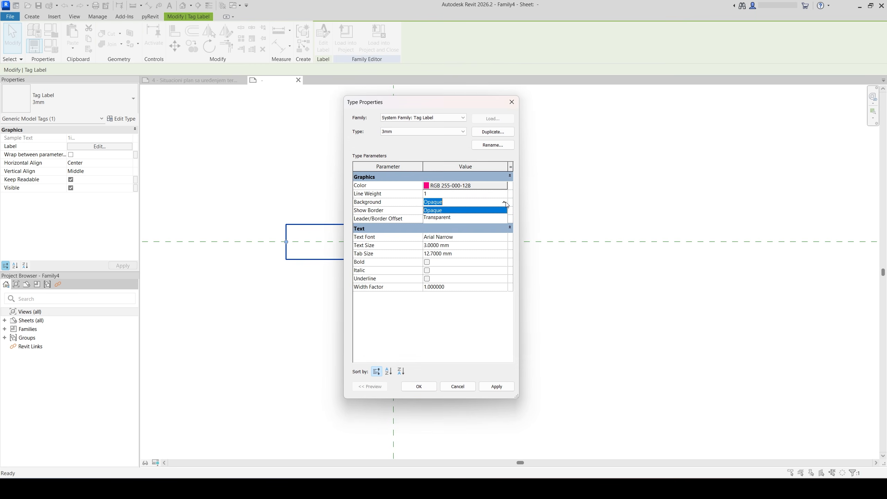
click(443, 218)
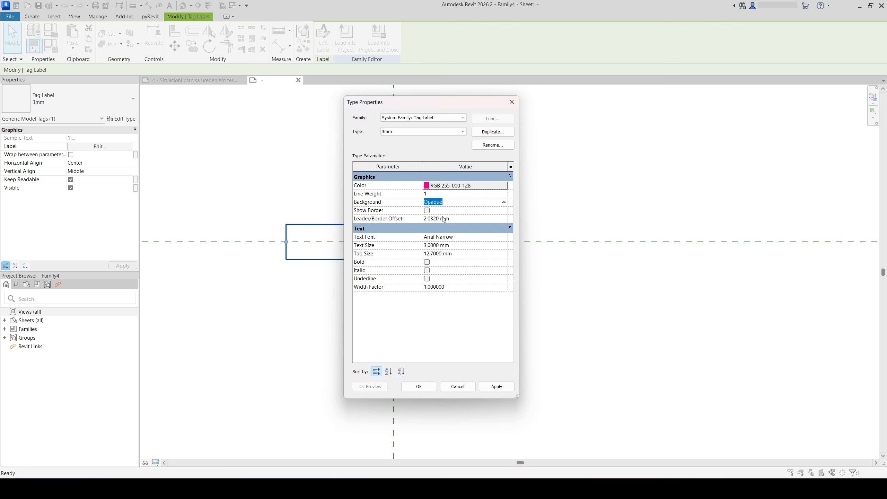
click(423, 387)
click(460, 337)
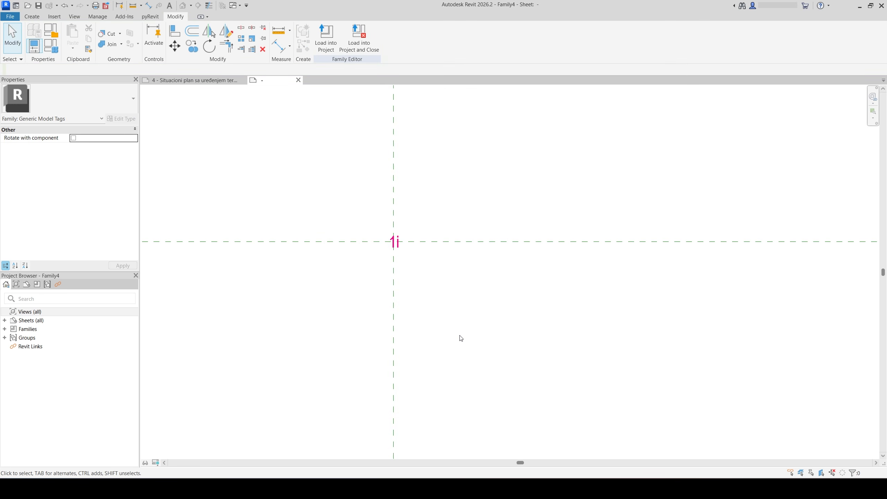
Save the tag family as Generic Model Text Tag Pink and load it into the site plan project
click(9, 16)
mouse_move(41, 136)
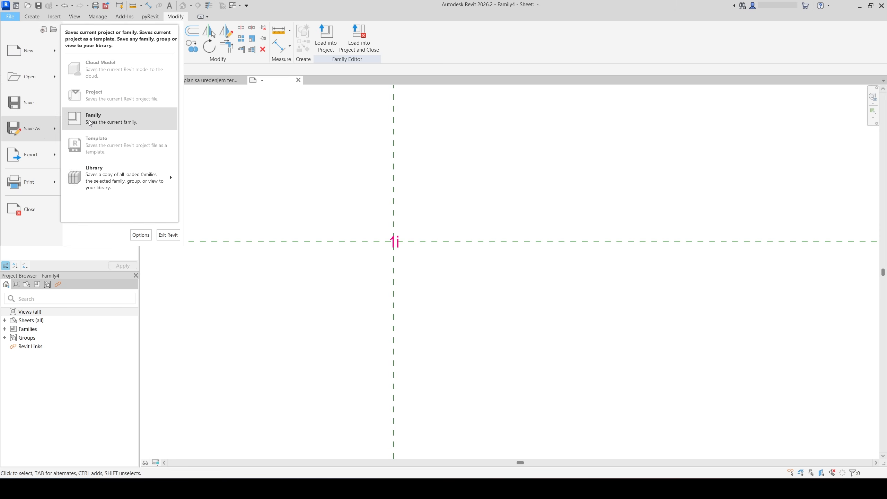
click(89, 118)
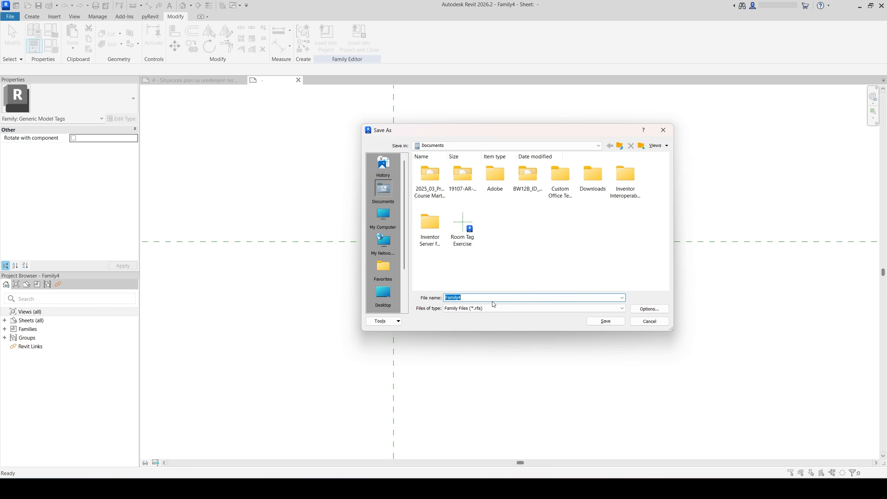
text(Generic Model Text Tag Pink)
click(594, 321)
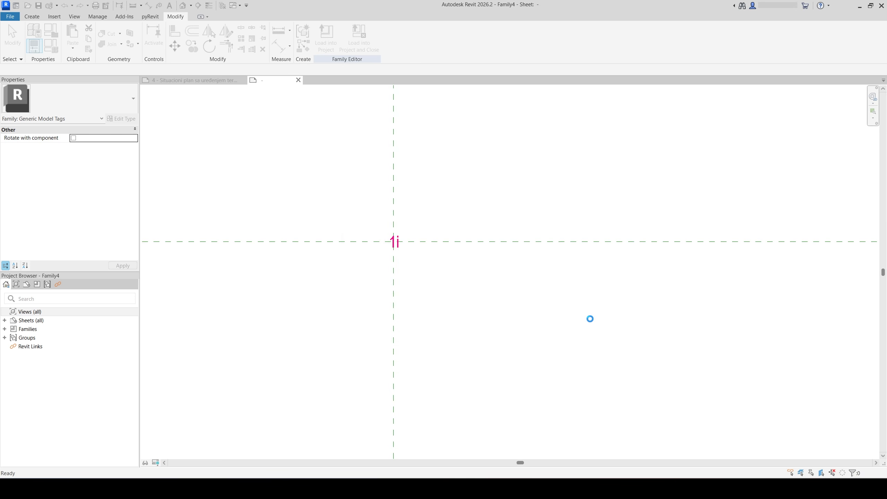
click(334, 45)
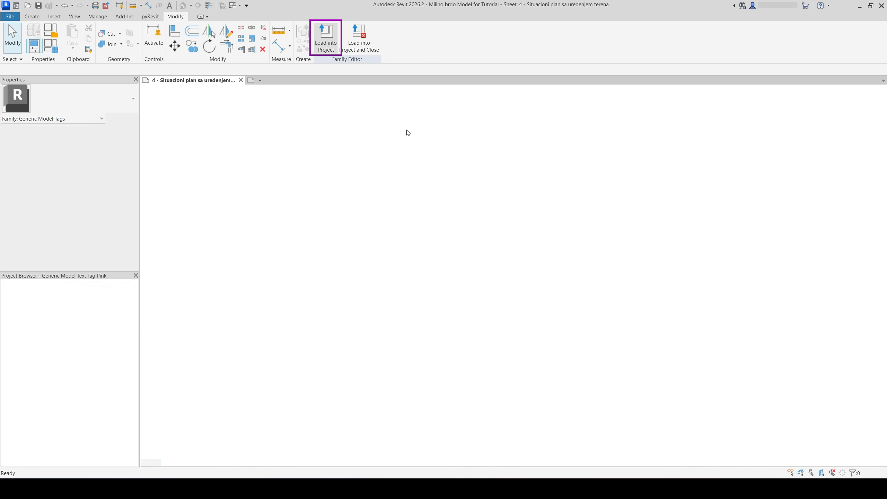
Tag by category the site point P1 at the building's lower corner beside the exterior stairs
scroll(296, 247, up, 6)
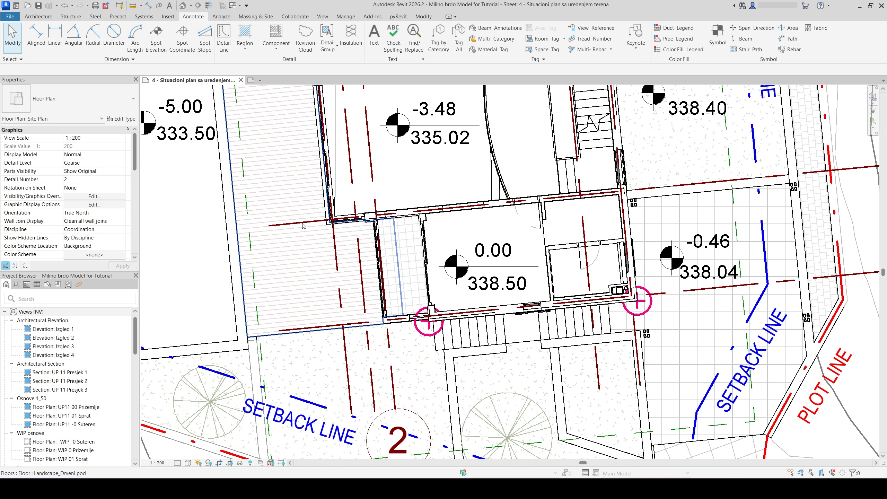
click(440, 42)
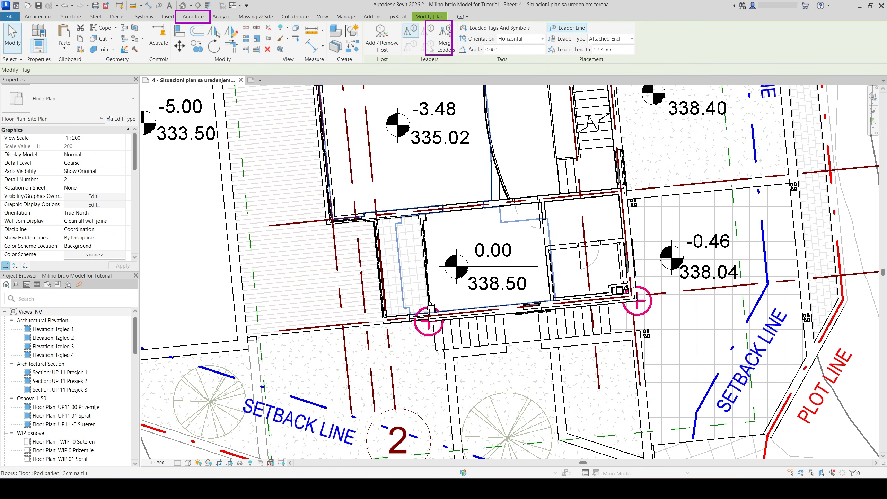
click(431, 336)
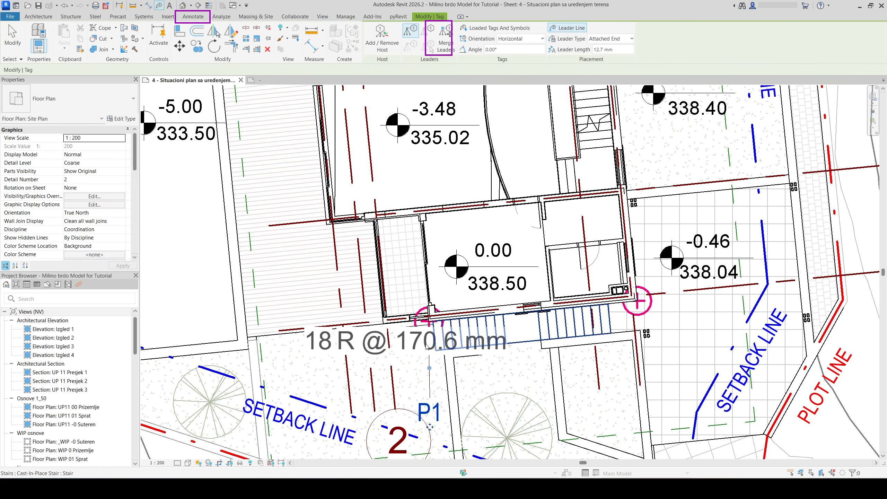
key(Escape)
key(Escape)
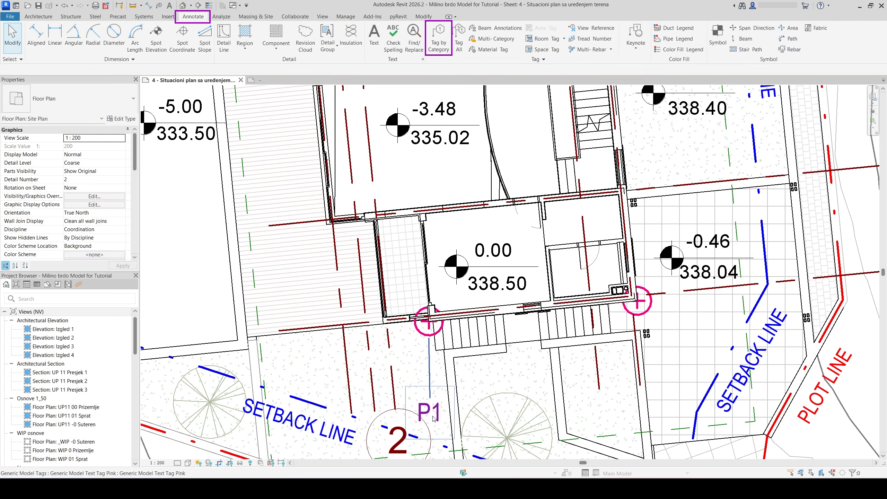
Move the P1 tag close below its site point and turn off its leader line
click(429, 413)
drag(429, 427, 413, 368)
click(71, 140)
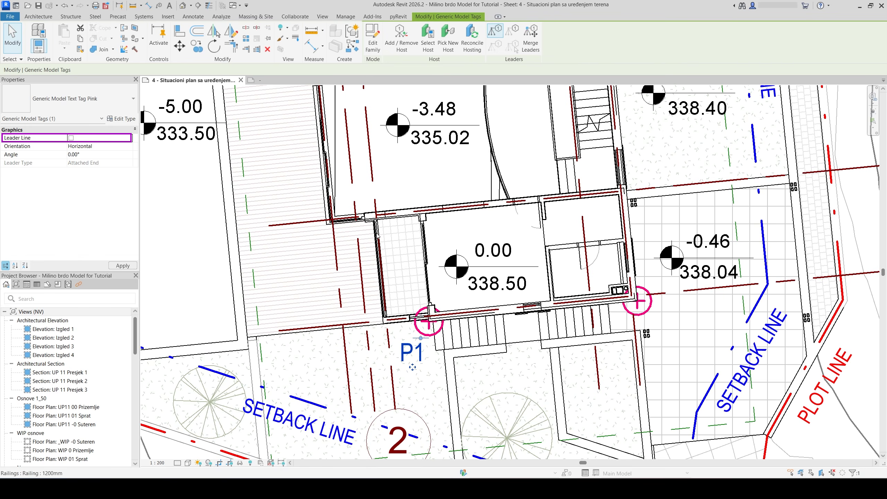
key(Escape)
Tag the remaining site points P2, P3, P4 and P5 by category without leader lines
scroll(362, 243, down, 2)
middle_drag(636, 264, 629, 278)
key(t)
key(g)
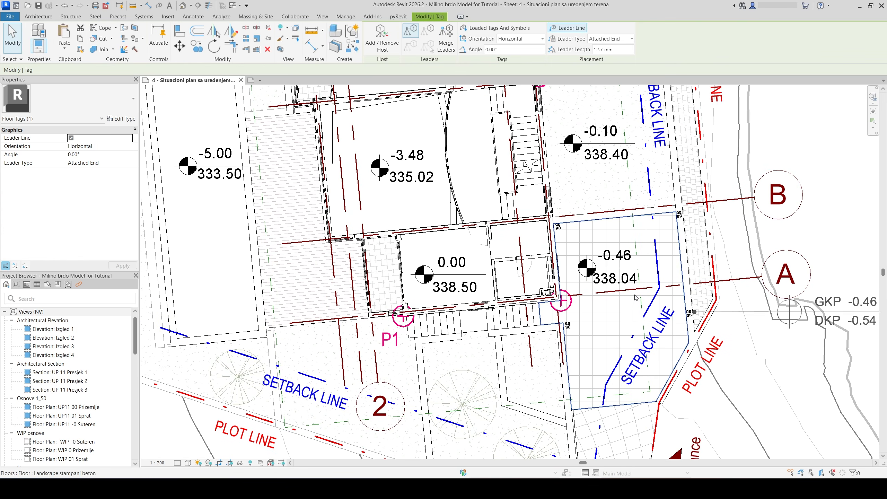
click(72, 138)
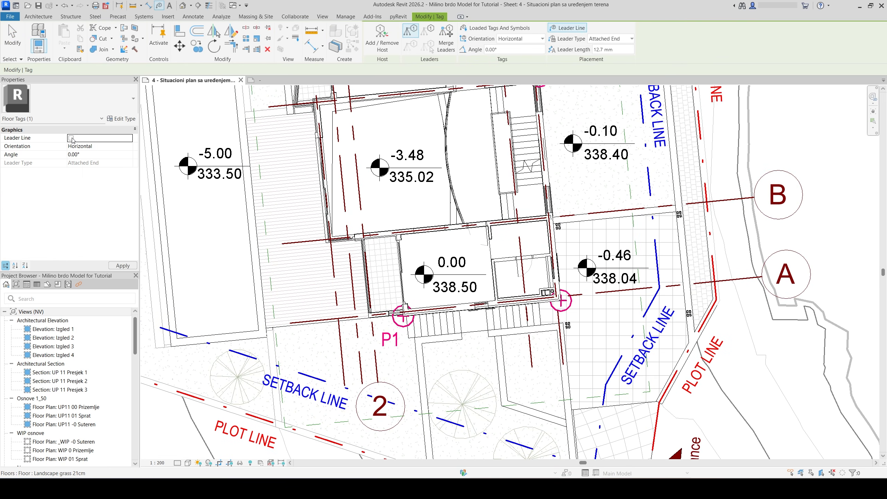
click(561, 301)
scroll(577, 211, down, 2)
middle_drag(578, 211, 570, 330)
click(546, 242)
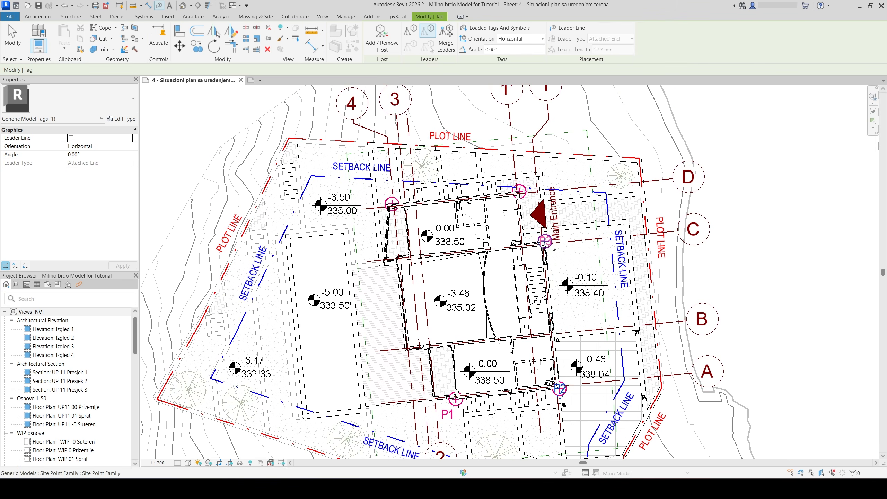
click(519, 191)
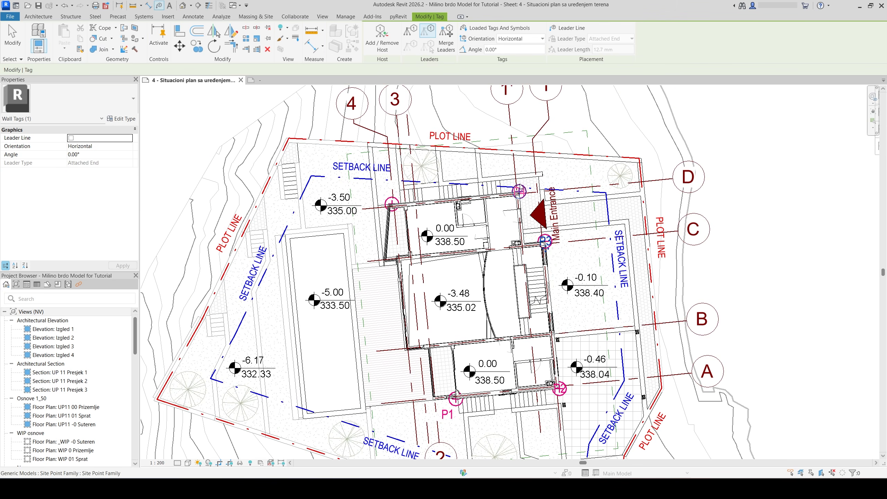
click(392, 204)
key(Escape)
Move the P2 and P3 tags off their point symbols to clear spots below and to the right
scroll(574, 379, up, 2)
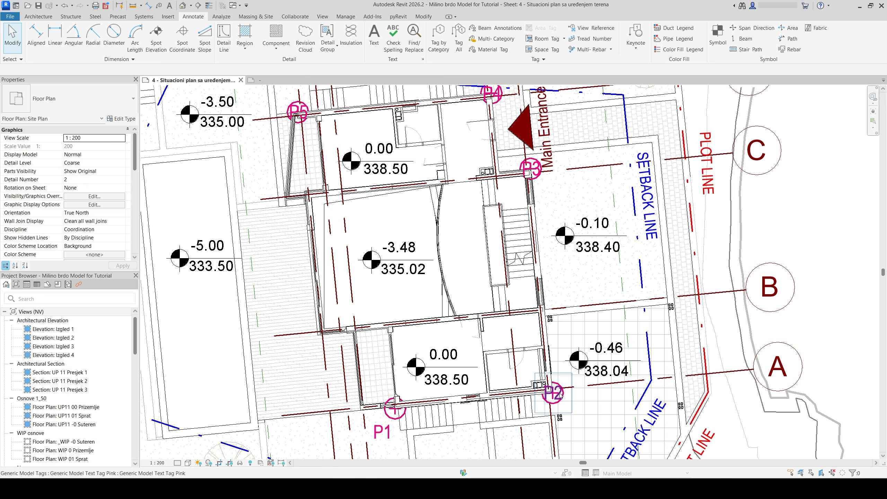
click(554, 402)
mouse_move(553, 405)
mouse_down()
mouse_move(576, 405)
mouse_move(573, 412)
mouse_up()
middle_drag(533, 171, 529, 250)
scroll(529, 250, up, 2)
click(528, 254)
drag(527, 266, 562, 297)
Move the P4 tag above and right of its point symbol and the P5 tag above and left of its own
middle_drag(454, 108, 493, 257)
click(500, 264)
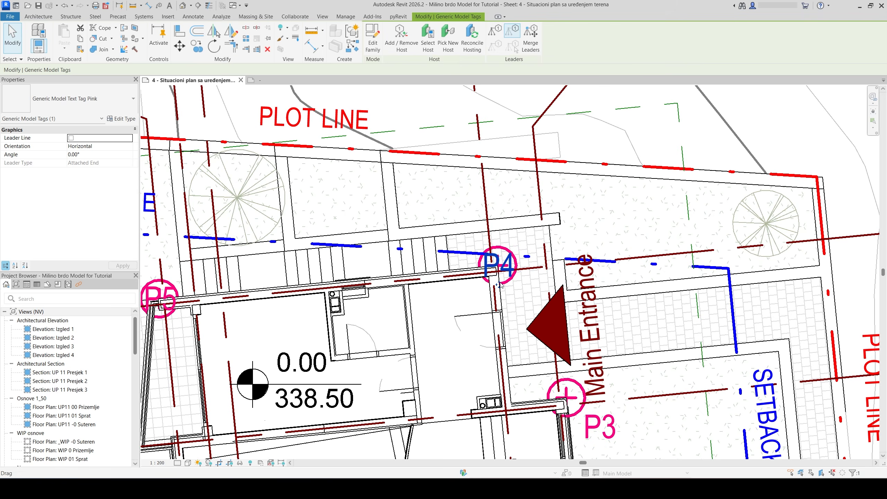
drag(500, 265, 527, 241)
scroll(586, 267, down, 2)
key(Escape)
scroll(301, 284, up, 2)
click(323, 304)
scroll(323, 321, down, 1)
drag(324, 323, 301, 295)
key(Escape)
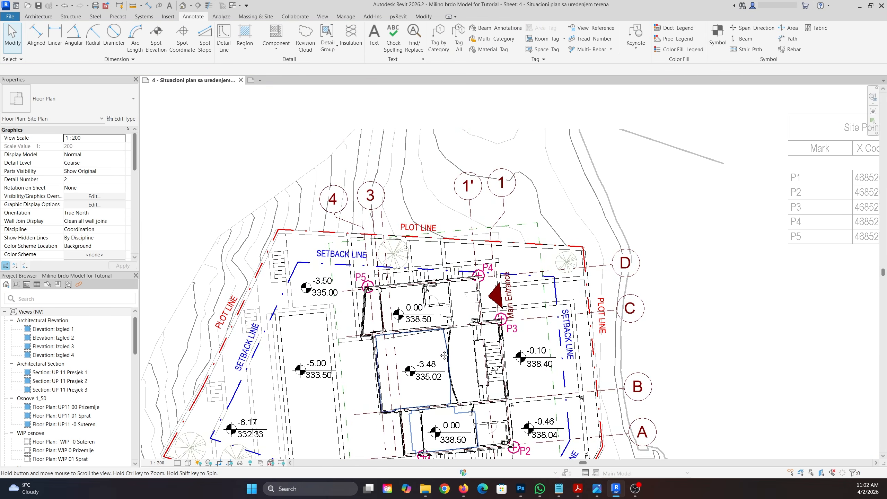
middle_drag(438, 357, 436, 260)
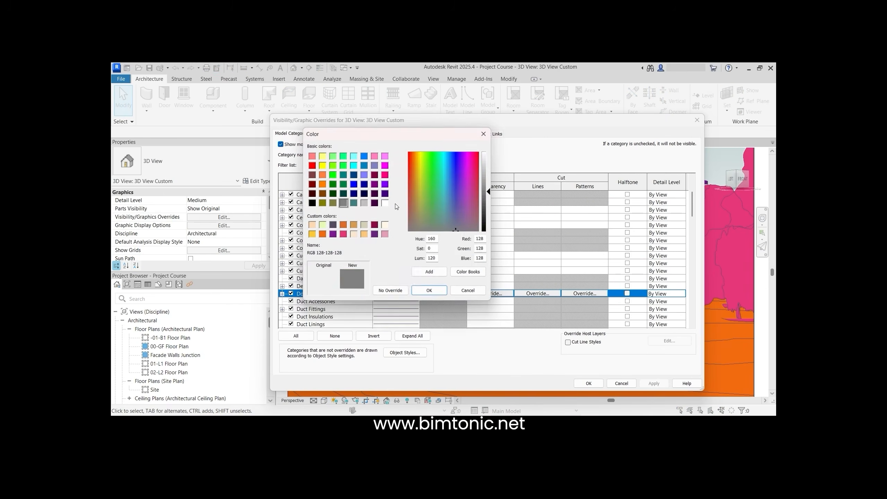
click(333, 234)
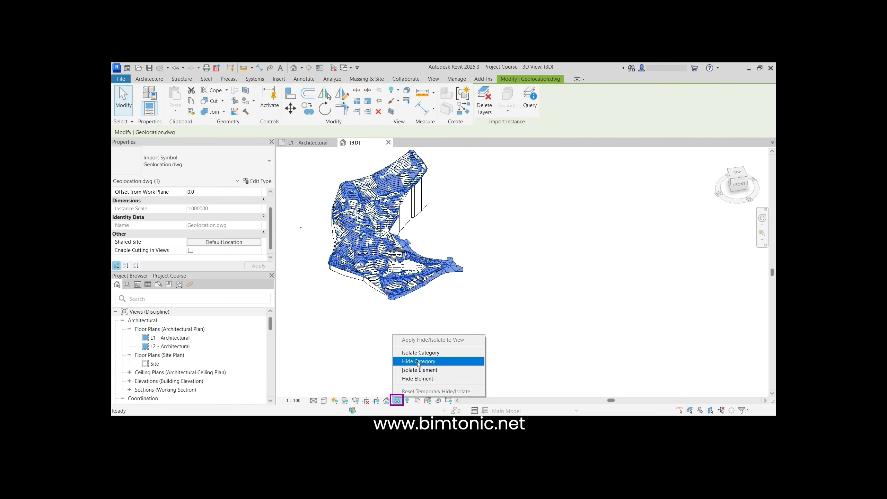
click(437, 379)
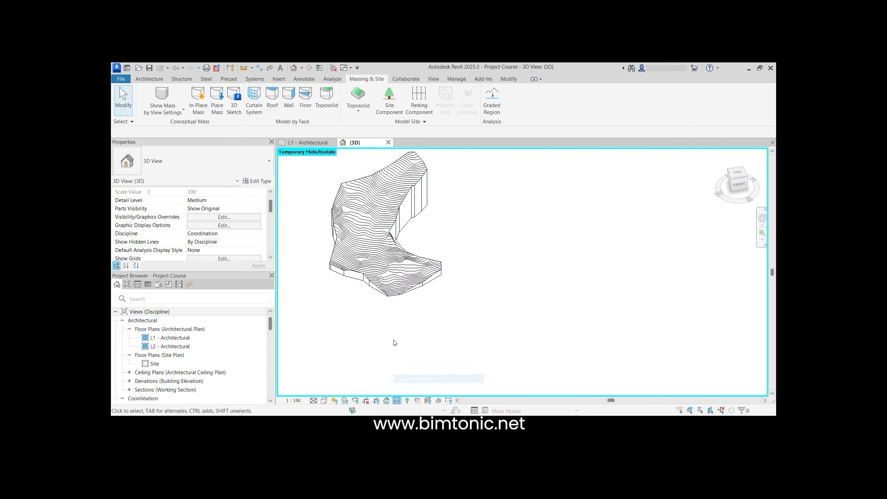
scroll(319, 276, up, 2)
shift+middle_drag(323, 310, 333, 307)
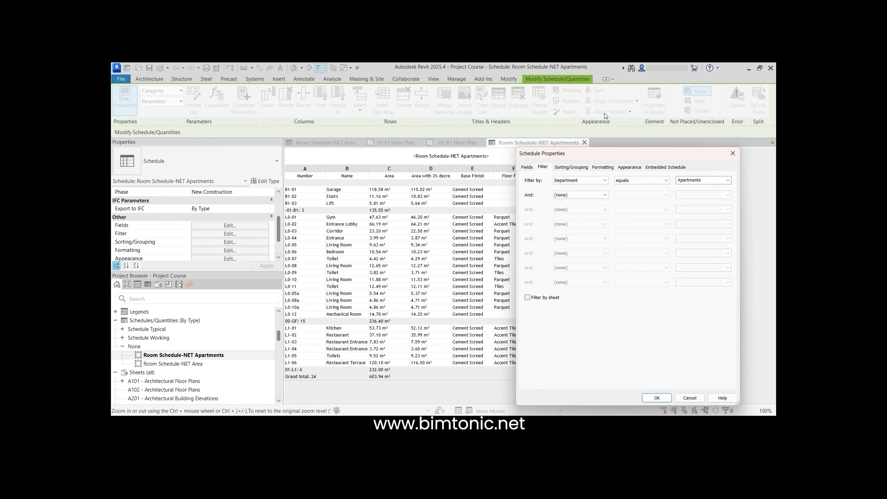
click(657, 397)
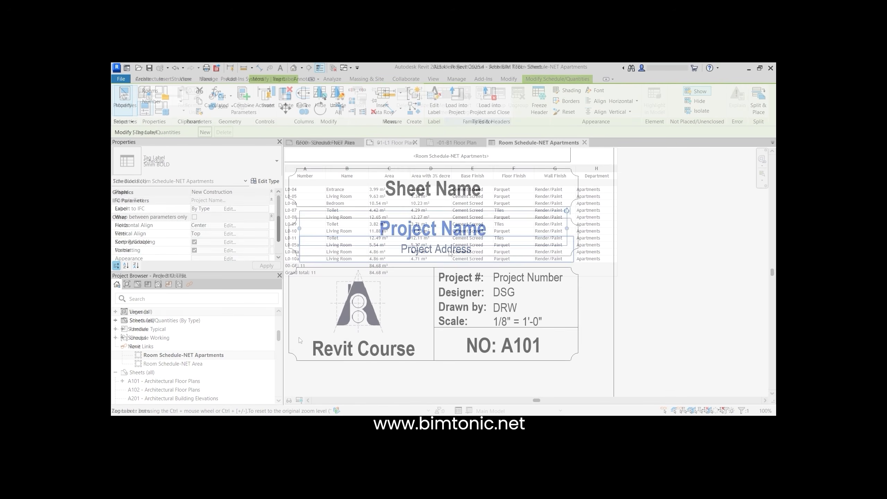
click(449, 253)
drag(300, 249, 290, 250)
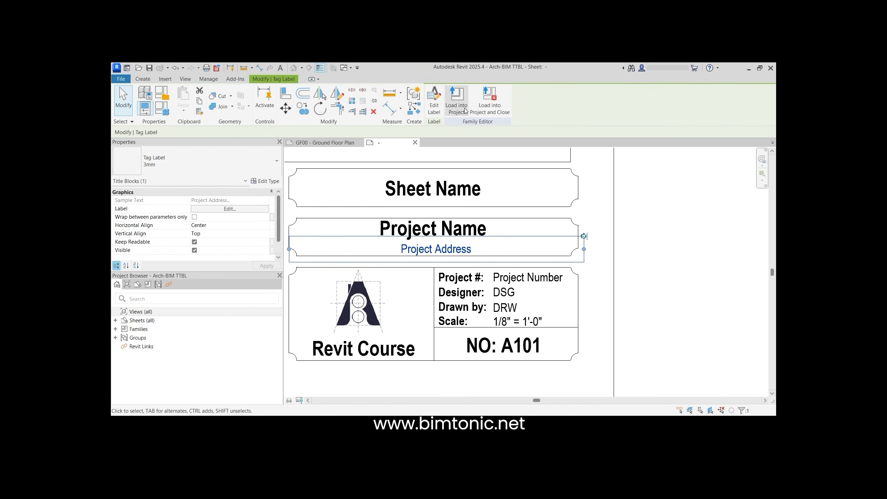
click(459, 109)
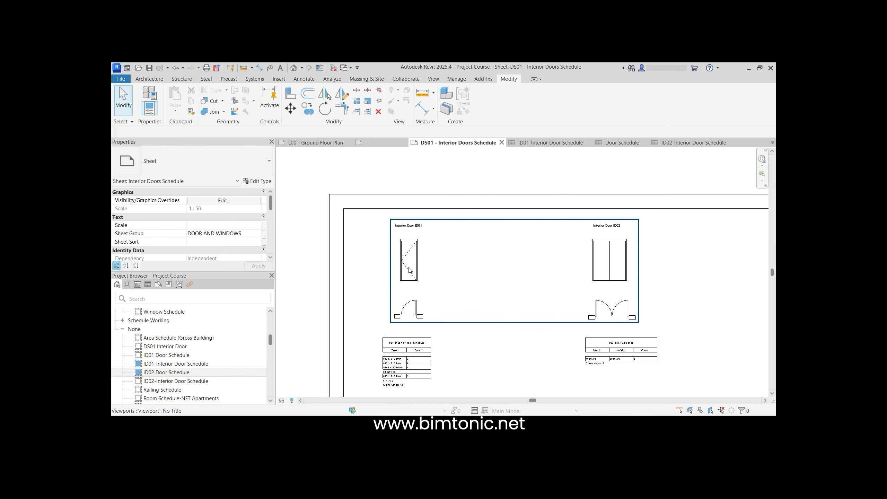
double_click(409, 269)
scroll(410, 278, up, 2)
click(423, 108)
click(414, 209)
click(414, 281)
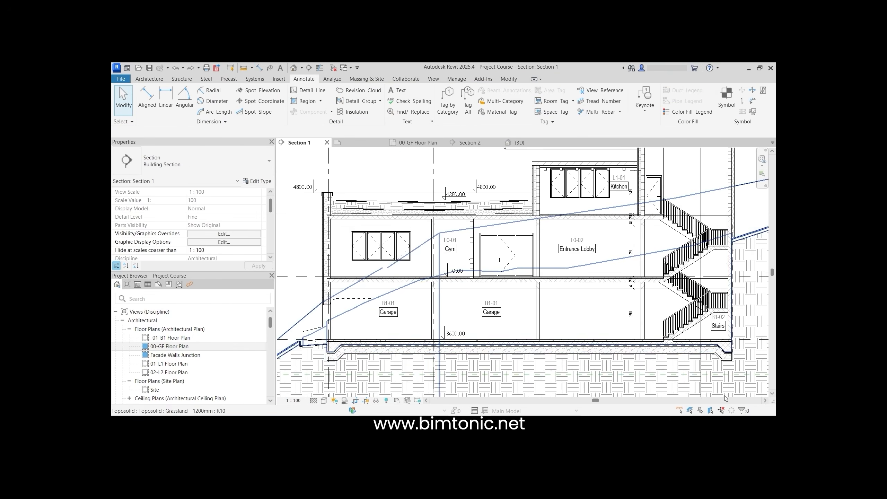
scroll(618, 365, up, 3)
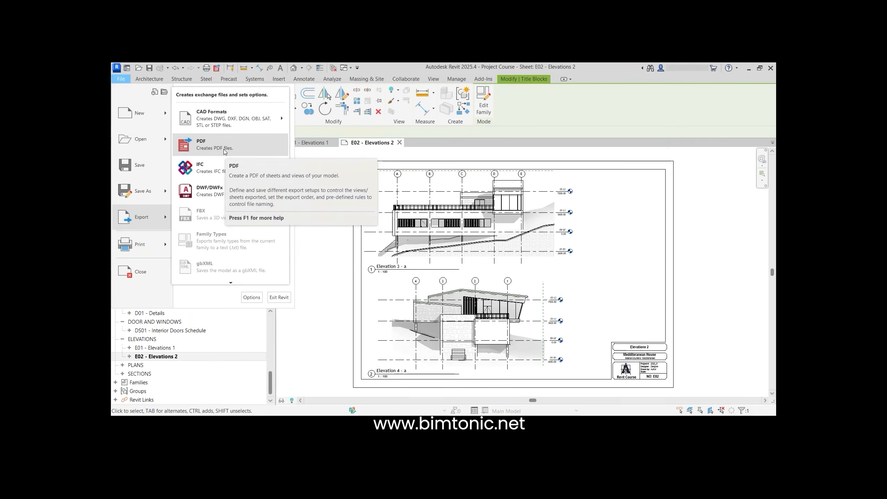
click(195, 143)
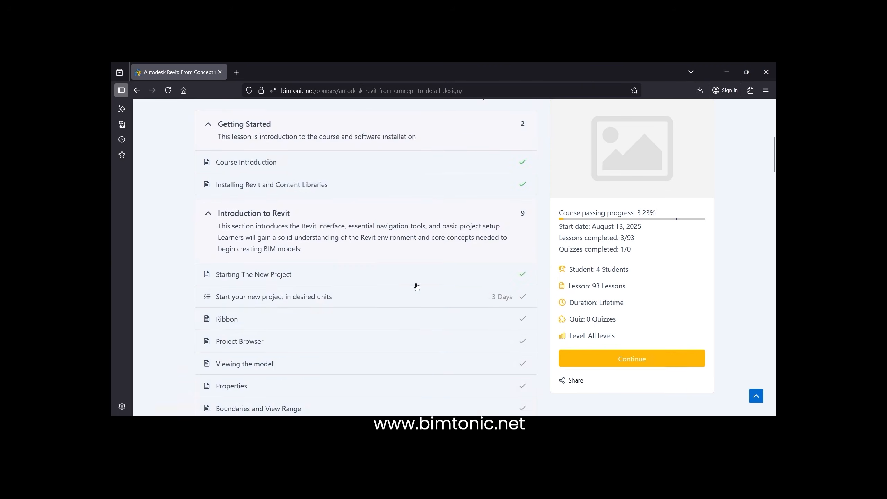
scroll(417, 286, down, 10)
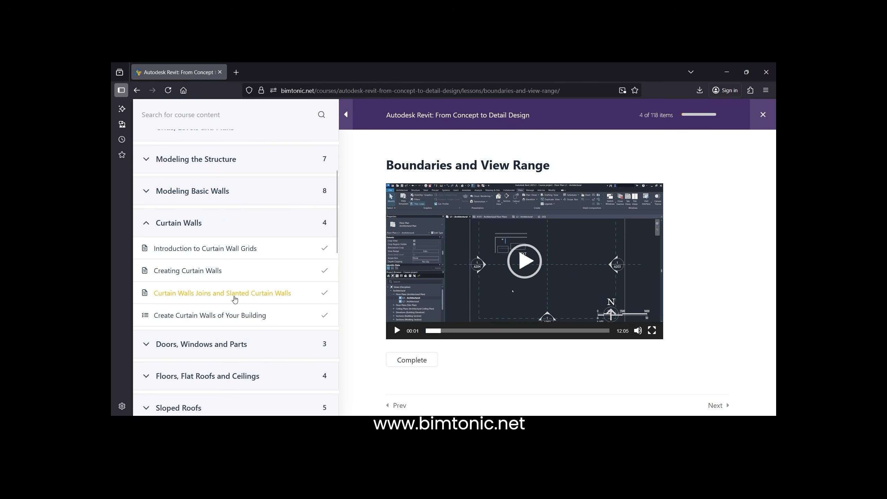
click(235, 295)
click(524, 261)
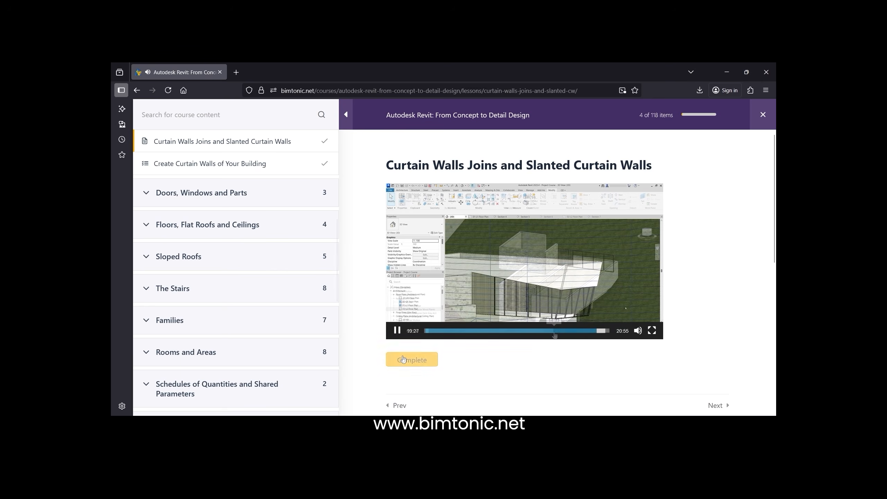
click(403, 359)
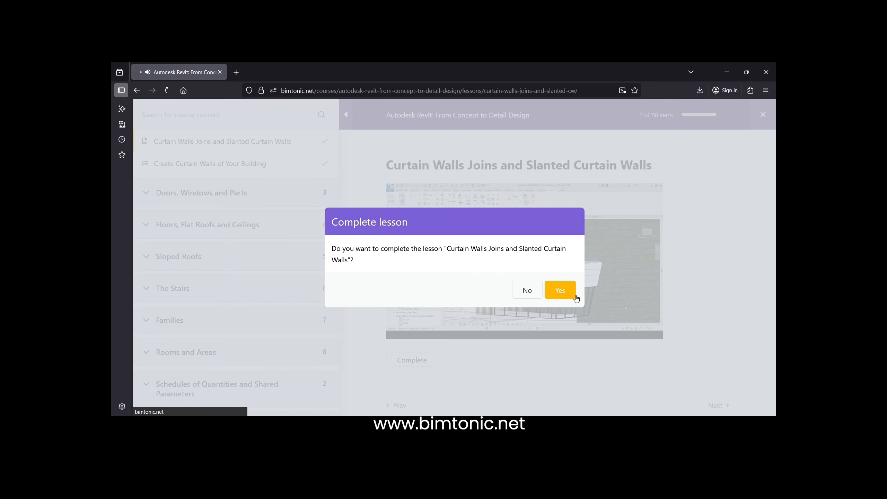
click(561, 290)
click(438, 287)
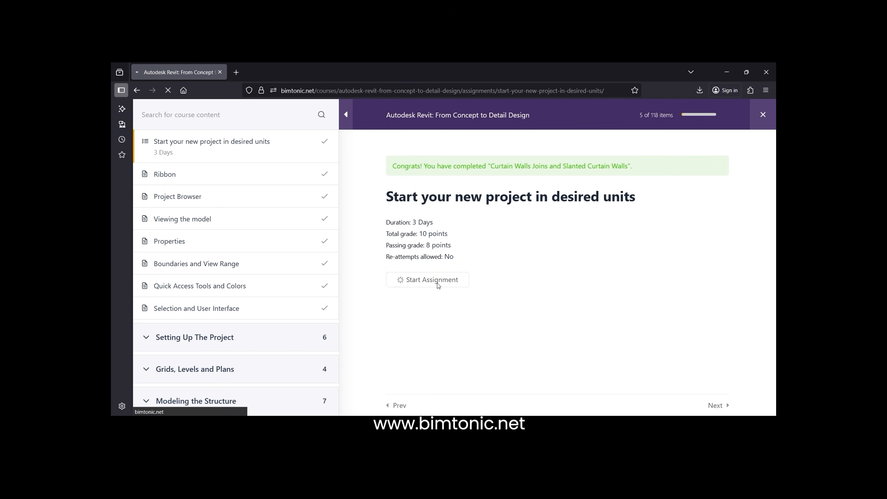
scroll(439, 285, down, 5)
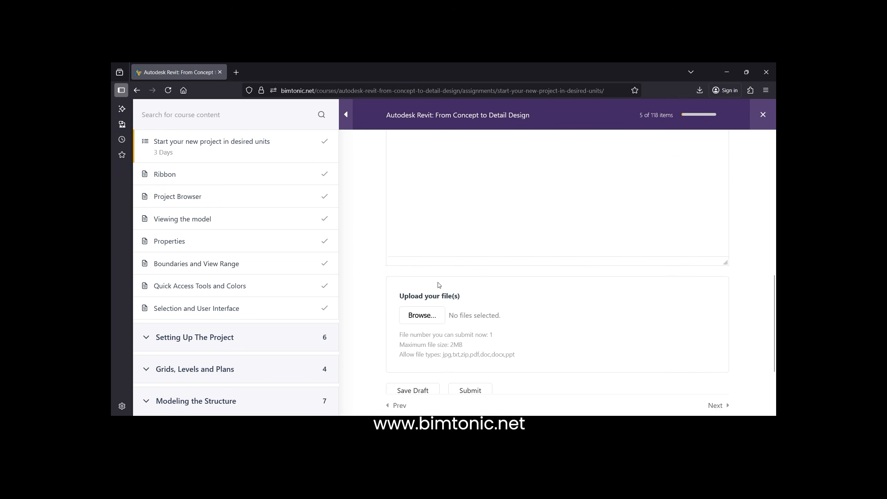